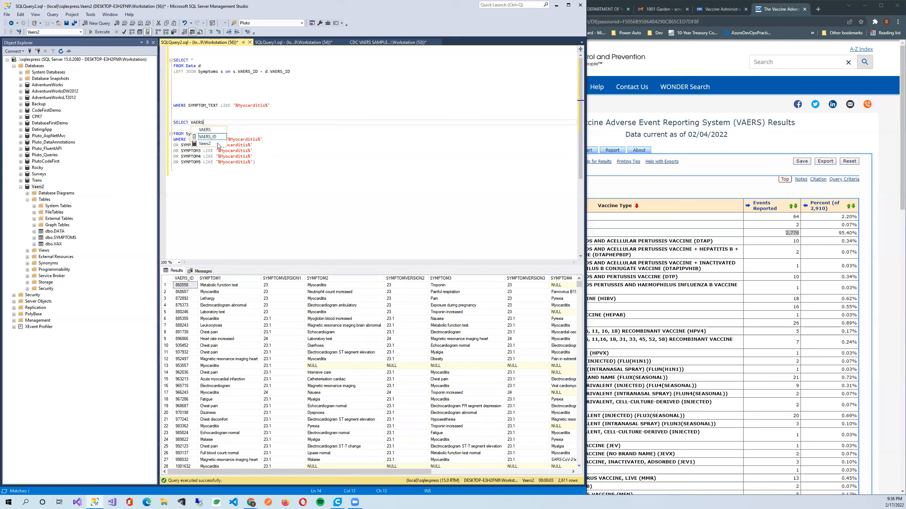
# Rewrite the start of the lower query so it selects d.* FROM Data on its own line.
pyautogui.press('Return')
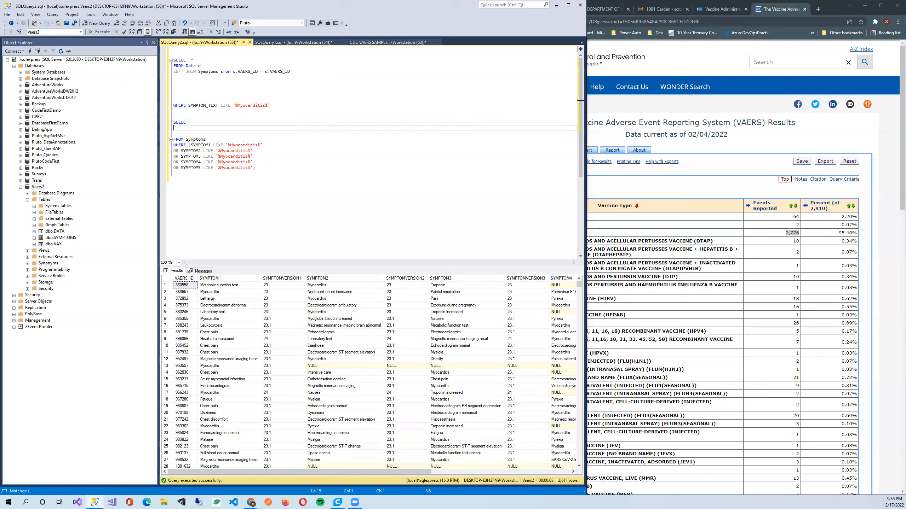
pyautogui.write('d.* FROM Data')
pyautogui.press('Escape')
pyautogui.press('Return')
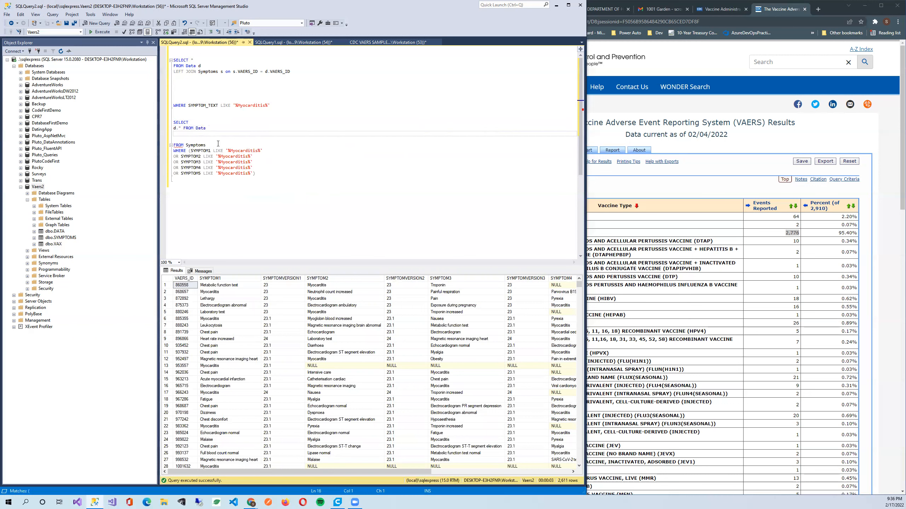
# Replace the FROM keyword before Symptoms with LEFT JOIN and remove the blank line above it.
pyautogui.press('Down')
pyautogui.press('Down')
pyautogui.press('Up')
pyautogui.press('BackSpace')
pyautogui.press('Delete')
pyautogui.press('Delete')
pyautogui.press('Delete')
pyautogui.press('Delete')
pyautogui.write('LEFT JOIN')
# Alias Symptoms as s and Data as d in the lower query, joining them on s.VAERS_id = d.VAERS_ID.
pyautogui.press('Right')
pyautogui.press('Right')
pyautogui.press('Right')
pyautogui.press('Right')
pyautogui.press('Right')
pyautogui.press('Right')
pyautogui.press('Right')
pyautogui.press('Right')
pyautogui.write('s')
pyautogui.press('Up')
pyautogui.press('Up')
pyautogui.press('Down')
pyautogui.press('Down')
pyautogui.write('on s.VAERS_id = d.VAERS_ID')
pyautogui.press('Up')
pyautogui.press('BackSpace')
# Prefix SYMPTOM1 through SYMPTOM5 with the s. alias in the lower query's WHERE conditions.
pyautogui.press('Down')
pyautogui.press('Down')
pyautogui.press('Left')
pyautogui.press('Left')
pyautogui.press('Left')
pyautogui.press('Left')
pyautogui.press('Left')
pyautogui.press('Left')
pyautogui.press('Left')
pyautogui.press('Left')
pyautogui.write('s.')
pyautogui.press('Down')
pyautogui.press('Left')
pyautogui.press('Left')
pyautogui.press('Left')
pyautogui.press('Left')
pyautogui.press('Left')
pyautogui.write('s.')
pyautogui.press('Left')
pyautogui.press('Down')
pyautogui.write('s.')
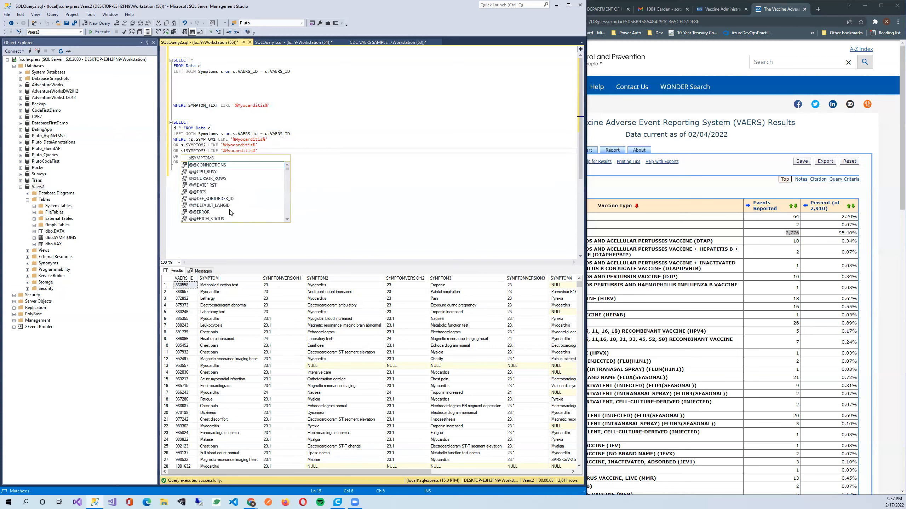
pyautogui.press('Left')
pyautogui.press('Down')
pyautogui.press('Left')
pyautogui.write('s.')
pyautogui.press('Down')
pyautogui.write('s.')
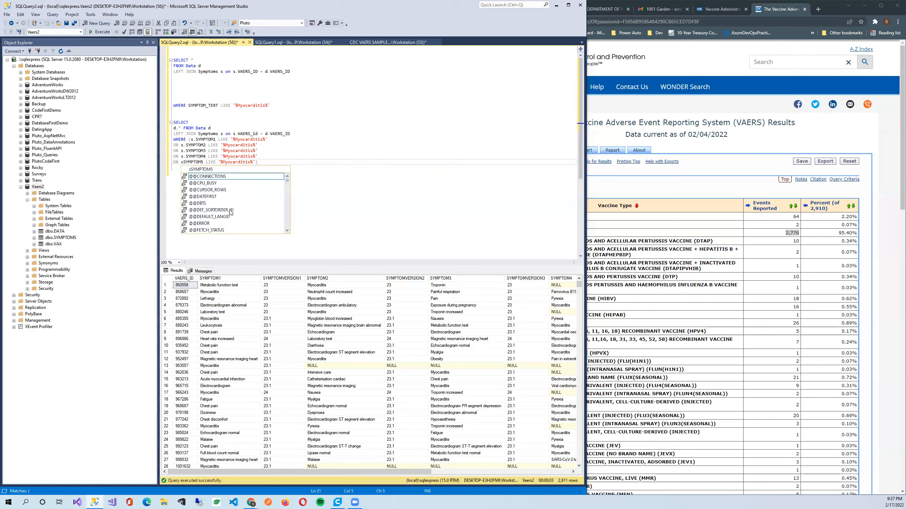
pyautogui.press('Escape')
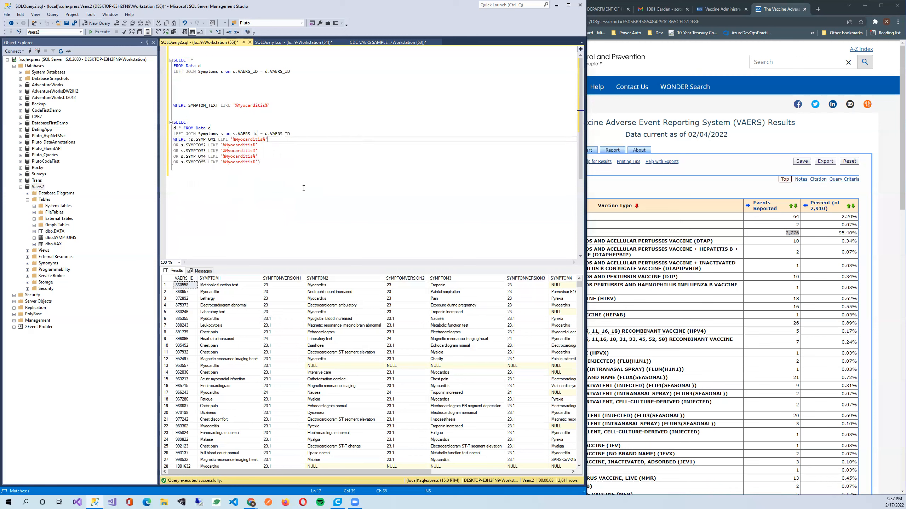
# Run only the lower query that left joins Data with Symptoms and filters the five symptom columns.
pyautogui.moveTo(303, 169); pyautogui.dragTo(174, 117)
pyautogui.press('F5')
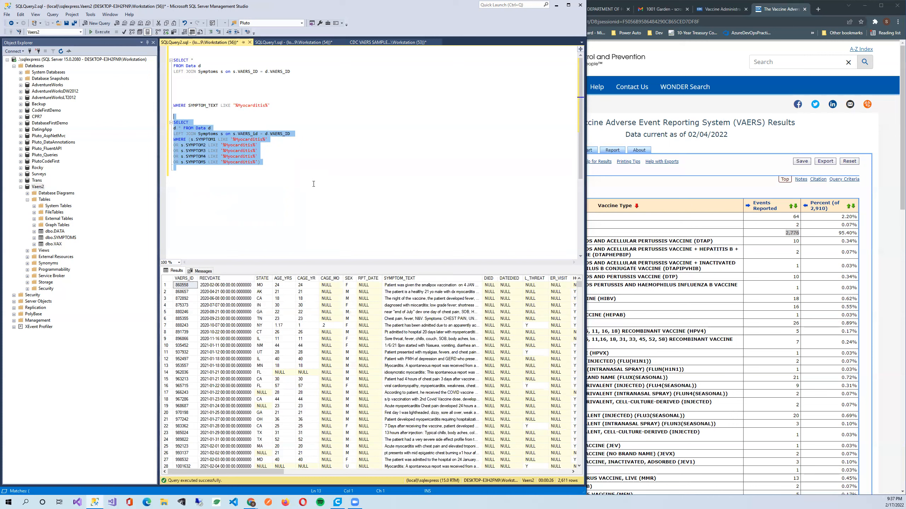
pyautogui.moveTo(175, 169); pyautogui.dragTo(177, 119)
pyautogui.moveTo(221, 473); pyautogui.dragTo(255, 473)
pyautogui.moveTo(342, 494); pyautogui.dragTo(132, 451)
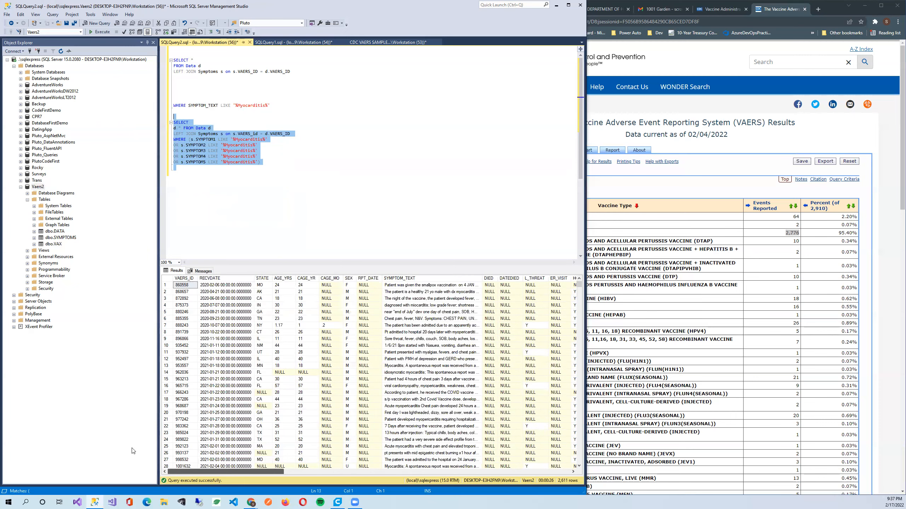
pyautogui.click(322, 167)
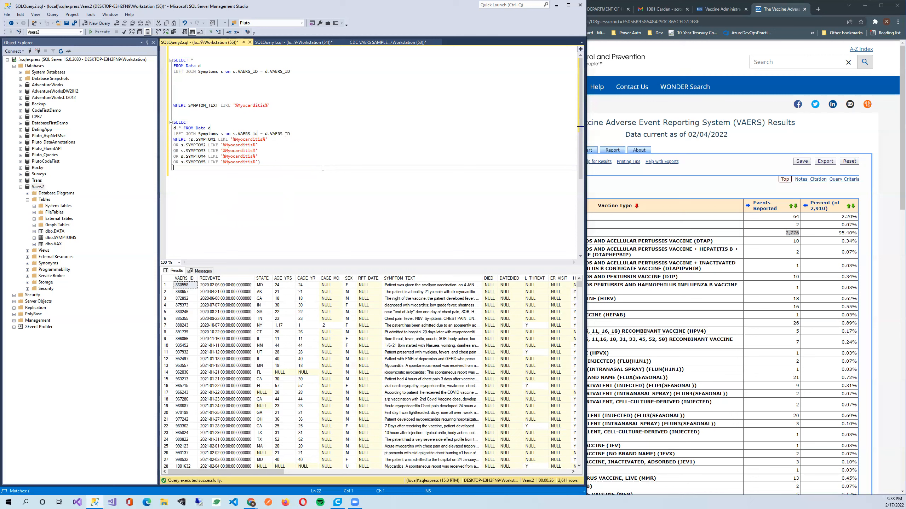
pyautogui.click(725, 284)
pyautogui.click(316, 163)
pyautogui.moveTo(293, 106); pyautogui.dragTo(99, 55)
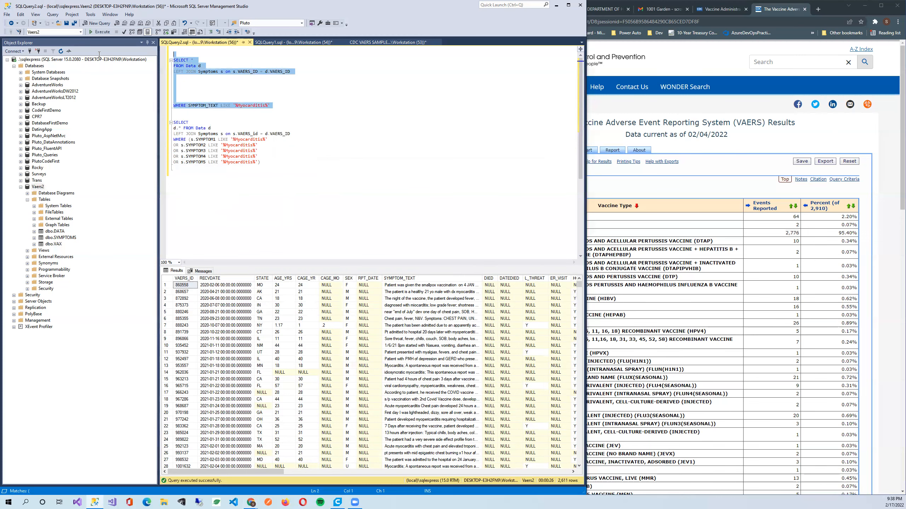
# Below the existing queries, write SELECT * FROM Data d where Symptom_Text LIKE '%Myocarditis%' and run only that statement.
pyautogui.click(421, 168)
pyautogui.press('Return')
pyautogui.press('Return')
pyautogui.write('SELECT * FROM Dat')
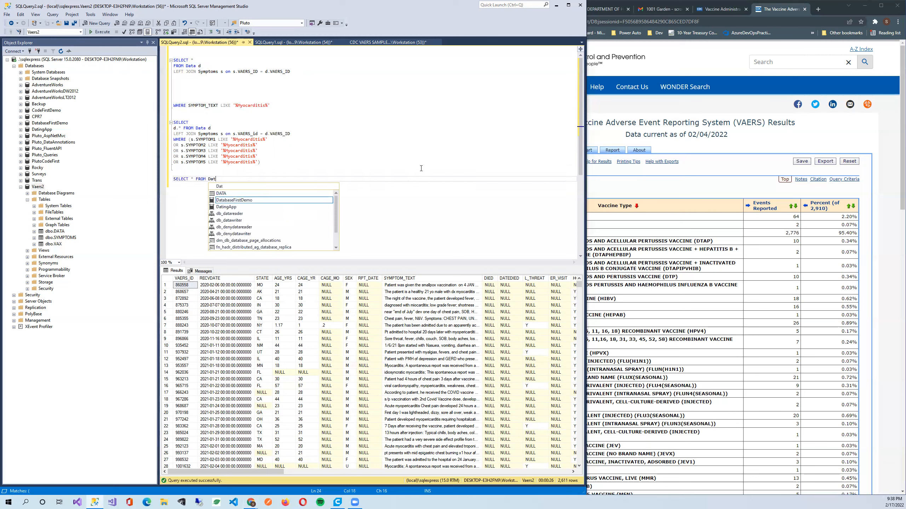
pyautogui.write('a d where Sy')
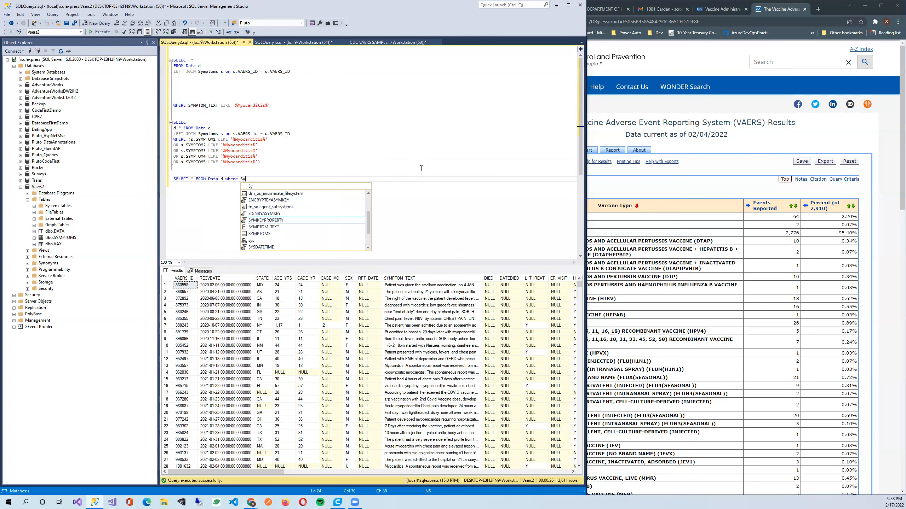
pyautogui.write('mptom_Text')
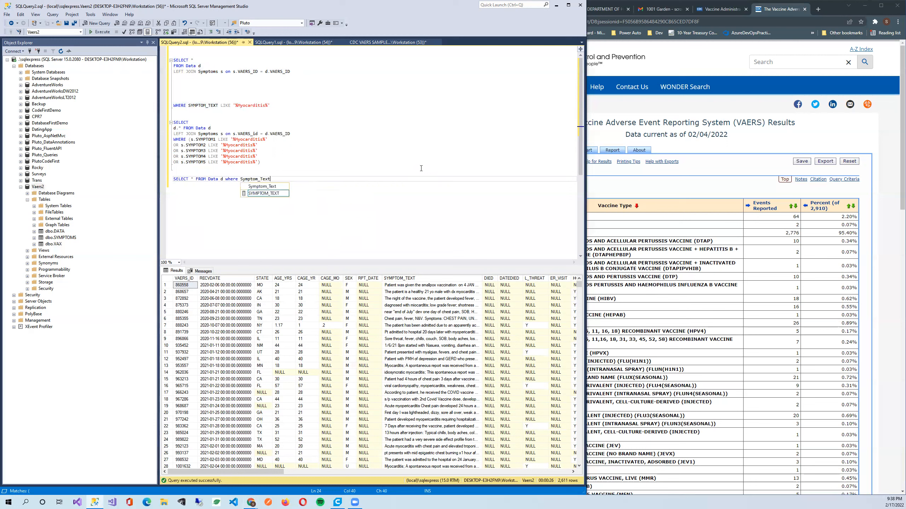
pyautogui.write(" LIKE '%My")
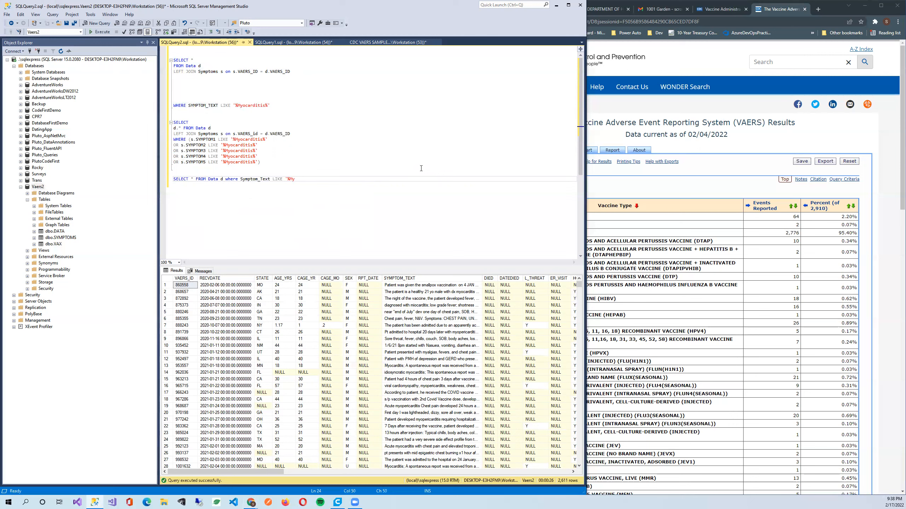
pyautogui.write('ocarditis')
pyautogui.press('Return')
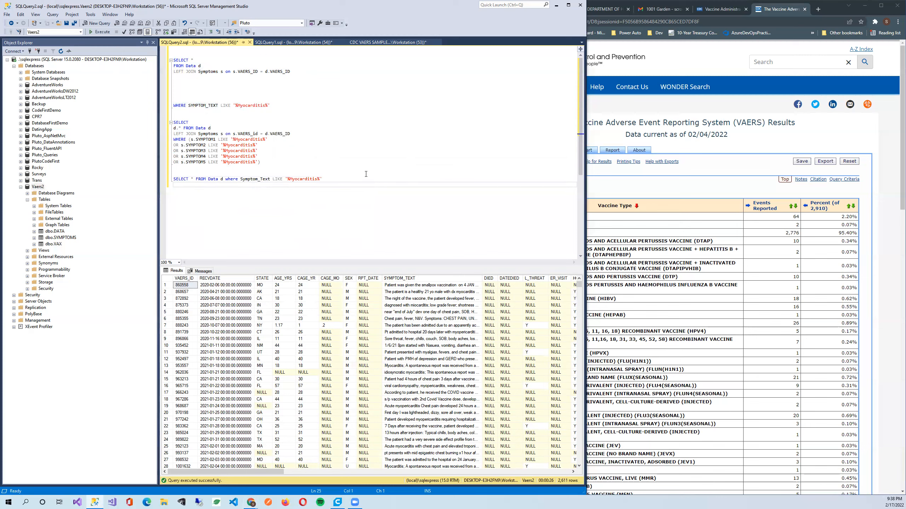
pyautogui.moveTo(427, 169); pyautogui.dragTo(432, 225)
pyautogui.press('F5')
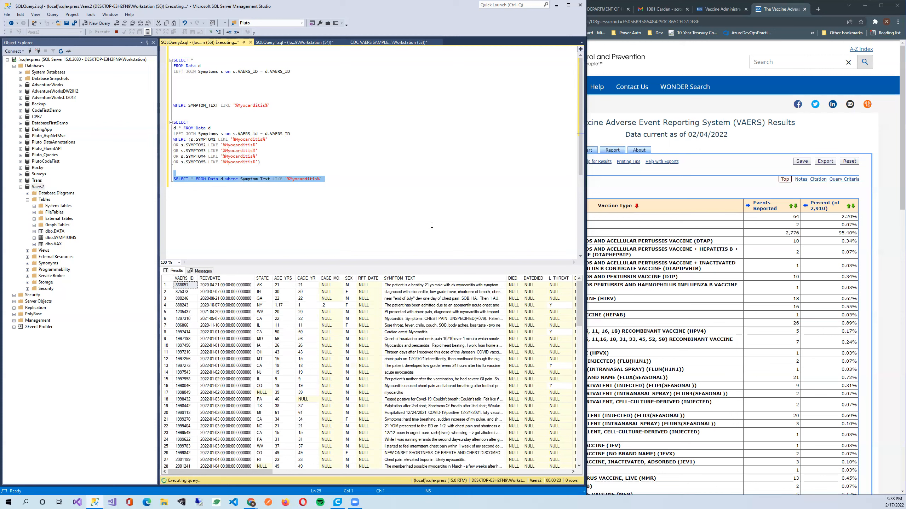
# Comment out the WHERE and OR symptom conditions of the joined query.
pyautogui.moveTo(263, 162); pyautogui.dragTo(170, 140)
pyautogui.hotkey('ctrl', 'k')
pyautogui.hotkey('ctrl', 'c')
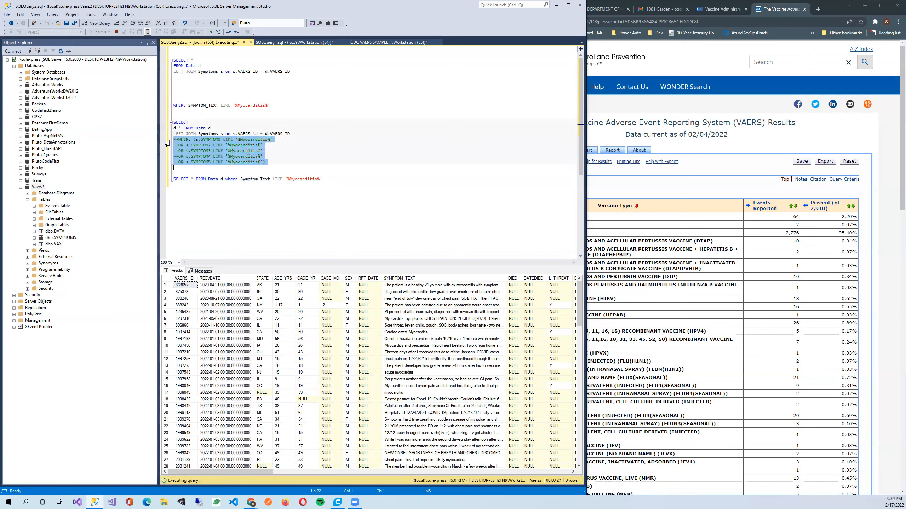
pyautogui.click(264, 151)
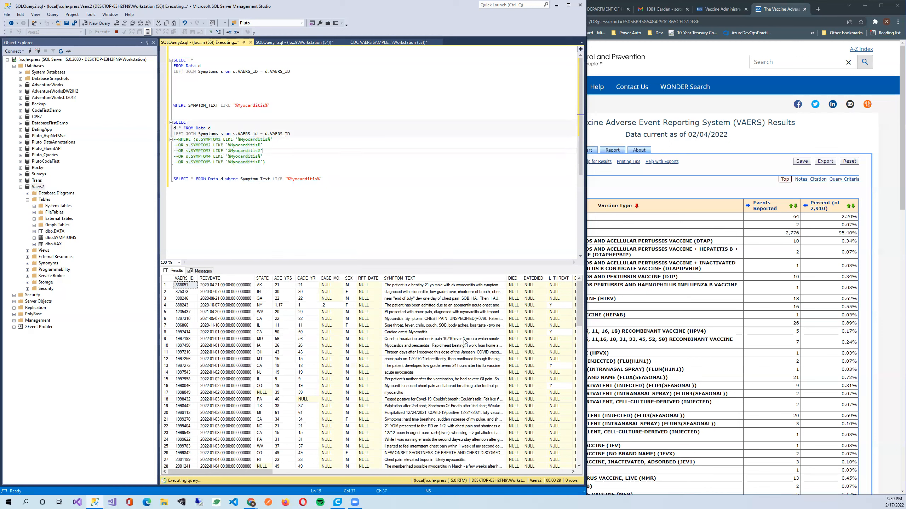
# Check the COVID19 vaccine's reported events on the CDC WONDER page against the row count of the text query.
pyautogui.click(773, 245)
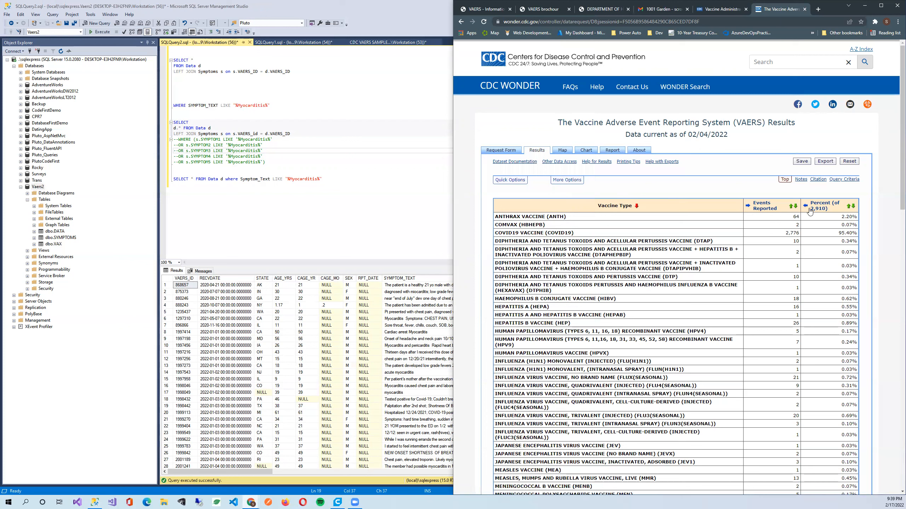
pyautogui.doubleClick(794, 233)
pyautogui.click(279, 228)
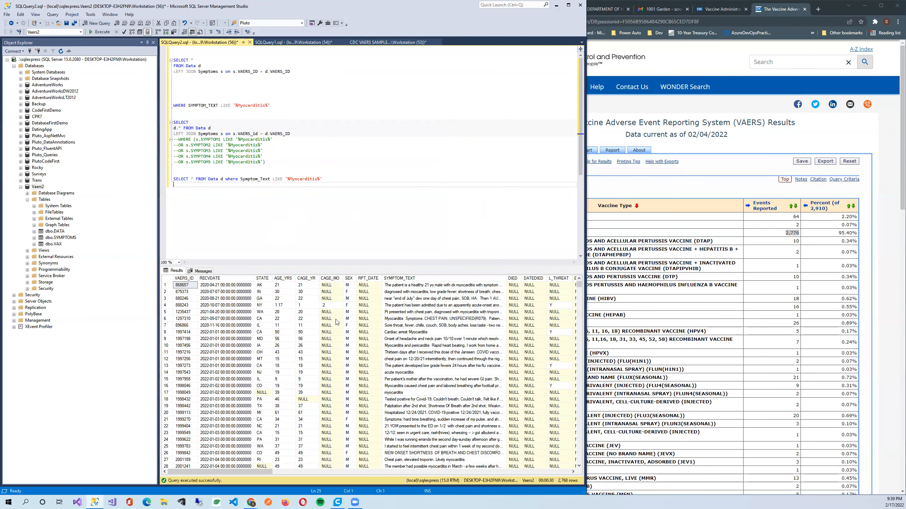
# Look further down the query results and examine several patients' ages and SYMPTOM_TEXT entries.
pyautogui.moveTo(254, 468); pyautogui.dragTo(283, 467)
pyautogui.click(282, 462)
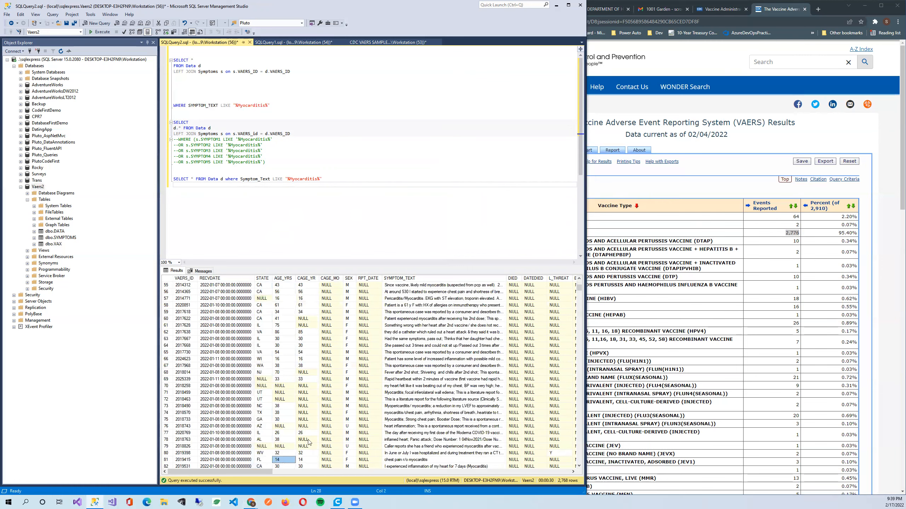
pyautogui.click(469, 407)
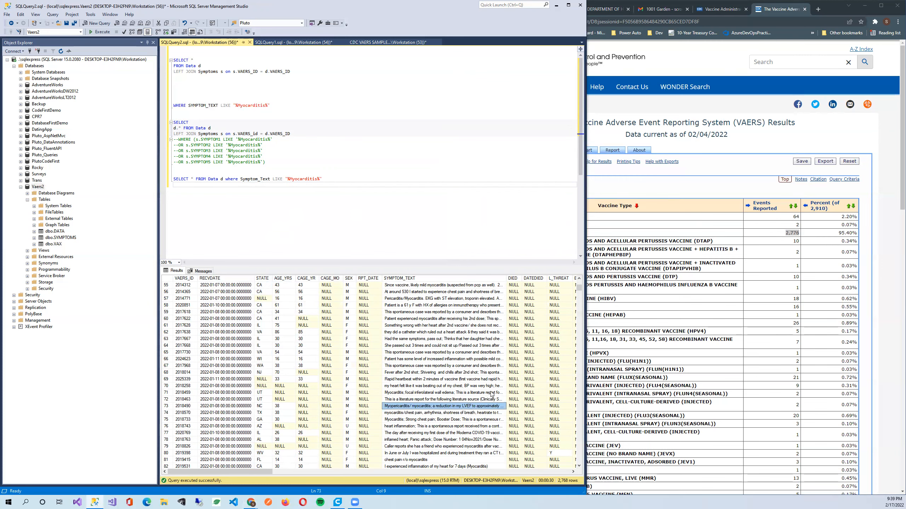
pyautogui.click(468, 392)
pyautogui.click(448, 352)
# Highlight the COVID19 vaccine row in the CDC WONDER results table to review its events and percentage.
pyautogui.click(670, 176)
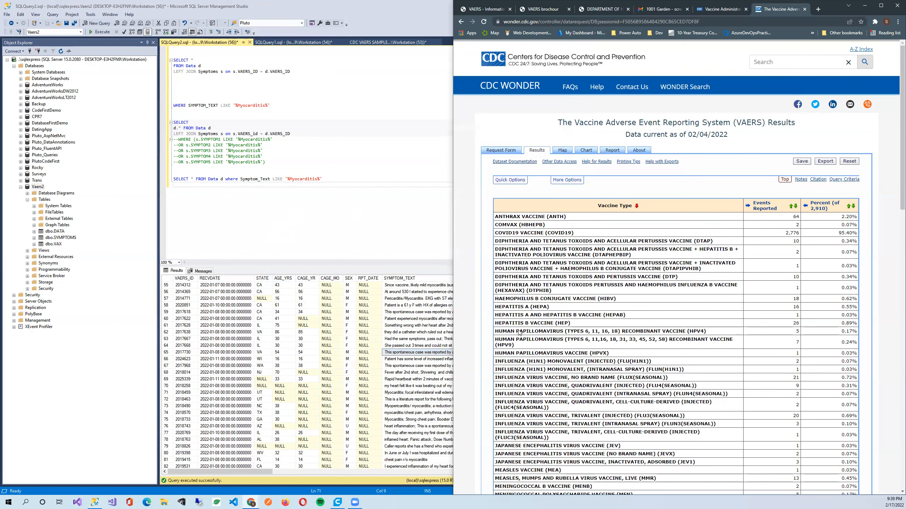
pyautogui.click(428, 228)
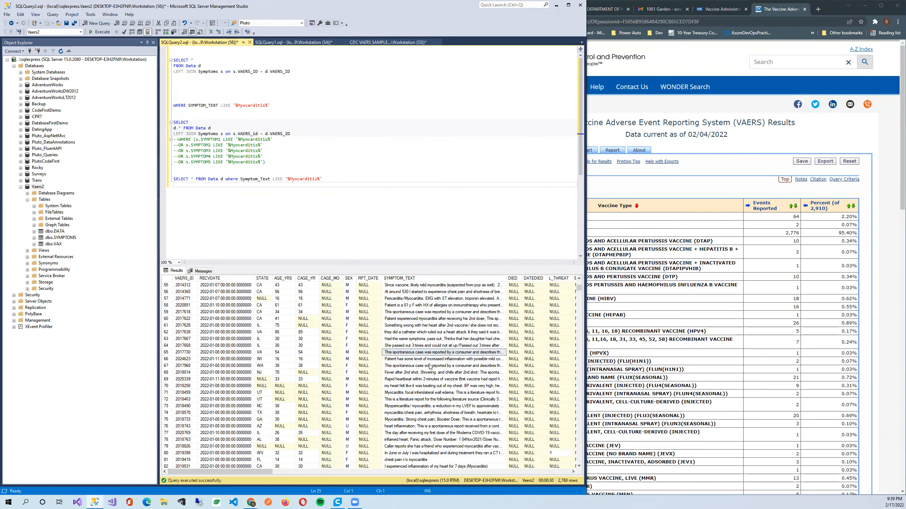
pyautogui.click(732, 326)
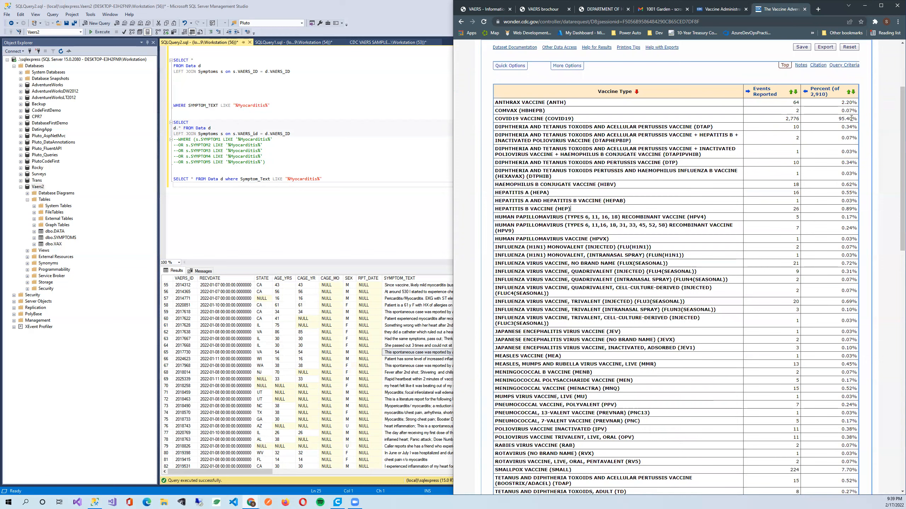
pyautogui.moveTo(699, 111); pyautogui.dragTo(494, 119)
pyautogui.scroll(1, 528, 188)
pyautogui.scroll(2, 527, 188)
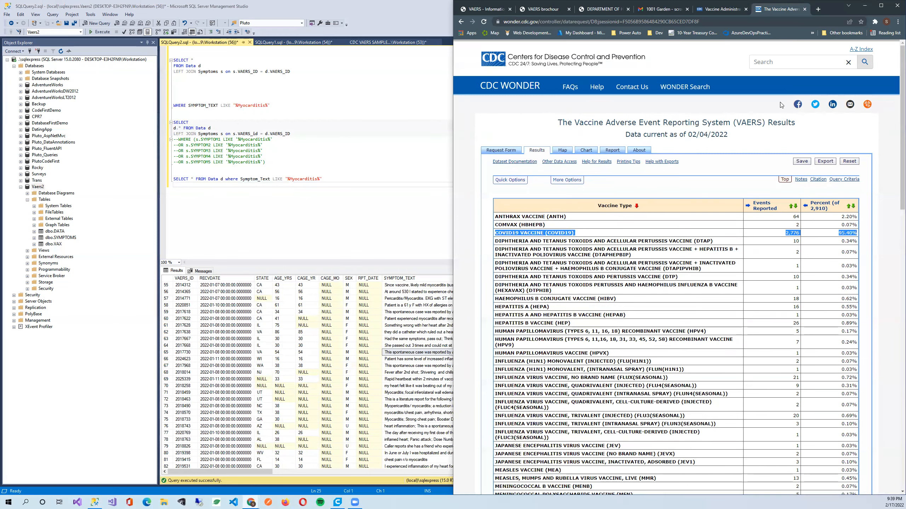
pyautogui.click(324, 161)
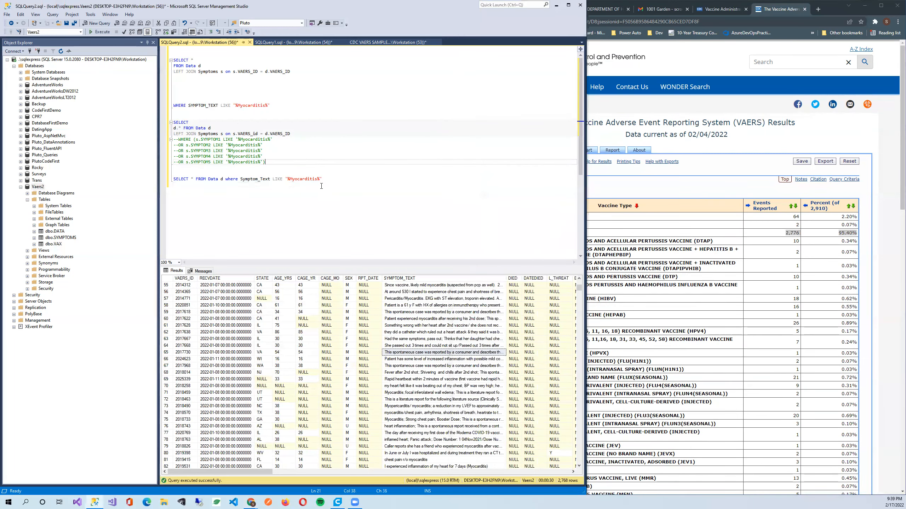
pyautogui.moveTo(343, 179); pyautogui.dragTo(145, 178)
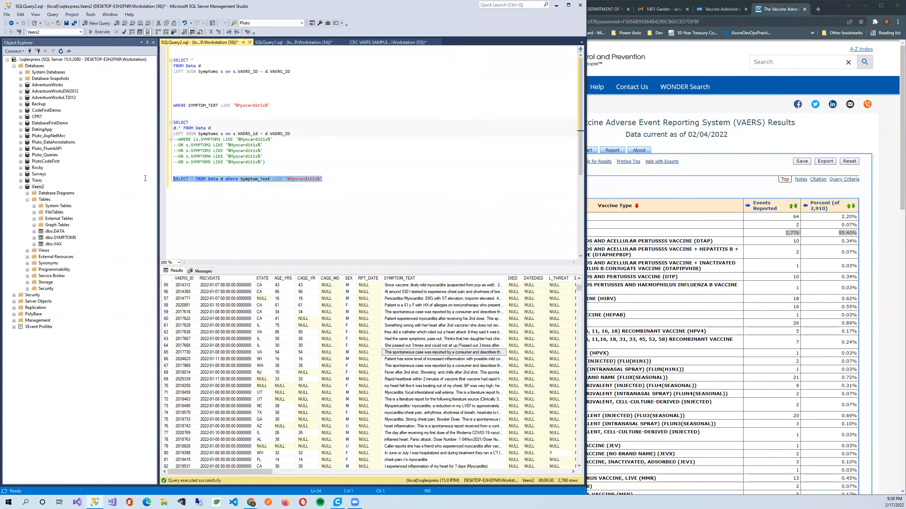
pyautogui.click(193, 183)
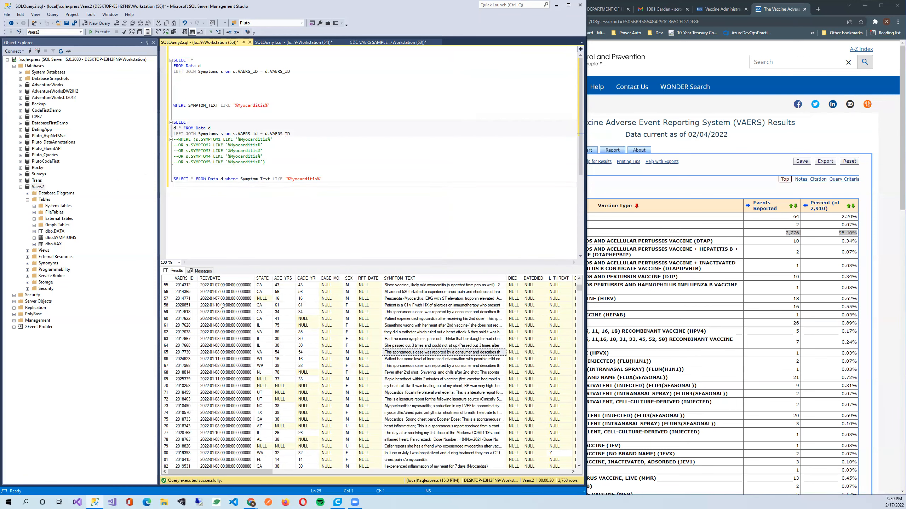
pyautogui.click(189, 288)
pyautogui.hotkey('alt', 'Tab')
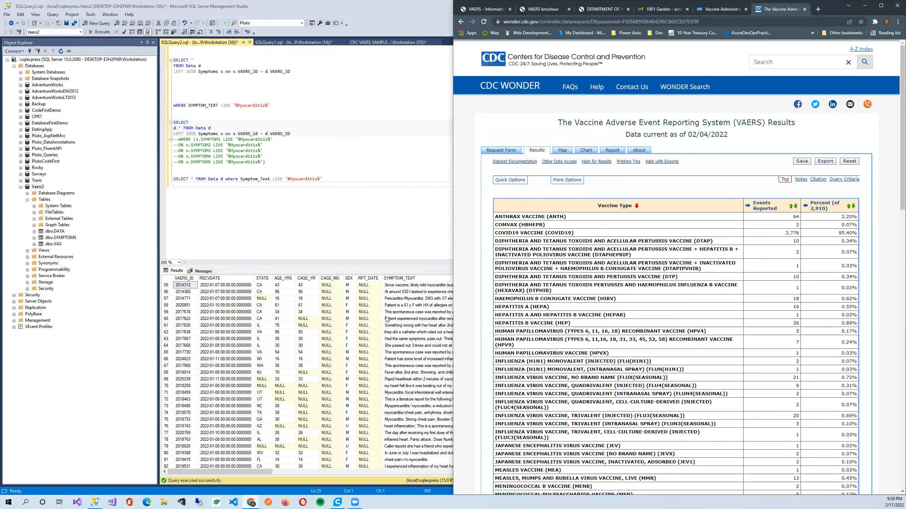
pyautogui.click(364, 244)
pyautogui.click(706, 237)
pyautogui.click(298, 187)
# Examine the remaining columns of the query results, such as manufacturer number and allergies, and rows further down.
pyautogui.moveTo(248, 473); pyautogui.dragTo(549, 464)
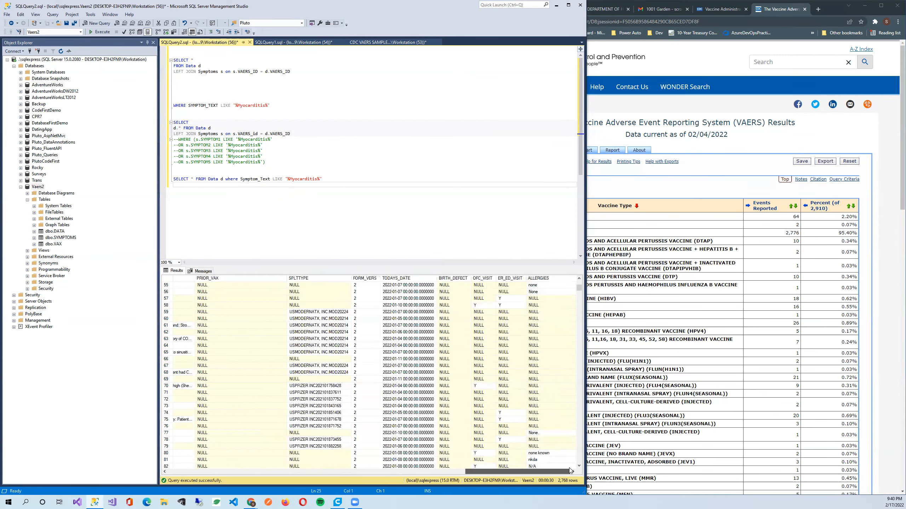
pyautogui.moveTo(571, 470); pyautogui.dragTo(506, 460)
pyautogui.moveTo(579, 288); pyautogui.dragTo(579, 297)
pyautogui.click(541, 454)
pyautogui.moveTo(502, 471); pyautogui.dragTo(195, 468)
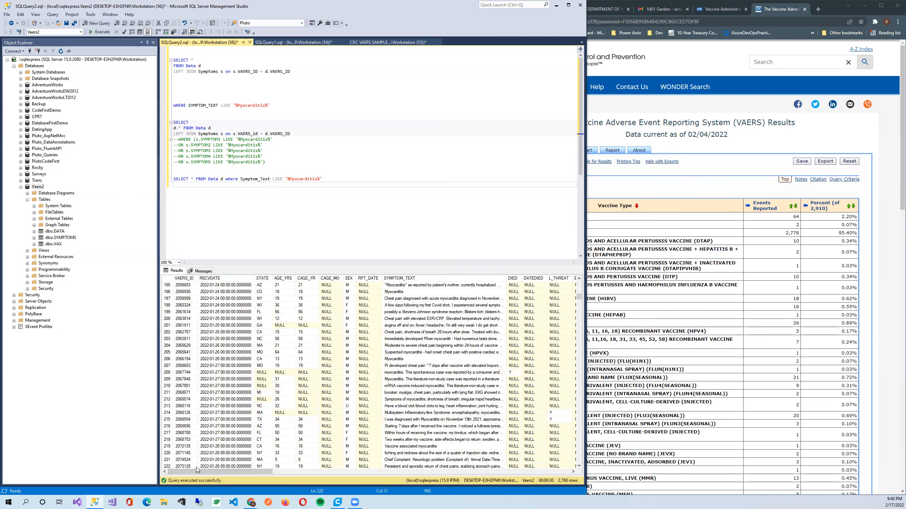
# Replace the asterisk in the Symptom_Text query with AVG(AGE_YRS).
pyautogui.click(336, 180)
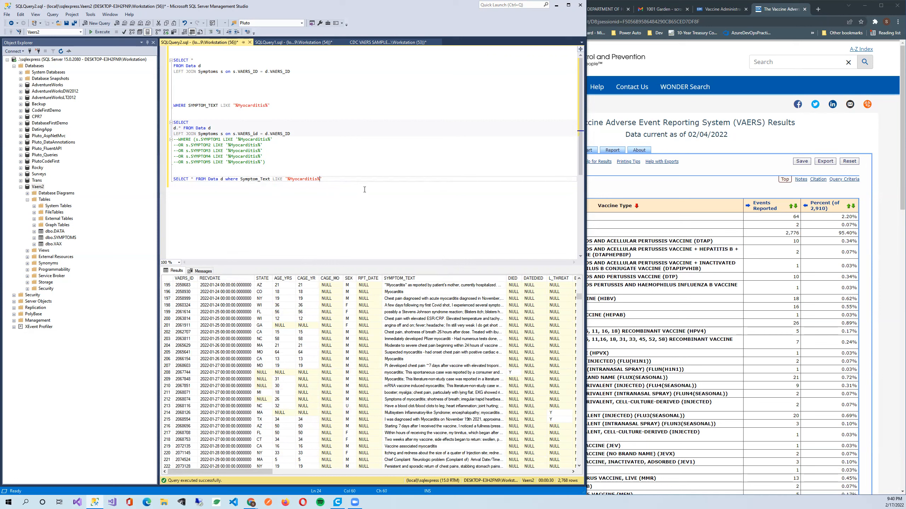
pyautogui.press('Left')
pyautogui.press('Left')
pyautogui.press('Left')
pyautogui.press('Left')
pyautogui.press('Left')
pyautogui.press('Left')
pyautogui.press('Left')
pyautogui.press('Left')
pyautogui.press('Left')
pyautogui.press('Left')
pyautogui.press('Left')
pyautogui.press('Left')
pyautogui.press('Left')
pyautogui.press('Left')
pyautogui.press('Left')
pyautogui.press('Left')
pyautogui.press('BackSpace')
pyautogui.write('AVG(AGE_YRS)')
pyautogui.press('Down')
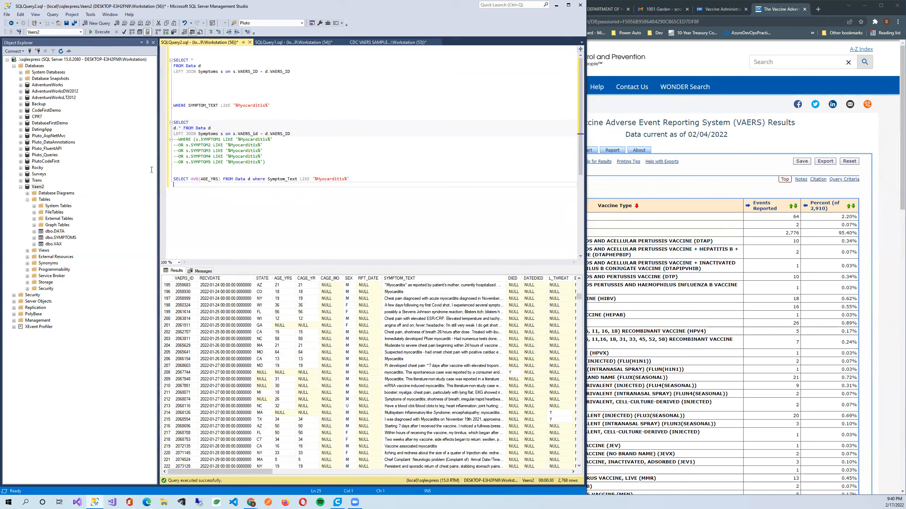
# Run only the statement that averages AGE_YRS for the myocarditis reports.
pyautogui.hotkey('shift', 'Up')
pyautogui.hotkey('shift', 'Up')
pyautogui.hotkey('shift', 'Up')
pyautogui.press('F5')
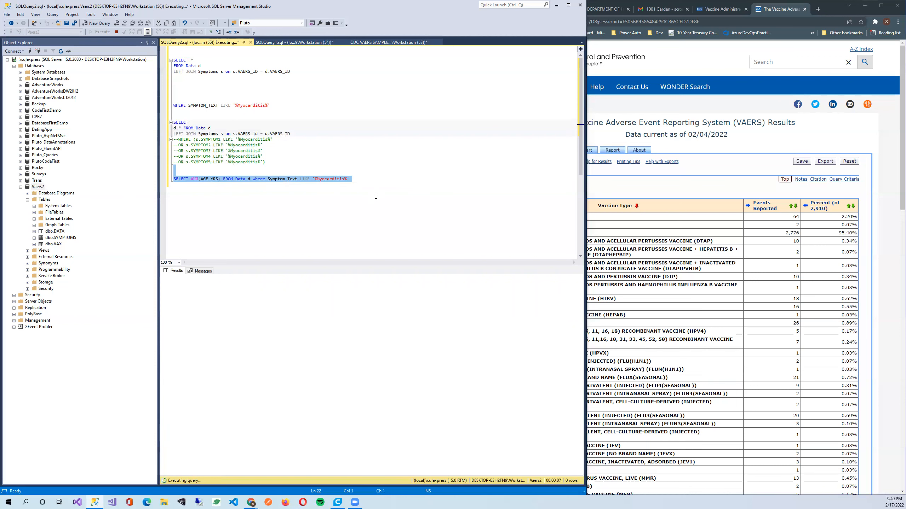
pyautogui.click(882, 308)
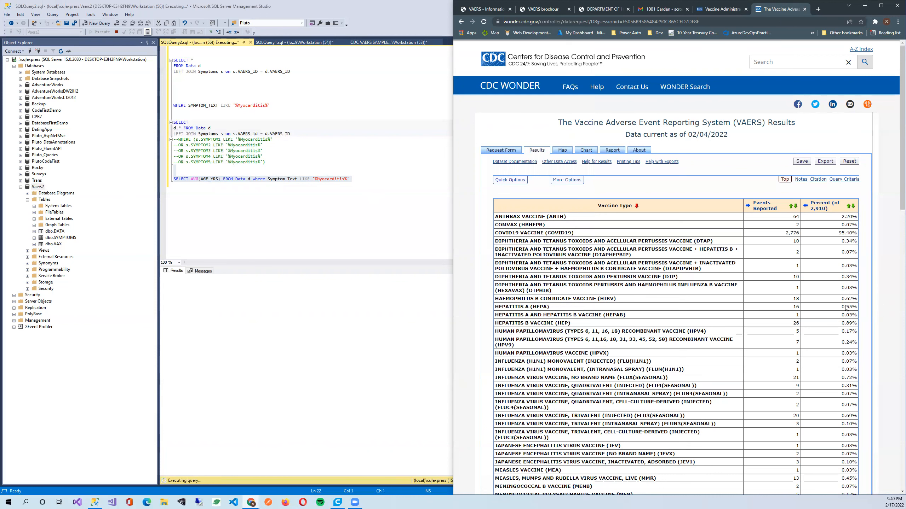
# Highlight the AVG(AGE_YRS) expression and the FROM and WHERE part of the averaging query to review them with the result.
pyautogui.click(205, 181)
pyautogui.doubleClick(206, 182)
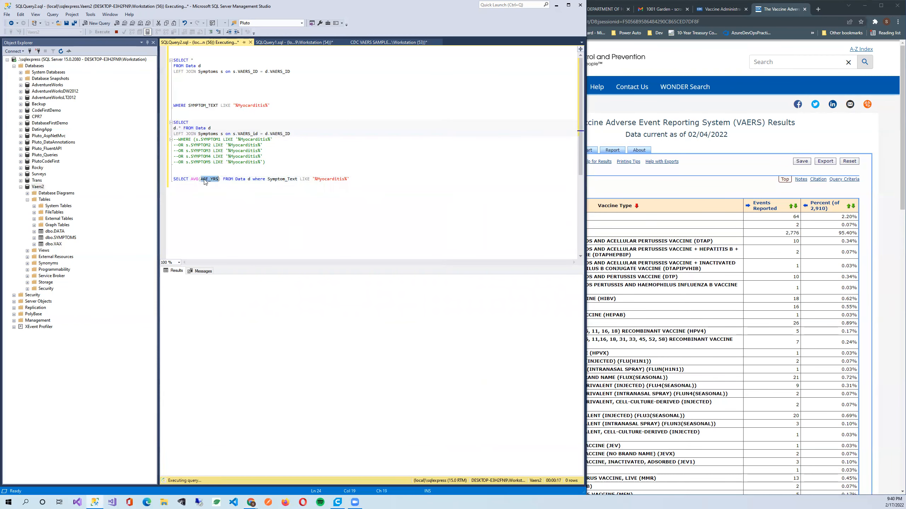
pyautogui.moveTo(191, 179); pyautogui.dragTo(220, 178)
pyautogui.moveTo(350, 178); pyautogui.dragTo(224, 179)
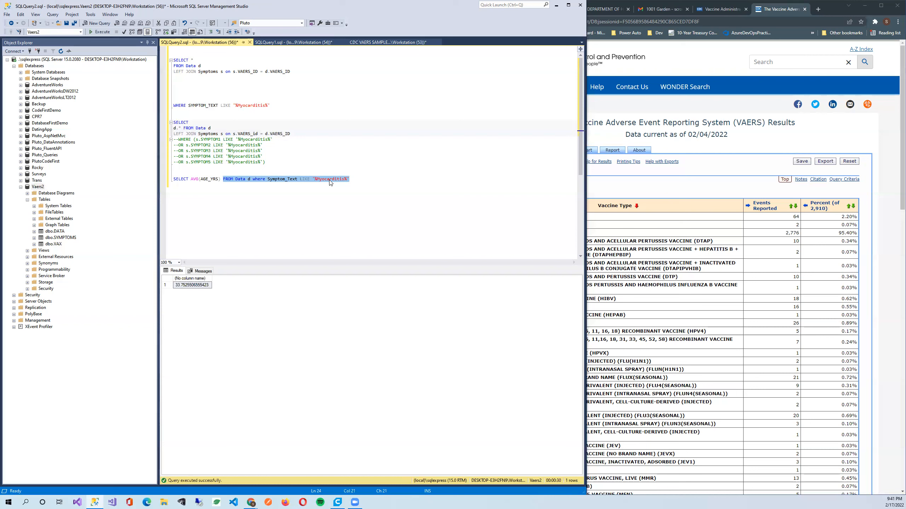
# Add the statement SELECT * FROM DATA ORDER BY RecvdDATE DESC below the averaging query and run only that statement.
pyautogui.press('End')
pyautogui.press('Return')
pyautogui.press('Return')
pyautogui.write('SELECT * FROM DATA ORDER BY ')
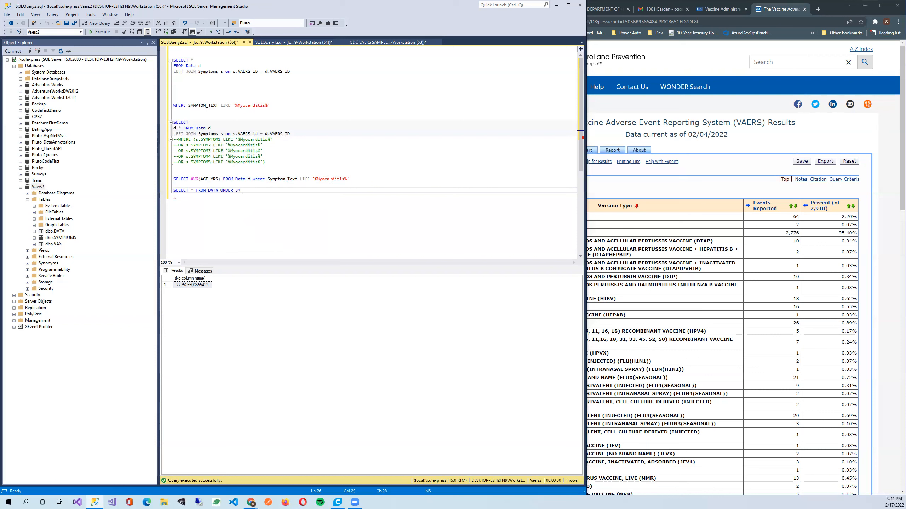
pyautogui.write('Rec')
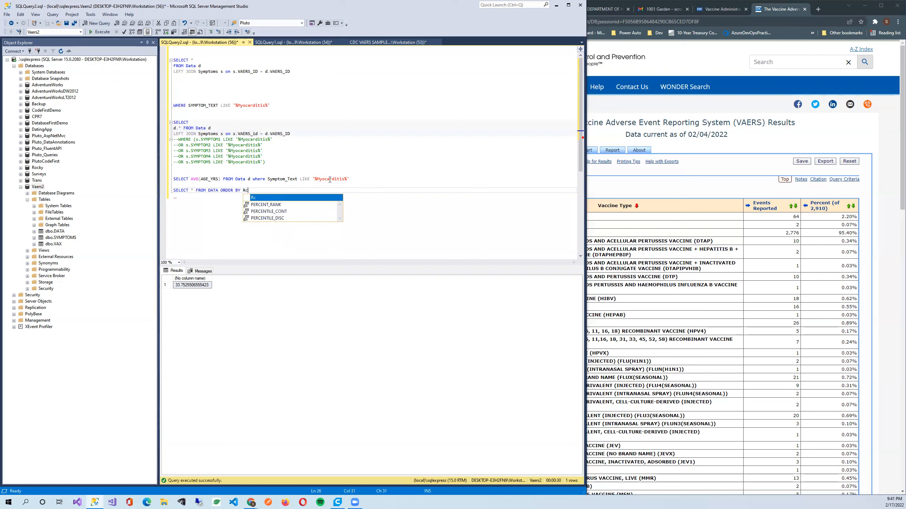
pyautogui.write('vdDATE DESC')
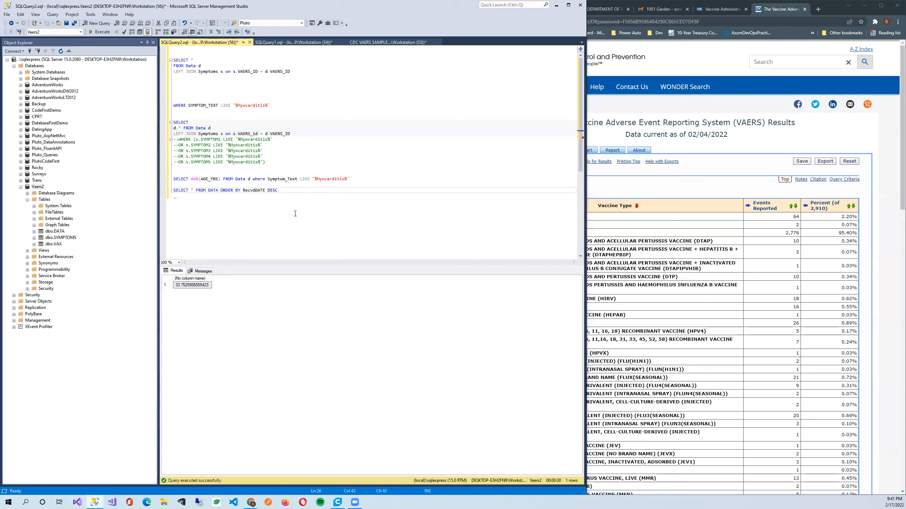
pyautogui.press('Return')
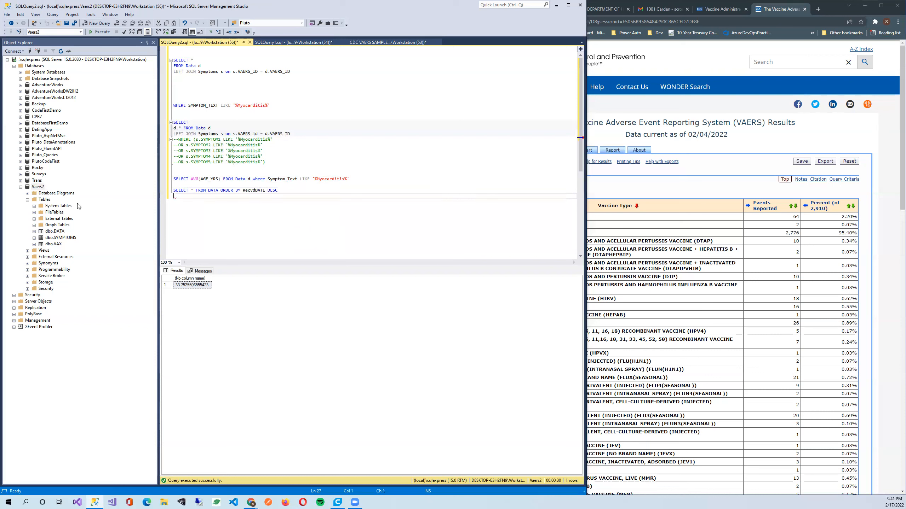
pyautogui.hotkey('shift', 'Up')
pyautogui.press('F5')
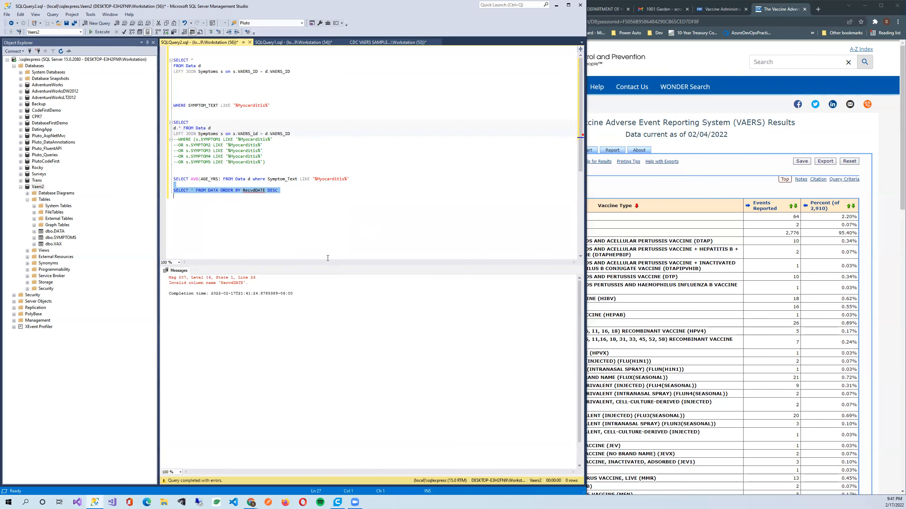
# Try the ORDER BY statement with the column name changed to RecdDATE.
pyautogui.click(302, 223)
pyautogui.click(255, 190)
pyautogui.press('Left')
pyautogui.press('BackSpace')
pyautogui.click(169, 191)
pyautogui.press('F5')
pyautogui.click(230, 204)
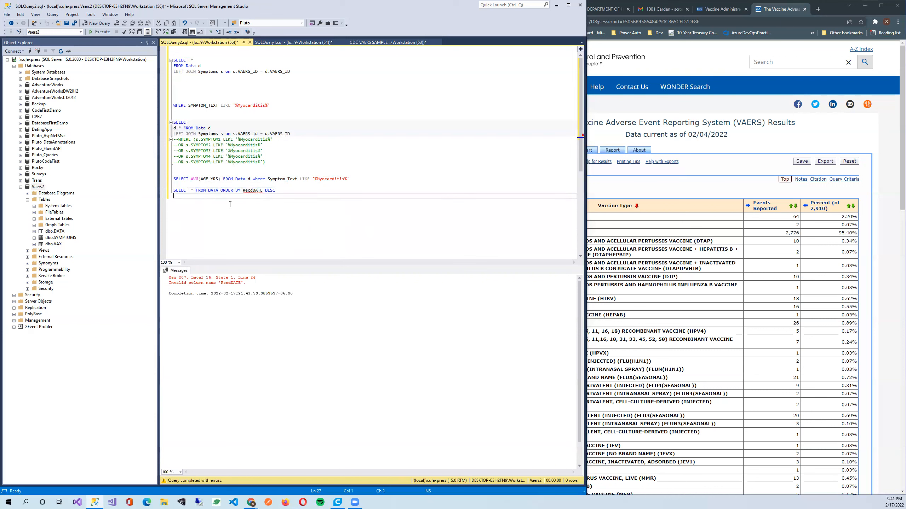
# Run only the SELECT * FROM DATA part to check the exact name of the received-date column.
pyautogui.moveTo(218, 190); pyautogui.dragTo(173, 190)
pyautogui.press('F5')
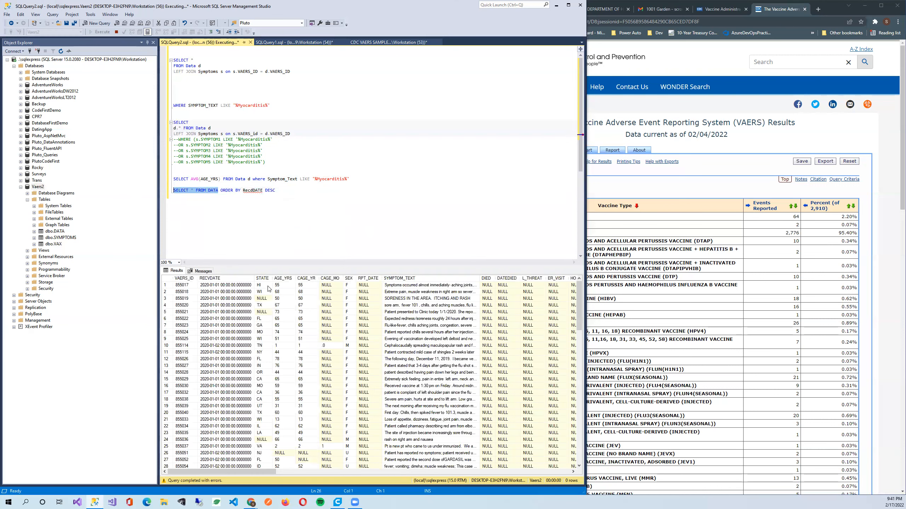
pyautogui.click(240, 287)
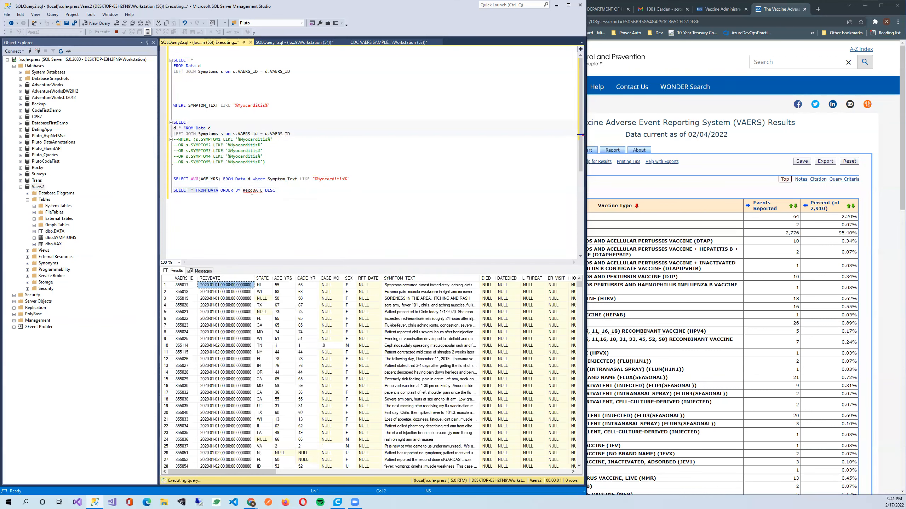
# Correct the ORDER BY column to RecvDATE, run only that statement, and select the first row's received date.
pyautogui.click(260, 223)
pyautogui.press('Up')
pyautogui.press('Left')
pyautogui.press('Left')
pyautogui.press('Left')
pyautogui.press('BackSpace')
pyautogui.write('v')
pyautogui.click(407, 214)
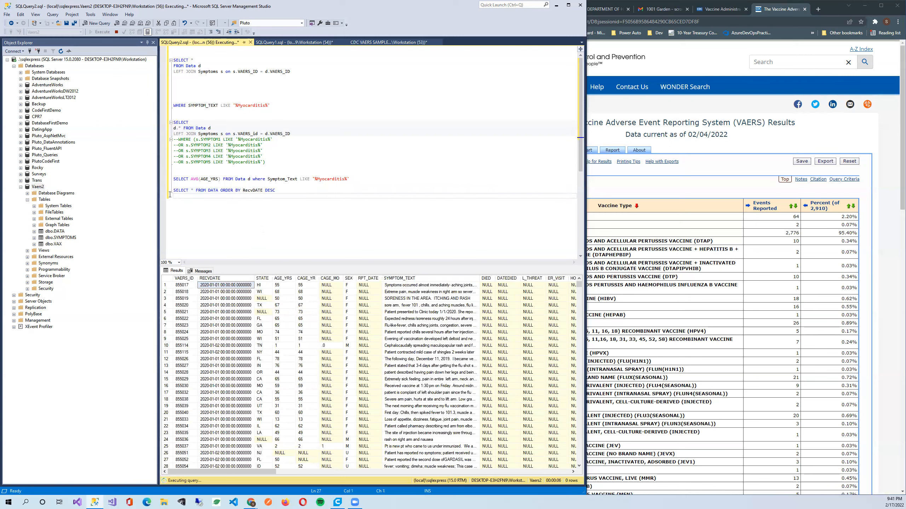
pyautogui.moveTo(170, 195); pyautogui.dragTo(171, 190)
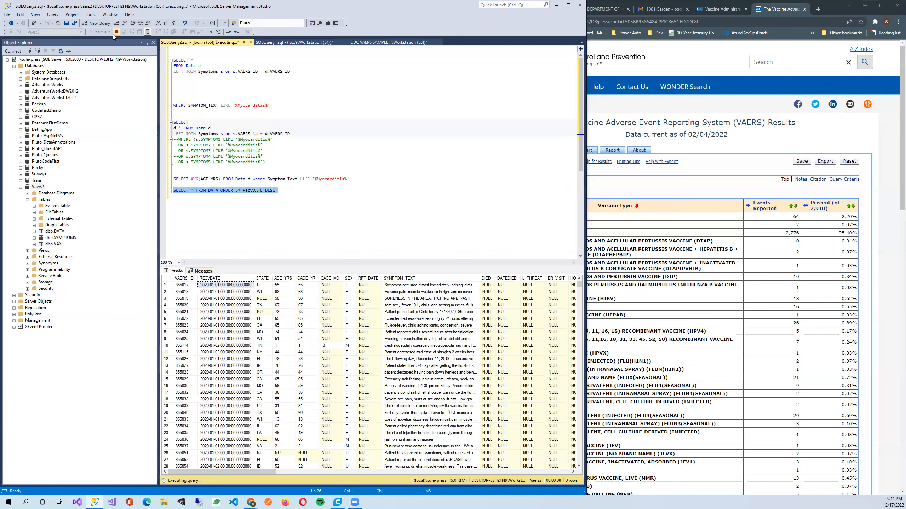
pyautogui.hotkey('shift', 'Up')
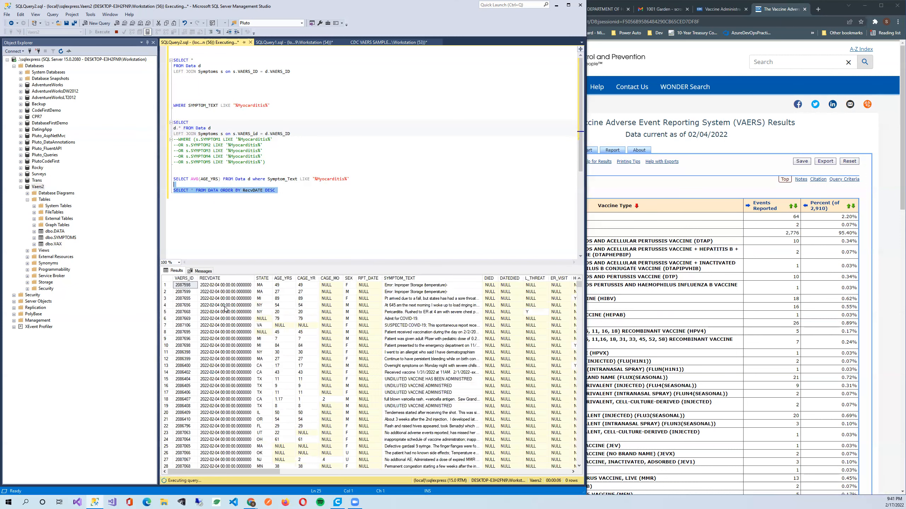
pyautogui.click(220, 286)
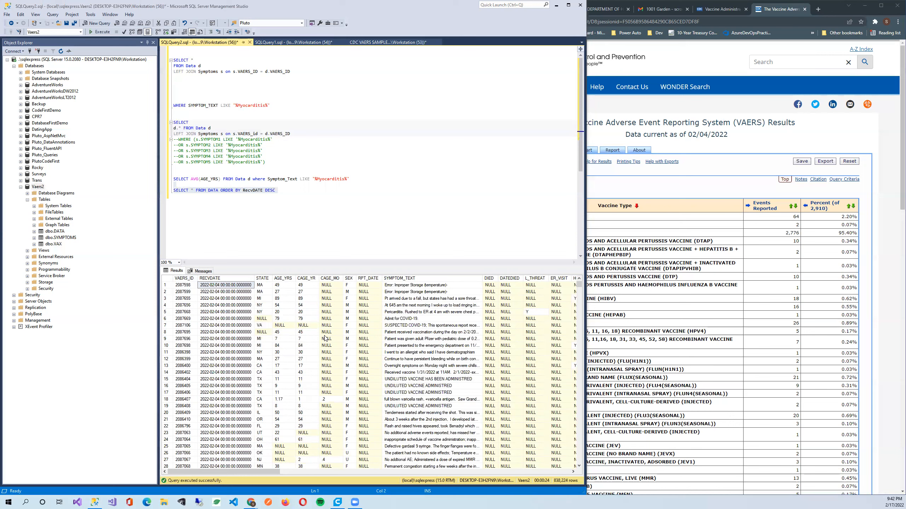
# Look up Friday, February 4, 2022 in the system calendar and return to the query.
pyautogui.click(891, 500)
pyautogui.click(876, 313)
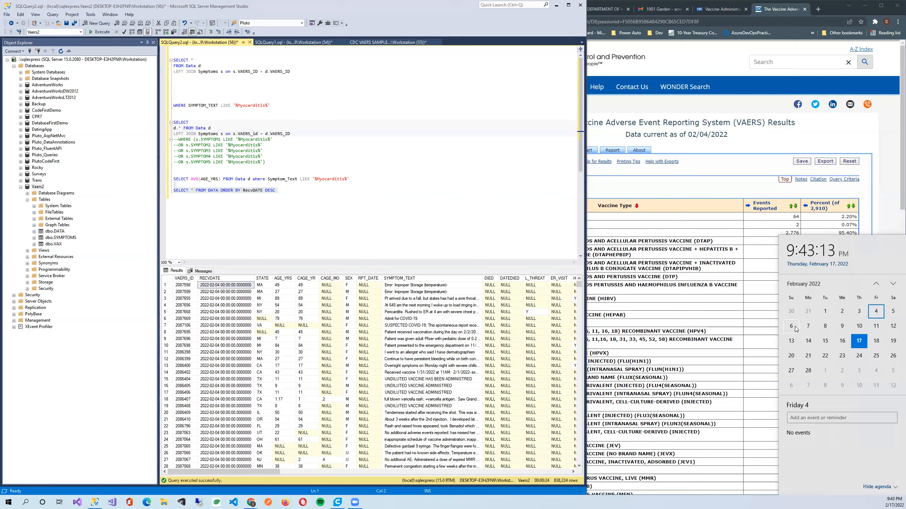
pyautogui.click(373, 226)
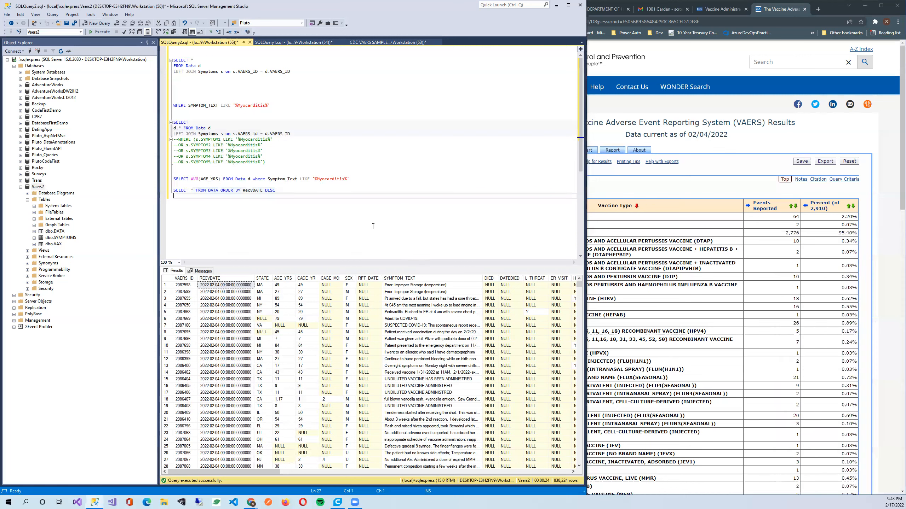
# Add a SELECT * FROM Data statement below the ORDER BY query.
pyautogui.click(403, 191)
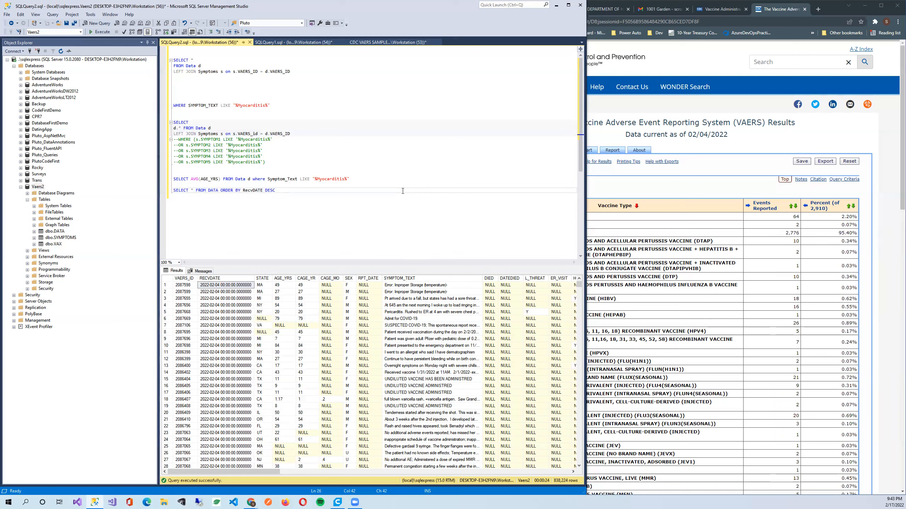
pyautogui.press('Return')
pyautogui.press('Return')
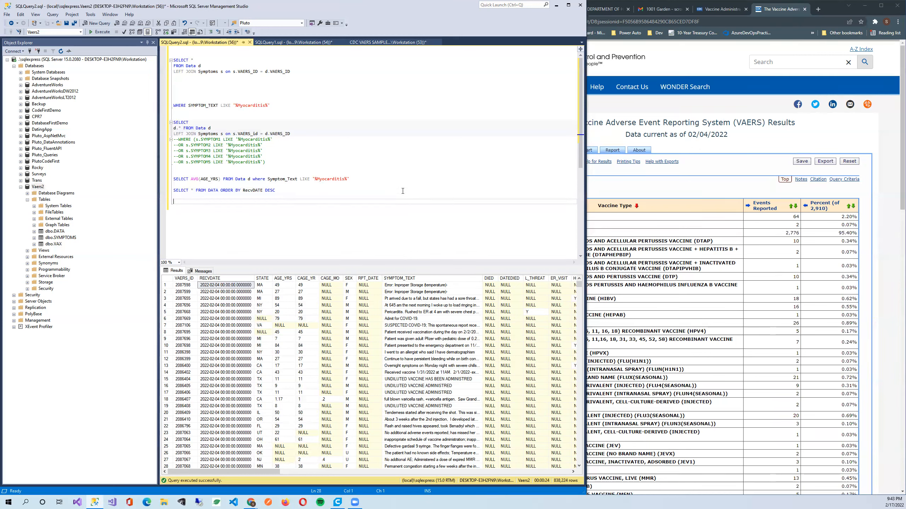
pyautogui.write('SELECT * FROM Data')
# Copy the script from IF OBJECT_ID through SELECT * FROM #Results in the CDC VAERS SAMPLE QUERIES file.
pyautogui.click(293, 42)
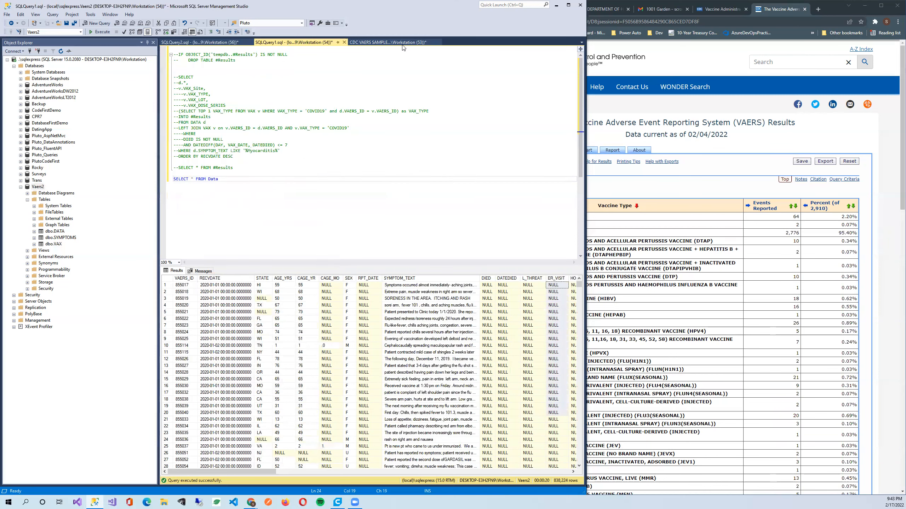
pyautogui.click(385, 42)
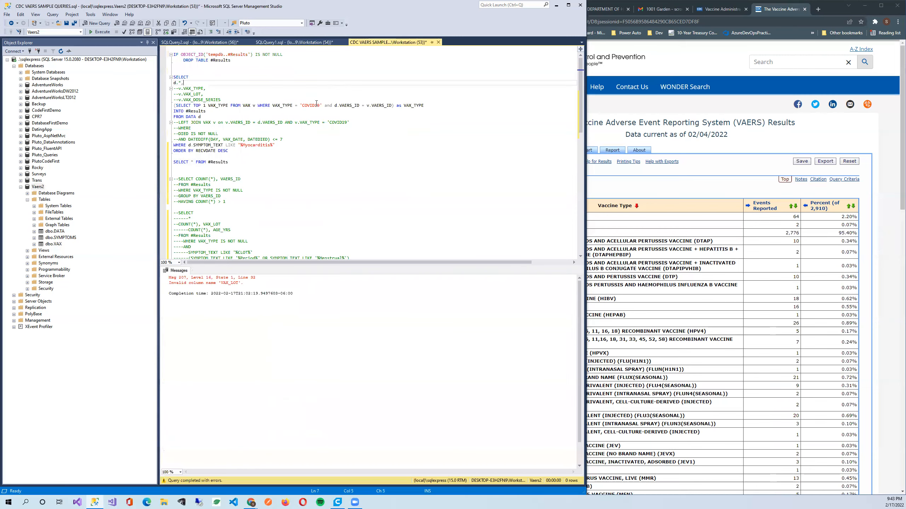
pyautogui.moveTo(256, 163); pyautogui.dragTo(173, 54)
pyautogui.hotkey('ctrl', 'c')
pyautogui.rightClick(201, 109)
pyautogui.press('Escape')
# Return to SQLQuery2 and insert blank lines below the final SELECT * FROM Data statement.
pyautogui.click(194, 42)
pyautogui.moveTo(223, 202); pyautogui.dragTo(173, 48)
pyautogui.click(311, 220)
pyautogui.press('Return')
pyautogui.press('Return')
pyautogui.press('Return')
pyautogui.press('Return')
pyautogui.press('Return')
pyautogui.press('Return')
pyautogui.press('Return')
pyautogui.press('Return')
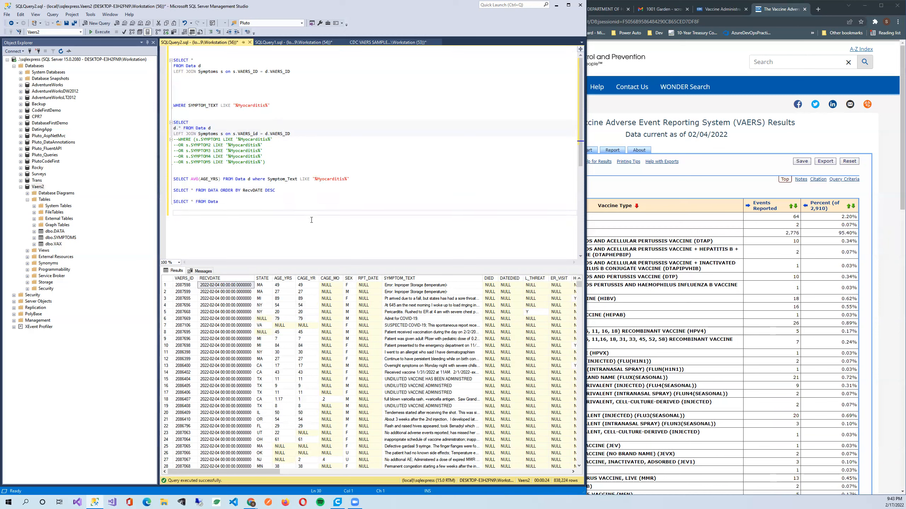
pyautogui.press('Return')
pyautogui.press('Return')
pyautogui.press('Return')
pyautogui.press('Return')
pyautogui.press('Return')
pyautogui.press('Return')
pyautogui.press('Return')
pyautogui.press('Return')
pyautogui.press('Return')
pyautogui.press('Return')
pyautogui.press('Return')
pyautogui.press('Return')
pyautogui.press('Return')
pyautogui.press('Return')
pyautogui.press('Return')
pyautogui.press('Return')
pyautogui.press('Return')
pyautogui.press('Return')
pyautogui.press('Return')
pyautogui.press('Return')
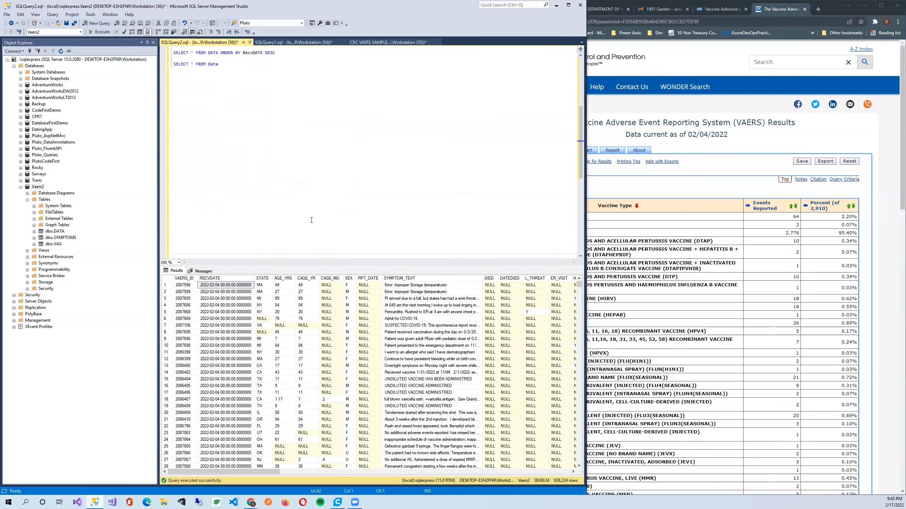
# Comment out the earlier statements and paste the copied #Results script below them.
pyautogui.scroll(4, 312, 220)
pyautogui.click(174, 123)
pyautogui.write('--')
pyautogui.click(185, 134)
pyautogui.hotkey('ctrl', 'v')
# Comment out the WHERE d.SYMPTOM_TEXT LIKE '%Myocarditis%' line and run the pasted script from IF OBJECT_ID through SELECT * FROM #Results.
pyautogui.click(323, 219)
pyautogui.moveTo(299, 227); pyautogui.dragTo(156, 224)
pyautogui.hotkey('ctrl', 'k')
pyautogui.hotkey('ctrl', 'c')
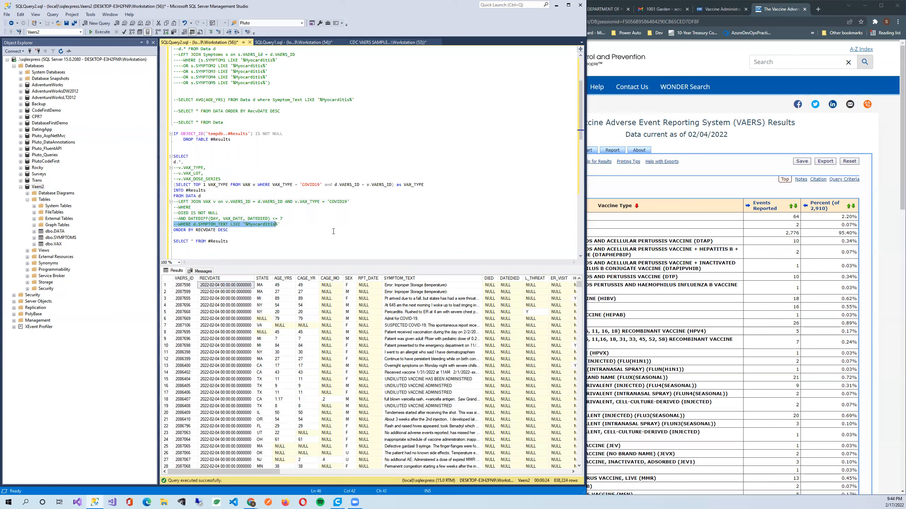
pyautogui.click(333, 232)
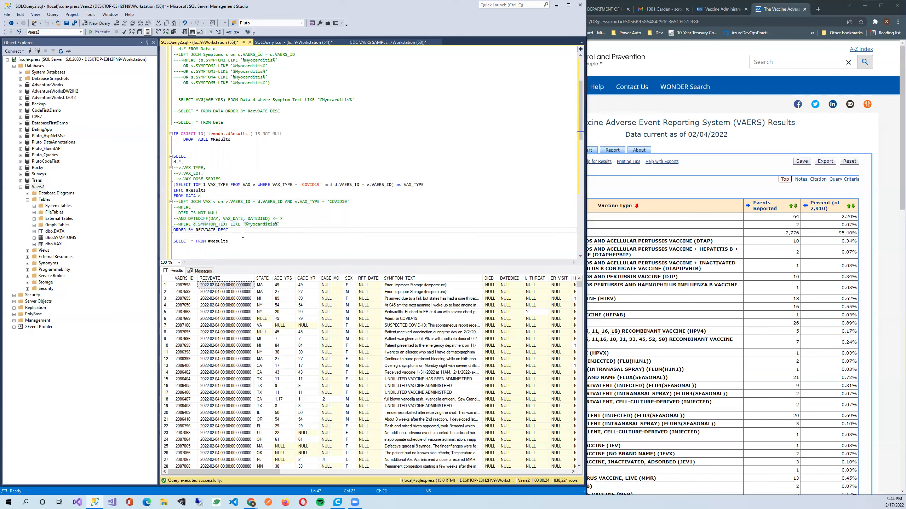
pyautogui.moveTo(229, 242); pyautogui.dragTo(166, 134)
pyautogui.press('F5')
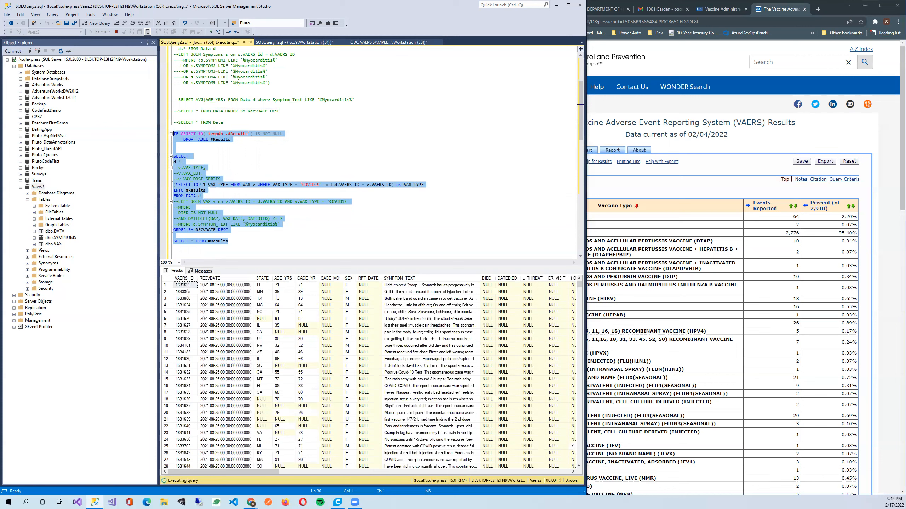
# Highlight the tempdb check, INTO #Results and SELECT * FROM #Results to examine how the script uses its temporary table.
pyautogui.doubleClick(237, 133)
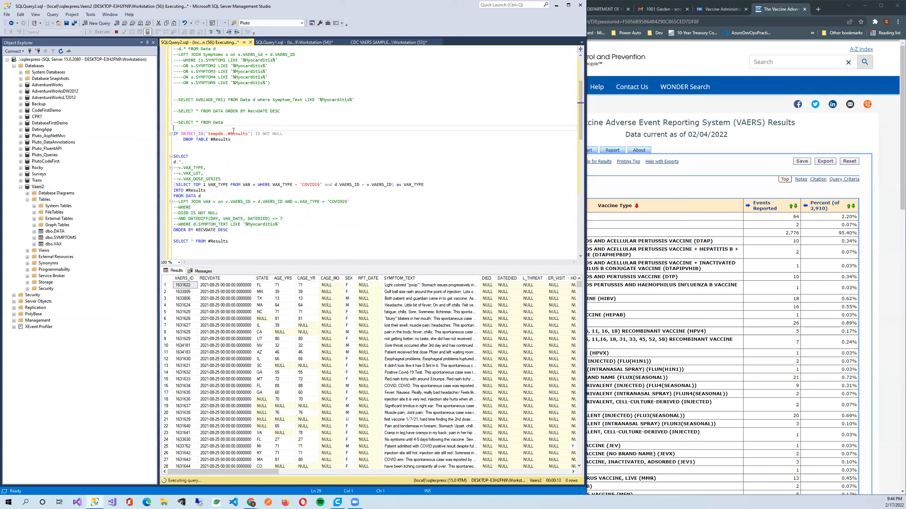
pyautogui.click(229, 133)
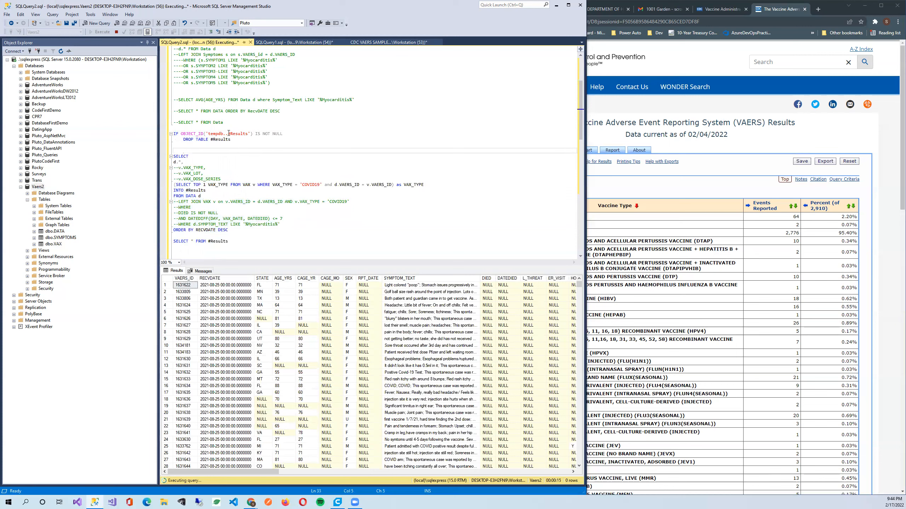
pyautogui.doubleClick(216, 133)
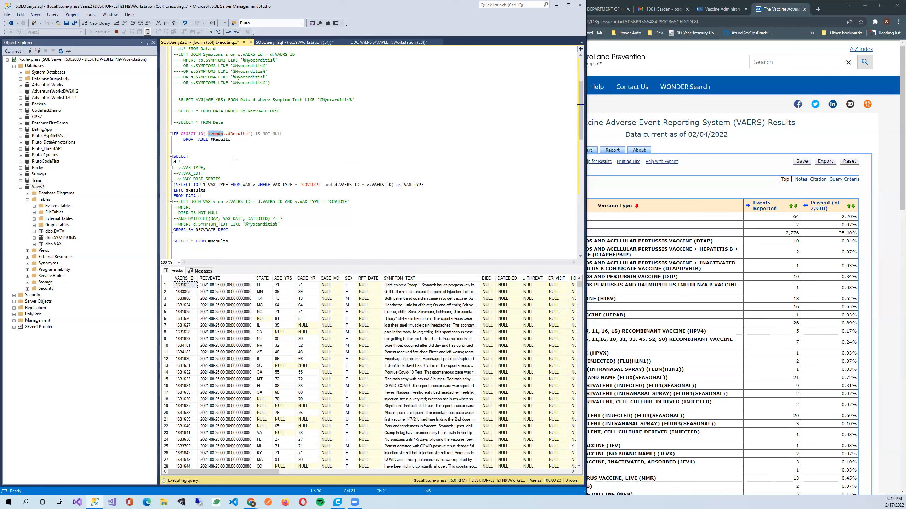
pyautogui.moveTo(220, 190); pyautogui.dragTo(188, 194)
pyautogui.click(187, 191)
pyautogui.moveTo(186, 191); pyautogui.dragTo(208, 192)
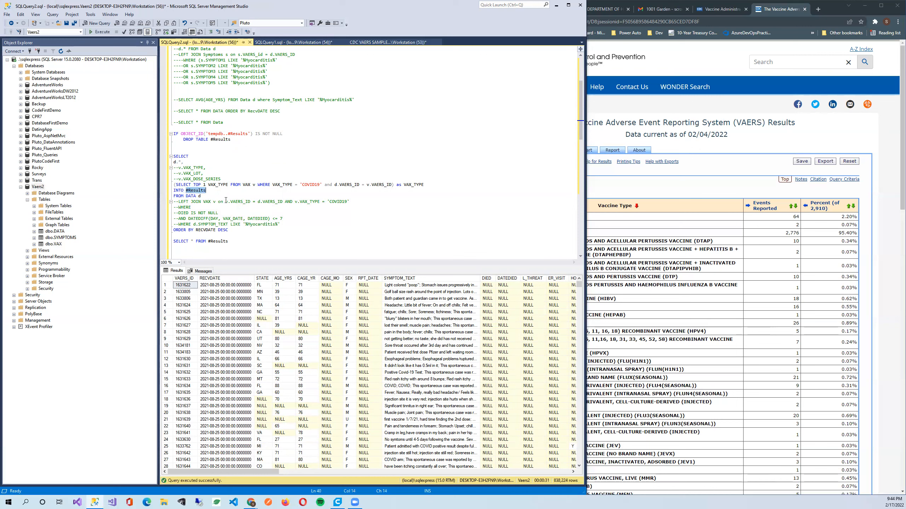
pyautogui.moveTo(206, 191); pyautogui.dragTo(186, 191)
pyautogui.moveTo(228, 241); pyautogui.dragTo(177, 242)
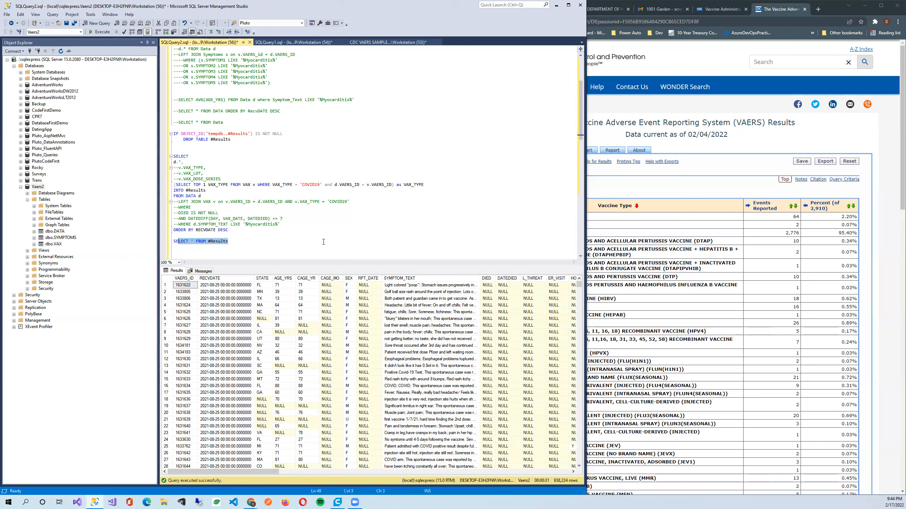
pyautogui.click(278, 245)
pyautogui.click(276, 213)
pyautogui.click(321, 225)
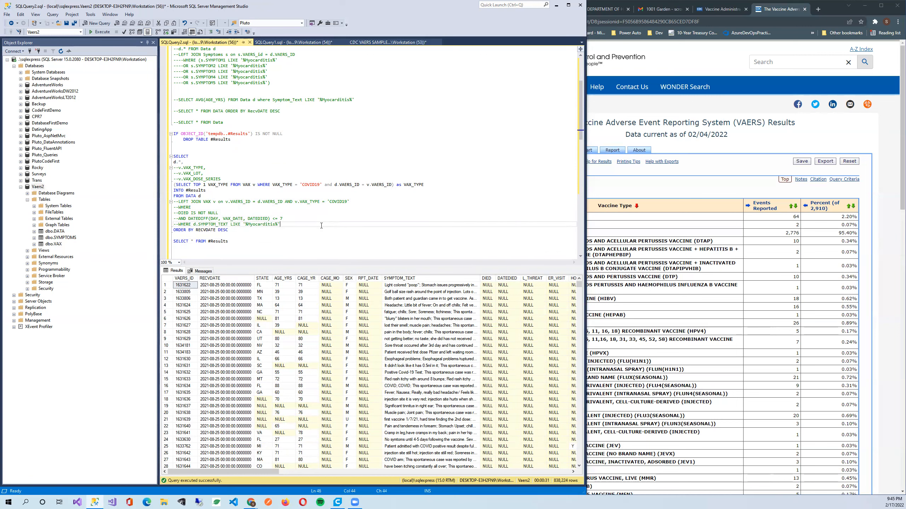
# Uncomment the LEFT JOIN VAX line in the #Results script and comment it out again.
pyautogui.moveTo(349, 202); pyautogui.dragTo(175, 203)
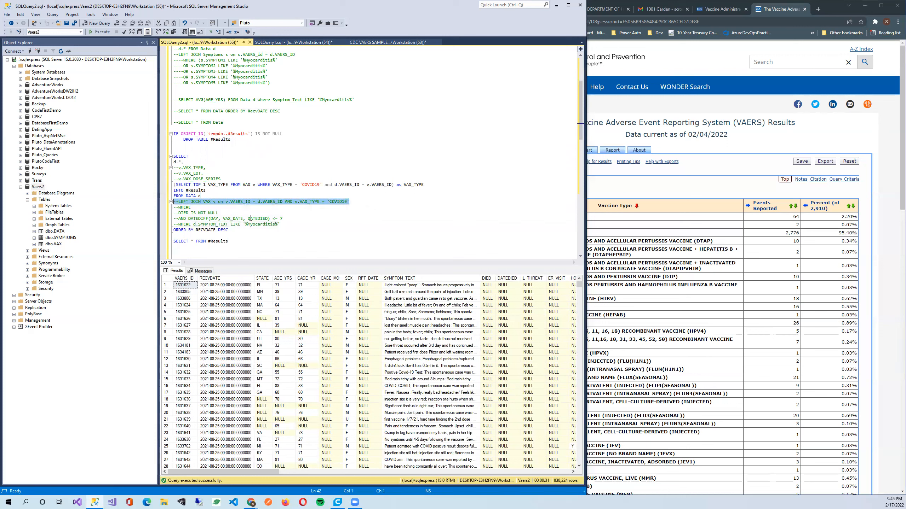
pyautogui.hotkey('ctrl', 'k')
pyautogui.hotkey('ctrl', 'u')
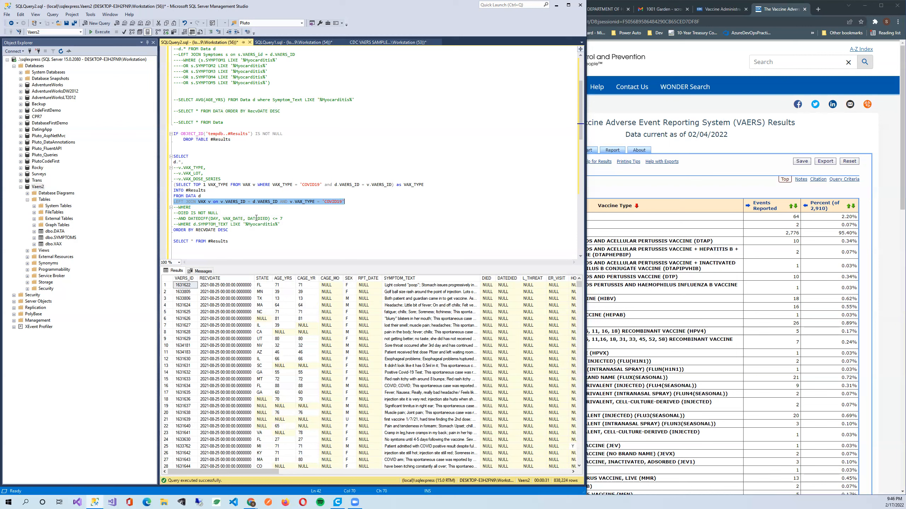
pyautogui.moveTo(361, 201); pyautogui.dragTo(121, 204)
pyautogui.hotkey('ctrl', 'k')
pyautogui.hotkey('ctrl', 'c')
# Rerun the whole #Results script and highlight its SELECT TOP 1 VAX_TYPE subquery for COVID19.
pyautogui.moveTo(302, 244); pyautogui.dragTo(174, 134)
pyautogui.press('F5')
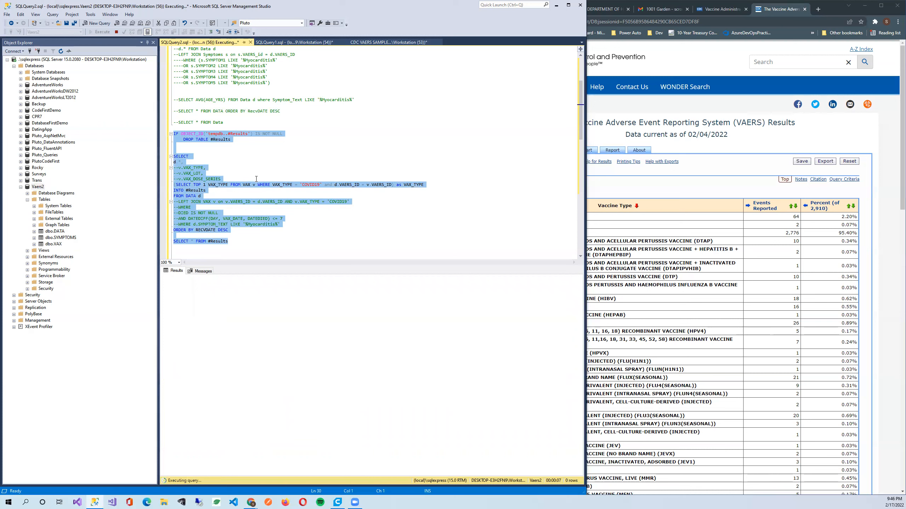
pyautogui.click(435, 183)
pyautogui.moveTo(435, 182); pyautogui.dragTo(172, 184)
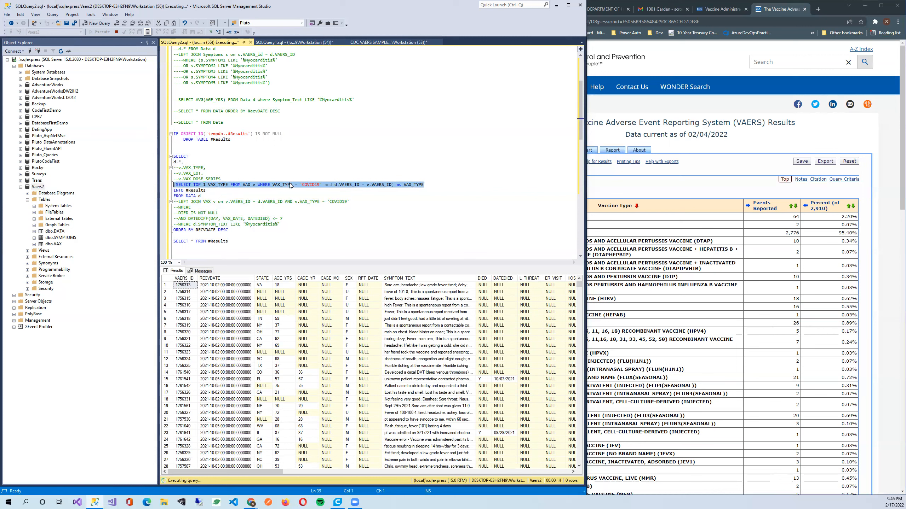
# Highlight the COVID19 filter, VAERS_ID match and FROM DATA d line to examine how the VAX_TYPE subquery works.
pyautogui.click(318, 183)
pyautogui.doubleClick(318, 184)
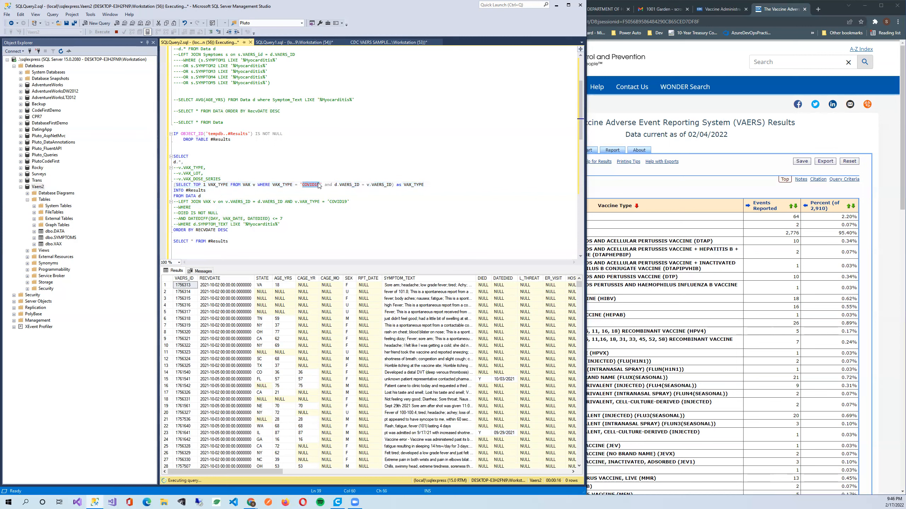
pyautogui.doubleClick(349, 185)
pyautogui.moveTo(204, 196); pyautogui.dragTo(166, 194)
pyautogui.click(373, 186)
pyautogui.moveTo(242, 185); pyautogui.dragTo(256, 185)
pyautogui.click(288, 242)
# Browse the query result rows across to the VAX_TYPE column to compare COVID19 and NULL entries.
pyautogui.click(307, 419)
pyautogui.moveTo(247, 472)
pyautogui.mouseDown()
pyautogui.moveTo(292, 472)
pyautogui.moveTo(246, 472)
pyautogui.mouseUp()
pyautogui.moveTo(568, 486); pyautogui.dragTo(569, 485)
pyautogui.scroll(-6, 540, 414)
pyautogui.scroll(-15, 540, 415)
pyautogui.click(289, 228)
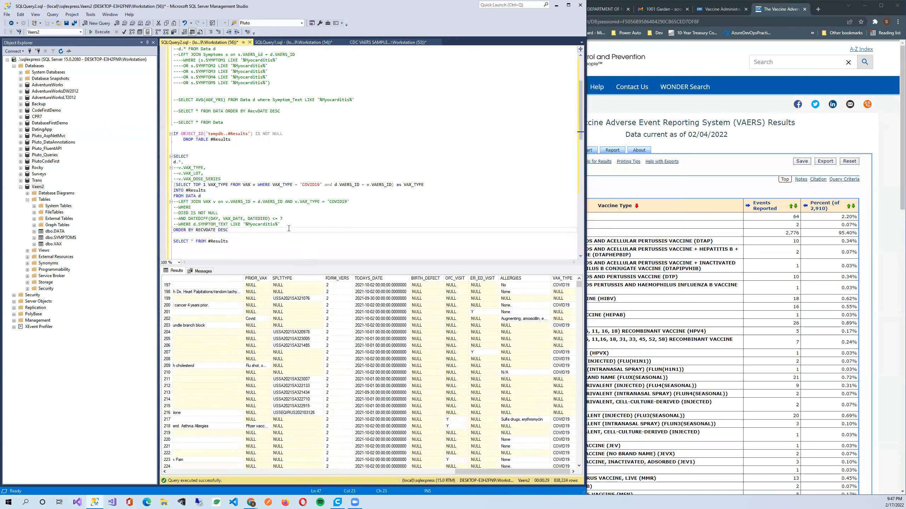
# Add the line WHERE VAX_TYPE IS NOT NULL below the commented DIED IS NOT NULL line in the #Results script.
pyautogui.click(238, 213)
pyautogui.press('Return')
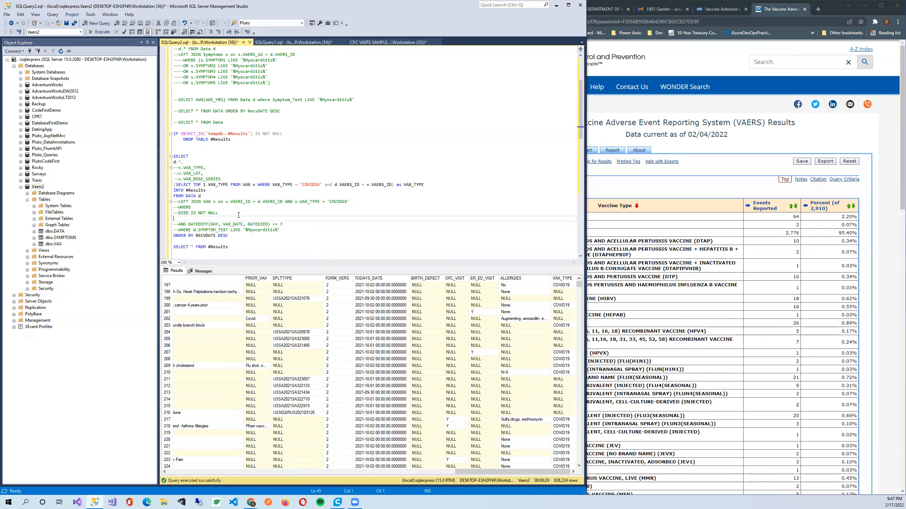
pyautogui.doubleClick(315, 185)
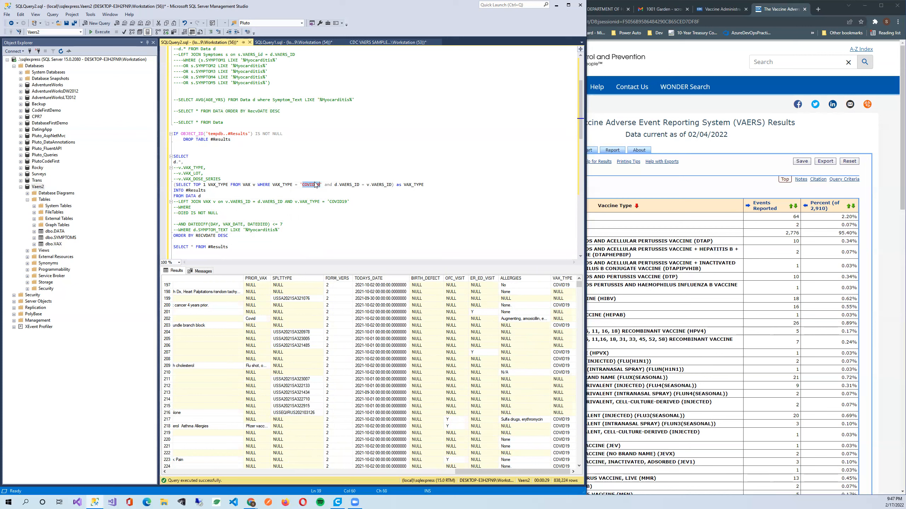
pyautogui.moveTo(422, 189); pyautogui.dragTo(170, 187)
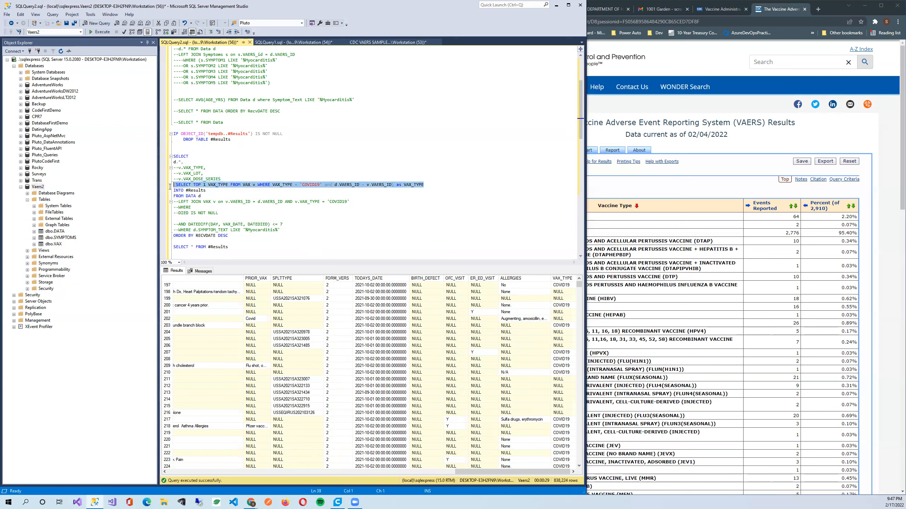
pyautogui.click(218, 213)
pyautogui.press('Return')
pyautogui.write('WHERE VAX_TYPE IS NOT NULL')
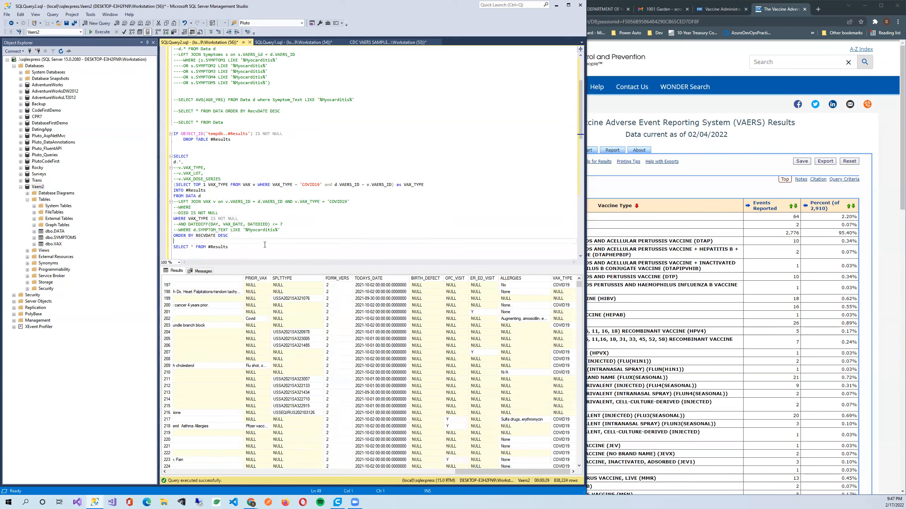
pyautogui.moveTo(230, 247); pyautogui.dragTo(109, 155)
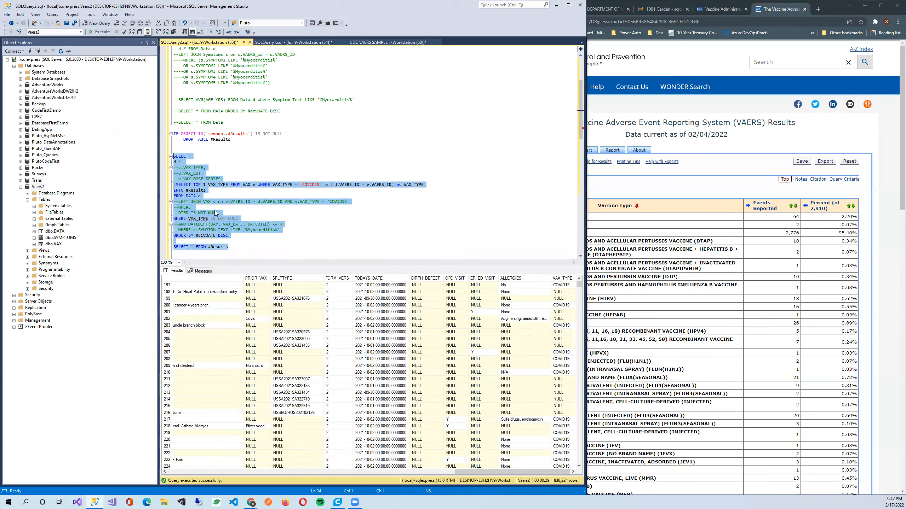
pyautogui.click(188, 219)
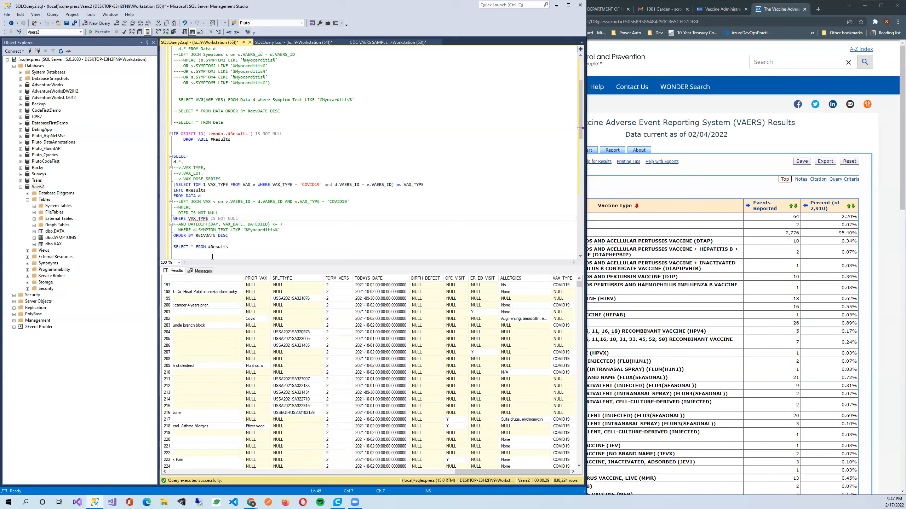
# Move WHERE VAX_TYPE IS NOT NULL to the end of SELECT * FROM #Results and run the script from IF OBJECT_ID.
pyautogui.moveTo(249, 220); pyautogui.dragTo(166, 223)
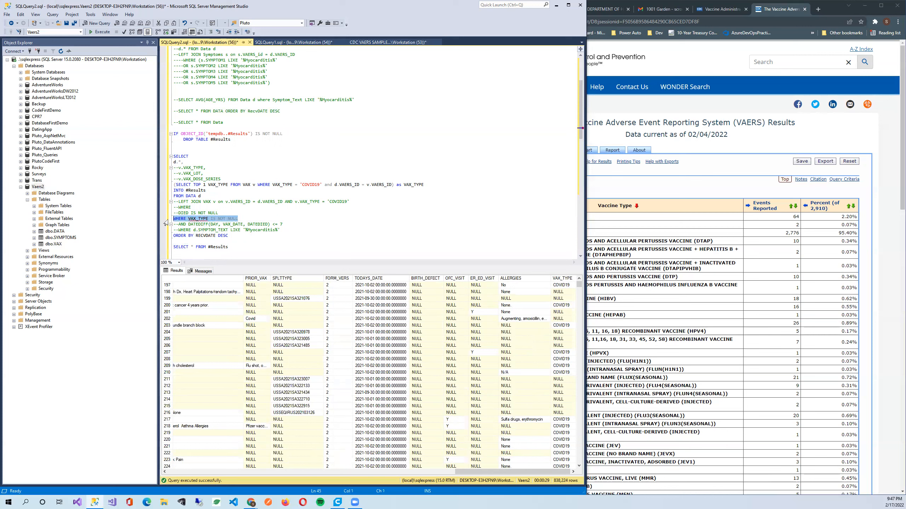
pyautogui.press('Delete')
pyautogui.click(242, 246)
pyautogui.hotkey('ctrl', 'v')
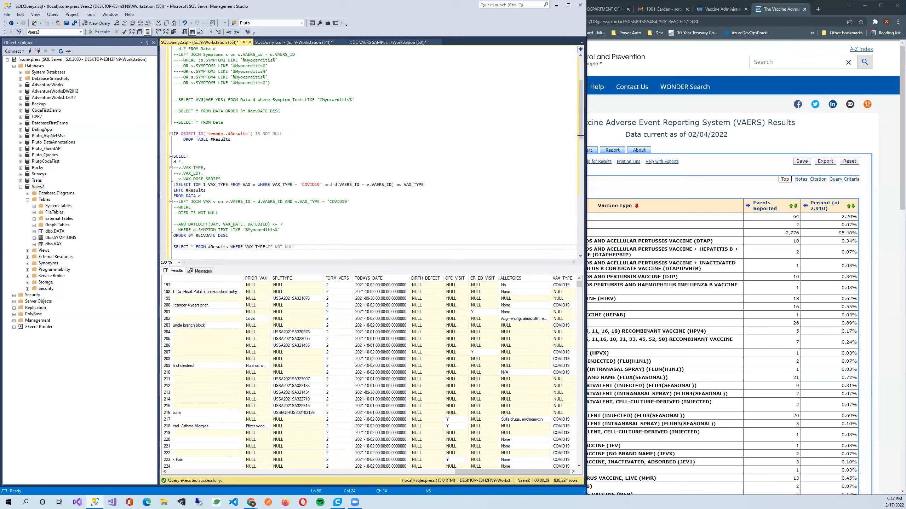
pyautogui.moveTo(314, 248); pyautogui.dragTo(161, 135)
pyautogui.press('F5')
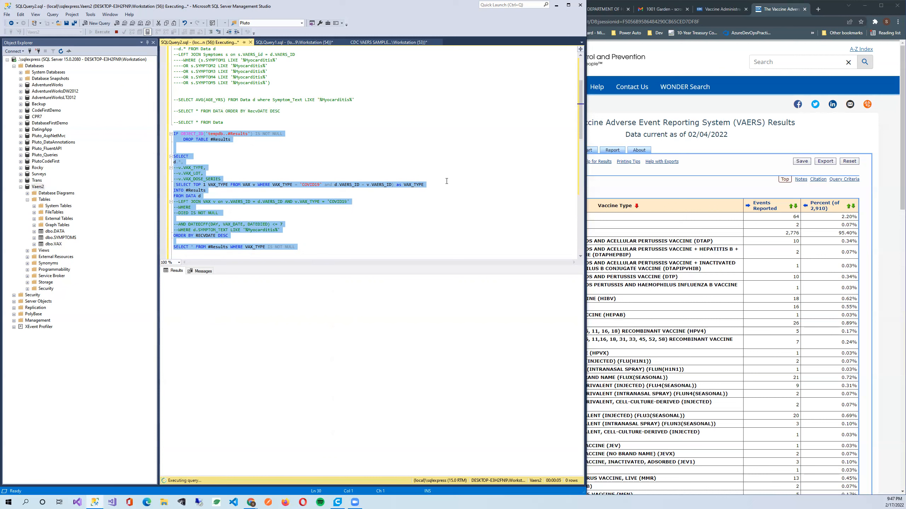
# Highlight the VAX_TYPE subquery and check the filtered rows' RECVDATE and VAX_TYPE columns in the results.
pyautogui.moveTo(424, 184); pyautogui.dragTo(173, 185)
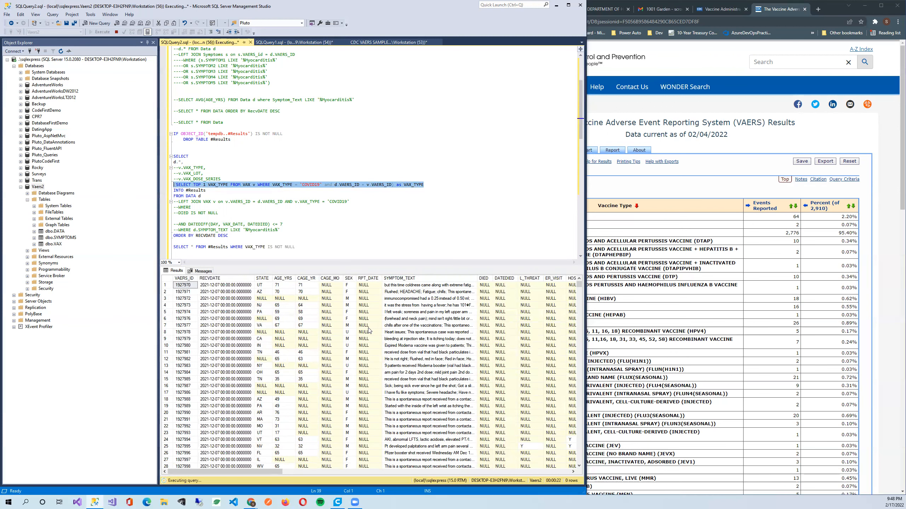
pyautogui.click(235, 288)
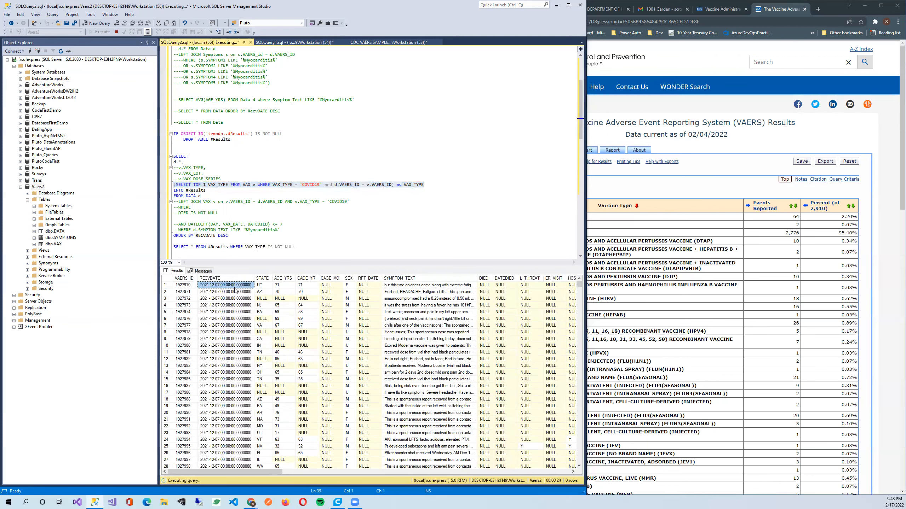
pyautogui.click(273, 196)
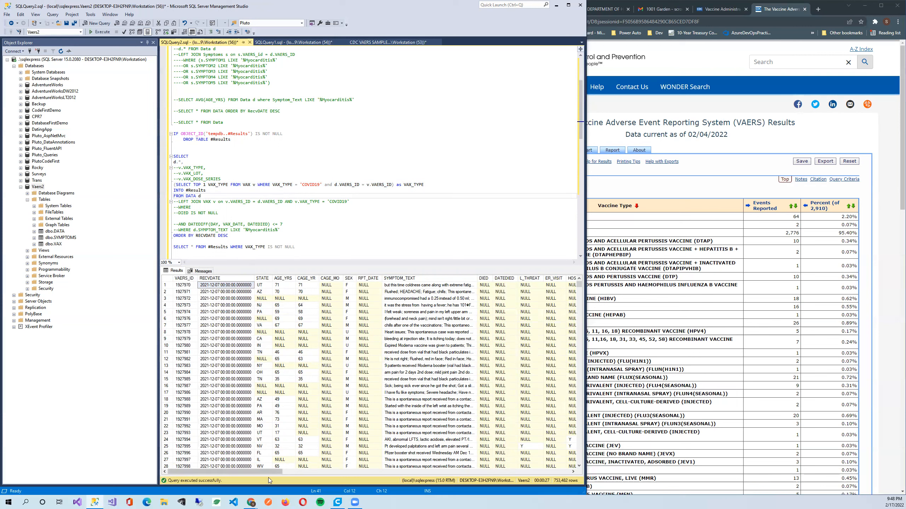
pyautogui.moveTo(264, 472); pyautogui.dragTo(556, 471)
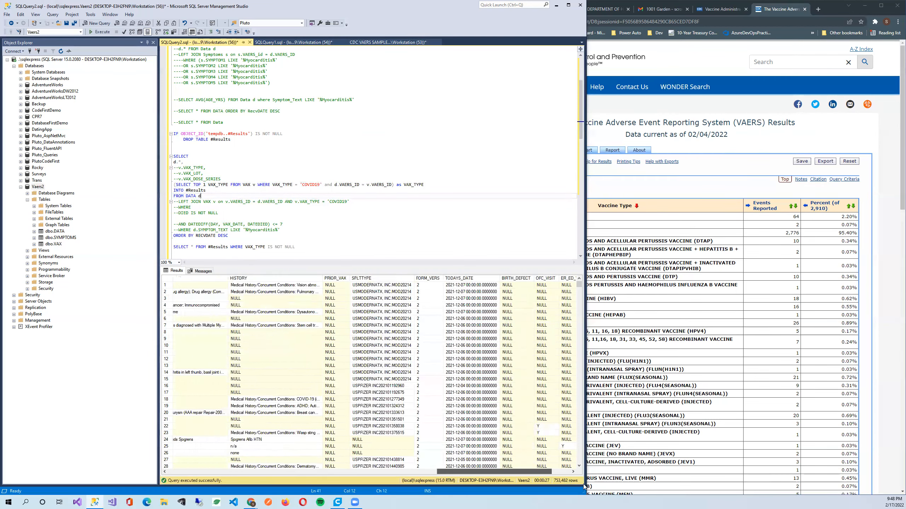
pyautogui.scroll(-20, 561, 411)
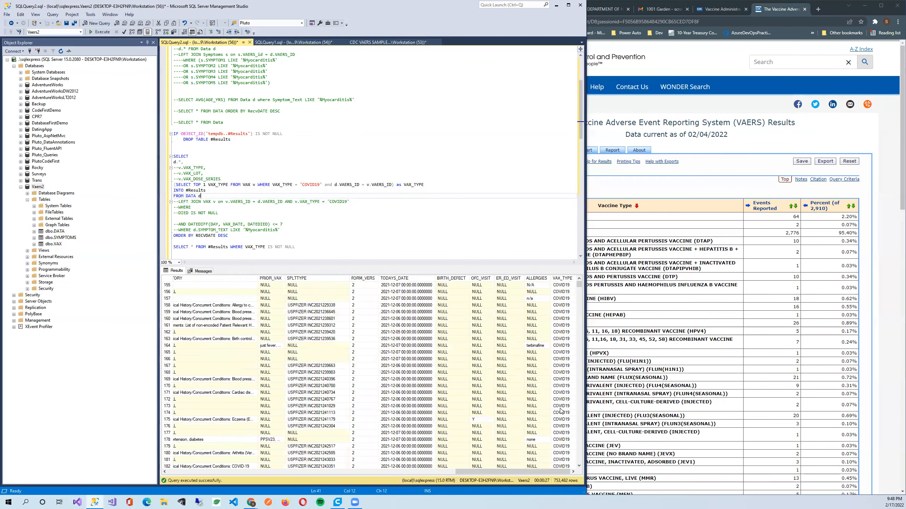
pyautogui.scroll(20, 560, 411)
# Switch to the CDC WONDER page in the browser, return to the VAERS request form and select the M symptom group.
pyautogui.click(639, 187)
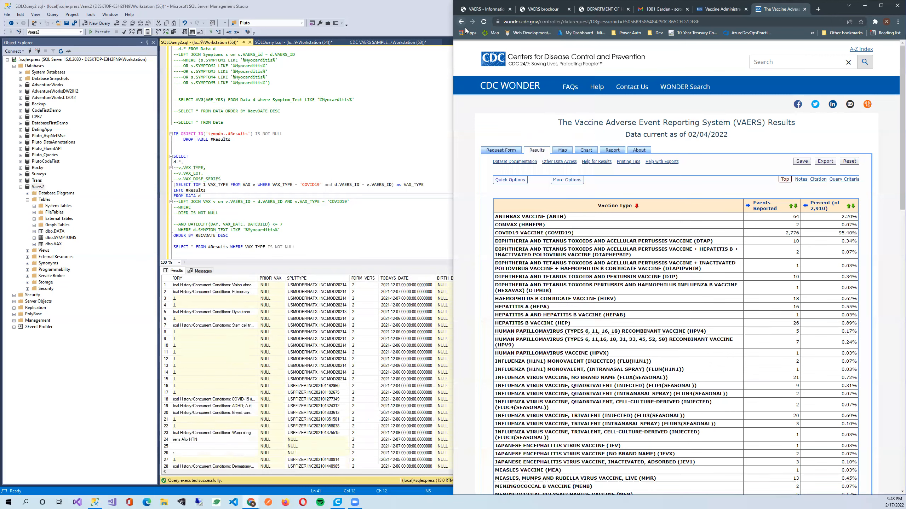
pyautogui.click(461, 22)
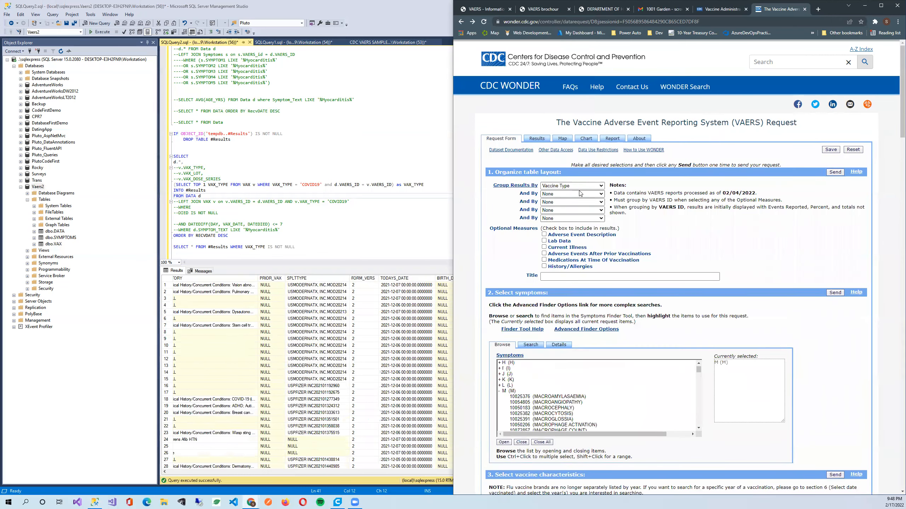
pyautogui.scroll(-2, 535, 285)
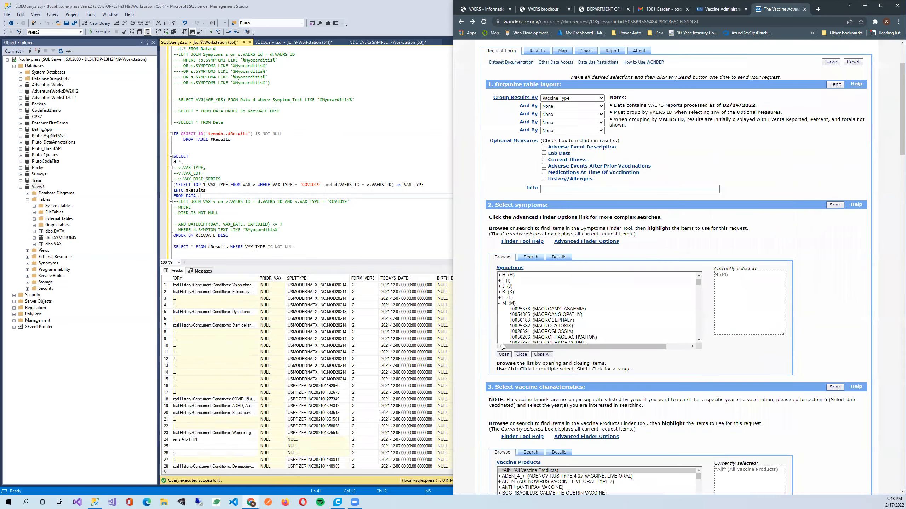
pyautogui.scroll(-2, 504, 225)
pyautogui.click(503, 226)
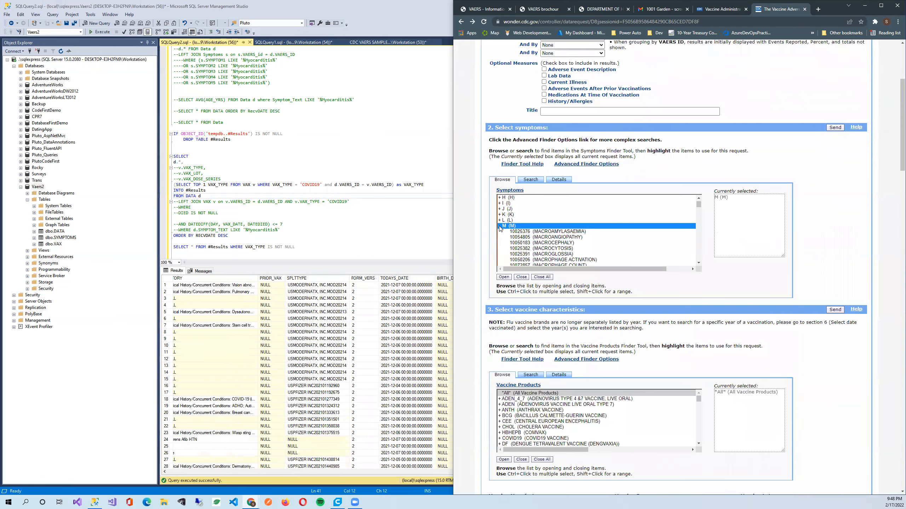
# Try to collapse the M symptom group and send the VAERS request.
pyautogui.click(520, 277)
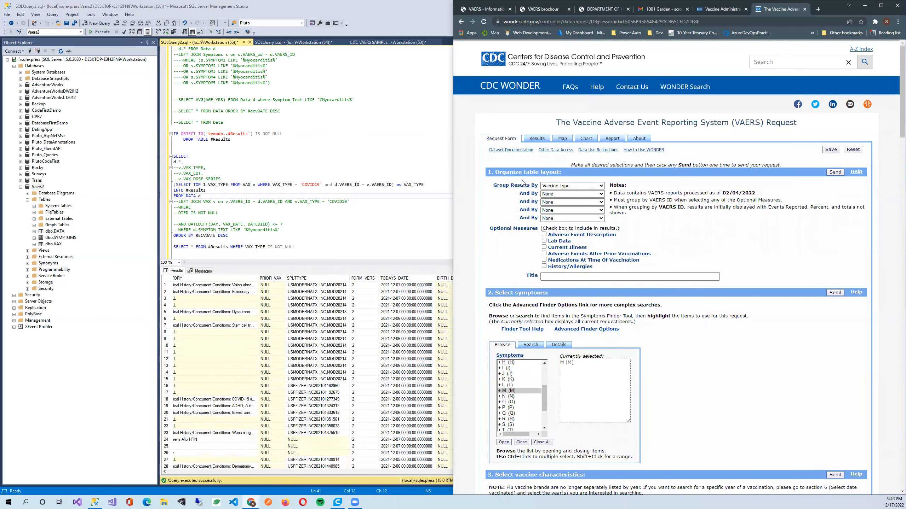
pyautogui.scroll(-7, 781, 271)
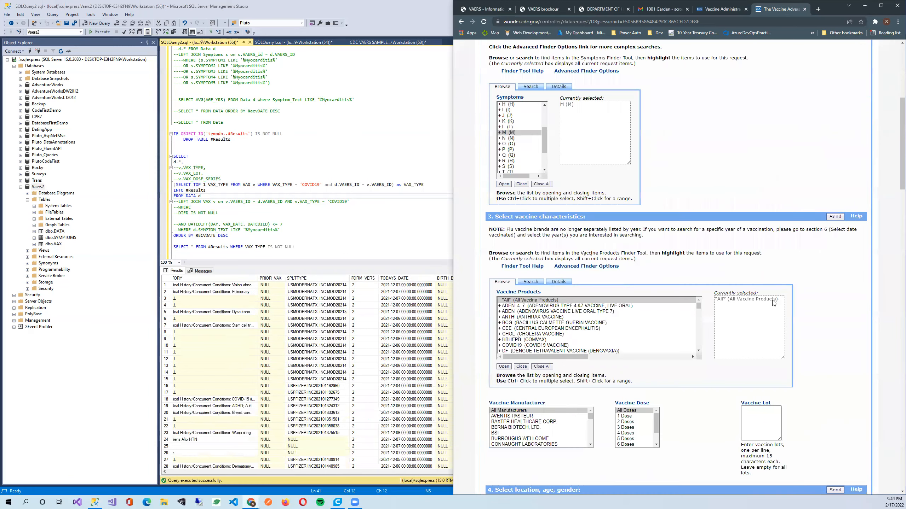
pyautogui.scroll(-10, 772, 302)
pyautogui.click(663, 359)
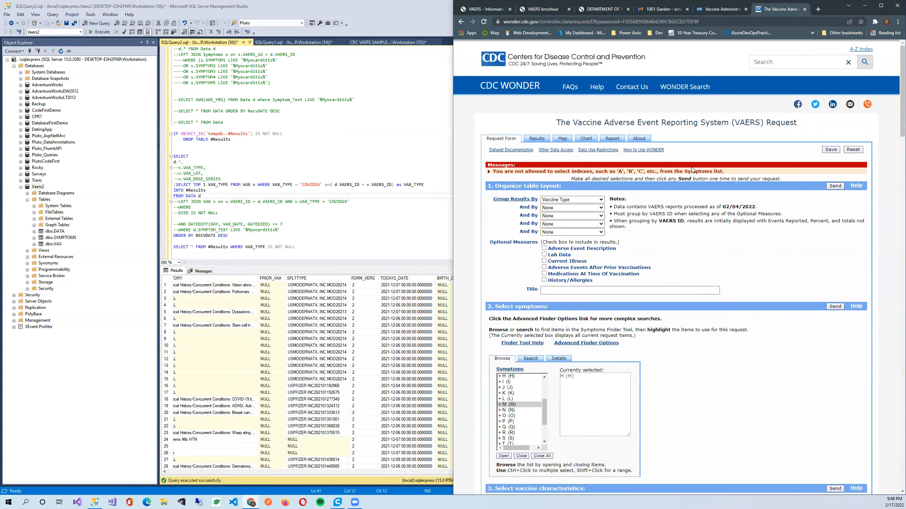
# Try closing the M symptom group again and resend the VAERS request with the other options unchanged.
pyautogui.scroll(-5, 727, 240)
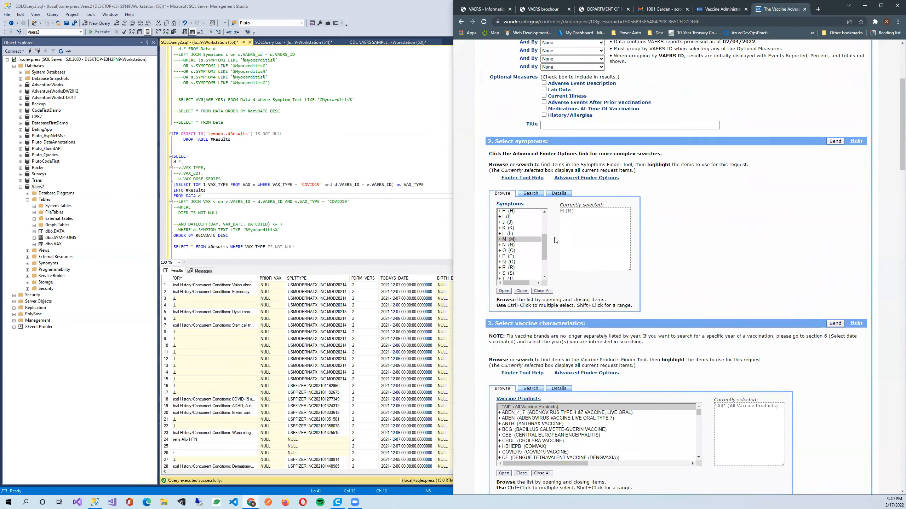
pyautogui.scroll(5, 641, 321)
pyautogui.moveTo(544, 414); pyautogui.dragTo(543, 396)
pyautogui.click(522, 456)
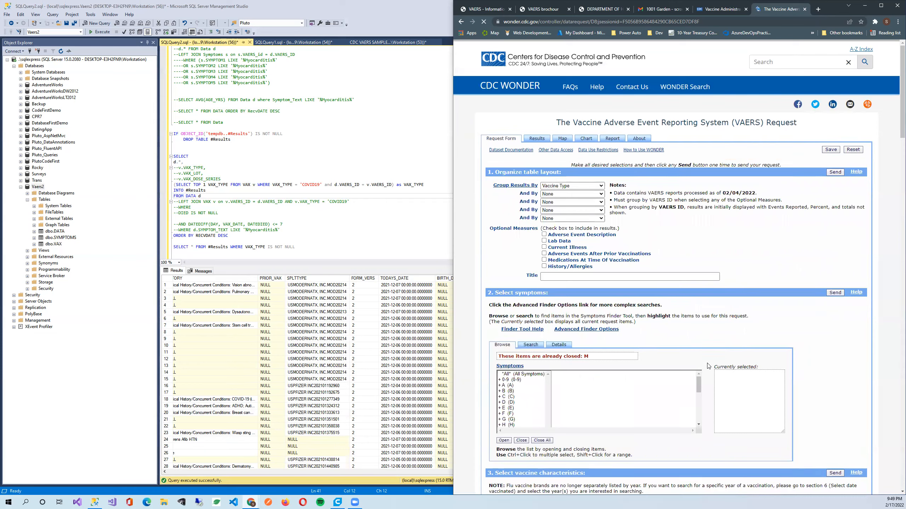
pyautogui.scroll(4, 712, 348)
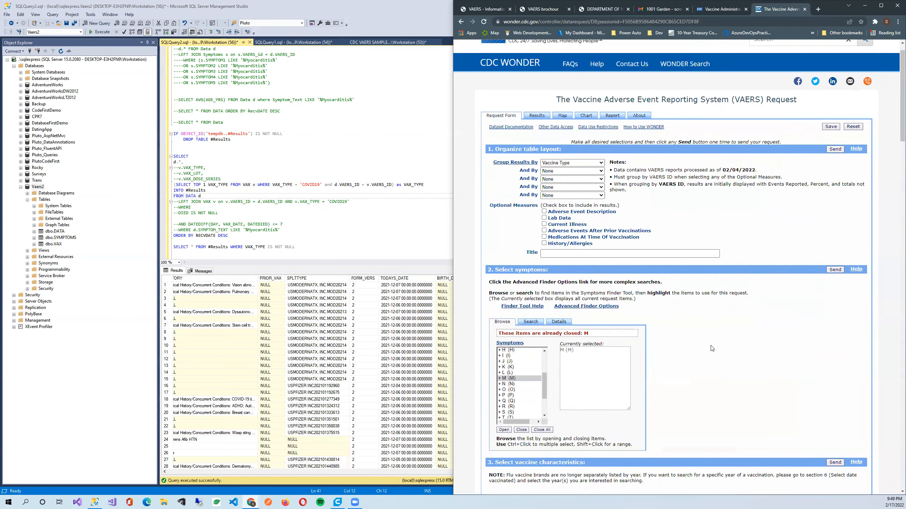
pyautogui.scroll(-20, 659, 350)
pyautogui.scroll(-7, 663, 362)
pyautogui.click(663, 360)
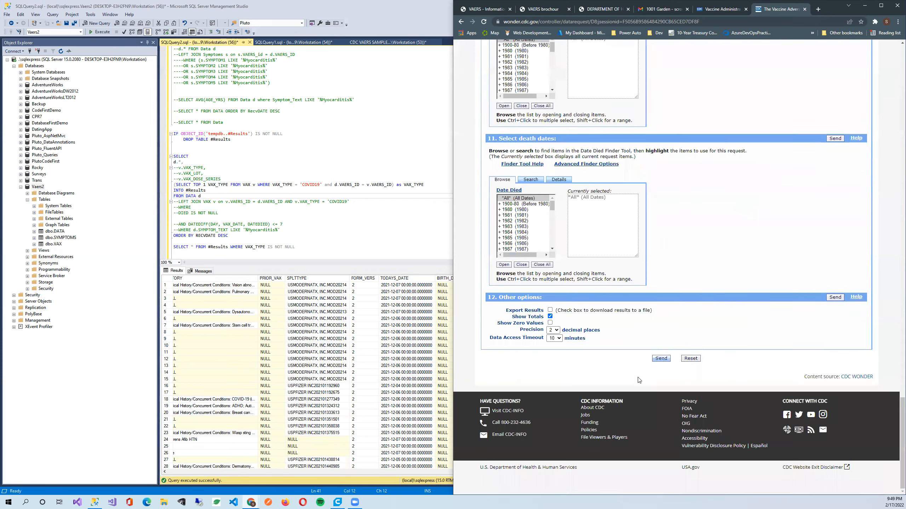
# Reload the request page with form resubmission and go back to the earlier VAERS request form.
pyautogui.click(483, 21)
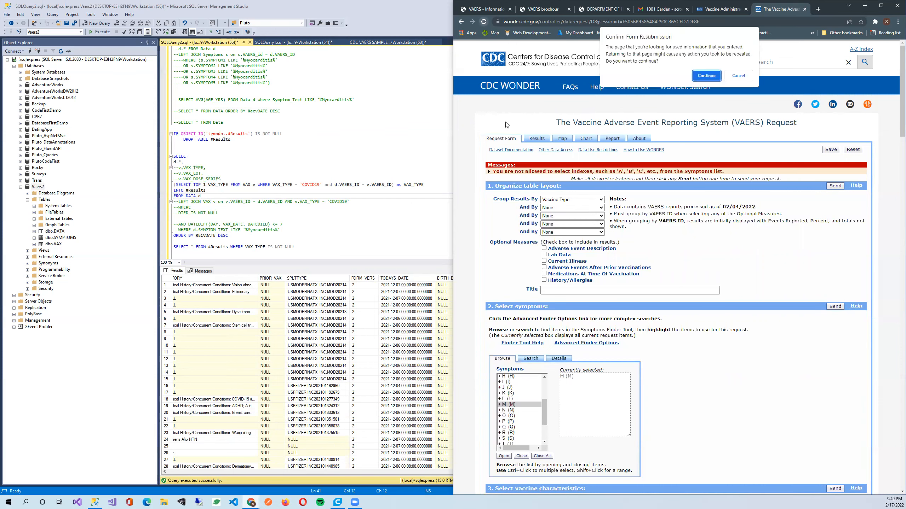
pyautogui.click(700, 75)
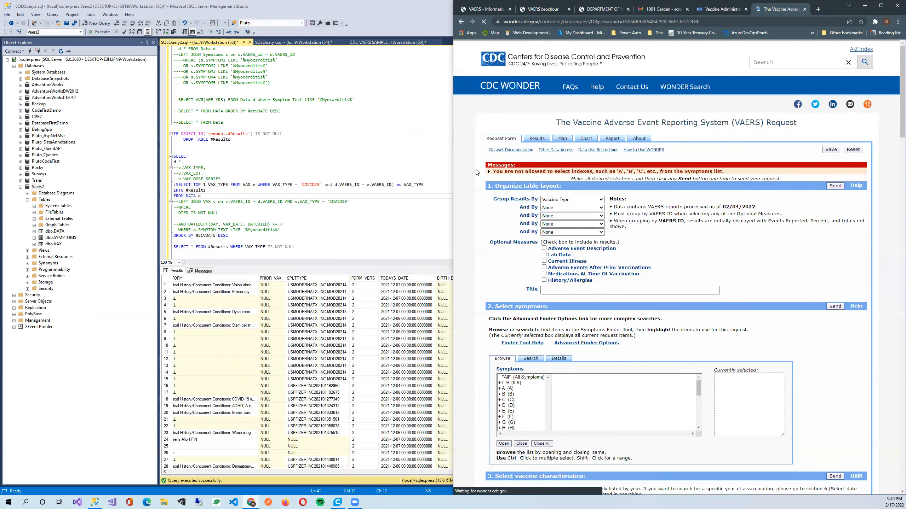
pyautogui.click(460, 22)
pyautogui.click(461, 22)
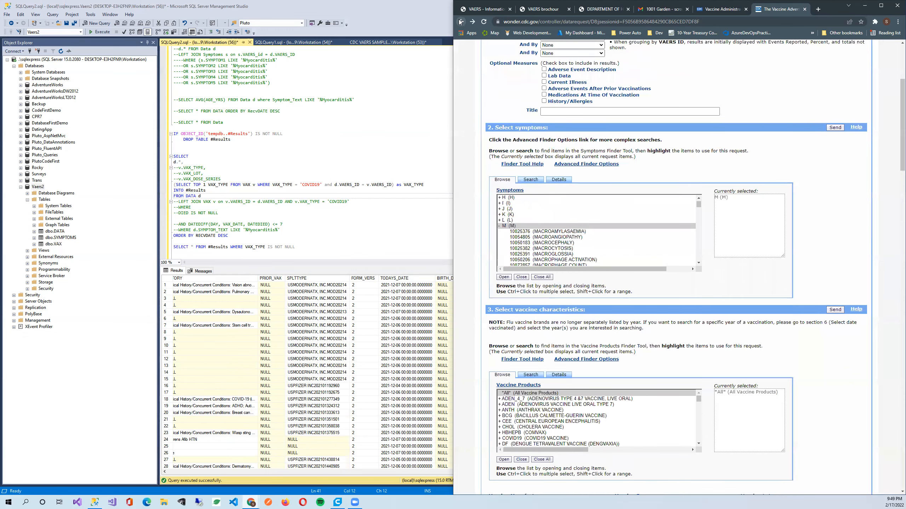
# Collapse the M symptom group and select All Symptoms in the VAERS request form.
pyautogui.click(521, 277)
pyautogui.scroll(1, 533, 396)
pyautogui.click(520, 374)
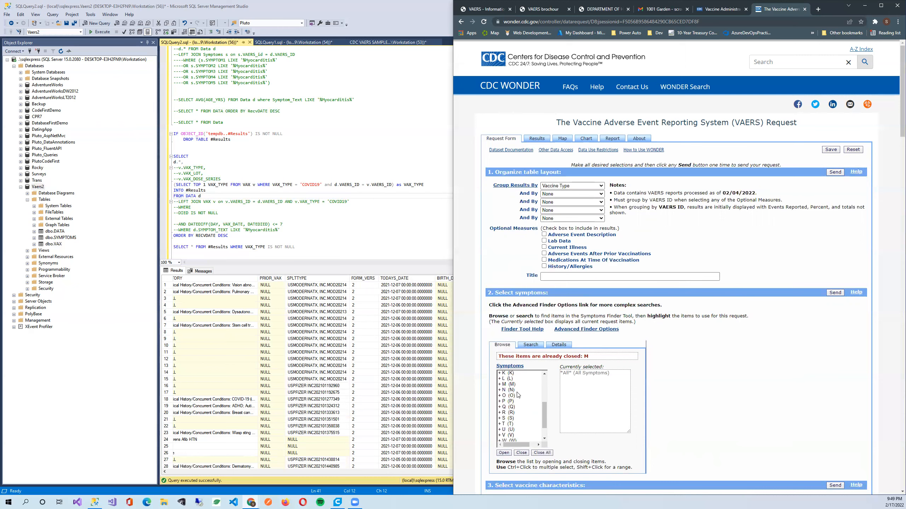
pyautogui.scroll(-20, 613, 210)
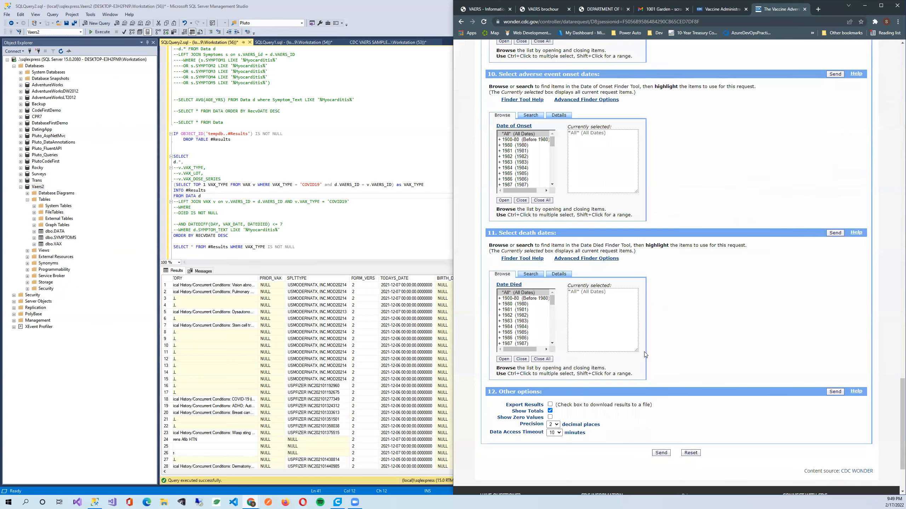
# Start a count query with SELECT COUNT(*) and a vaccine column below the #Results SELECT statement.
pyautogui.click(367, 224)
pyautogui.scroll(-9, 357, 200)
pyautogui.click(358, 143)
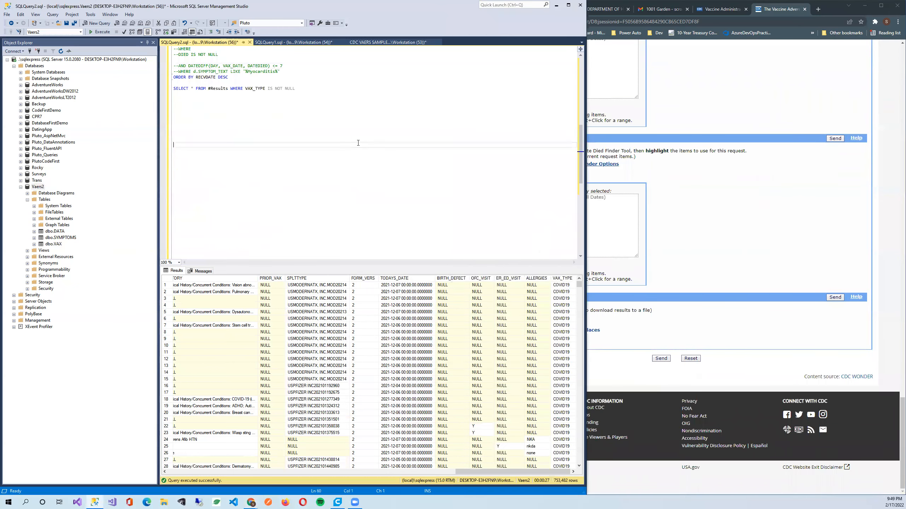
pyautogui.press('Up')
pyautogui.press('Up')
pyautogui.press('Up')
pyautogui.press('Up')
pyautogui.press('Up')
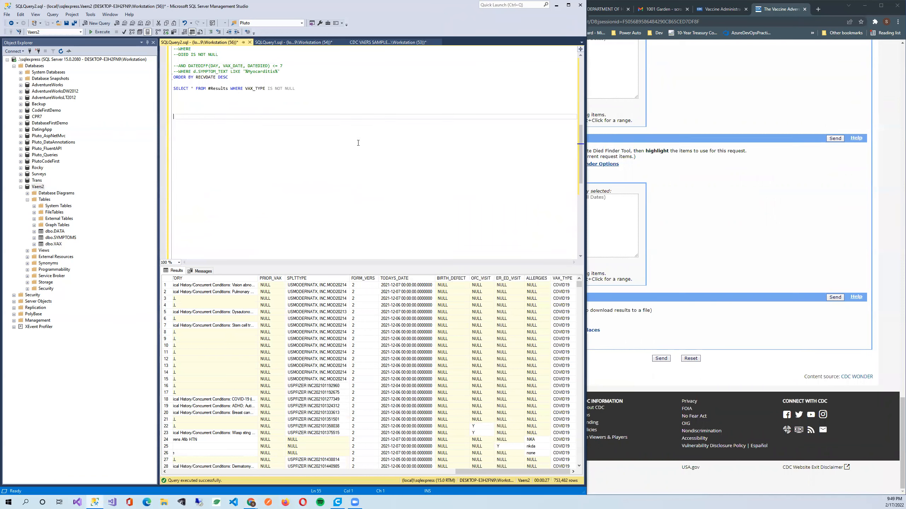
pyautogui.write('S')
pyautogui.press('Up')
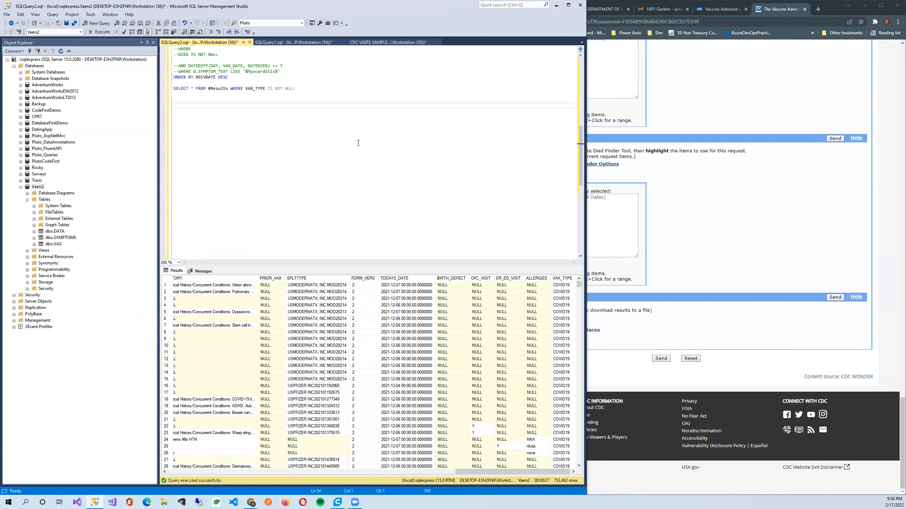
pyautogui.write('SELEC')
pyautogui.write('T CPUNT(')
pyautogui.press('BackSpace')
pyautogui.press('BackSpace')
pyautogui.press('BackSpace')
pyautogui.press('BackSpace')
pyautogui.press('BackSpace')
pyautogui.write('OUNT()')
pyautogui.write('VAX_TY')
pyautogui.press('BackSpace')
pyautogui.press('BackSpace')
pyautogui.press('BackSpace')
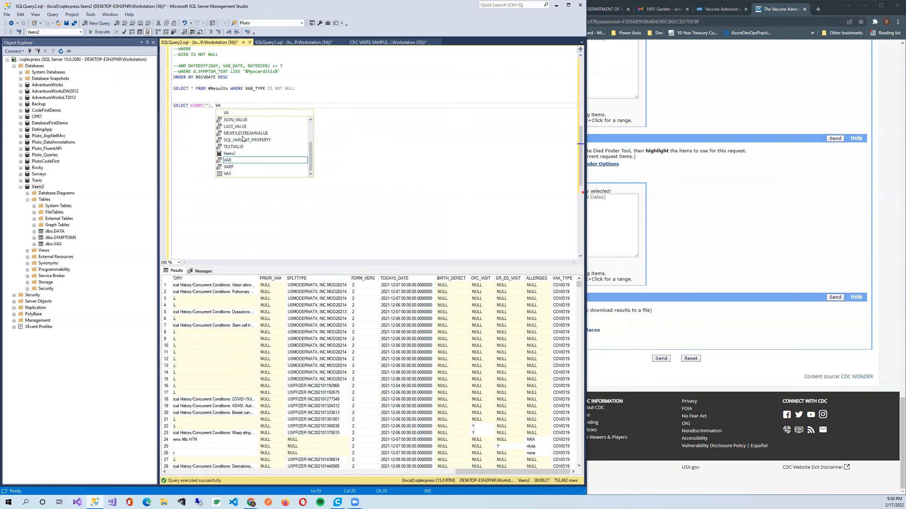
# Check the VAERS request form's selections, grouped by Vaccine Type, and send the request.
pyautogui.click(713, 391)
pyautogui.scroll(2, 749, 197)
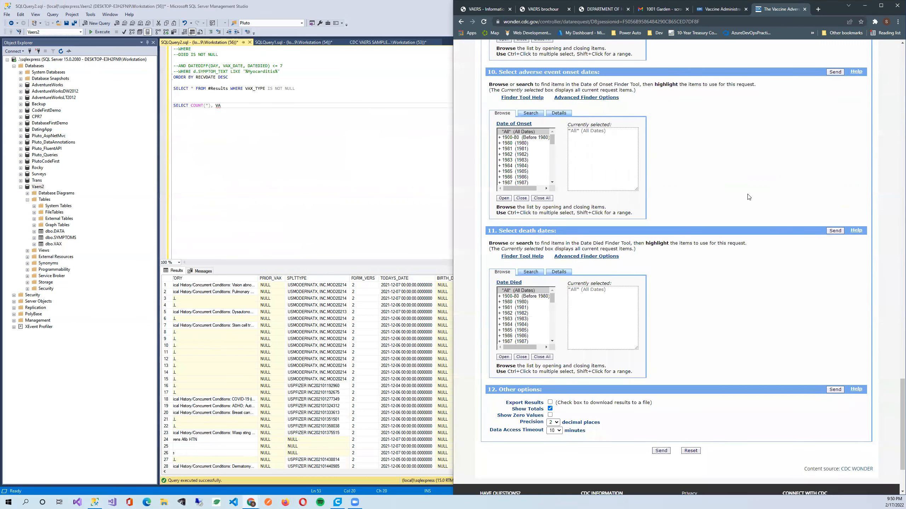
pyautogui.scroll(3, 749, 197)
pyautogui.click(239, 100)
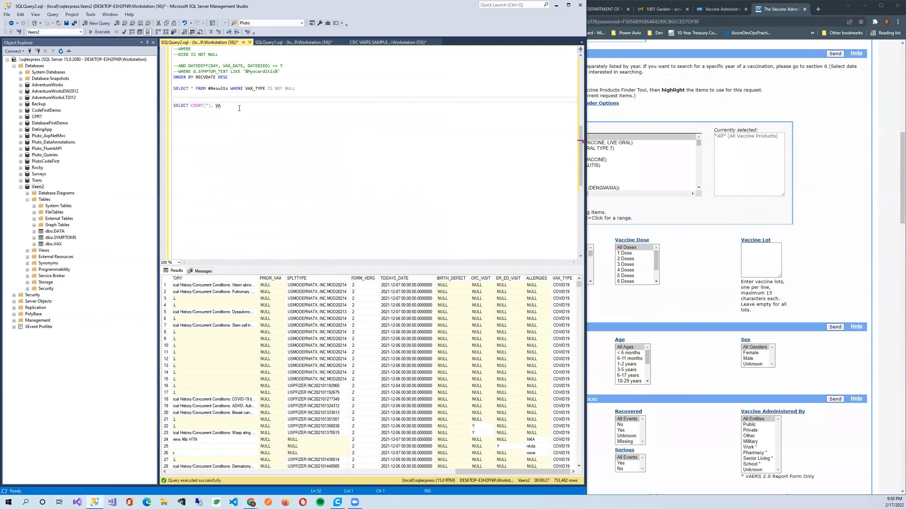
pyautogui.moveTo(239, 108); pyautogui.dragTo(174, 99)
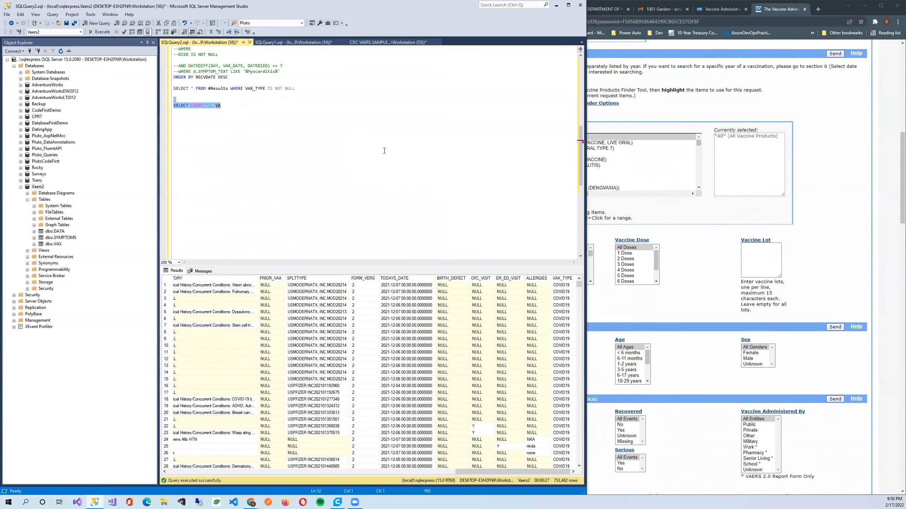
pyautogui.click(777, 147)
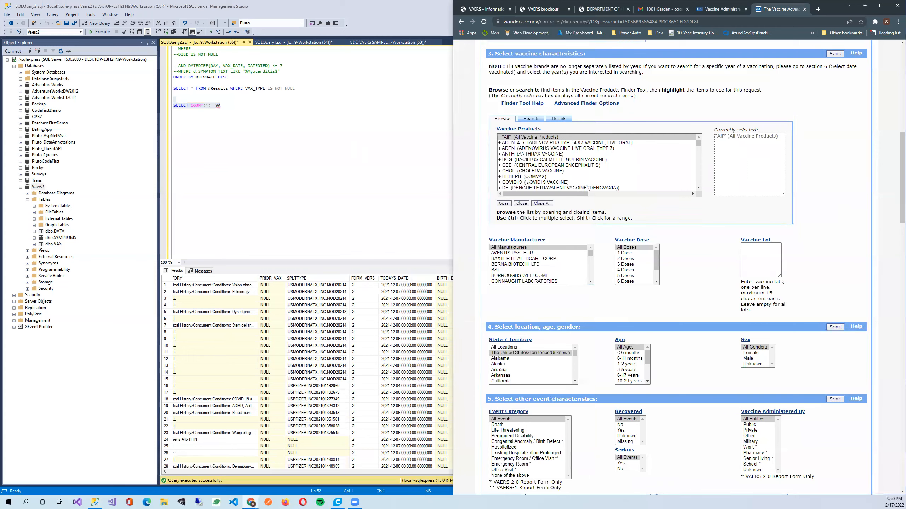
pyautogui.scroll(1, 625, 186)
pyautogui.scroll(12, 745, 289)
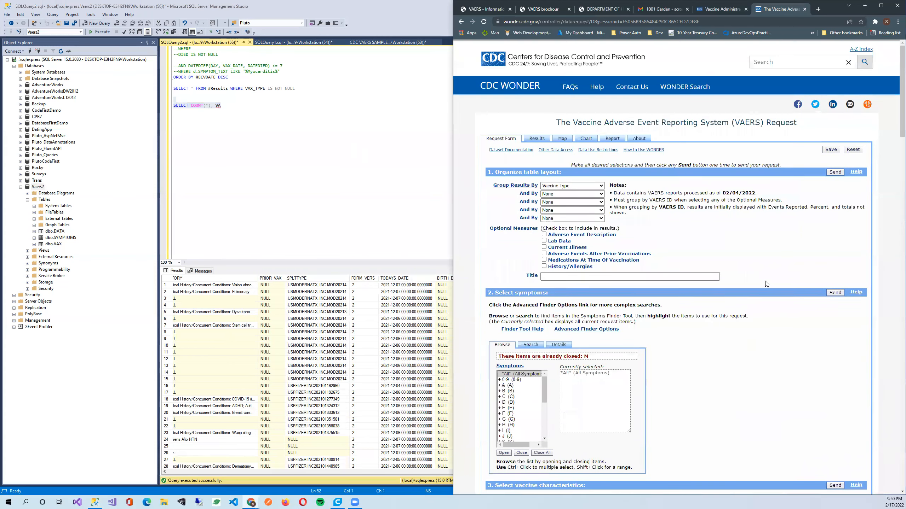
pyautogui.scroll(-15, 810, 320)
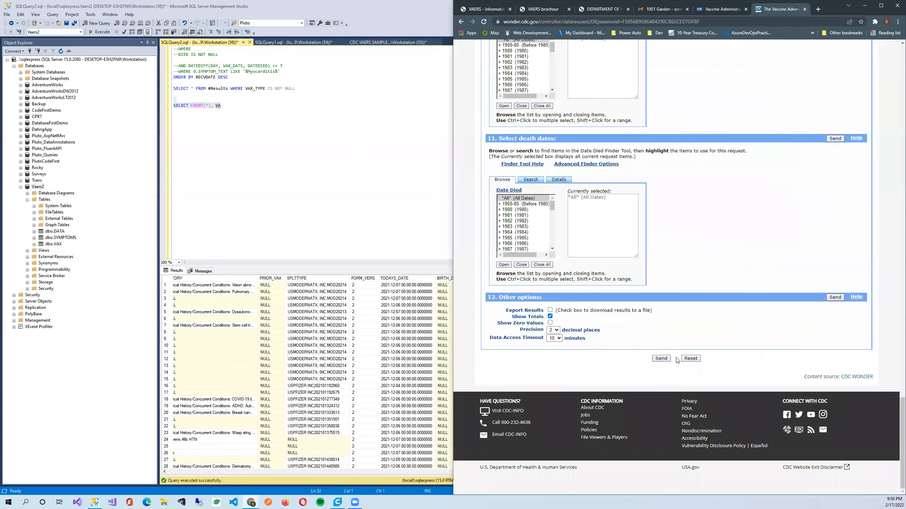
pyautogui.click(661, 360)
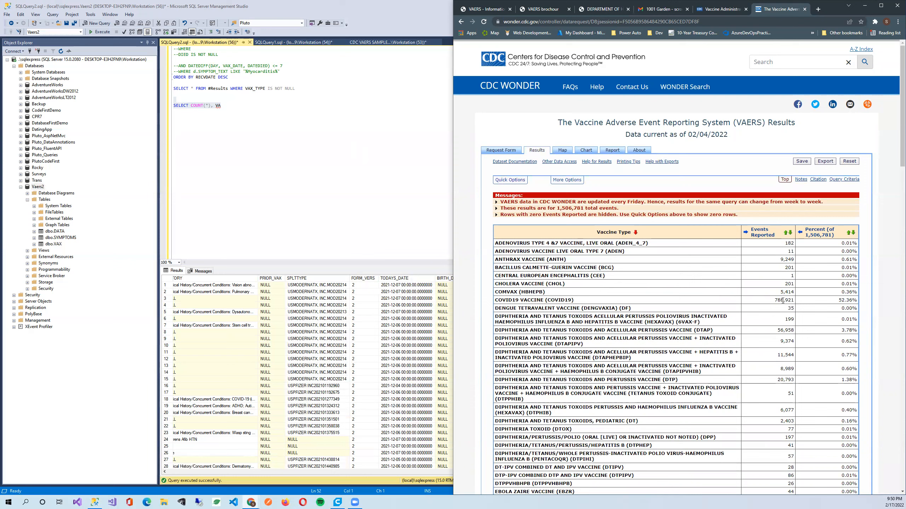
# Narrow the query editor window and highlight the COVID19 vaccine's Events Reported figure in the CDC WONDER results.
pyautogui.click(370, 381)
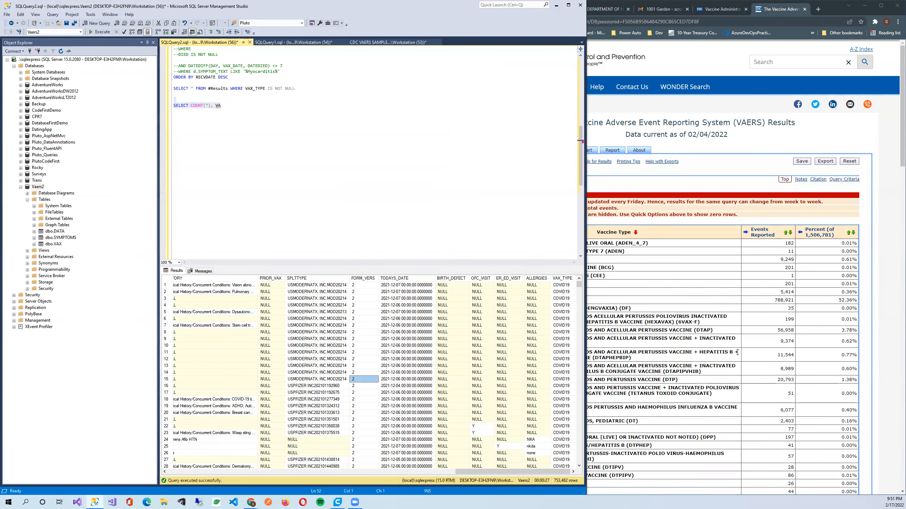
pyautogui.moveTo(586, 382); pyautogui.dragTo(453, 383)
pyautogui.doubleClick(783, 301)
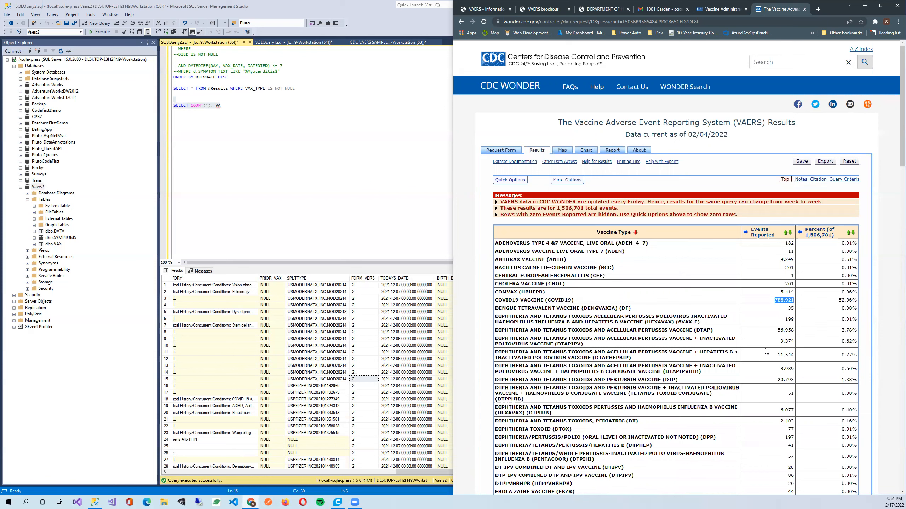
# Replace the unfinished count query with SELECT * FROM VAX.
pyautogui.click(320, 105)
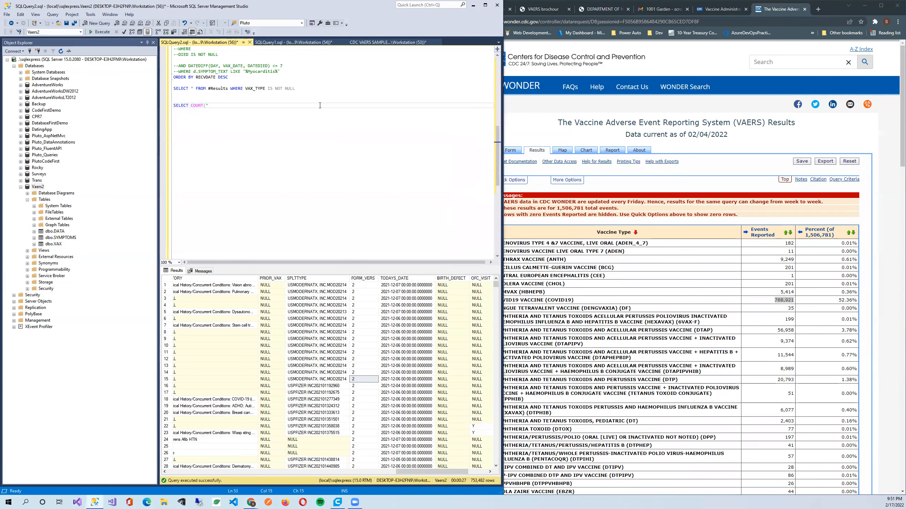
pyautogui.hotkey('ctrl', 'space')
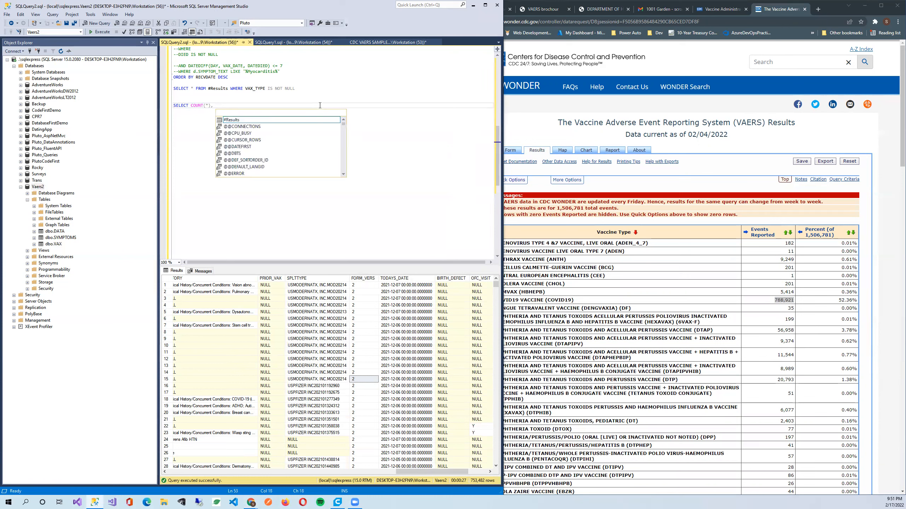
pyautogui.press('BackSpace')
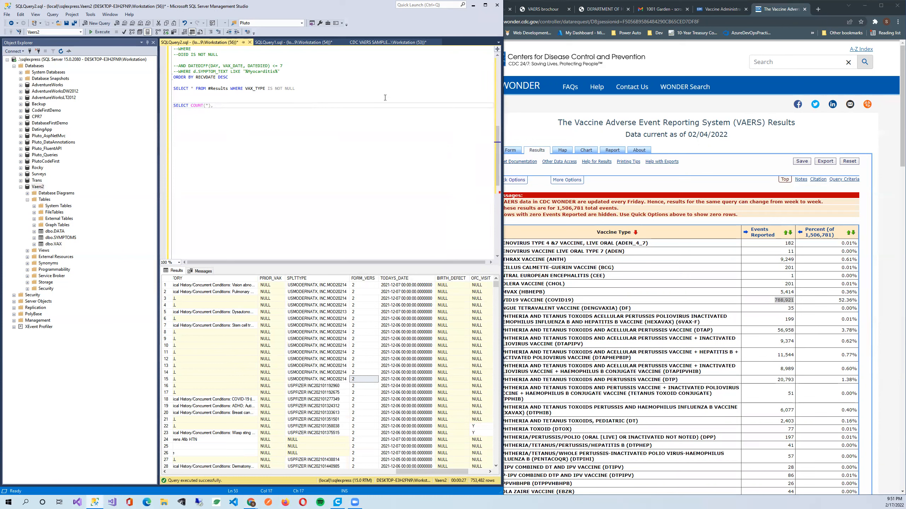
pyautogui.scroll(5, 385, 98)
pyautogui.click(218, 128)
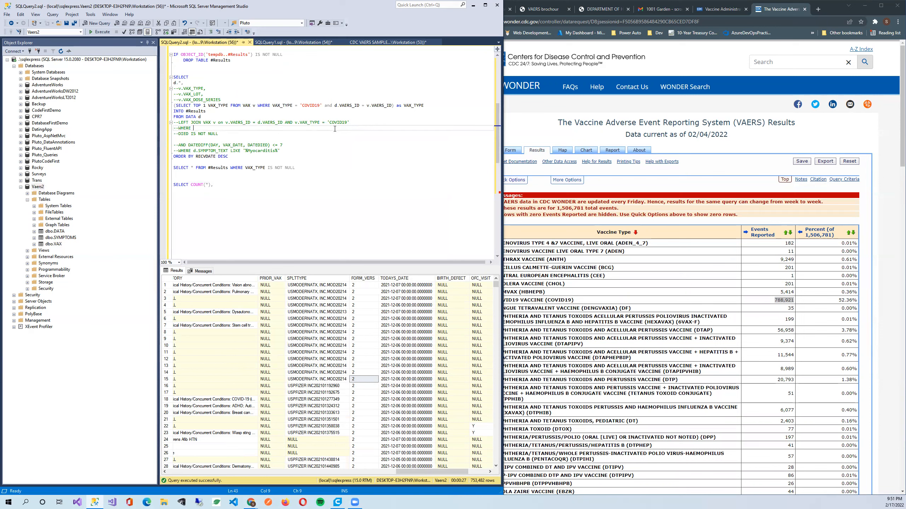
pyautogui.moveTo(214, 184); pyautogui.dragTo(174, 184)
pyautogui.write('SELECT * FROM ')
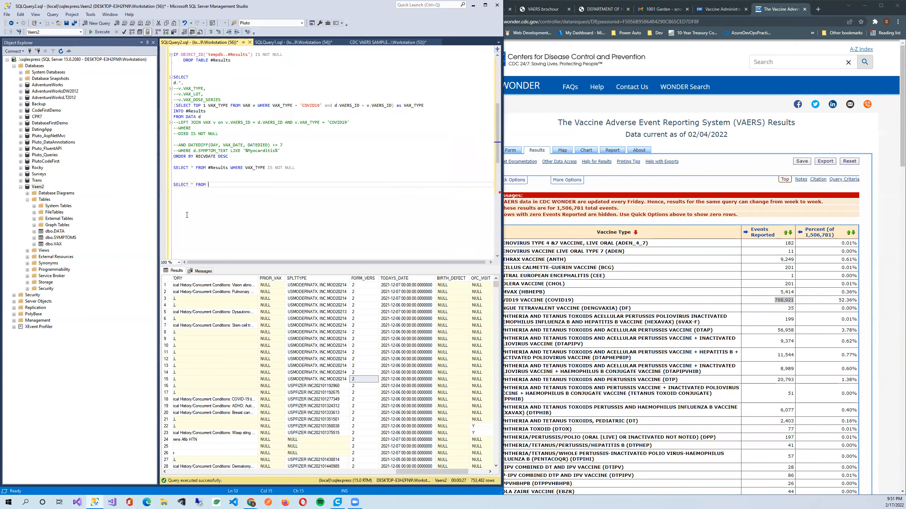
pyautogui.write('VAX')
pyautogui.press('Return')
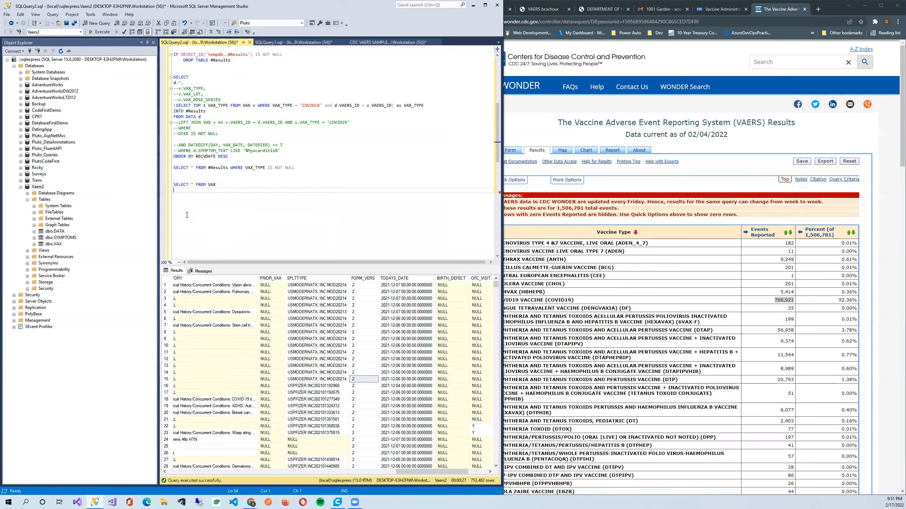
# Rewrite the query below the #Results SELECT as SELECT COUNT(*) FROM VAX.
pyautogui.press('BackSpace')
pyautogui.press('BackSpace')
pyautogui.press('BackSpace')
pyautogui.press('BackSpace')
pyautogui.press('BackSpace')
pyautogui.press('BackSpace')
pyautogui.press('BackSpace')
pyautogui.press('BackSpace')
pyautogui.press('BackSpace')
pyautogui.press('BackSpace')
pyautogui.press('BackSpace')
pyautogui.write('COUNT(*) ')
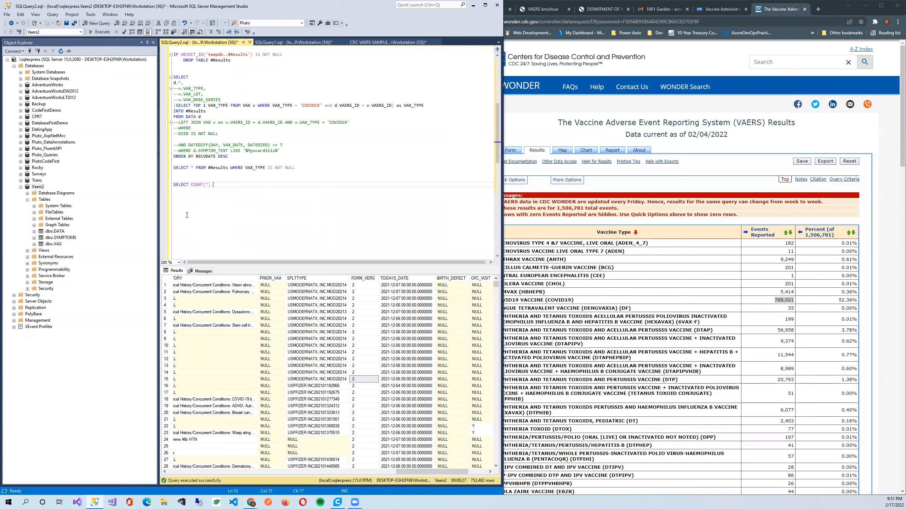
pyautogui.write('FROM VAX')
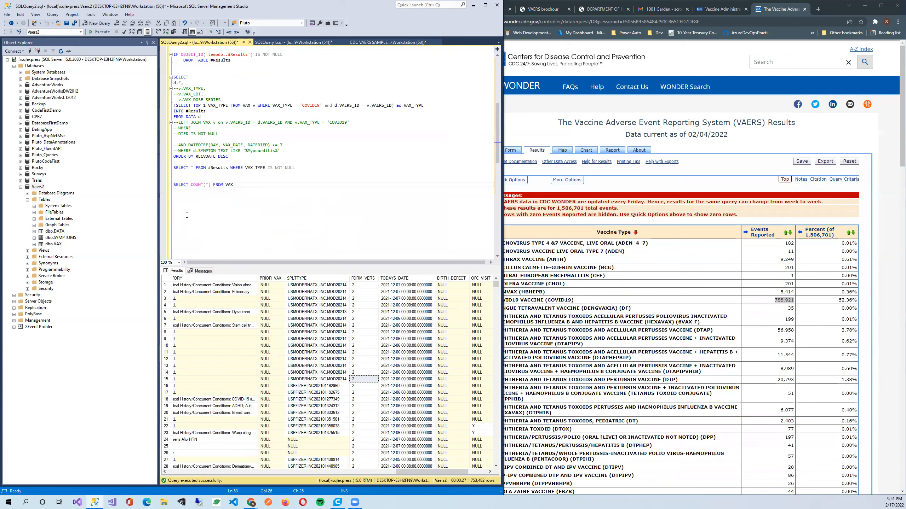
# Extend the VAX count query with the VAX_TYPE column and GROUP BY VAX_Type, and run only that query.
pyautogui.press('Return')
pyautogui.write('GROU')
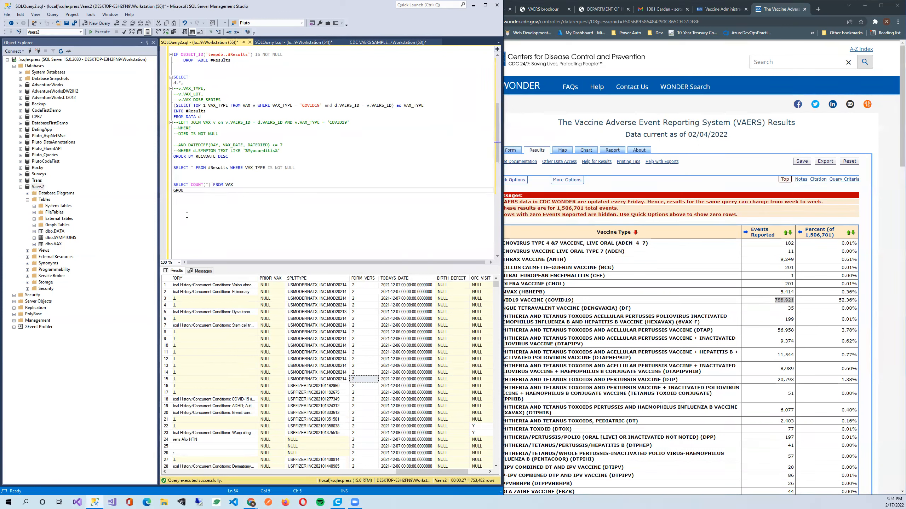
pyautogui.write('P BY Vaccine')
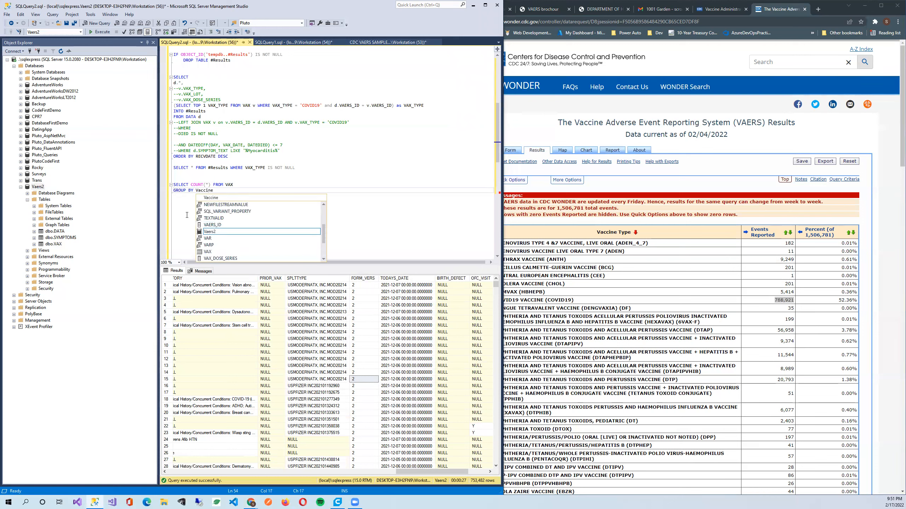
pyautogui.write('_Ty')
pyautogui.moveTo(213, 190); pyautogui.dragTo(195, 190)
pyautogui.write('VAX')
pyautogui.click(210, 185)
pyautogui.write(', VAX_TYPE')
pyautogui.moveTo(175, 202); pyautogui.dragTo(173, 184)
pyautogui.press('F5')
pyautogui.write('pe')
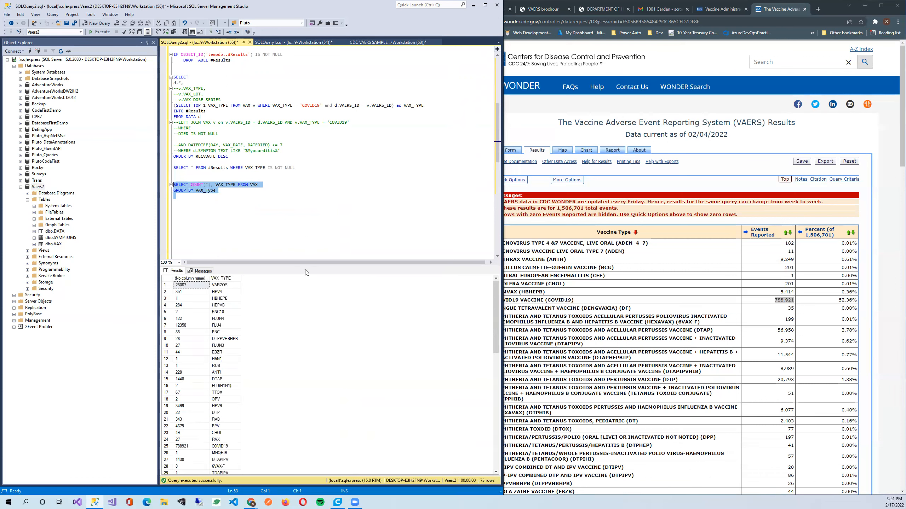
# Add ORDER BY COUNT(*) DESC to the vaccine type count query and rerun it.
pyautogui.click(310, 225)
pyautogui.press('Up')
pyautogui.write('ORDER BY COUNT(*) DES')
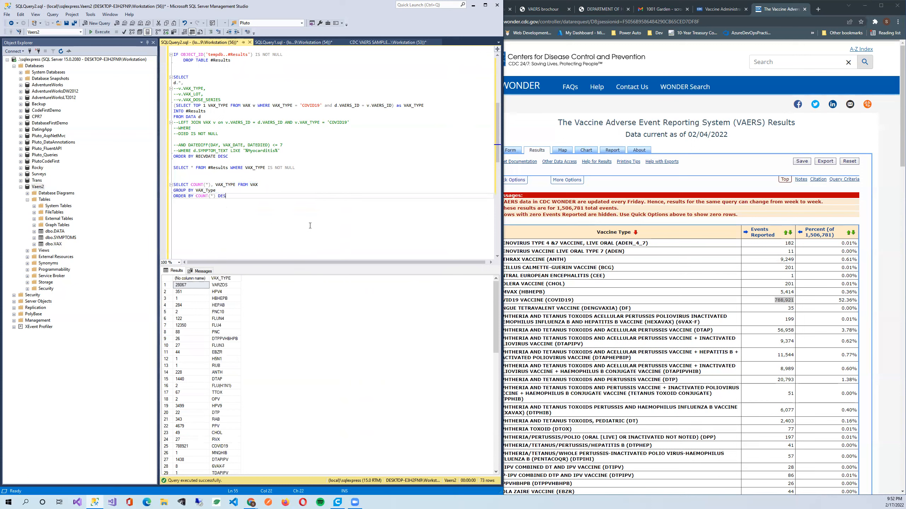
pyautogui.click(310, 226)
pyautogui.hotkey('shift', 'Up')
pyautogui.hotkey('shift', 'Up')
pyautogui.hotkey('shift', 'Up')
pyautogui.hotkey('shift', 'Up')
pyautogui.hotkey('shift', 'Up')
pyautogui.hotkey('shift', 'Up')
pyautogui.hotkey('shift', 'Up')
pyautogui.hotkey('shift', 'Up')
pyautogui.press('F5')
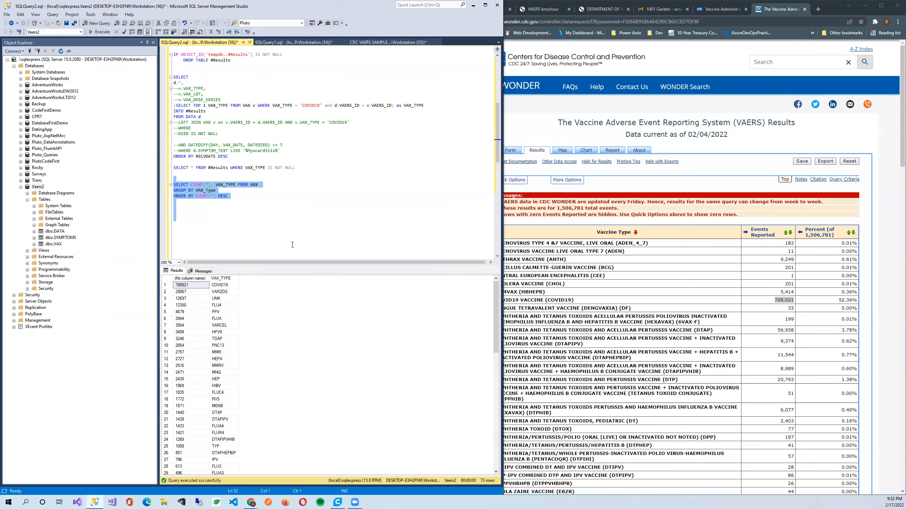
# Compare the counts per vaccine type with the CDC WONDER results and review the query that builds #Results.
pyautogui.click(635, 296)
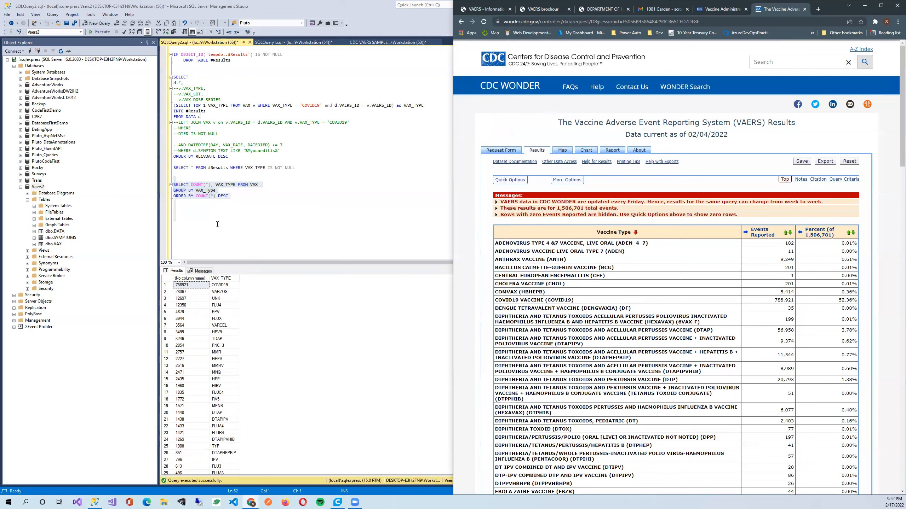
pyautogui.click(238, 212)
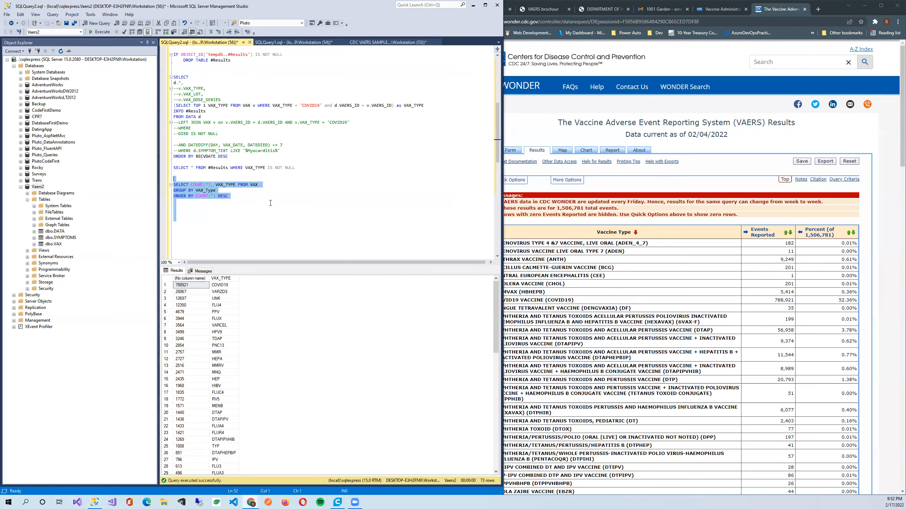
pyautogui.moveTo(316, 164); pyautogui.dragTo(153, 72)
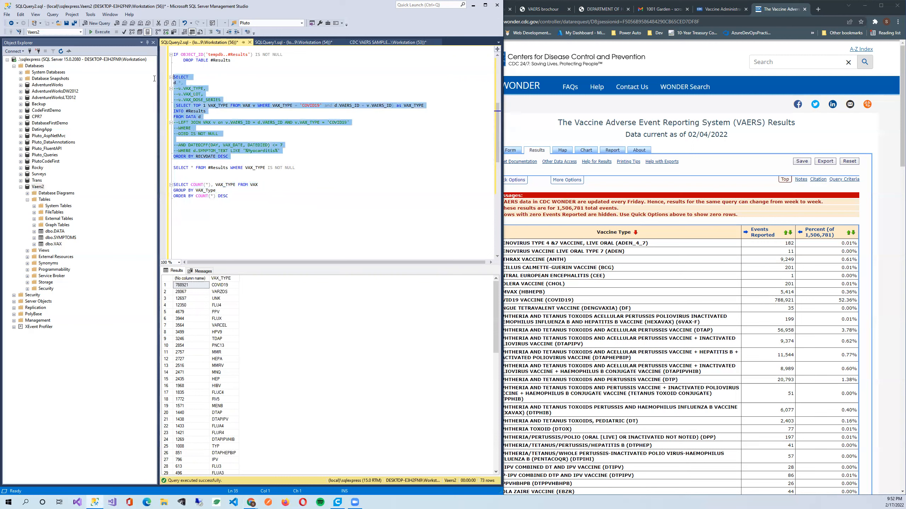
pyautogui.moveTo(318, 167); pyautogui.dragTo(172, 77)
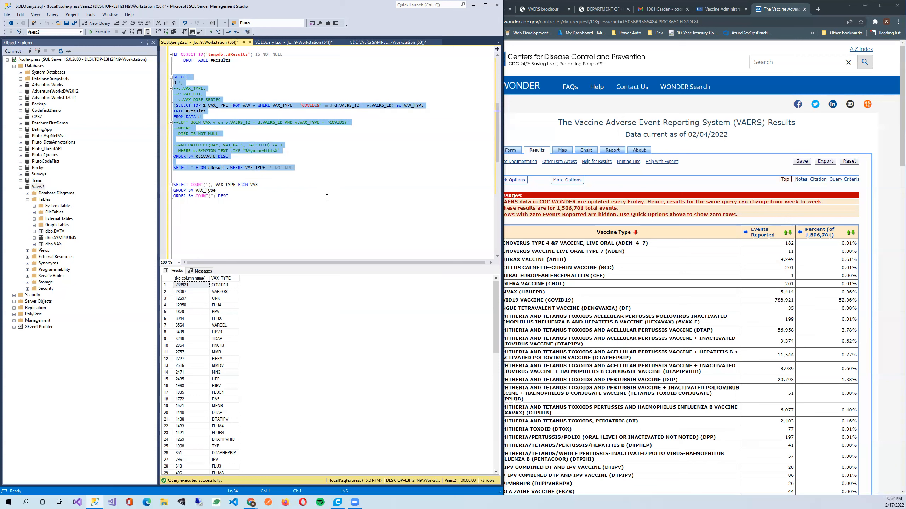
pyautogui.scroll(-10, 269, 412)
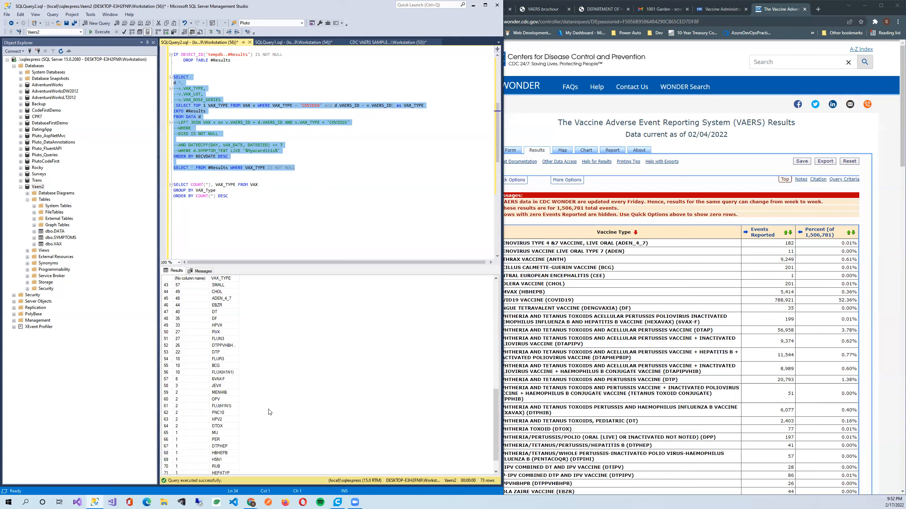
pyautogui.scroll(-1, 269, 412)
pyautogui.scroll(10, 270, 412)
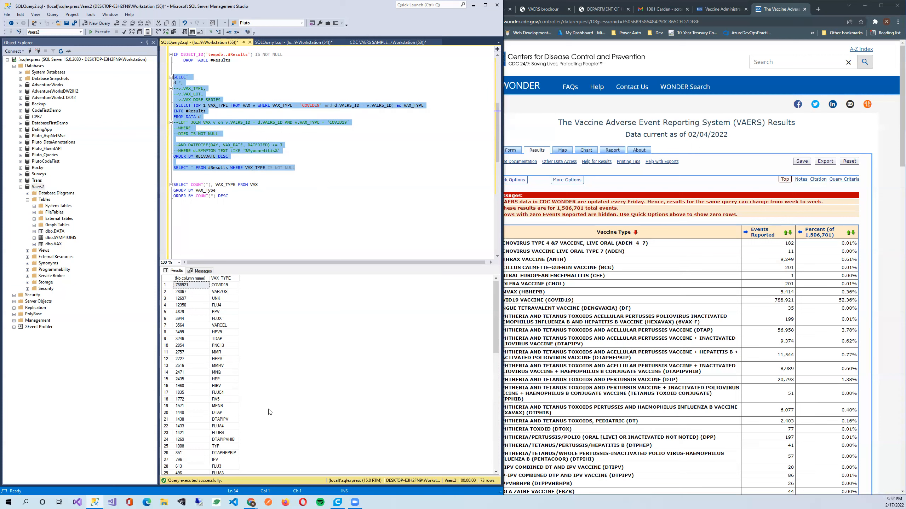
pyautogui.moveTo(306, 168); pyautogui.dragTo(137, 66)
pyautogui.moveTo(138, 11); pyautogui.dragTo(140, 12)
pyautogui.click(265, 191)
pyautogui.scroll(-9, 285, 182)
# Delete the SELECT TOP 1 VAX_TYPE subquery line from the SELECT that fills #Results.
pyautogui.click(327, 161)
pyautogui.scroll(5, 285, 179)
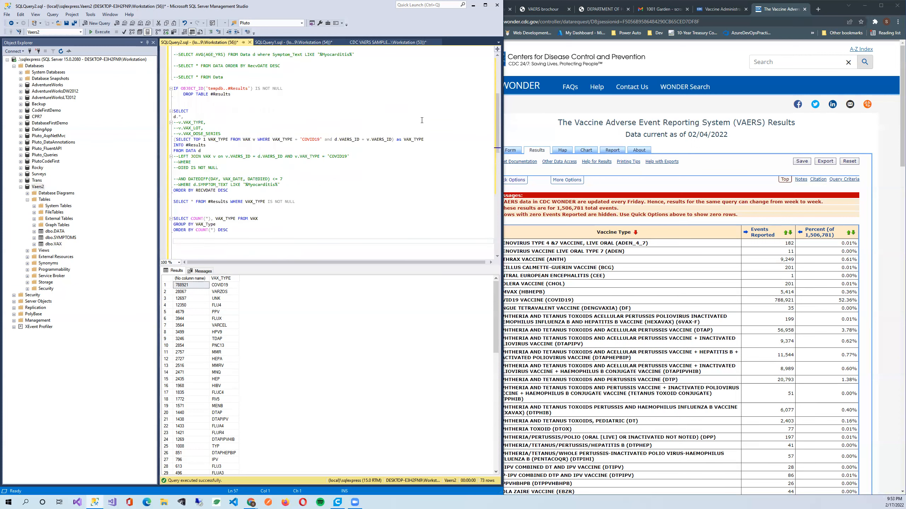
pyautogui.moveTo(423, 139); pyautogui.dragTo(152, 143)
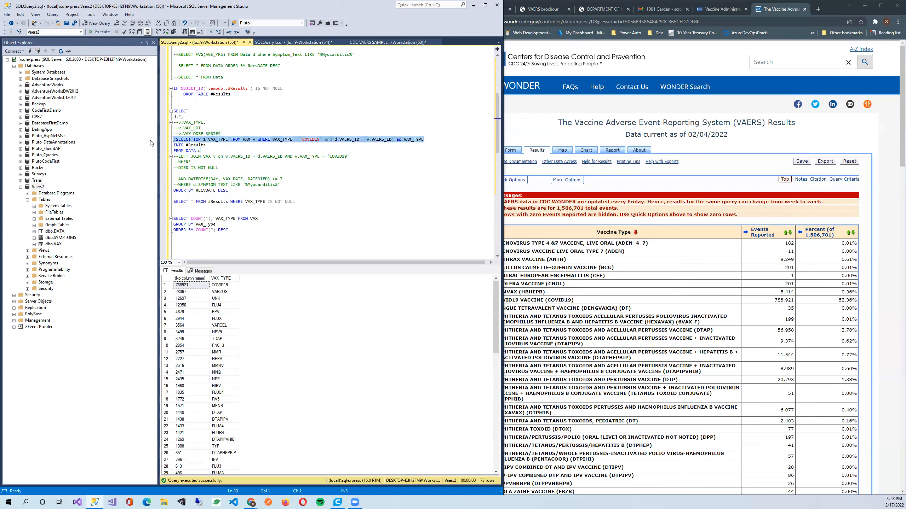
pyautogui.press('Delete')
pyautogui.press('BackSpace')
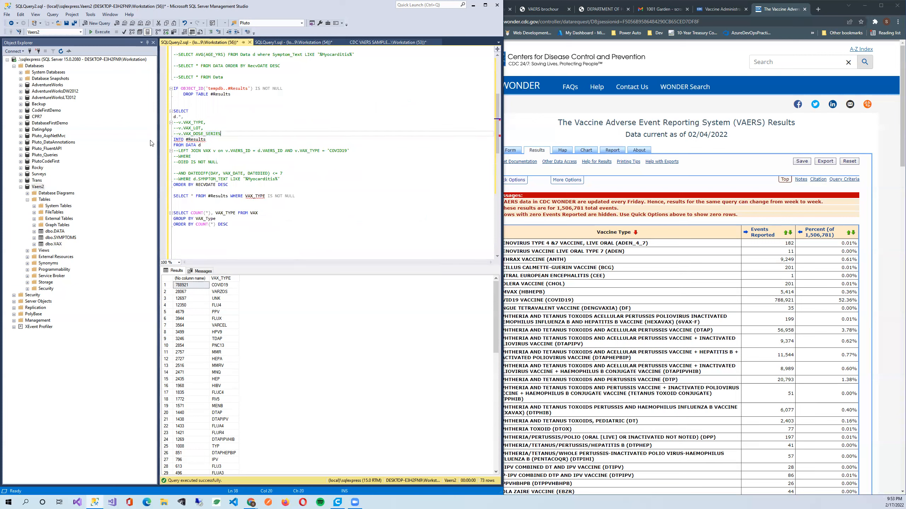
# Remove the WHERE VAX_TYPE IS NOT NULL condition from the query that selects everything from #Results.
pyautogui.click(247, 140)
pyautogui.moveTo(296, 196); pyautogui.dragTo(230, 197)
pyautogui.press('Delete')
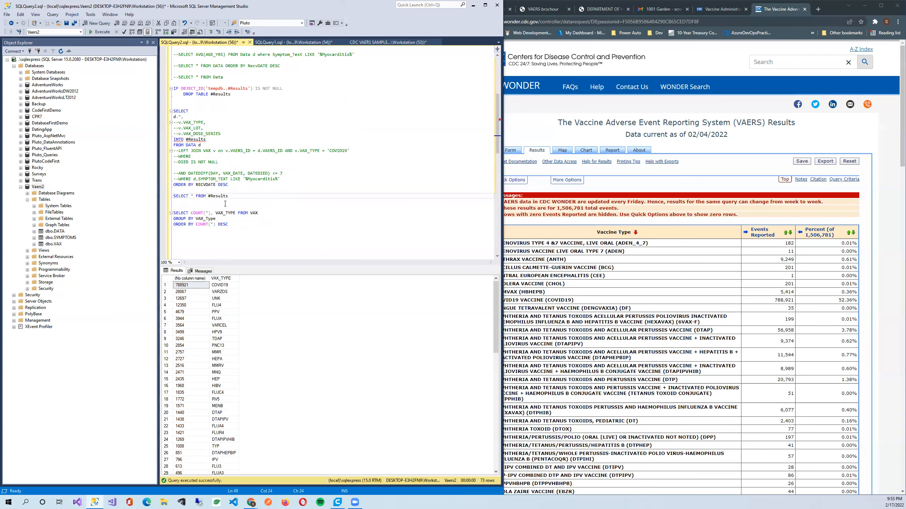
pyautogui.click(241, 223)
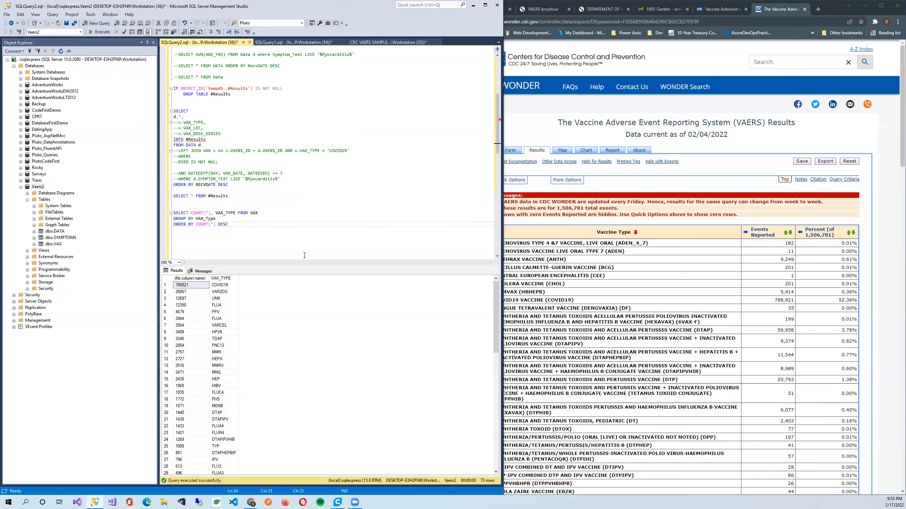
pyautogui.click(552, 324)
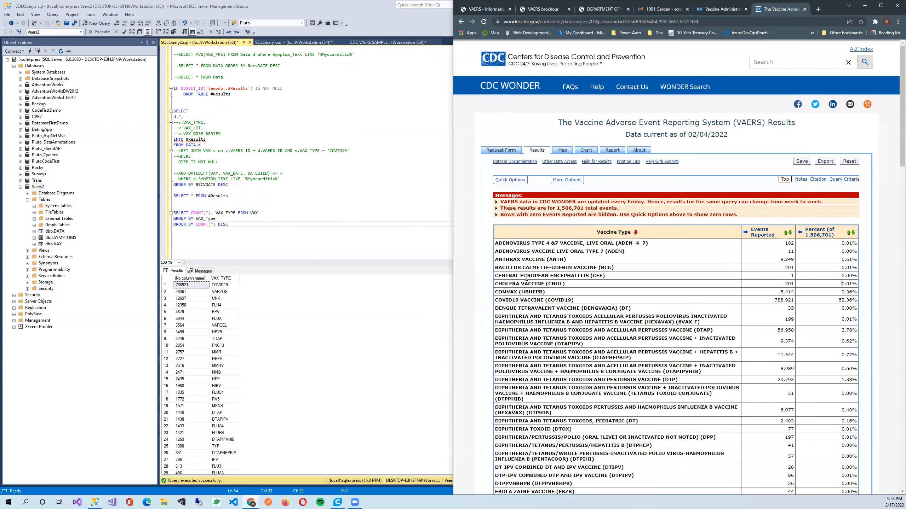
# Add the query SELECT * FROM VAX below the vaccine type count query and run only that statement.
pyautogui.click(313, 243)
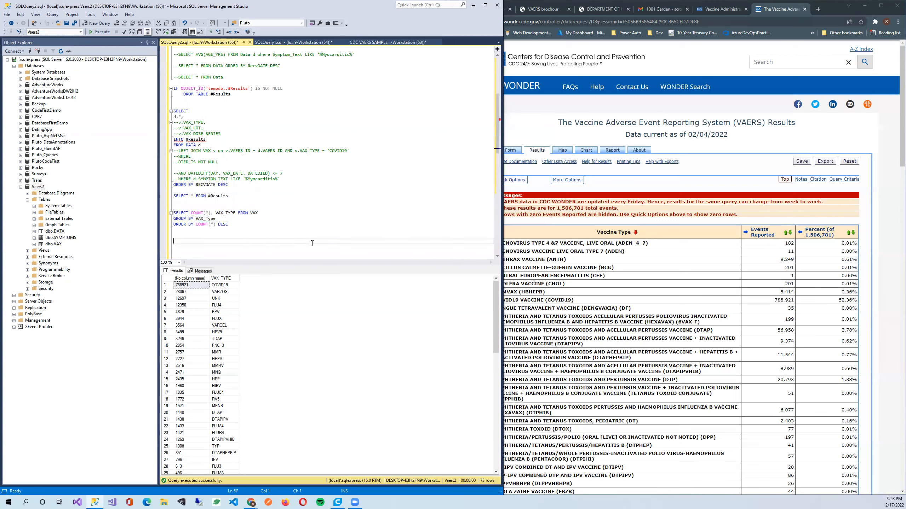
pyautogui.write('SELECT * FORM')
pyautogui.press('BackSpace')
pyautogui.press('BackSpace')
pyautogui.press('BackSpace')
pyautogui.press('BackSpace')
pyautogui.write('ROM VAX')
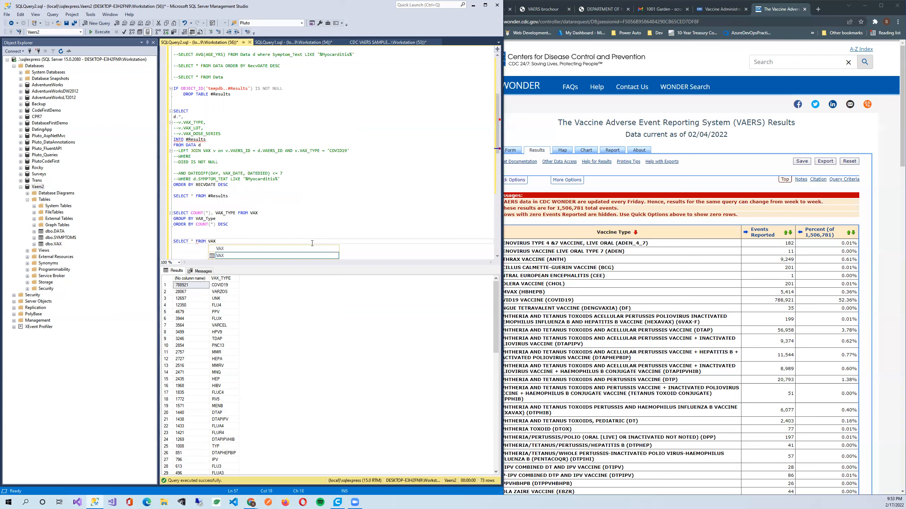
pyautogui.press('Escape')
pyautogui.hotkey('shift', 'Home')
pyautogui.press('F5')
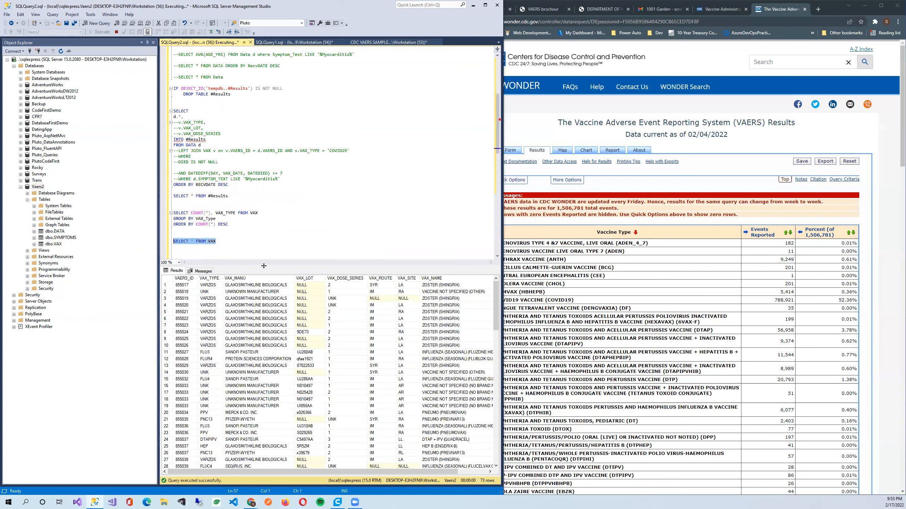
pyautogui.press('F5')
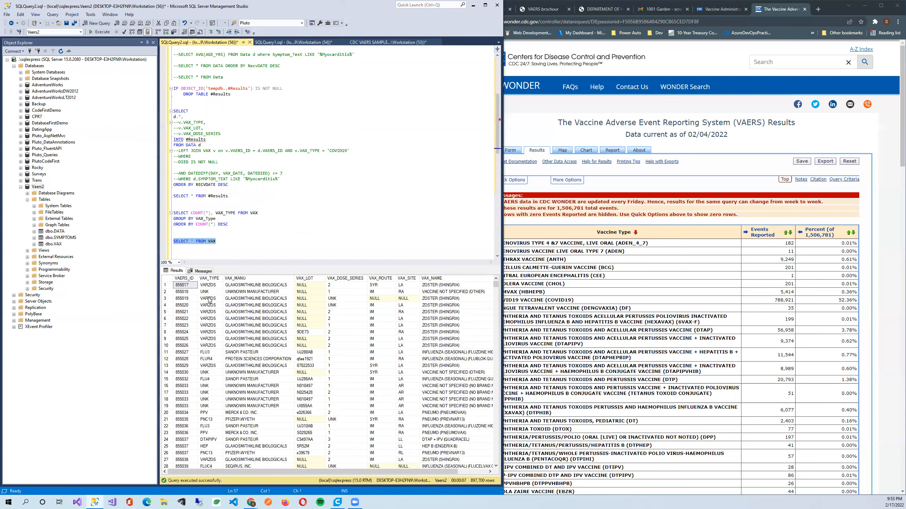
# Examine the returned VAX rows, checking reports whose VAERS_ID repeats for several vaccines.
pyautogui.click(273, 231)
pyautogui.click(280, 241)
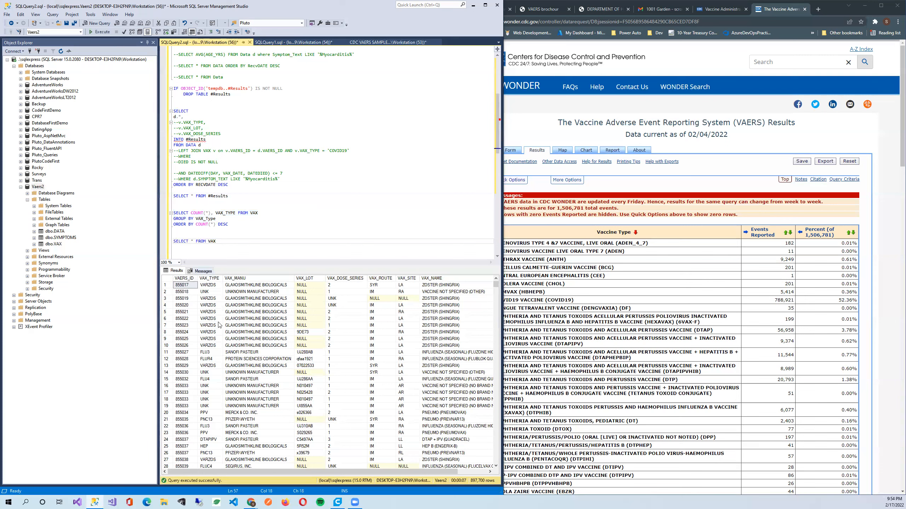
pyautogui.moveTo(178, 379); pyautogui.dragTo(337, 400)
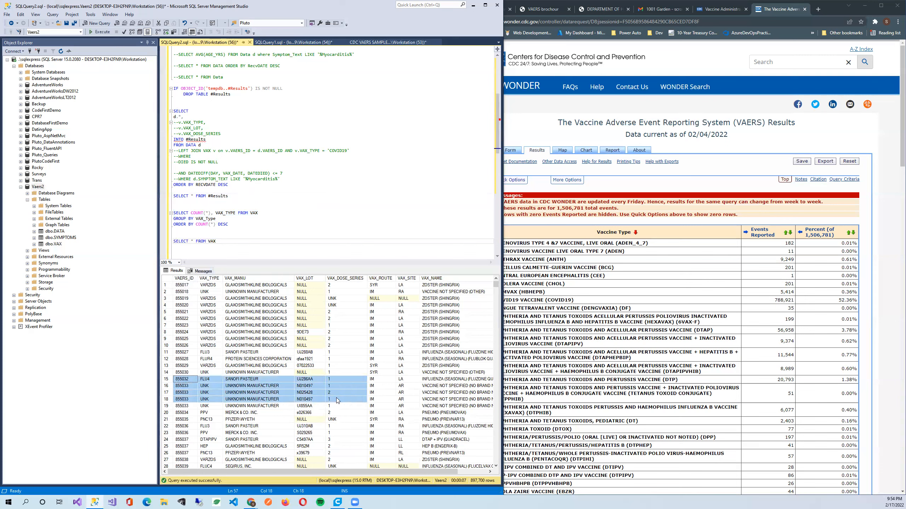
pyautogui.click(307, 394)
pyautogui.scroll(-20, 219, 372)
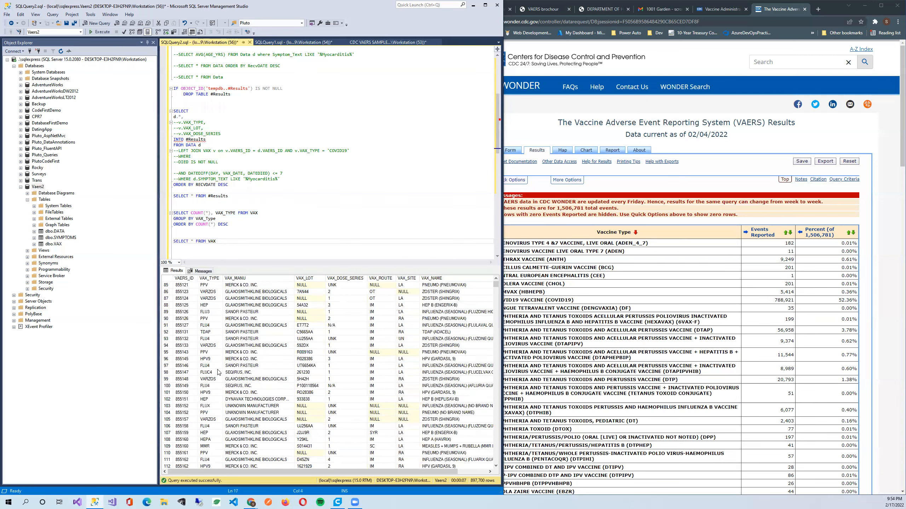
pyautogui.scroll(-9, 219, 373)
# Add WHERE VAX_TYPE = 'COVID19' to the SELECT * FROM VAX query and run only that statement.
pyautogui.click(314, 246)
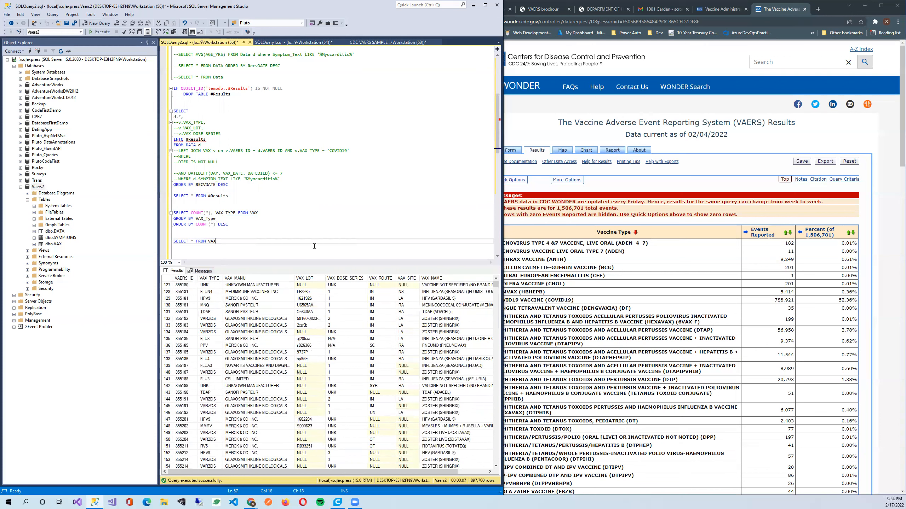
pyautogui.write('WHERE VA')
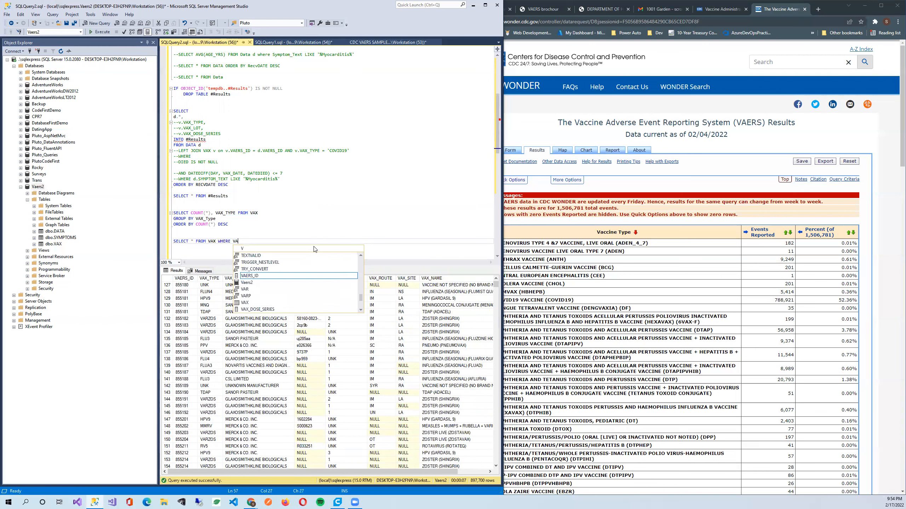
pyautogui.write('X_TYPE -=')
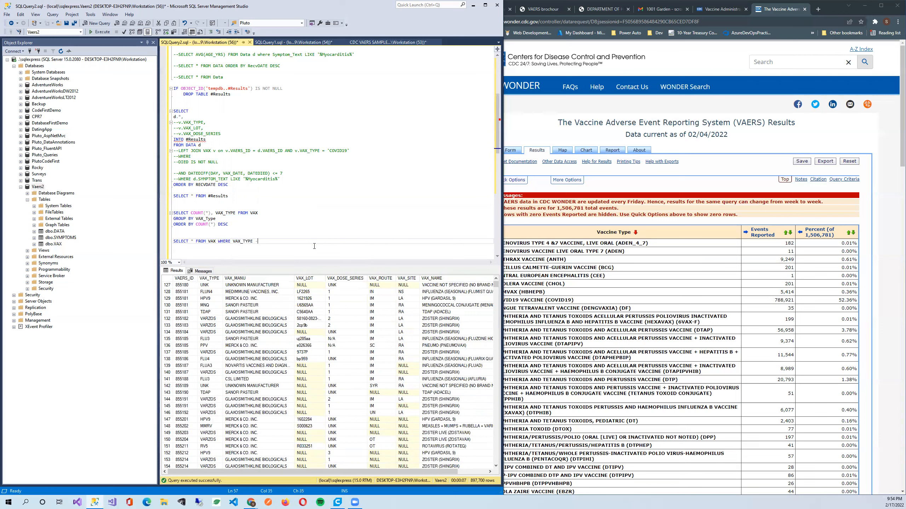
pyautogui.write("'COVID19")
pyautogui.moveTo(314, 247); pyautogui.dragTo(143, 242)
pyautogui.press('F5')
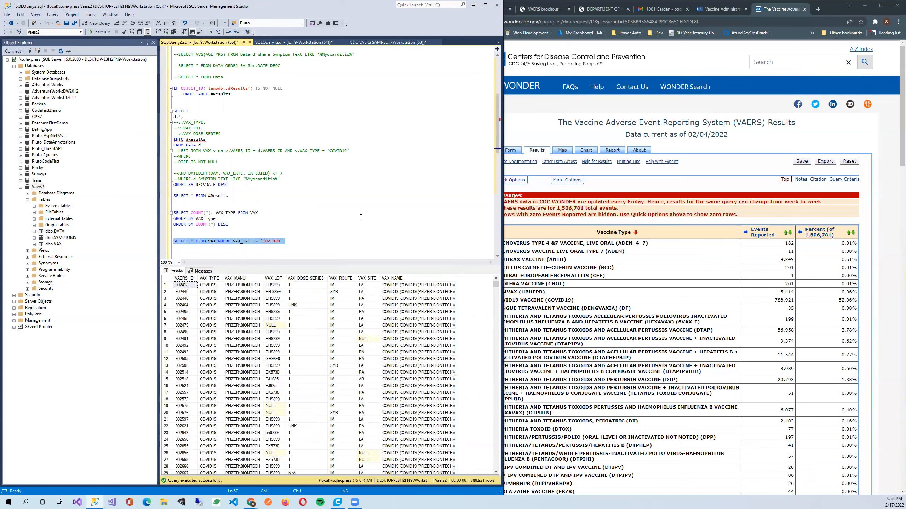
# Move the WHERE VAX_TYPE clause onto its own line, leaving an empty line between it and SELECT * FROM VAX.
pyautogui.press('End')
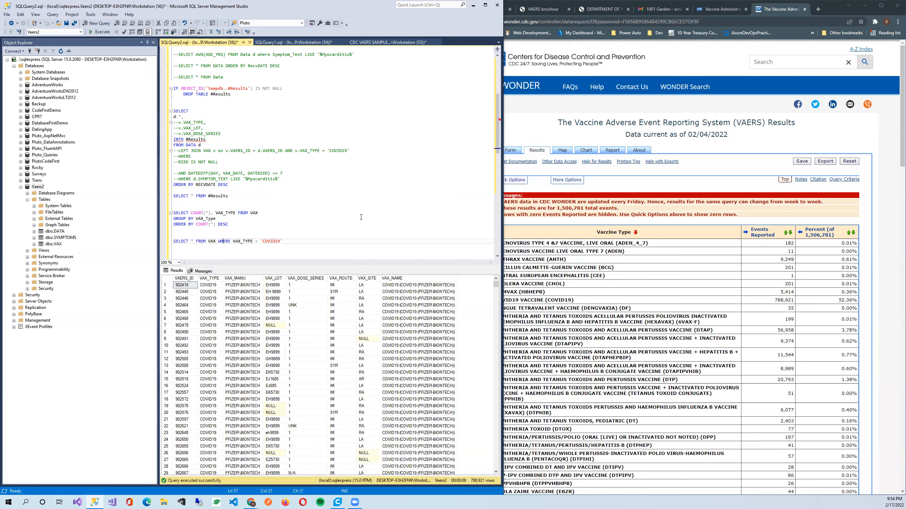
pyautogui.press('Return')
pyautogui.press('Return')
pyautogui.press('Up')
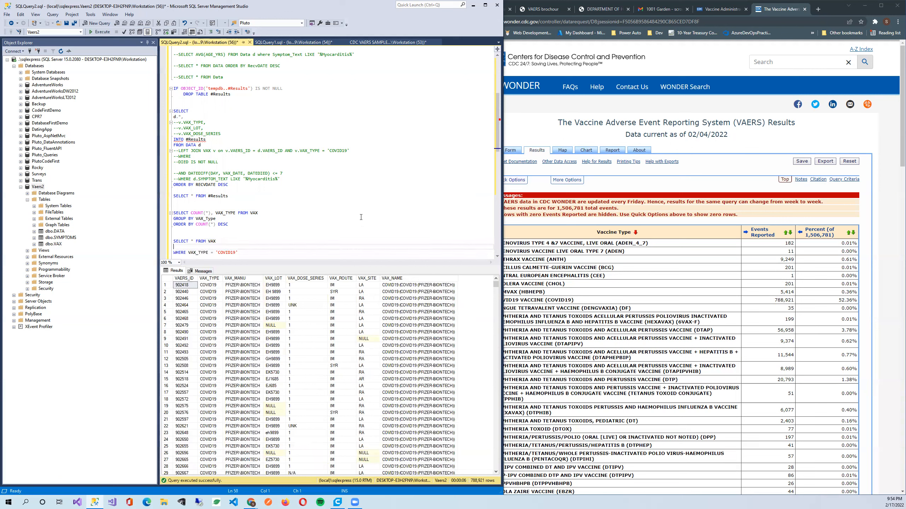
# Alias VAX as v, add LEFT JOIN SYMPTOMS s on v.VAERS_ID = v.VAERS_ID, and run only that query.
pyautogui.write('LEFT JOIN SYMPTOMS')
pyautogui.press('Up')
pyautogui.press('Down')
pyautogui.press('Left')
pyautogui.write('s on v.VA')
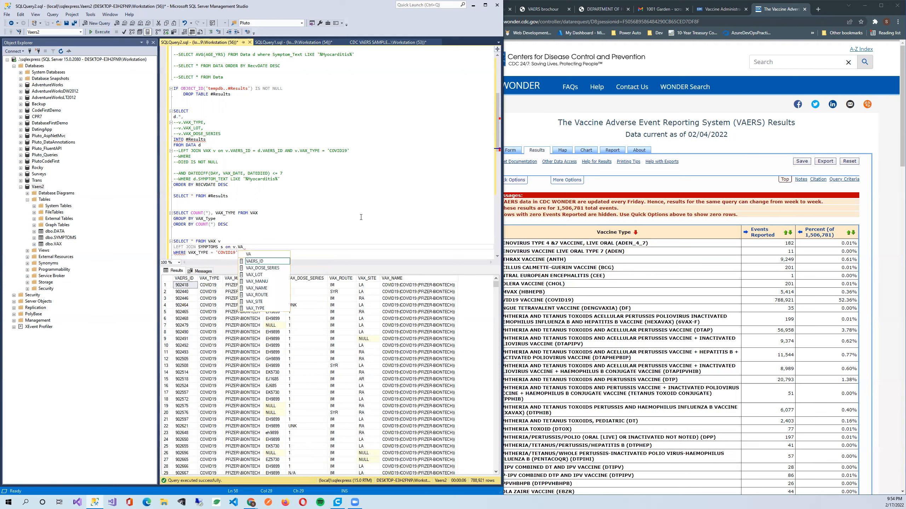
pyautogui.write('1')
pyautogui.press('BackSpace')
pyautogui.write('ERS_ID ')
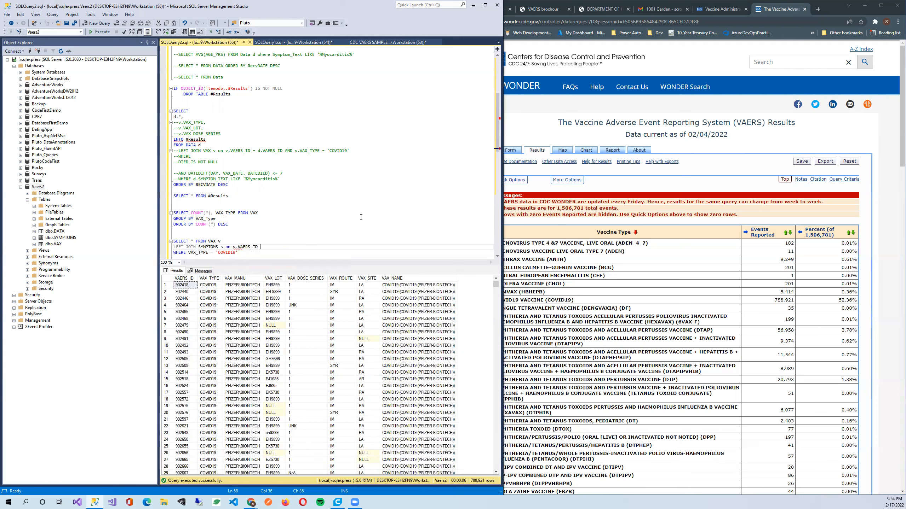
pyautogui.write('= v.VAERS_ID')
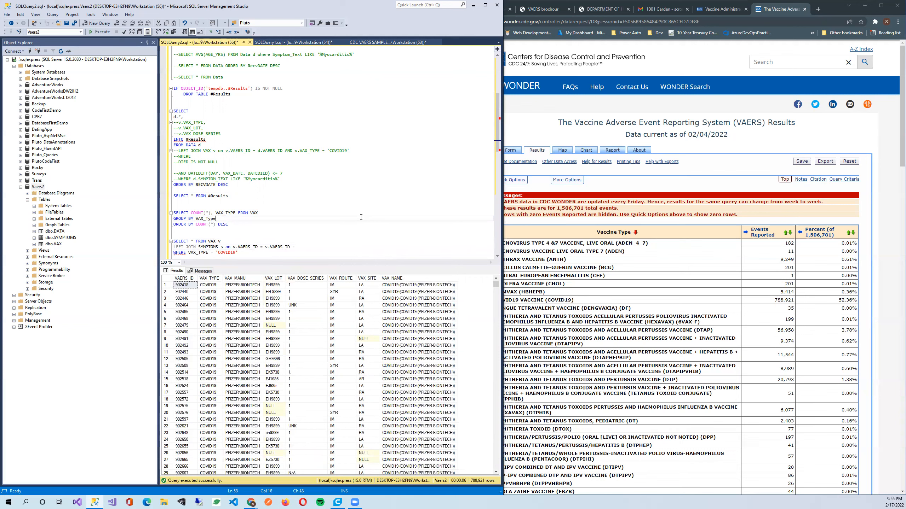
pyautogui.moveTo(246, 252); pyautogui.dragTo(99, 233)
pyautogui.press('F5')
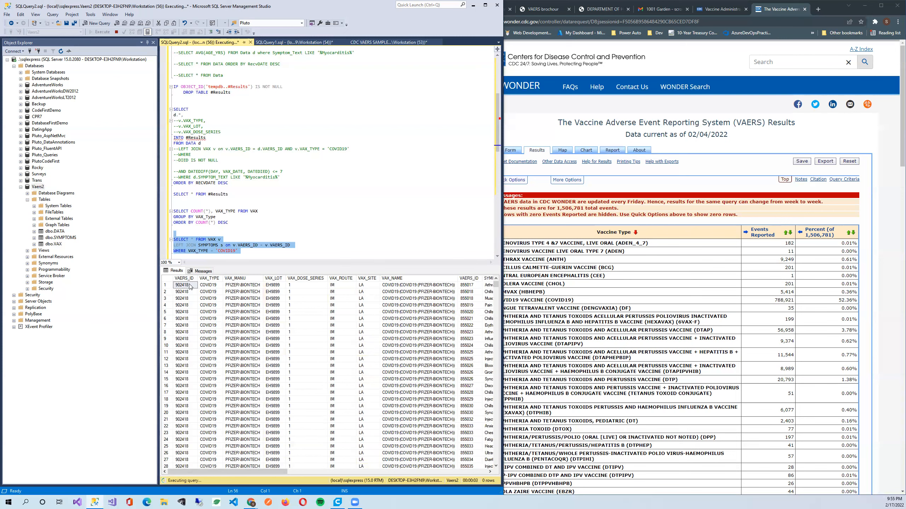
# Compare the VAERS_ID values from VAX with those from SYMPTOMS in the joined results.
pyautogui.click(468, 286)
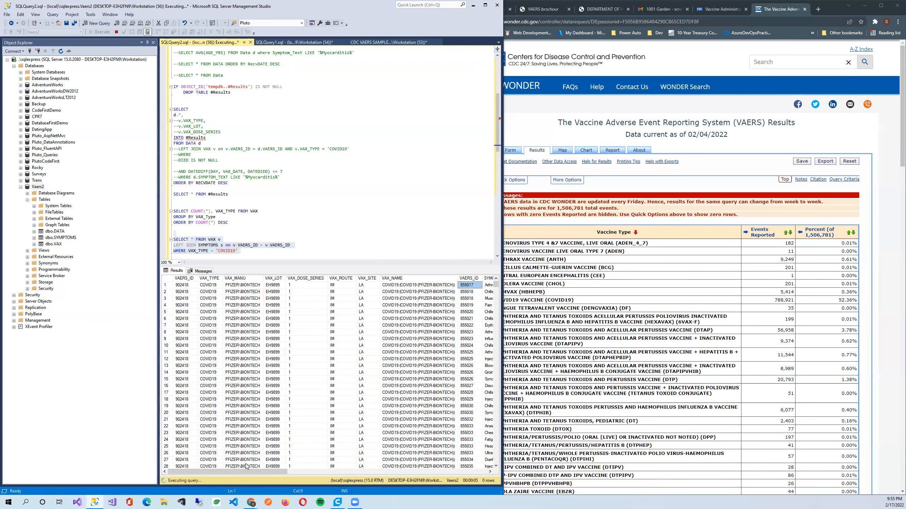
pyautogui.moveTo(251, 472); pyautogui.dragTo(230, 478)
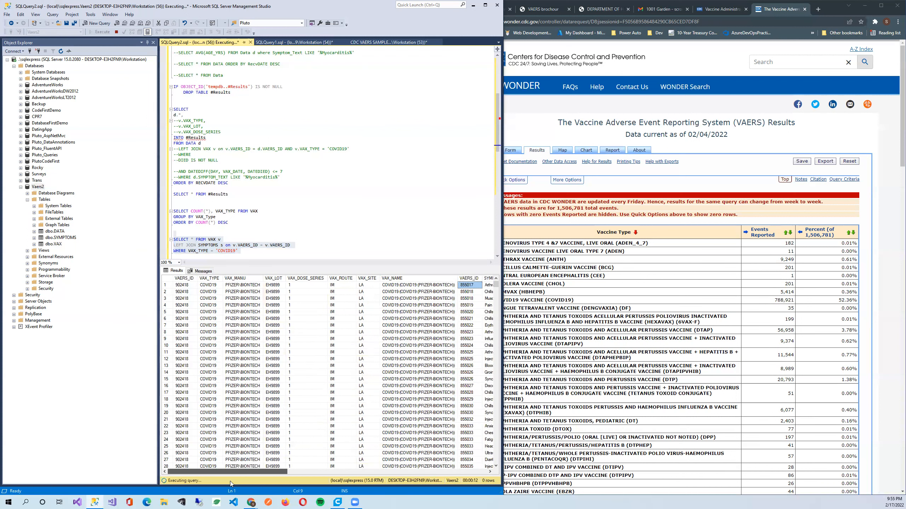
pyautogui.moveTo(185, 285); pyautogui.dragTo(471, 281)
pyautogui.moveTo(433, 469); pyautogui.dragTo(228, 464)
# Delete the WHERE VAX_TYPE = 'COVID19' line from the query joining VAX with SYMPTOMS.
pyautogui.click(255, 251)
pyautogui.moveTo(255, 251); pyautogui.dragTo(172, 239)
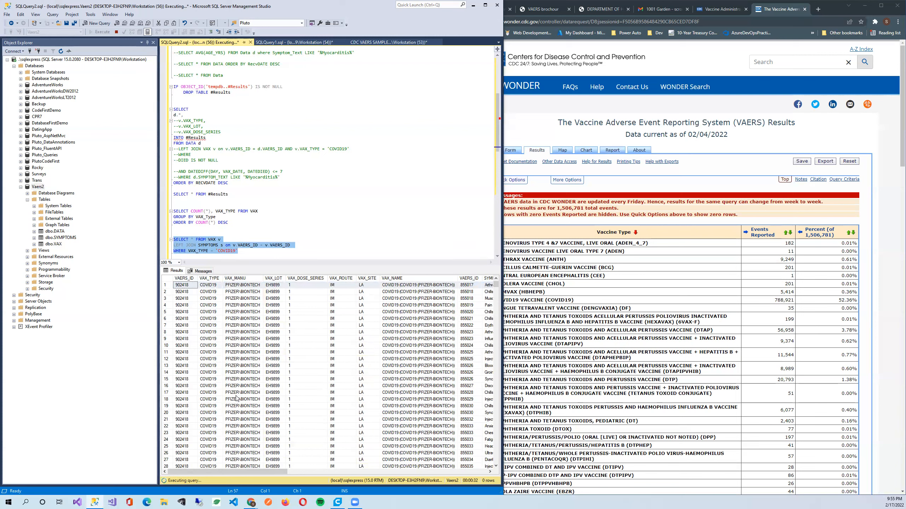
pyautogui.moveTo(241, 251); pyautogui.dragTo(162, 255)
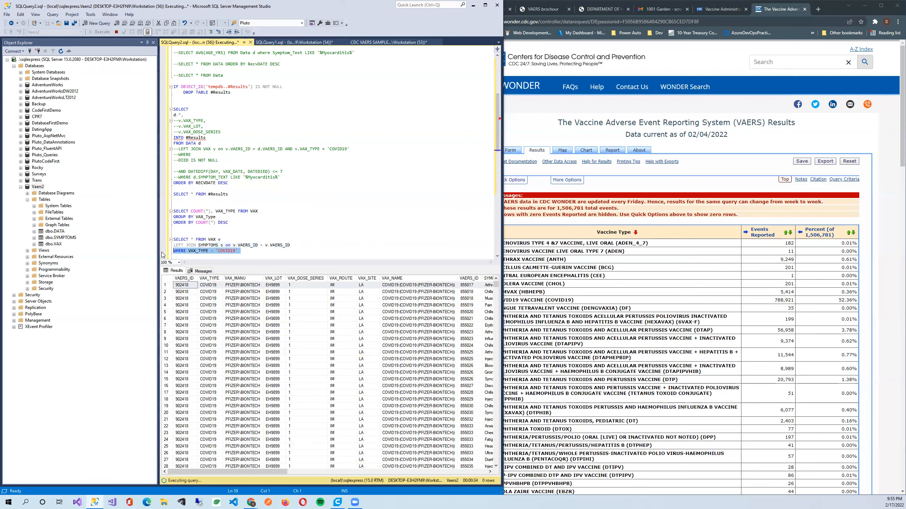
pyautogui.press('Delete')
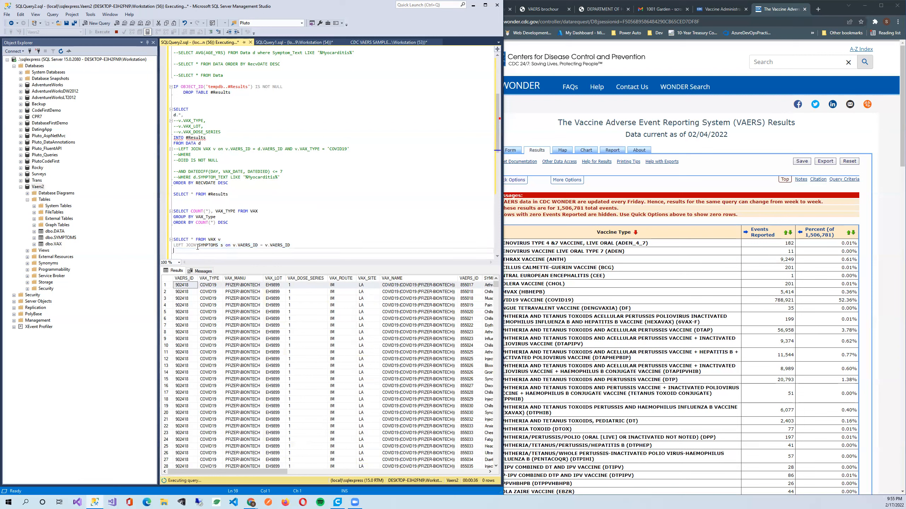
# Cancel the running execution and run the unfiltered SELECT on VAX with the SYMPTOMS left join.
pyautogui.moveTo(296, 246); pyautogui.dragTo(118, 242)
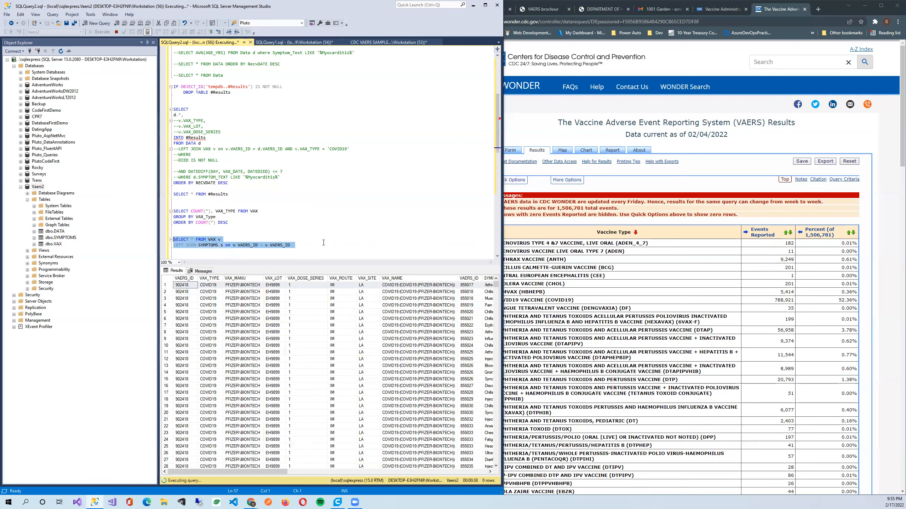
pyautogui.click(117, 33)
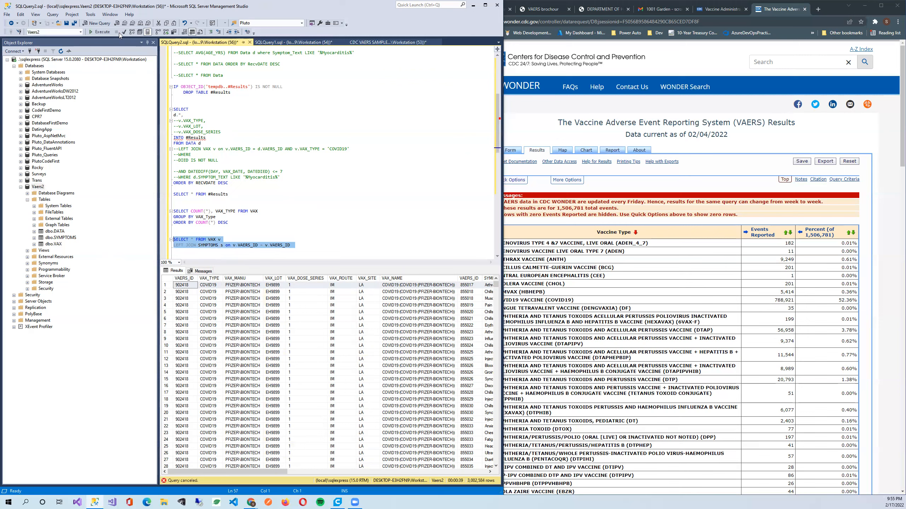
pyautogui.moveTo(292, 245); pyautogui.dragTo(166, 240)
pyautogui.press('F5')
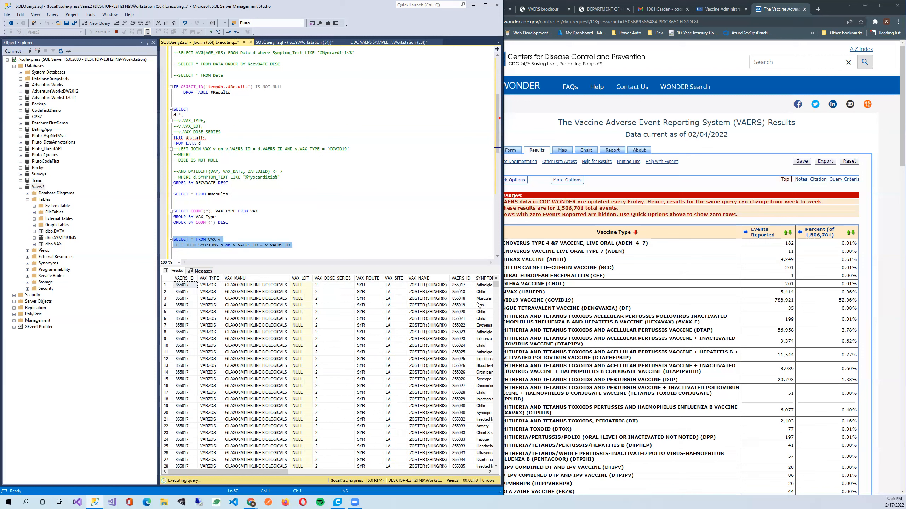
# Widen the query window and examine the VAERS_ID and symptom columns across the joined rows.
pyautogui.moveTo(505, 310); pyautogui.dragTo(766, 309)
pyautogui.click(185, 298)
pyautogui.moveTo(190, 288); pyautogui.dragTo(554, 410)
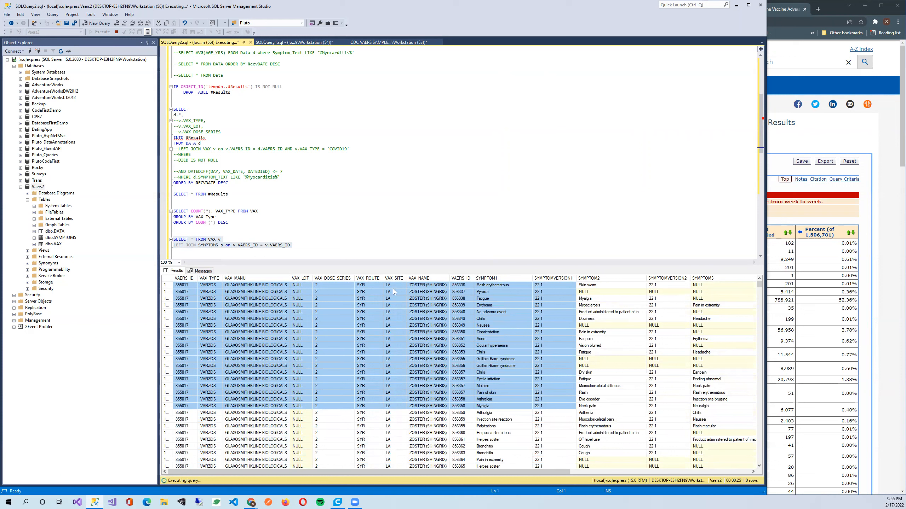
pyautogui.scroll(20, 335, 374)
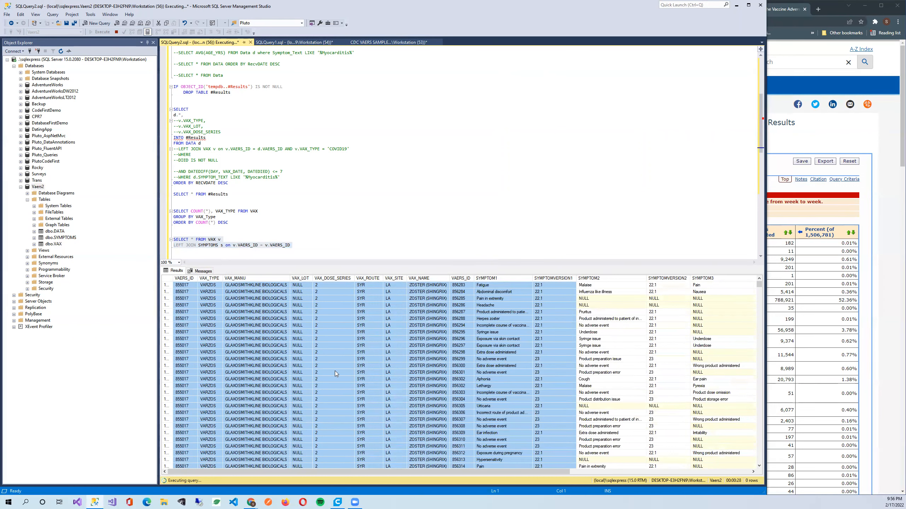
pyautogui.scroll(20, 334, 373)
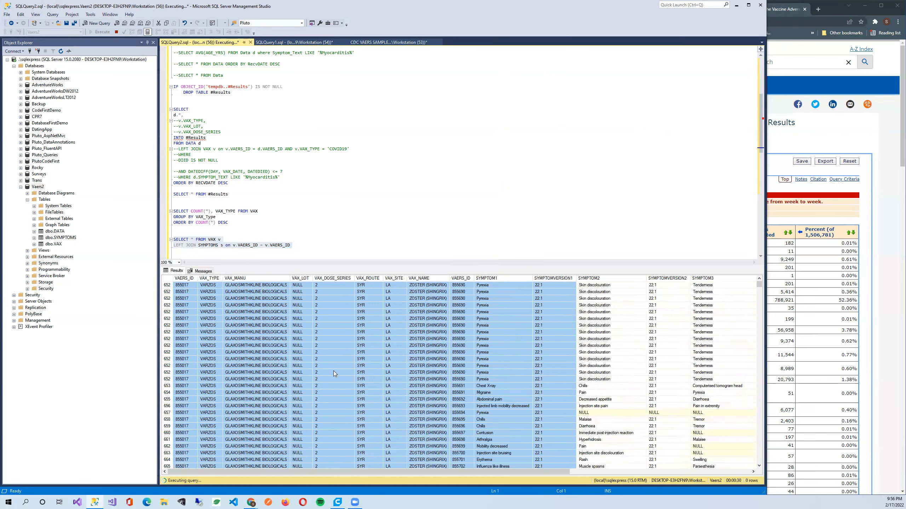
pyautogui.scroll(20, 333, 371)
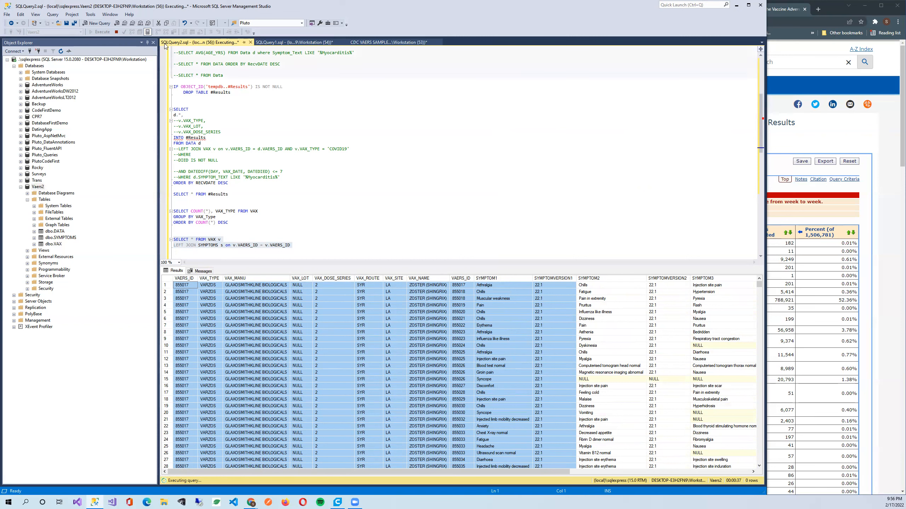
# Cancel the running join query and switch to the browser window showing the VAERS Data Use Guide PDF.
pyautogui.click(117, 32)
pyautogui.click(321, 247)
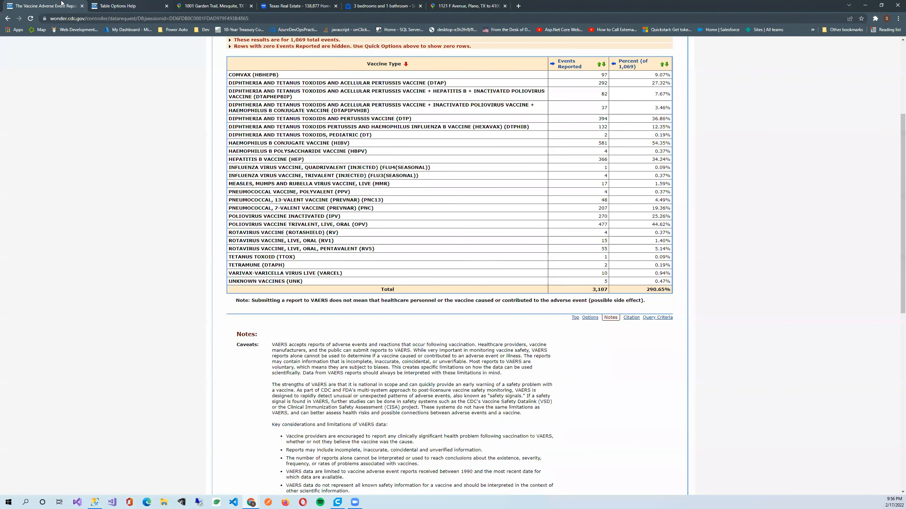
pyautogui.click(382, 6)
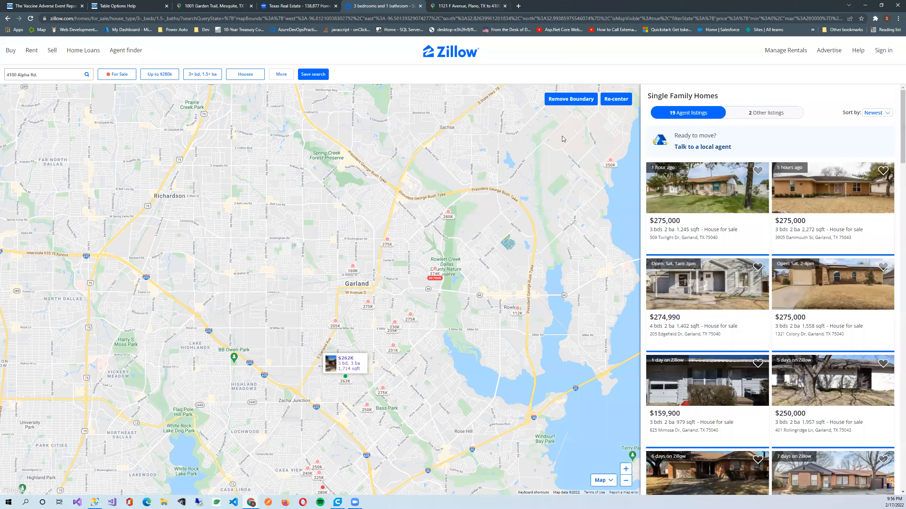
pyautogui.hotkey('alt', 'Tab')
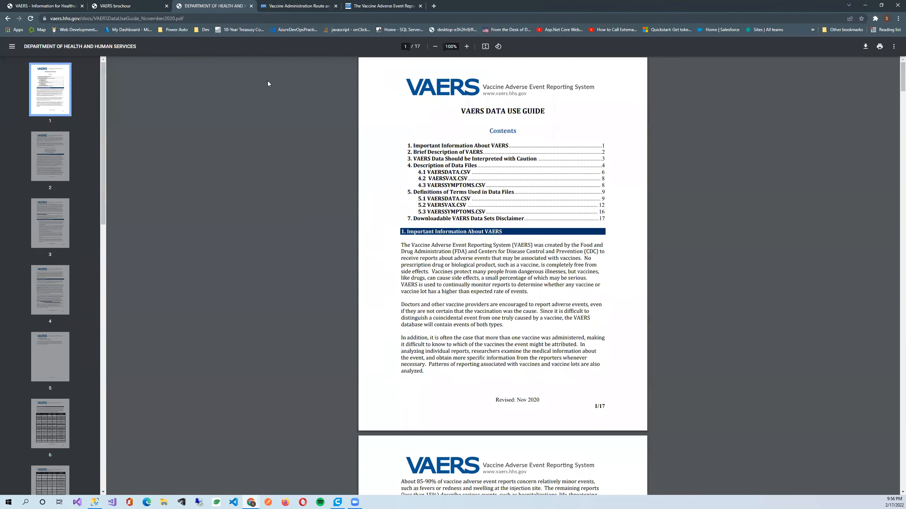
# Read through the VAERS Data Use Guide to the field tables for VAERSVAX.CSV and VAERSSYMPTOMS.CSV.
pyautogui.scroll(-5, 531, 277)
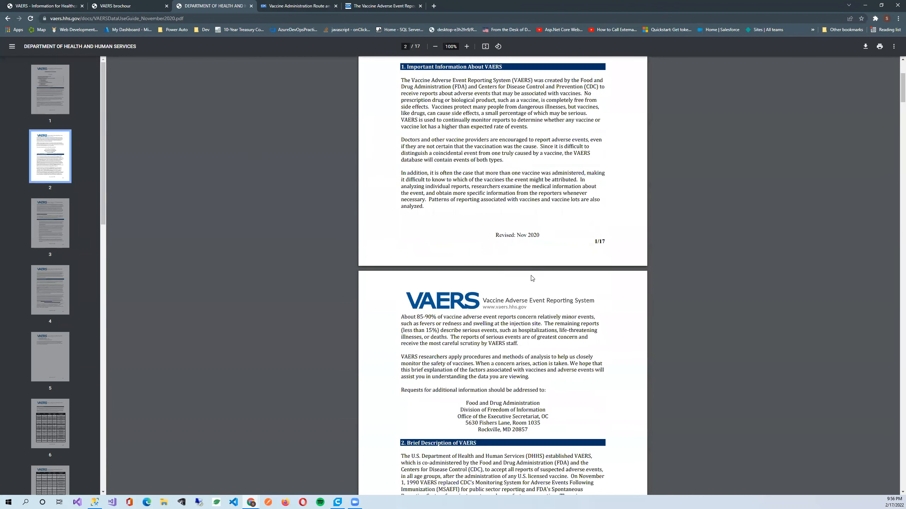
pyautogui.scroll(-5, 532, 277)
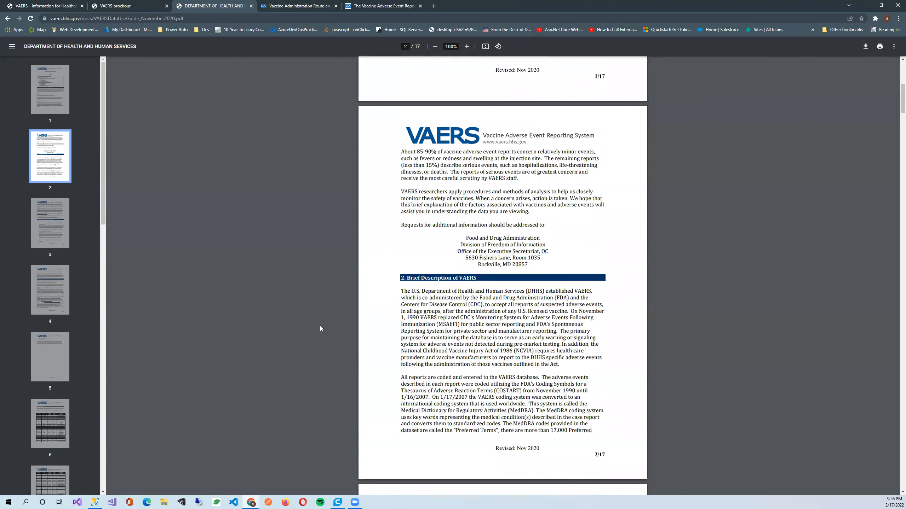
pyautogui.scroll(-15, 320, 326)
pyautogui.scroll(-20, 320, 327)
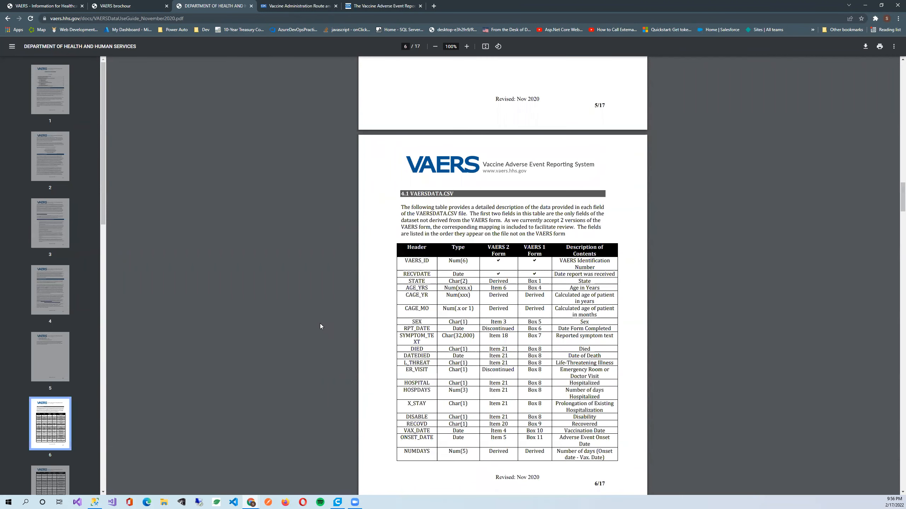
pyautogui.scroll(-5, 320, 326)
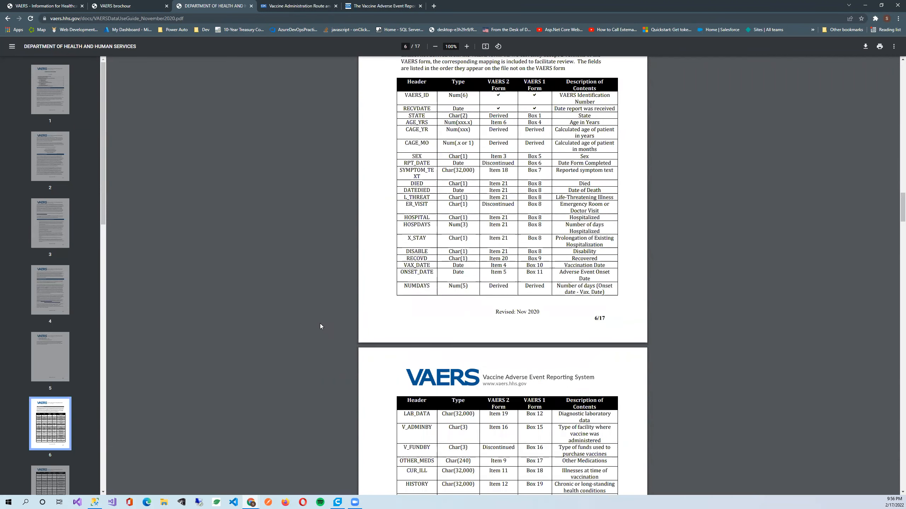
pyautogui.scroll(4, 320, 326)
pyautogui.scroll(-9, 320, 326)
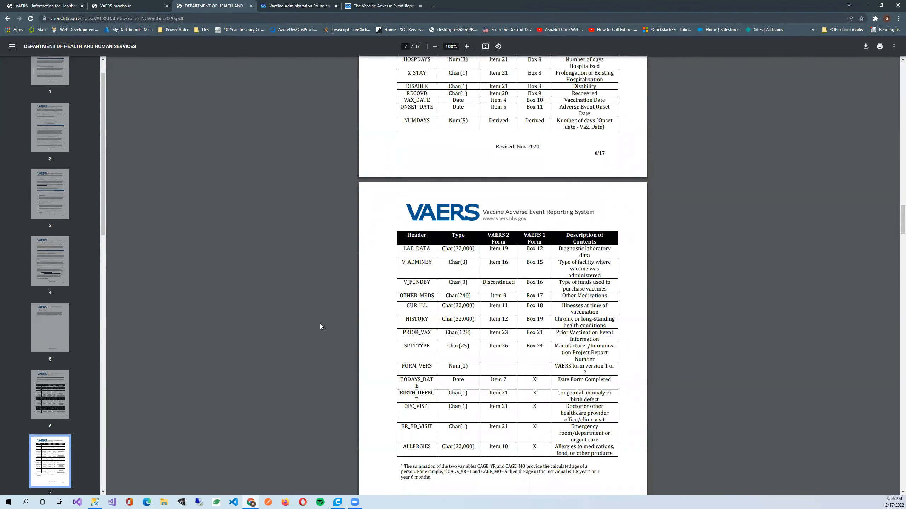
pyautogui.scroll(-5, 320, 326)
pyautogui.scroll(-9, 320, 326)
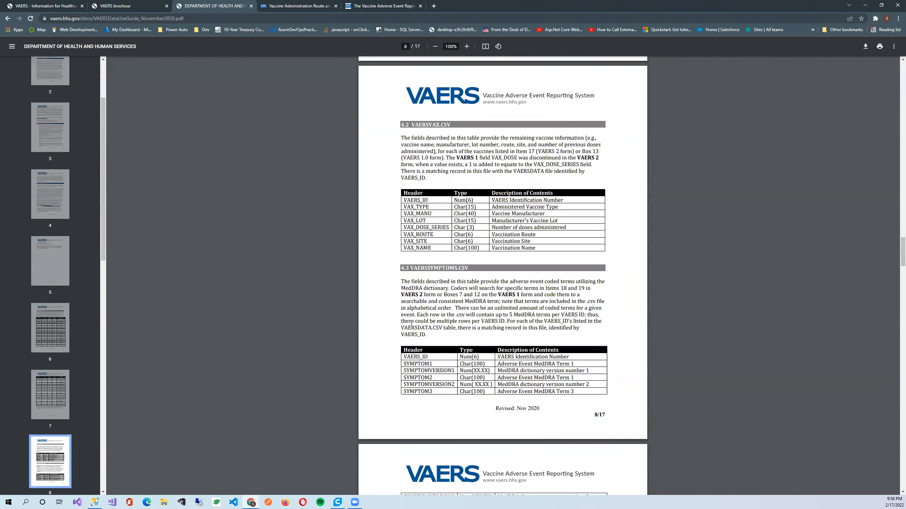
# Compare the VAERS_ID field in the VAERSSYMPTOMS.CSV table with the one in the VAERSVAX.CSV table.
pyautogui.scroll(-5, 411, 323)
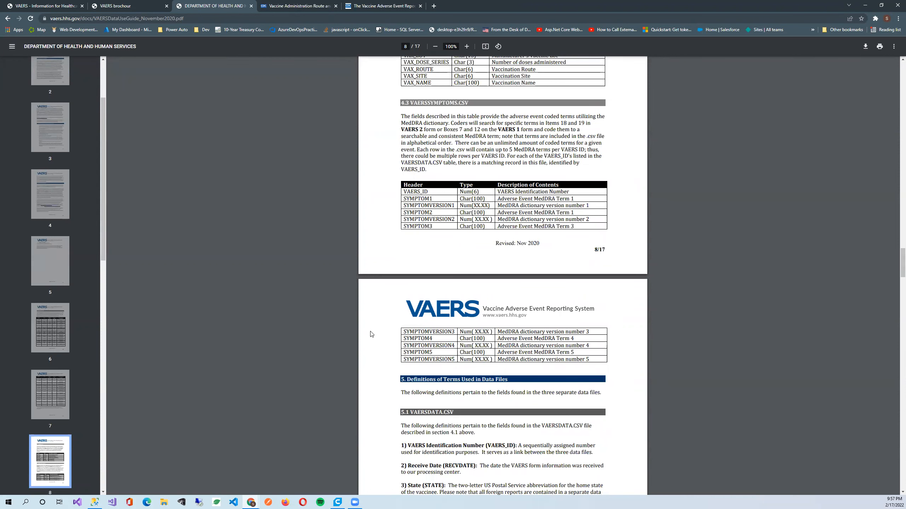
pyautogui.moveTo(402, 193); pyautogui.dragTo(554, 219)
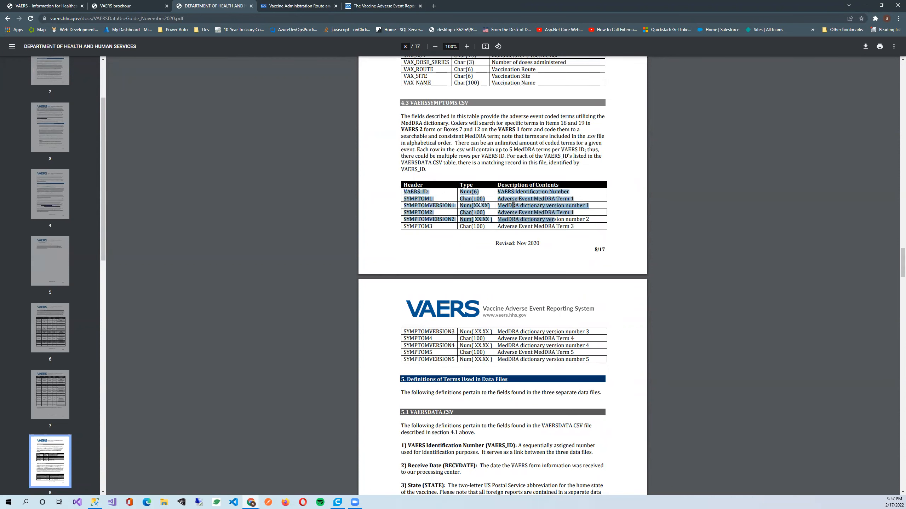
pyautogui.doubleClick(422, 191)
pyautogui.scroll(5, 369, 271)
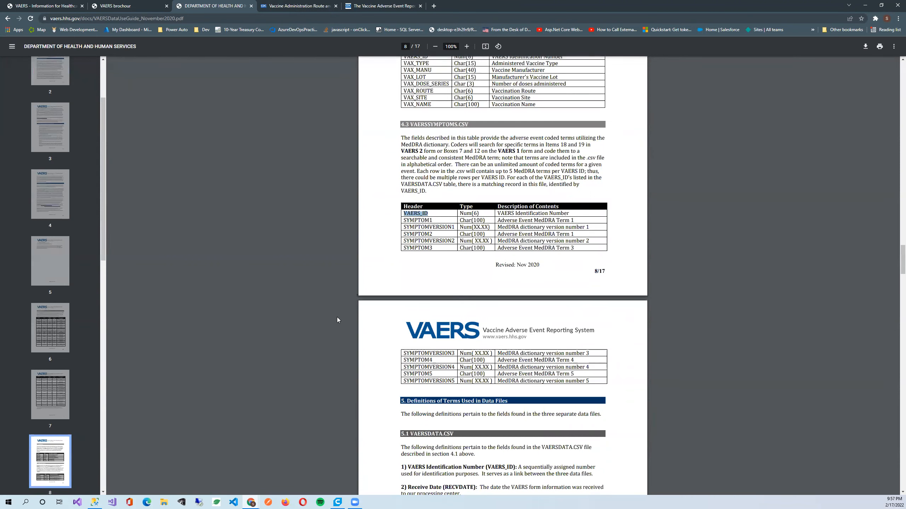
pyautogui.doubleClick(416, 200)
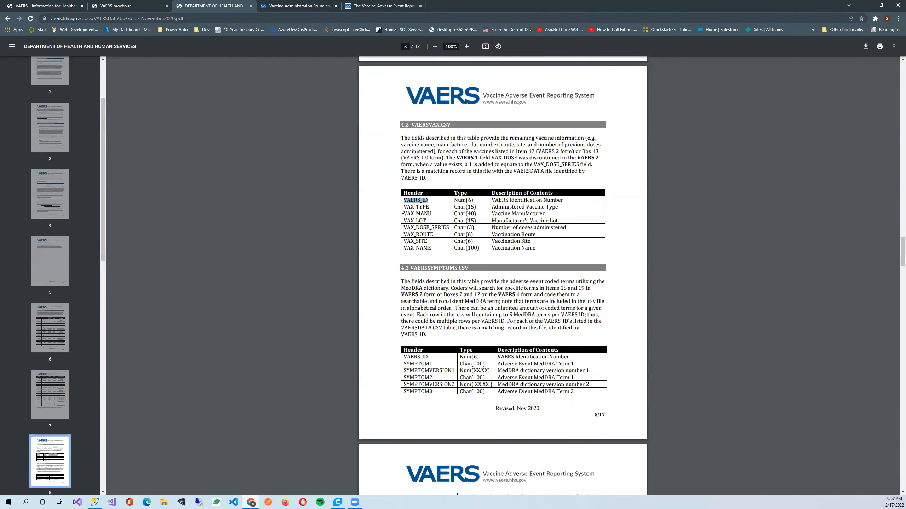
pyautogui.scroll(5, 413, 201)
# Return to SQL Server Management Studio, change the SYMPTOMS join from LEFT to INNER and run that query.
pyautogui.click(864, 5)
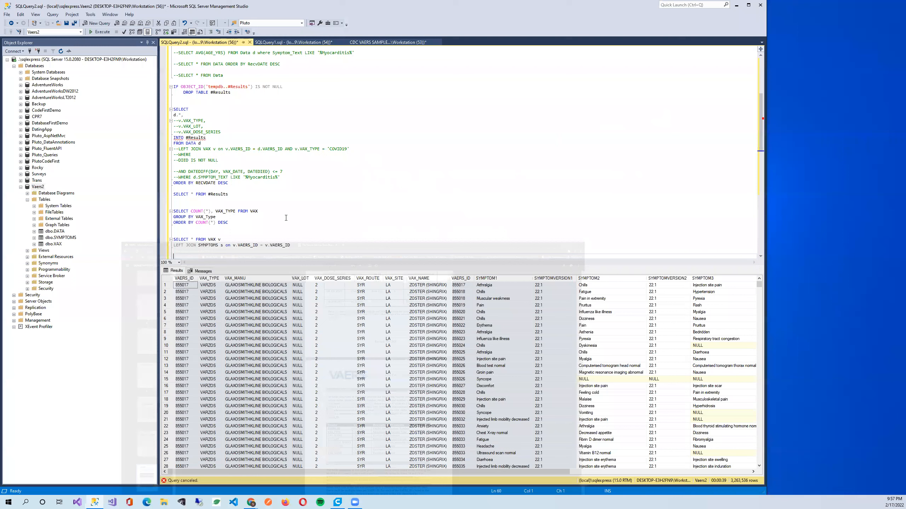
pyautogui.scroll(-5, 206, 164)
pyautogui.doubleClick(179, 166)
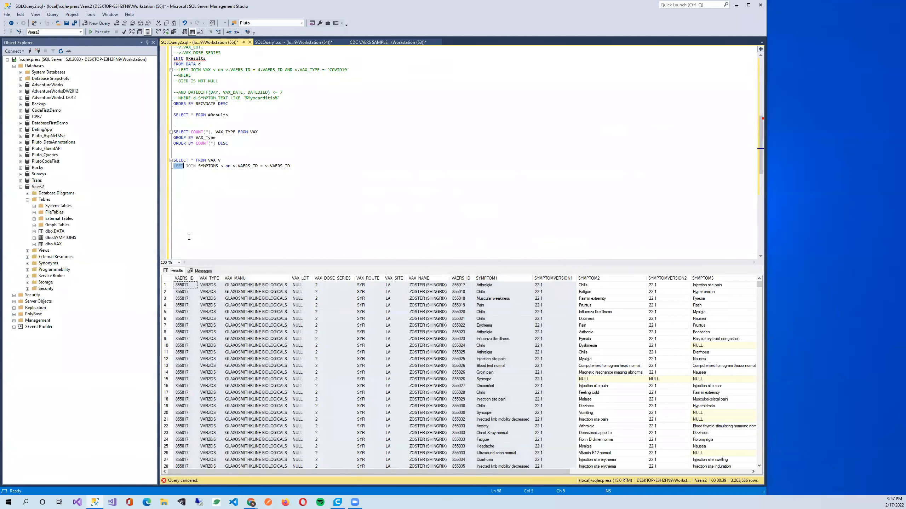
pyautogui.write('INNER')
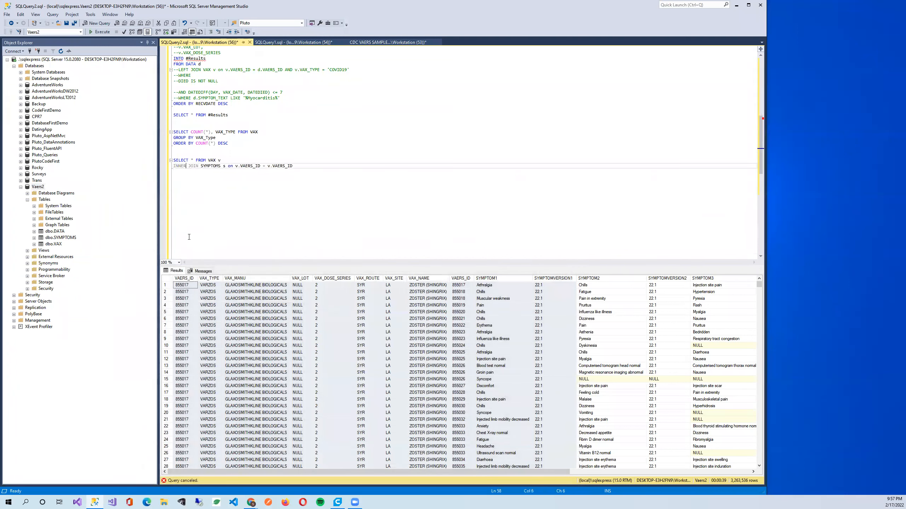
pyautogui.click(327, 209)
pyautogui.moveTo(300, 166); pyautogui.dragTo(174, 160)
pyautogui.press('F5')
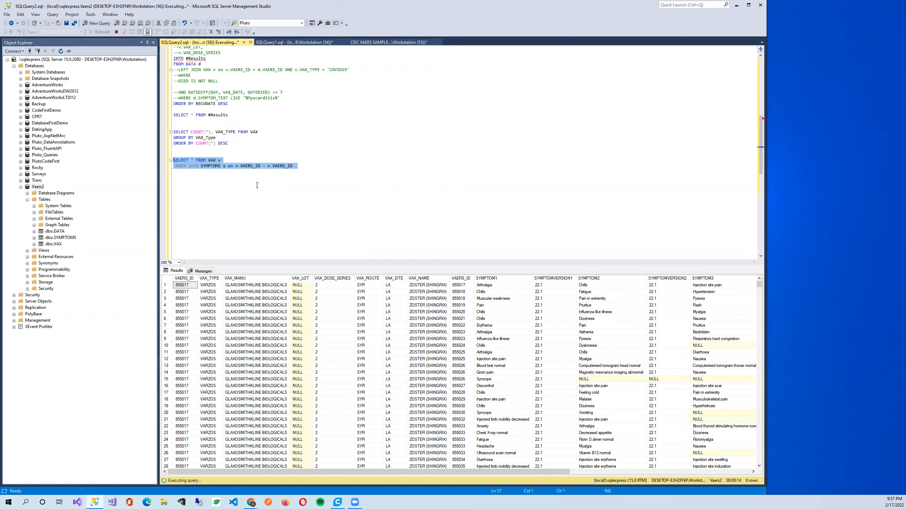
# Check the VAERS_ID columns on both sides of the join condition and cancel the running query.
pyautogui.scroll(-20, 429, 313)
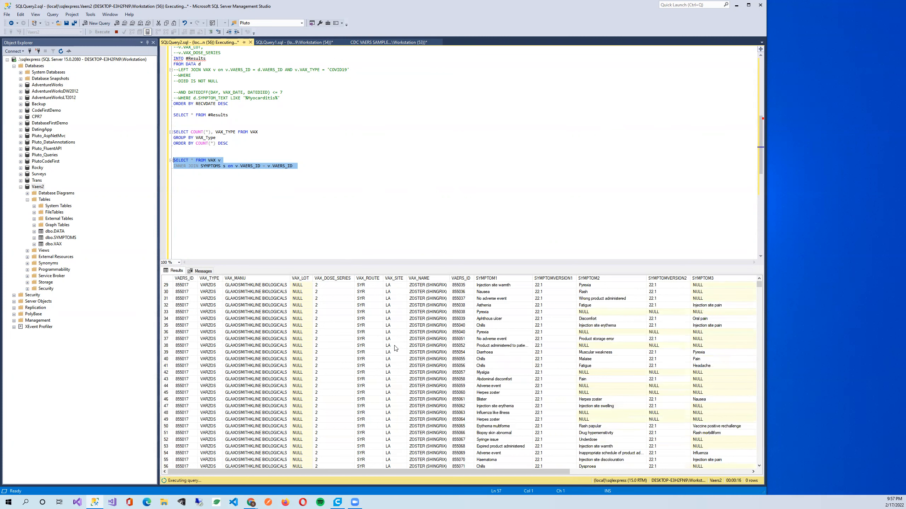
pyautogui.scroll(-9, 394, 350)
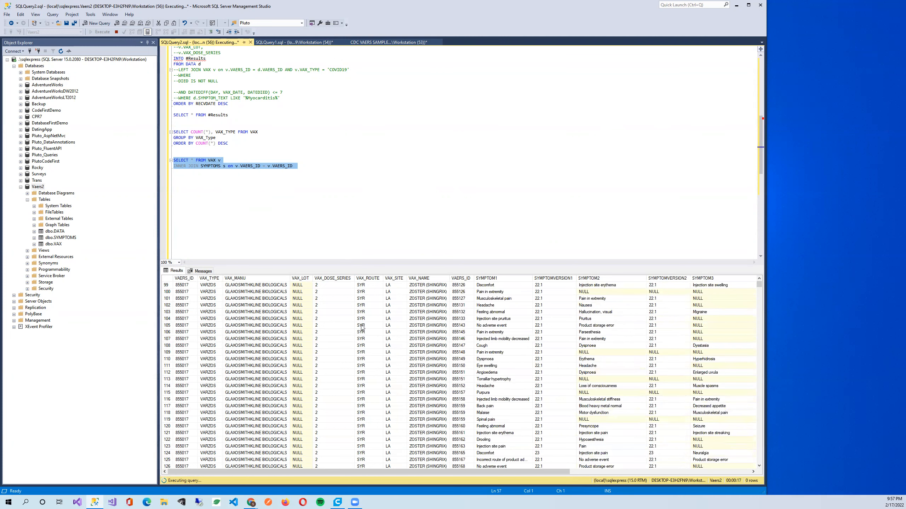
pyautogui.click(295, 217)
pyautogui.moveTo(267, 167); pyautogui.dragTo(302, 164)
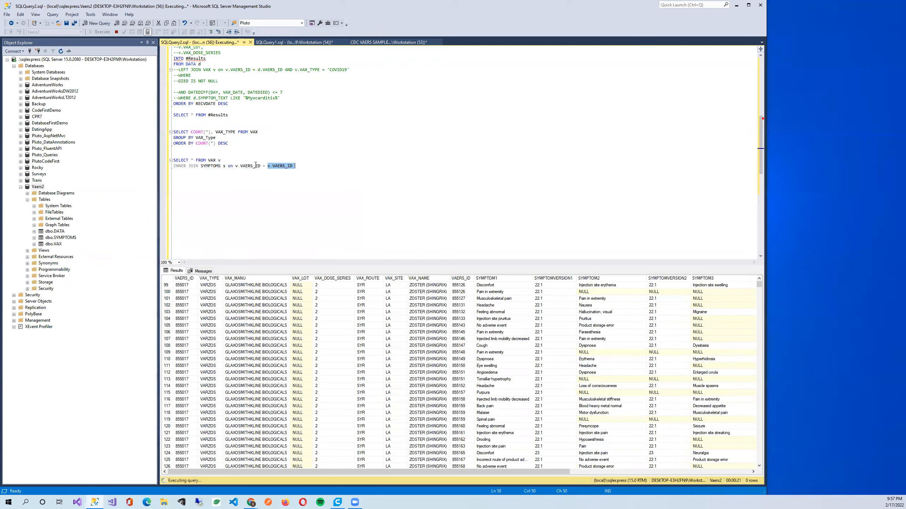
pyautogui.click(115, 32)
# Correct the join condition to v.VAERS_ID = s.VAERS_ID and run the inner join query.
pyautogui.click(317, 131)
pyautogui.click(269, 166)
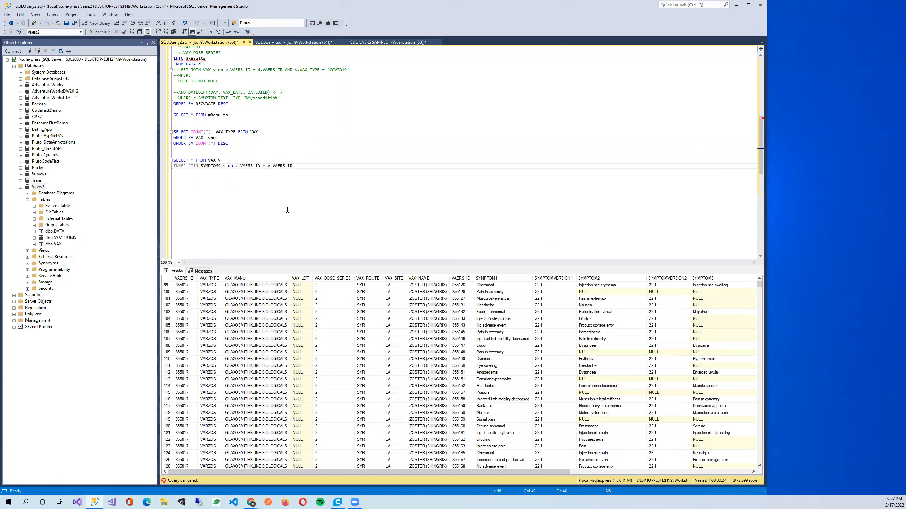
pyautogui.press('BackSpace')
pyautogui.write('s')
pyautogui.click(315, 159)
pyautogui.moveTo(323, 177); pyautogui.dragTo(130, 161)
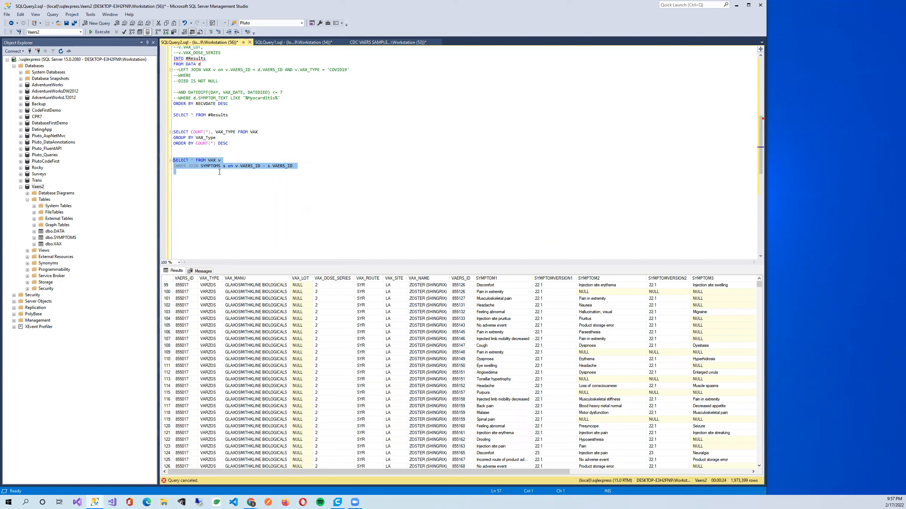
pyautogui.press('F5')
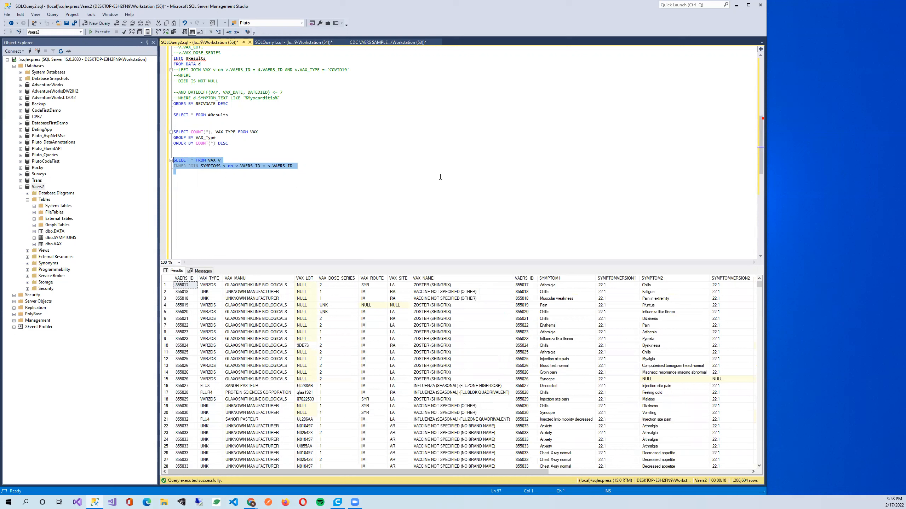
# Add the query SELECT COUNT(*) FROM VAX below the join query and run it.
pyautogui.click(440, 177)
pyautogui.press('Return')
pyautogui.write('SELECT COUNT')
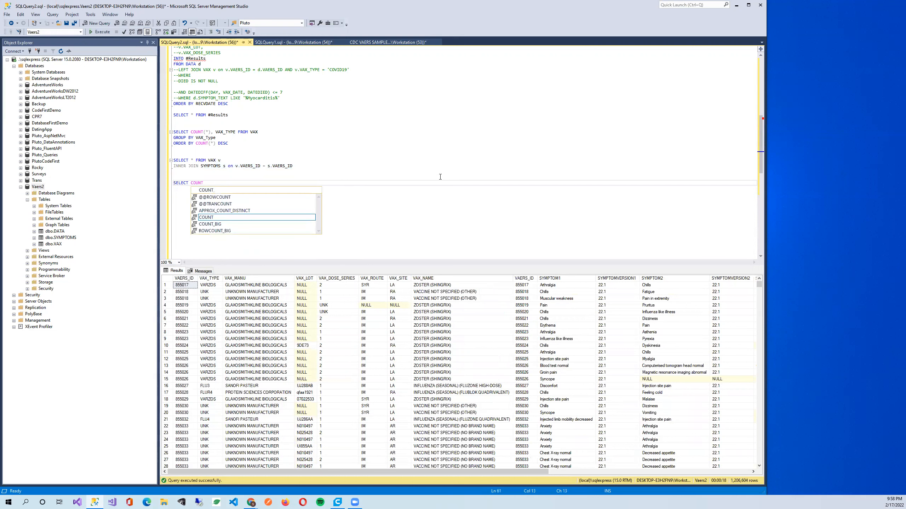
pyautogui.write('(*)')
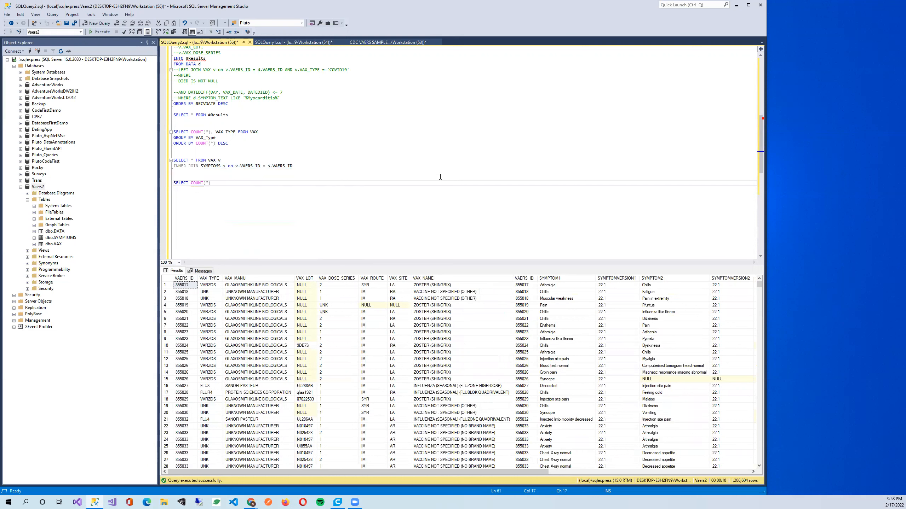
pyautogui.write(' FROM VAX')
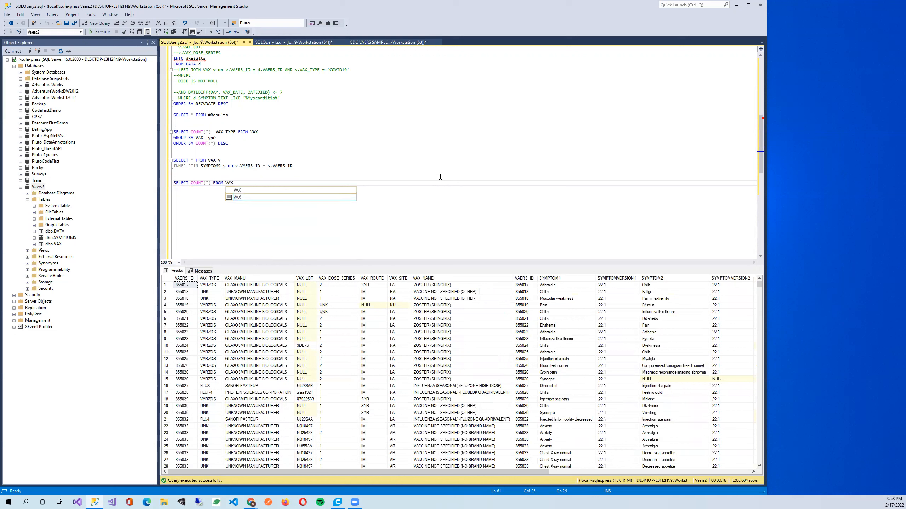
pyautogui.press('Return')
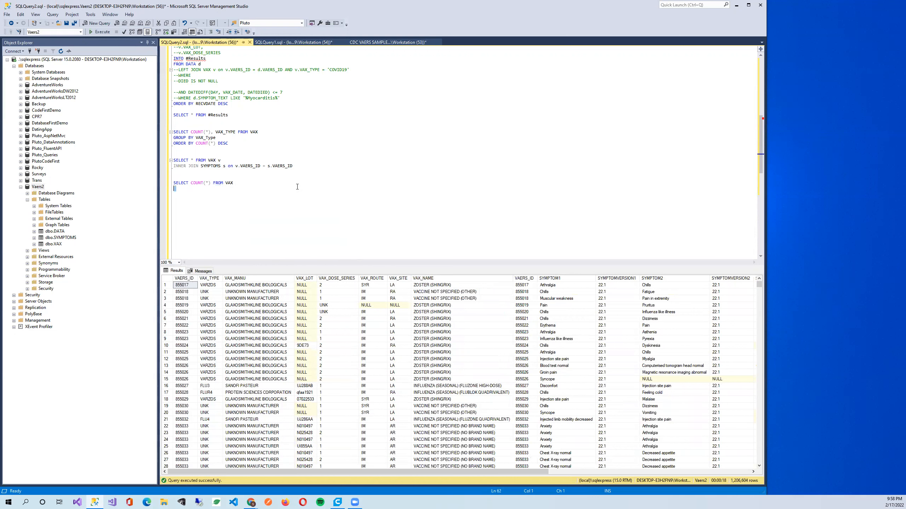
pyautogui.moveTo(248, 183); pyautogui.dragTo(158, 181)
pyautogui.press('F5')
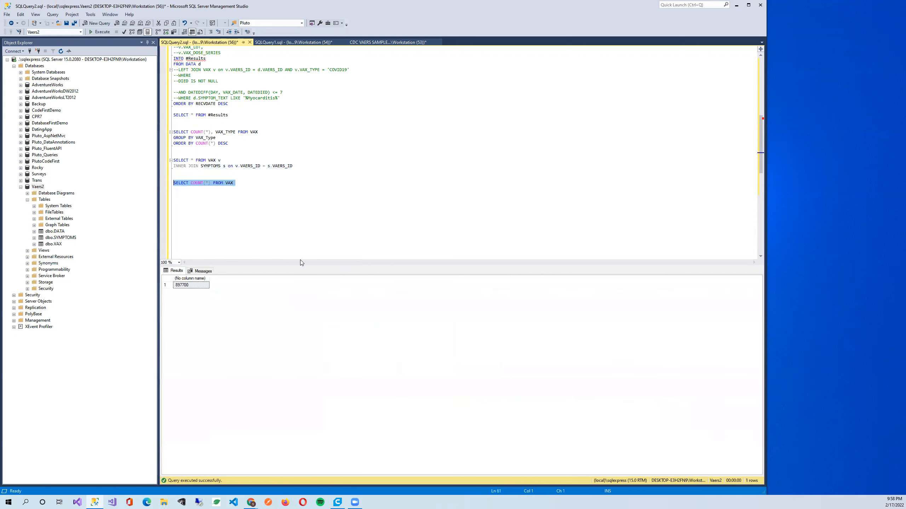
pyautogui.click(200, 286)
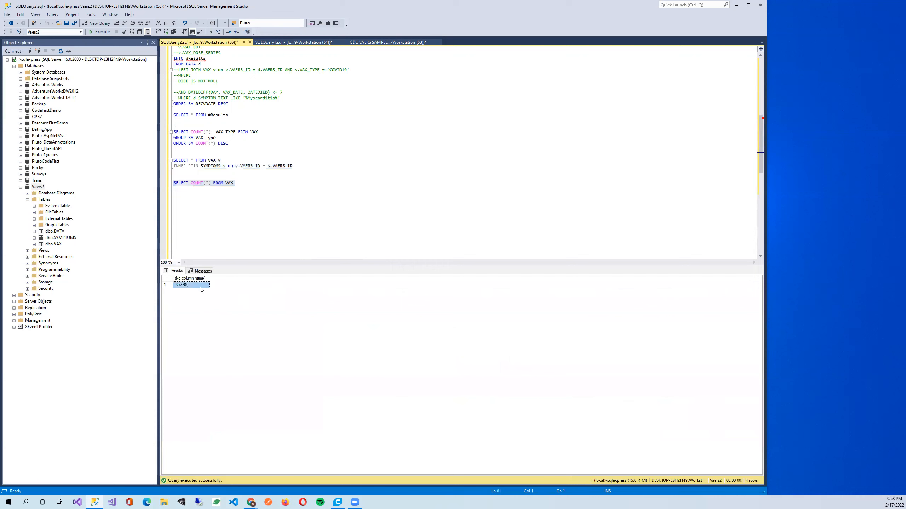
# Note the count as the comment --897700 under the VAX count query.
pyautogui.click(242, 184)
pyautogui.click(236, 231)
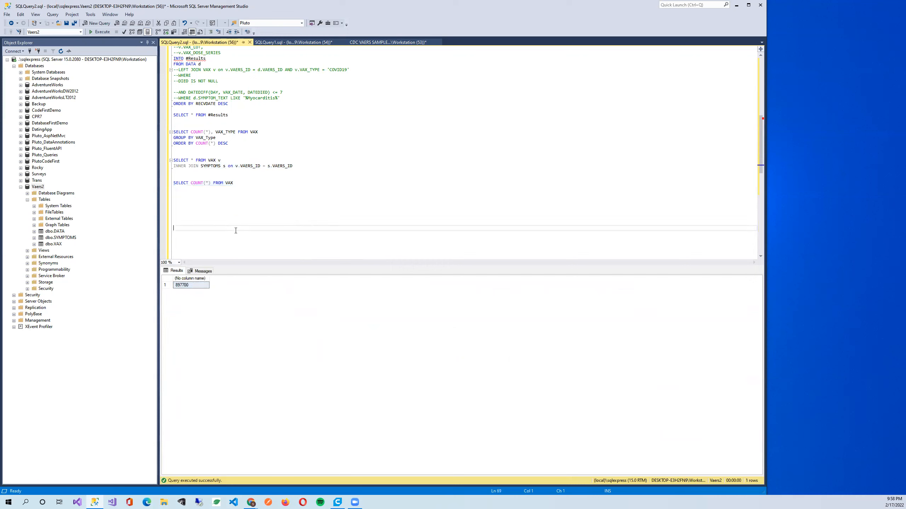
pyautogui.moveTo(298, 167); pyautogui.dragTo(171, 160)
pyautogui.click(267, 187)
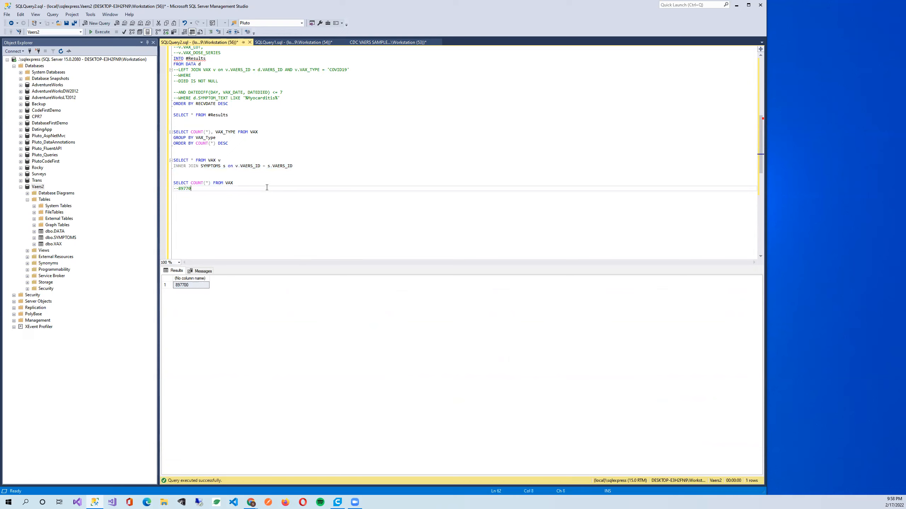
# Rerun the inner join query and note its row count as the comment --1206604 beneath it.
pyautogui.moveTo(320, 167); pyautogui.dragTo(171, 160)
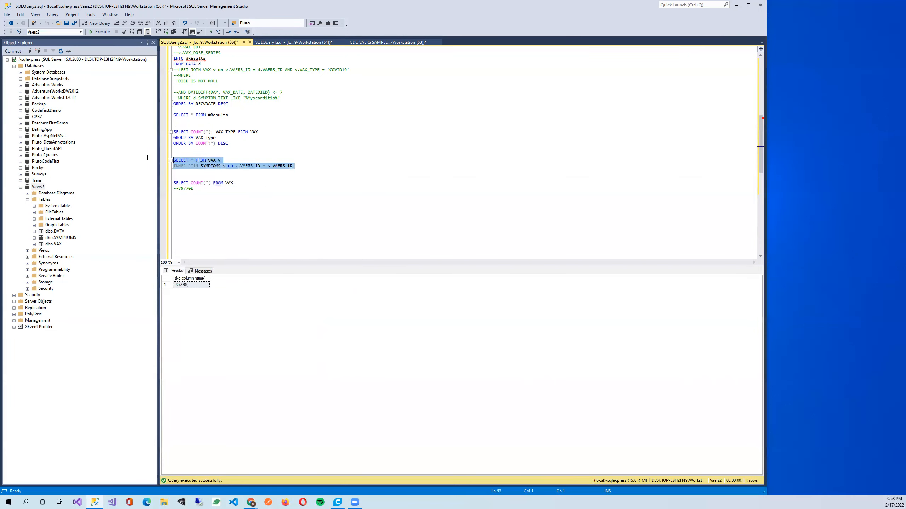
pyautogui.press('F5')
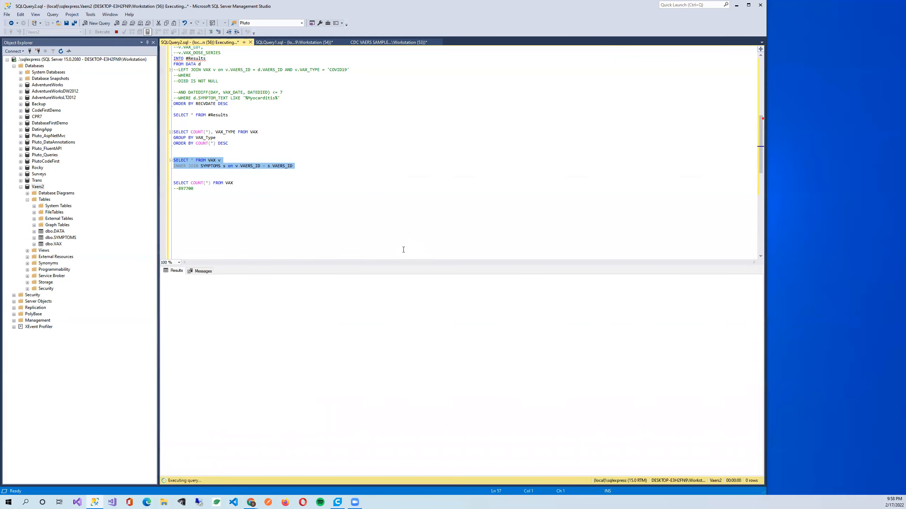
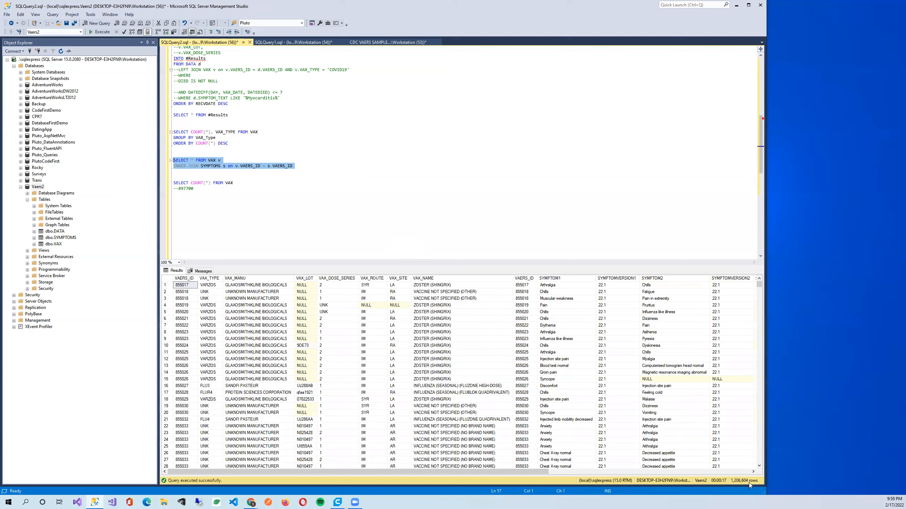
pyautogui.click(200, 172)
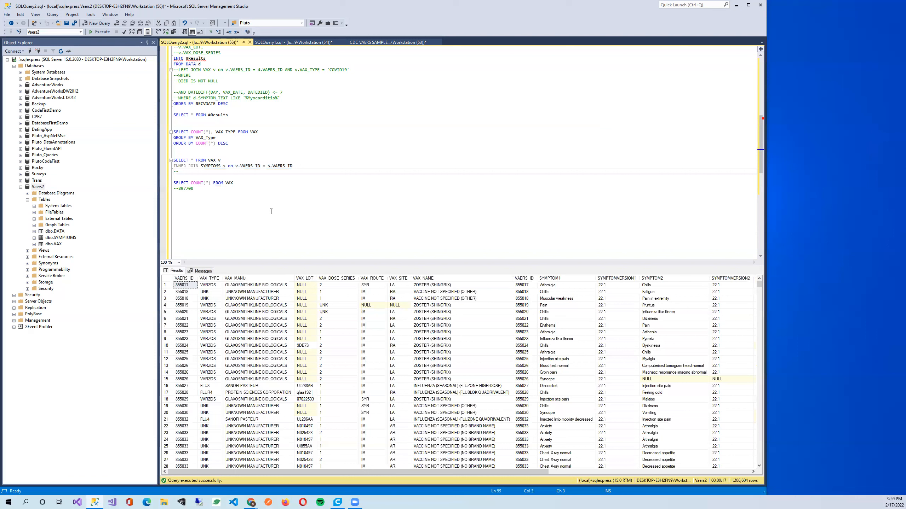
pyautogui.write('1206604')
pyautogui.click(271, 211)
# Compare the inner join query and its noted row count with the VAX count query.
pyautogui.moveTo(311, 166); pyautogui.dragTo(225, 155)
pyautogui.click(255, 186)
pyautogui.moveTo(256, 187); pyautogui.dragTo(174, 178)
pyautogui.click(288, 179)
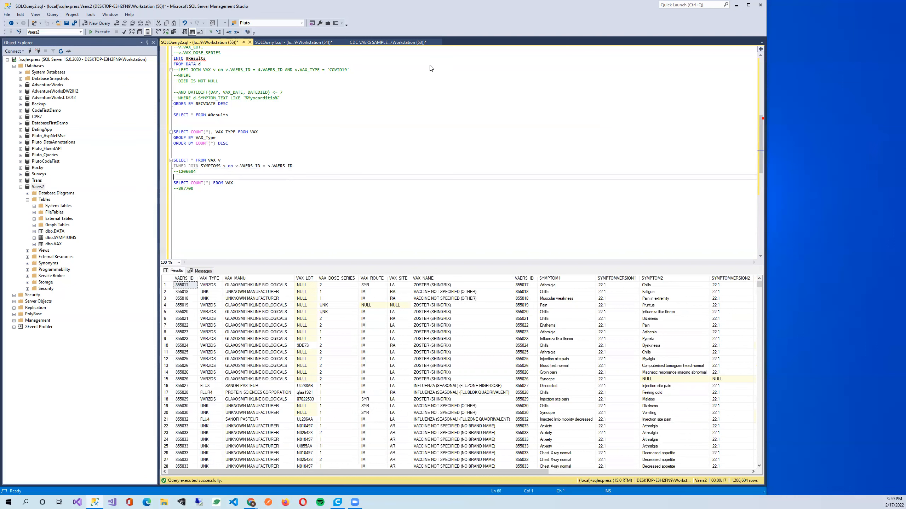
# Arrange the query window and the Chrome window with the CDC WONDER results side by side, with the query window slightly wider.
pyautogui.press('super+Left')
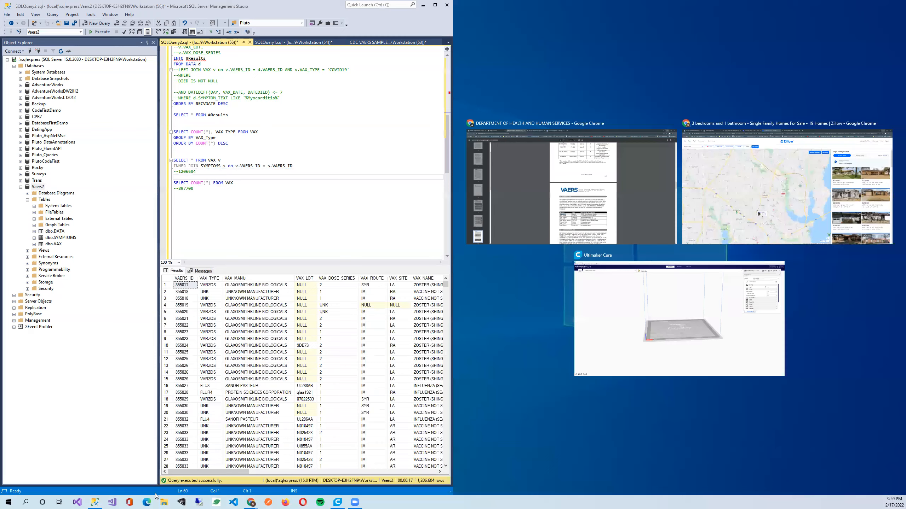
pyautogui.click(251, 502)
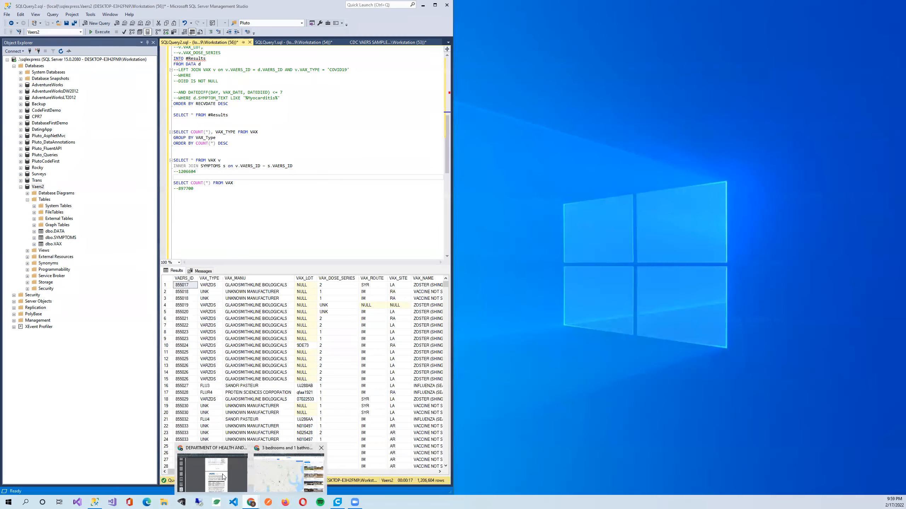
pyautogui.click(213, 467)
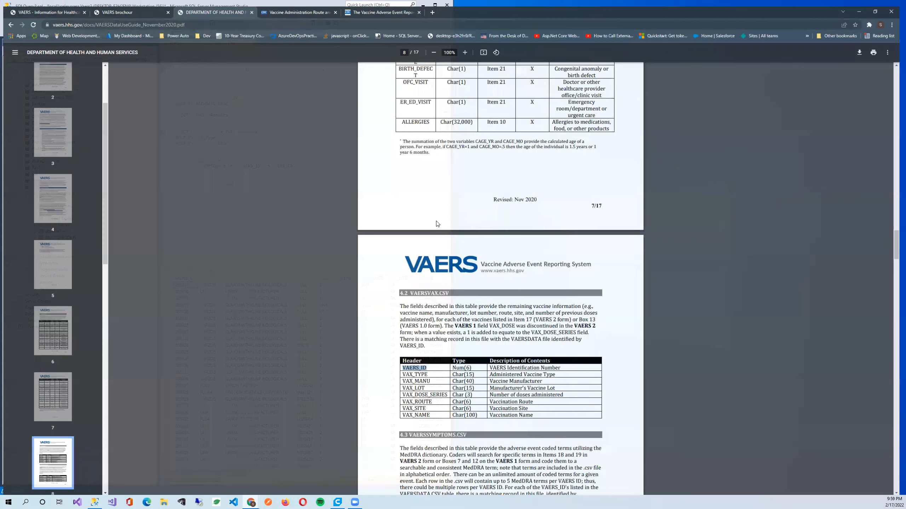
pyautogui.click(770, 14)
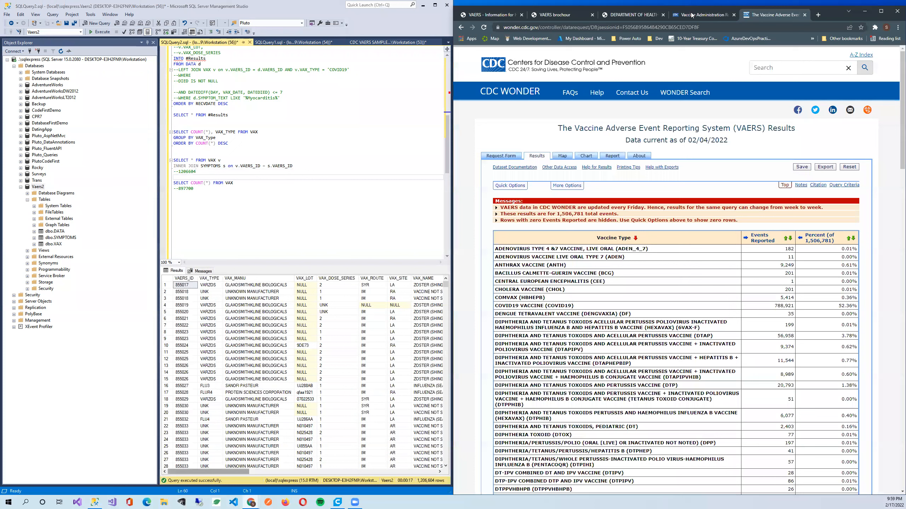
pyautogui.doubleClick(783, 306)
pyautogui.moveTo(452, 230); pyautogui.dragTo(478, 241)
pyautogui.click(401, 197)
# Return to the VAERS request form in CDC WONDER and expand the M group in the symptoms finder.
pyautogui.click(484, 56)
pyautogui.click(486, 27)
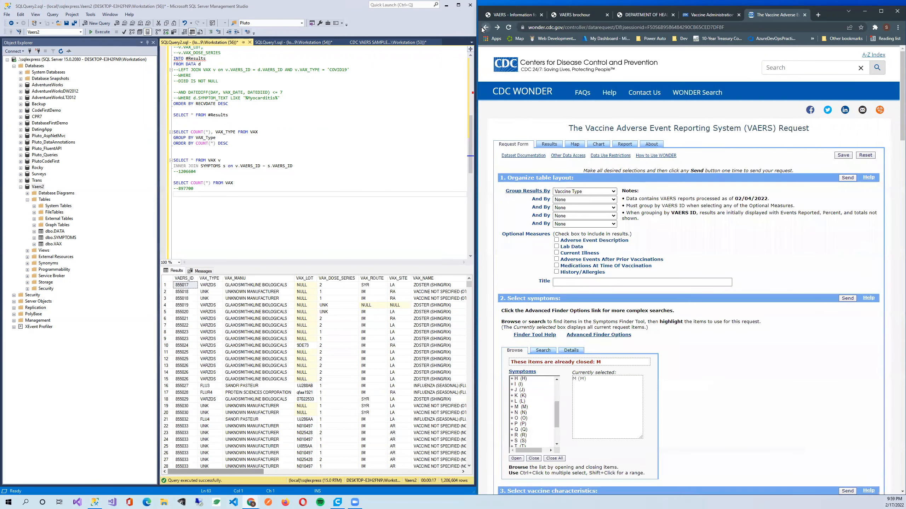
pyautogui.scroll(-2, 594, 320)
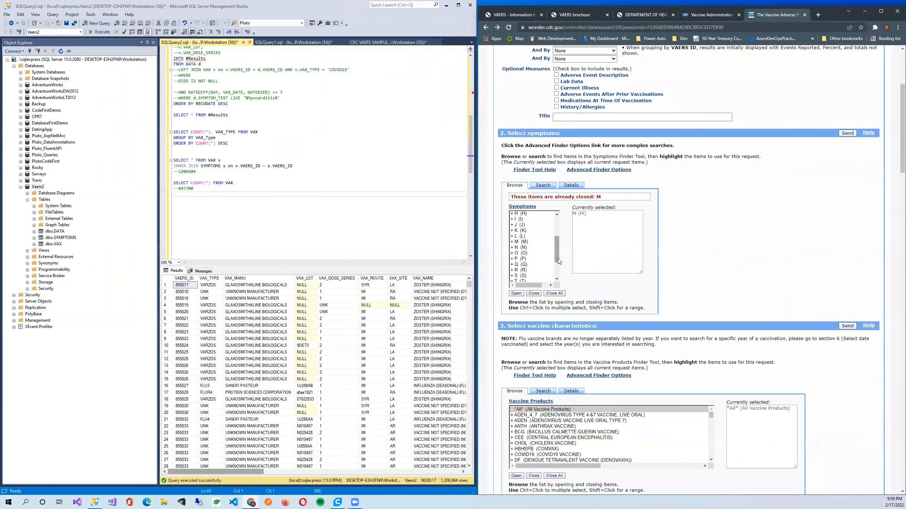
pyautogui.scroll(-2, 559, 265)
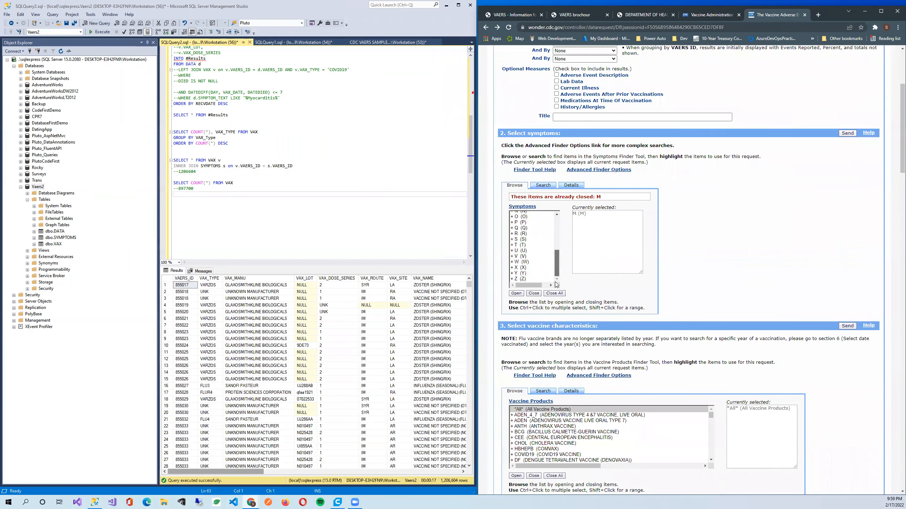
pyautogui.moveTo(559, 262); pyautogui.dragTo(557, 248)
pyautogui.doubleClick(541, 243)
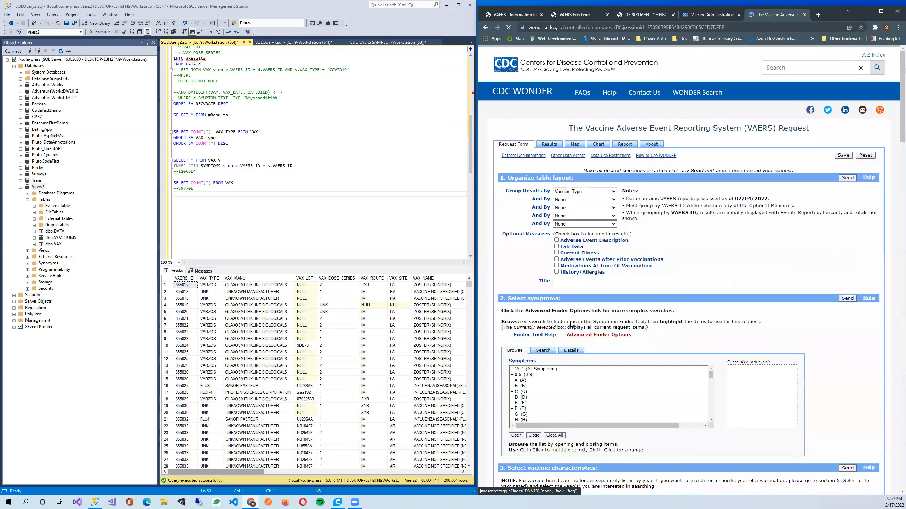
pyautogui.scroll(-4, 508, 267)
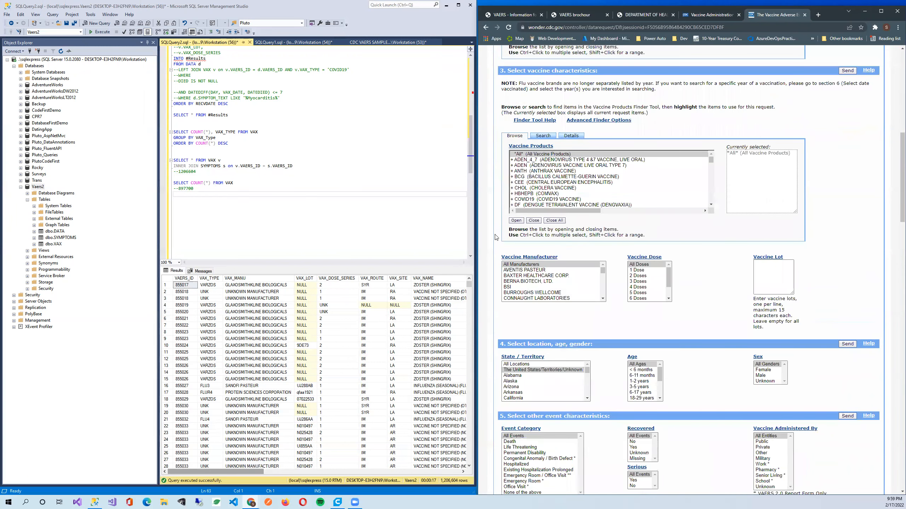
# Check the Friday dates around February 4, 2022 in the system calendar to work out the weekly VAERS update schedule.
pyautogui.click(894, 504)
pyautogui.click(876, 312)
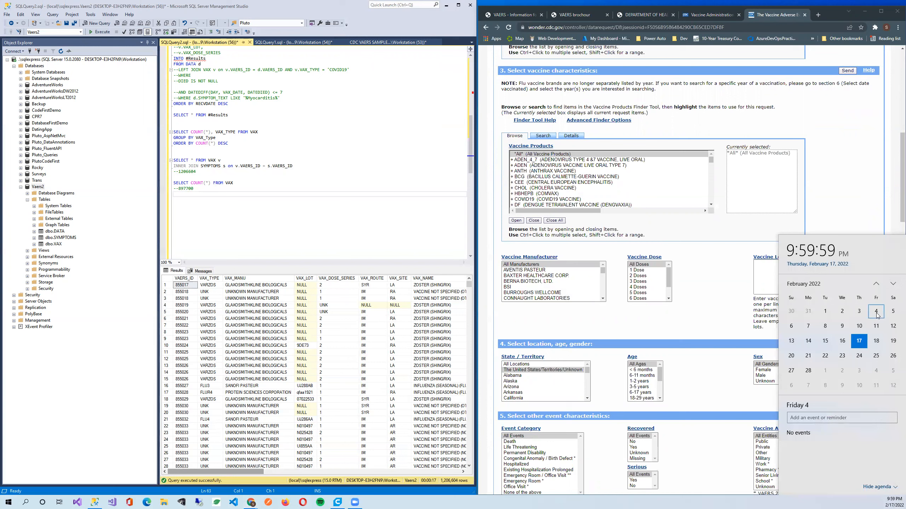
pyautogui.click(876, 324)
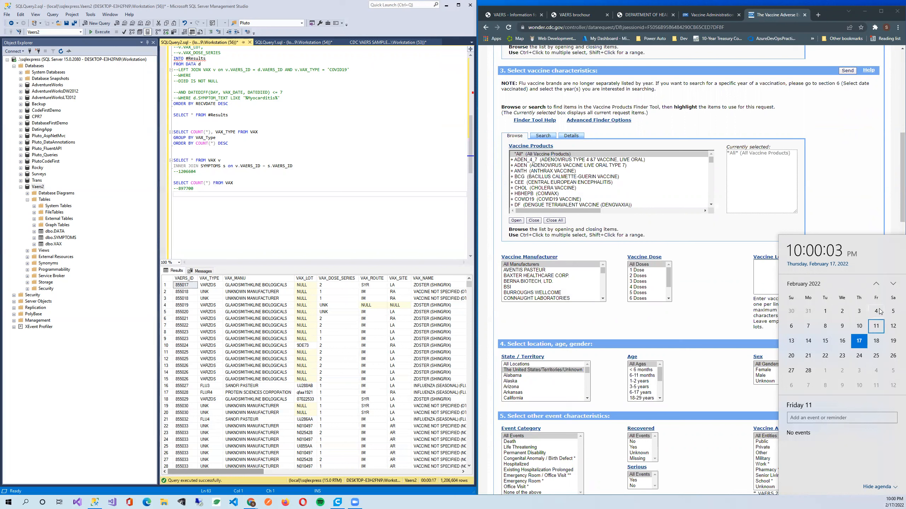
pyautogui.click(878, 313)
pyautogui.click(879, 343)
pyautogui.click(879, 329)
pyautogui.click(876, 343)
pyautogui.click(875, 355)
pyautogui.click(876, 342)
pyautogui.click(876, 326)
pyautogui.click(877, 313)
# Check the download dates of the VAERS archives and CSV files in the Downloads folder in File Explorer, then close it.
pyautogui.click(163, 503)
pyautogui.click(341, 118)
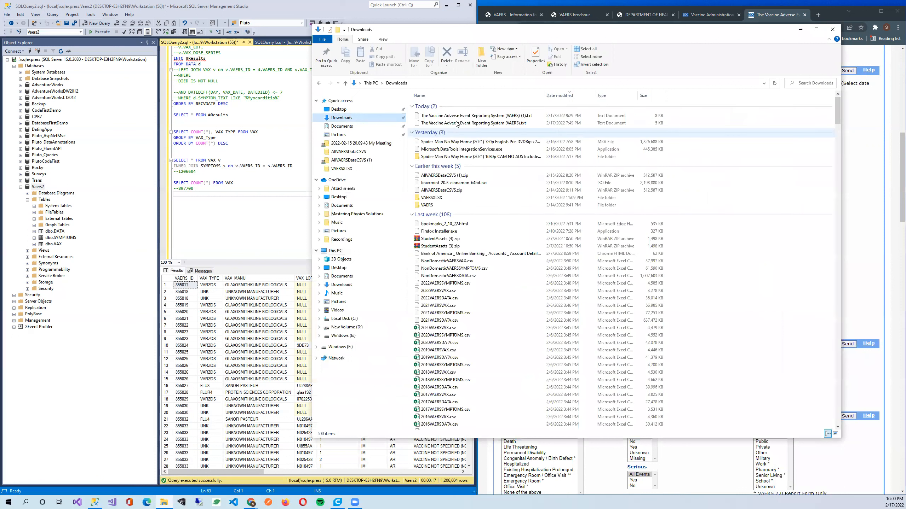
pyautogui.click(468, 190)
pyautogui.scroll(-5, 468, 192)
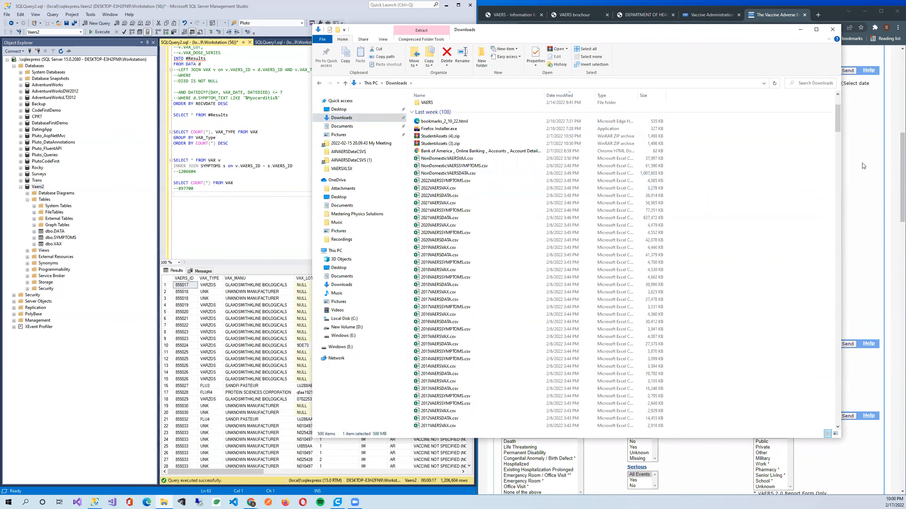
pyautogui.moveTo(835, 122); pyautogui.dragTo(841, 119)
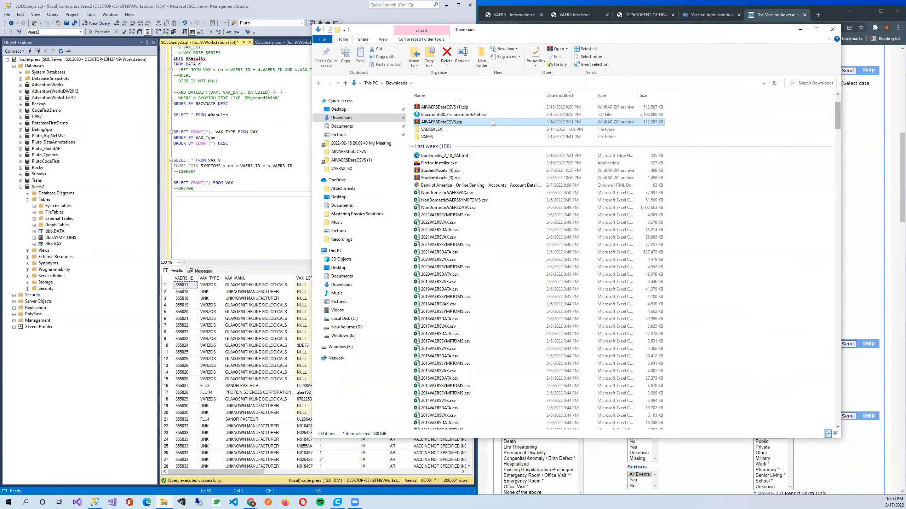
pyautogui.click(832, 30)
# Choose 10028606 (MYOCARDITIS) under M as the only symptom in the CDC WONDER request form.
pyautogui.scroll(-10, 564, 227)
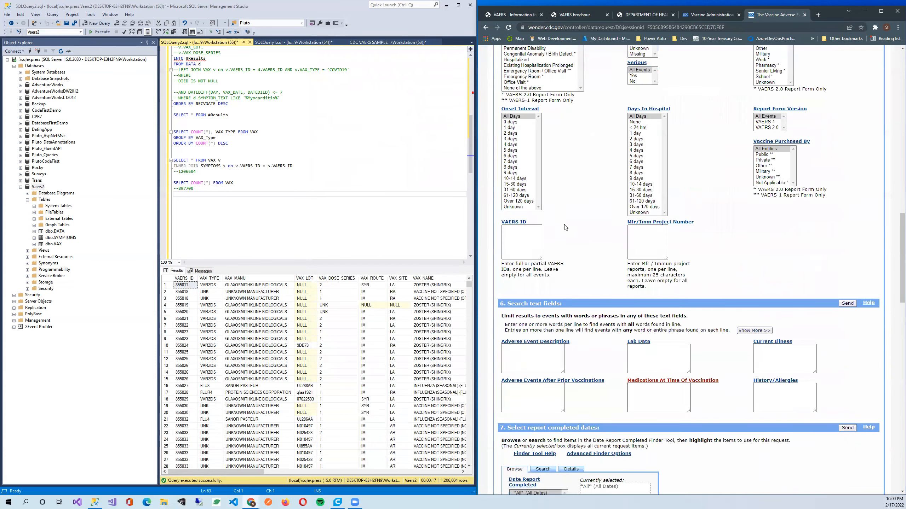
pyautogui.scroll(15, 564, 228)
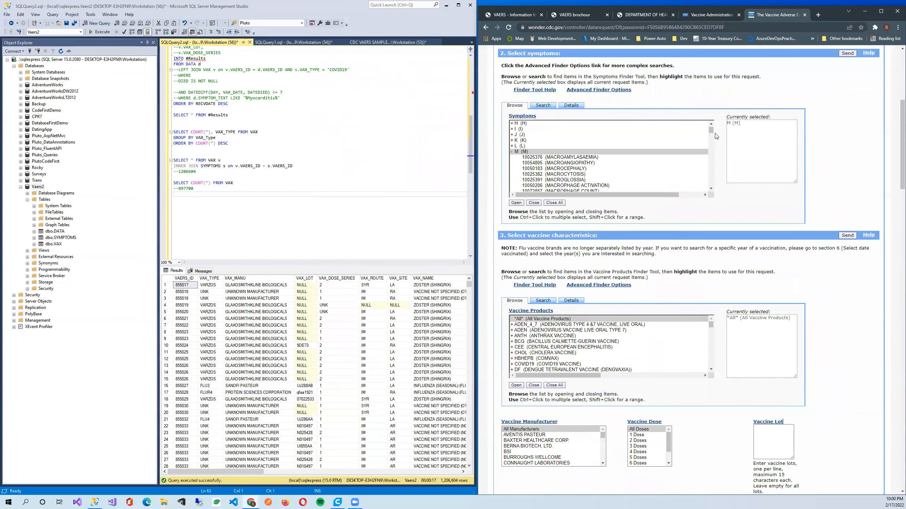
pyautogui.moveTo(710, 131); pyautogui.dragTo(711, 138)
pyautogui.scroll(-20, 649, 163)
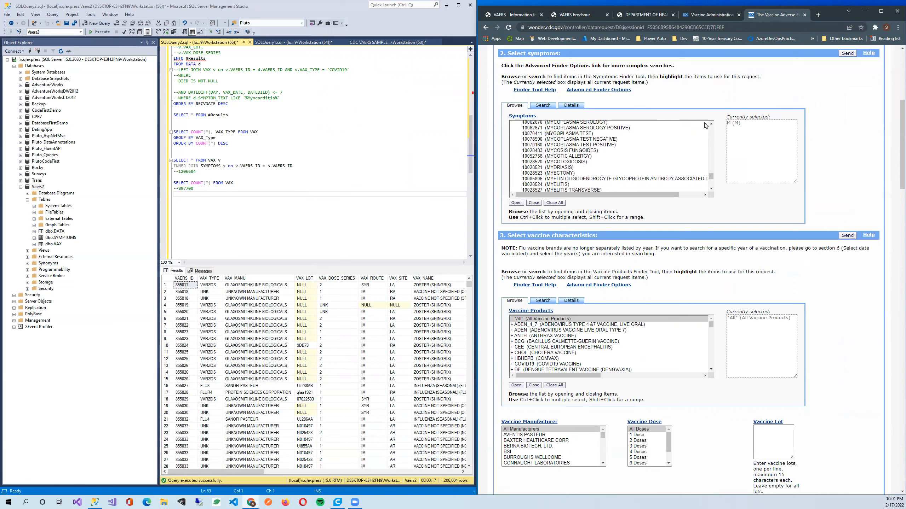
pyautogui.click(707, 122)
pyautogui.click(711, 123)
pyautogui.click(710, 123)
pyautogui.click(710, 191)
pyautogui.click(710, 190)
pyautogui.click(710, 191)
pyautogui.click(710, 191)
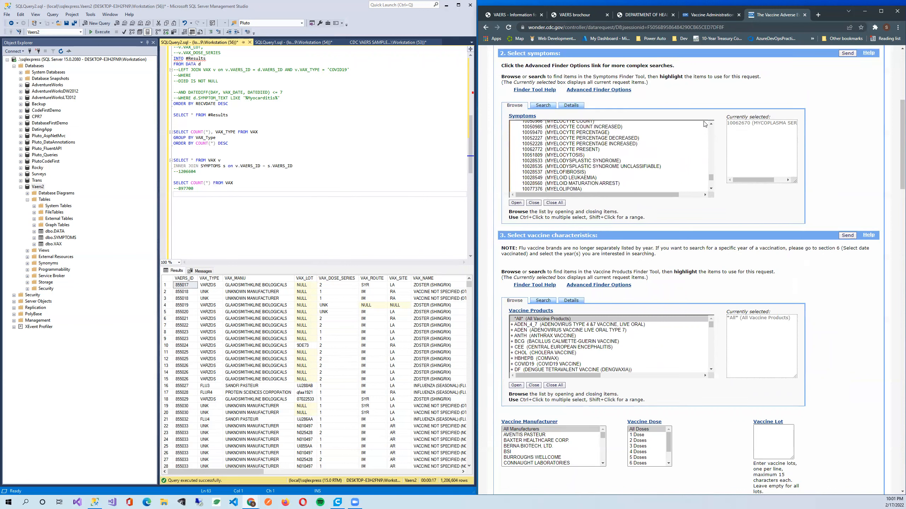
pyautogui.click(711, 125)
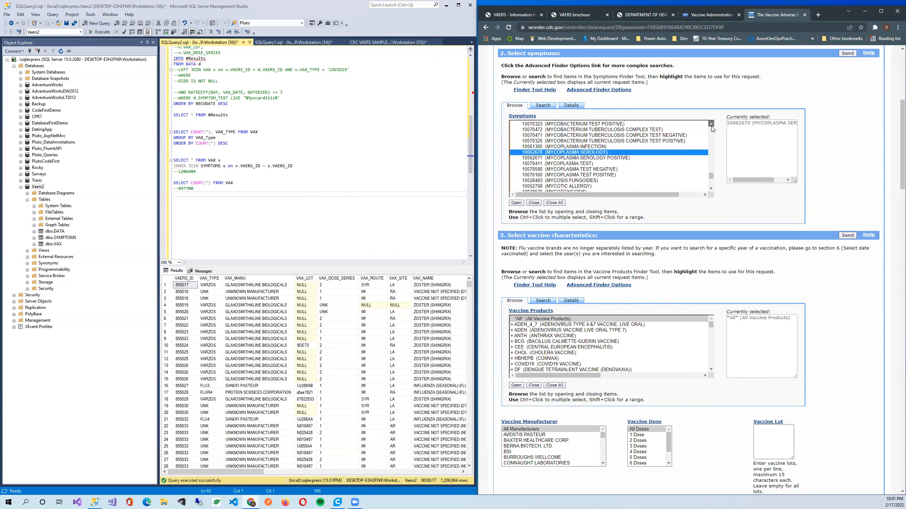
pyautogui.click(711, 125)
pyautogui.moveTo(712, 179); pyautogui.dragTo(712, 182)
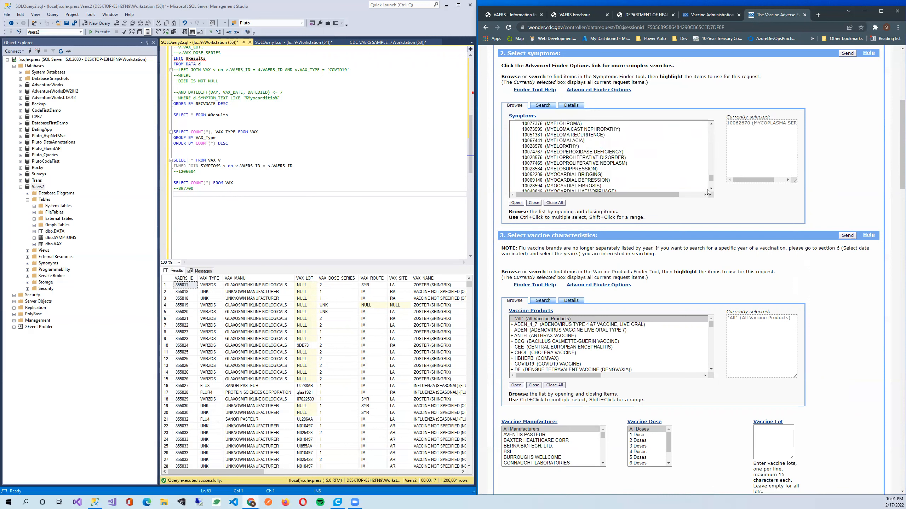
pyautogui.click(711, 189)
pyautogui.click(711, 189)
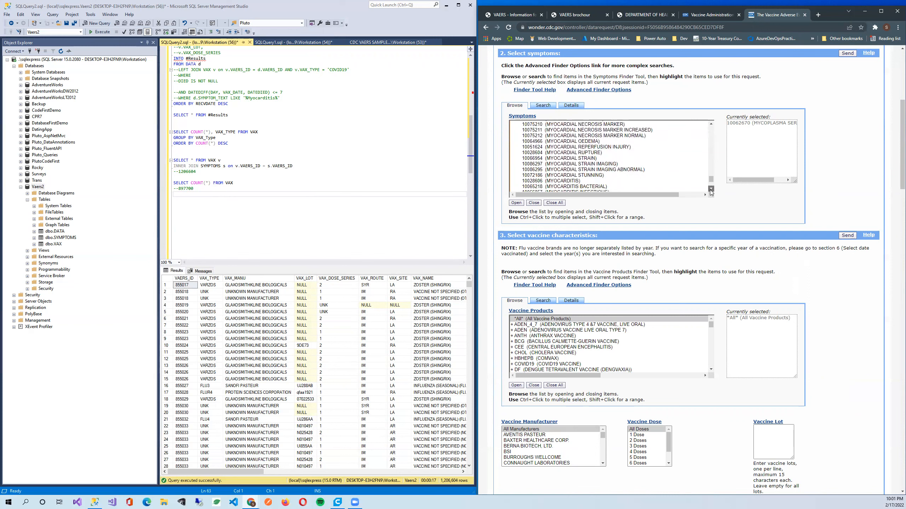
pyautogui.click(585, 151)
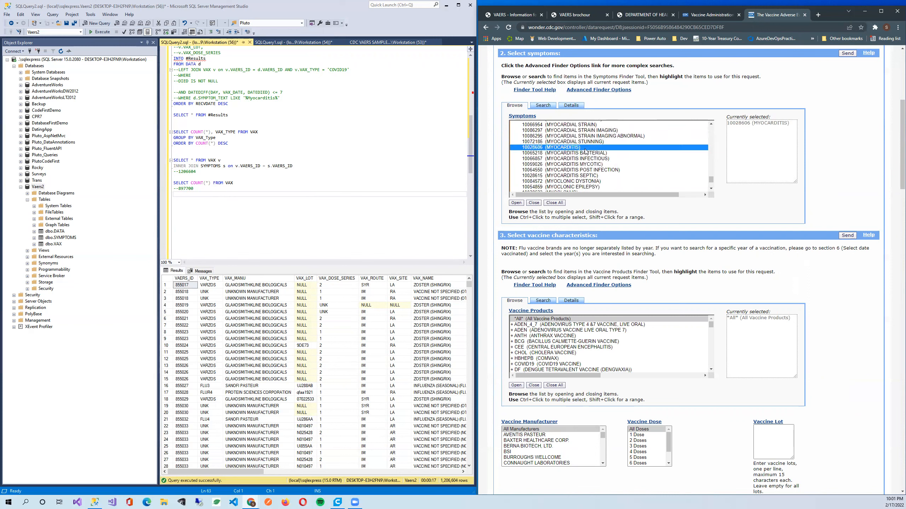
pyautogui.click(822, 182)
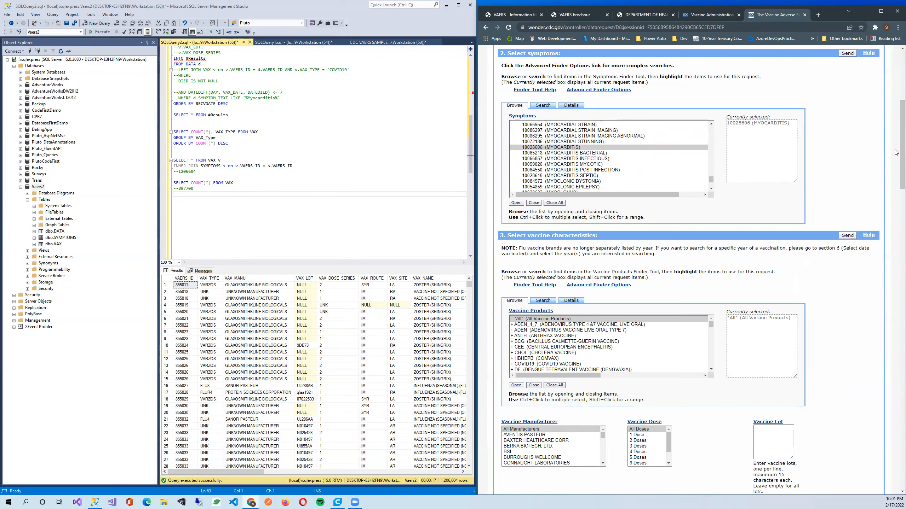
# Submit the CDC WONDER request for myocarditis events grouped by vaccine type.
pyautogui.scroll(-3, 896, 153)
pyautogui.scroll(-10, 892, 482)
pyautogui.click(673, 362)
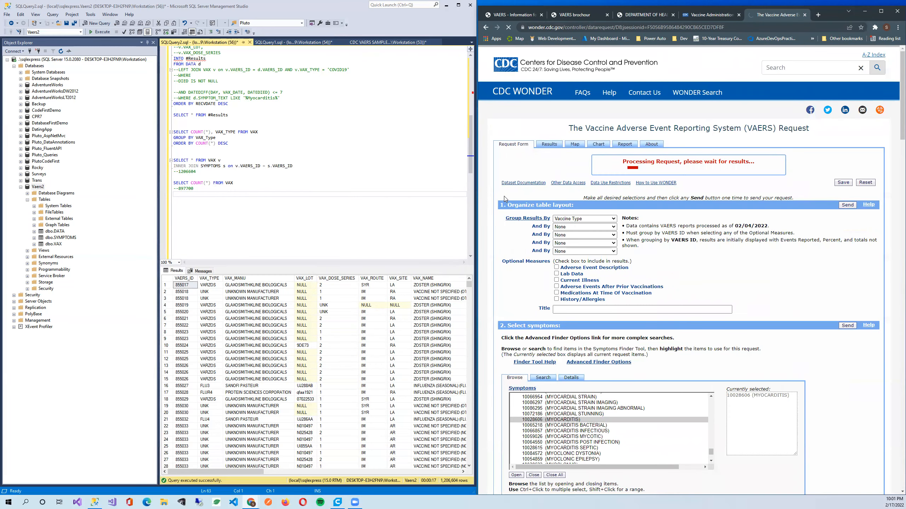
# Start a WHERE clause on the s alias on a new line below the inner join of VAX and SYMPTOMS.
pyautogui.click(282, 183)
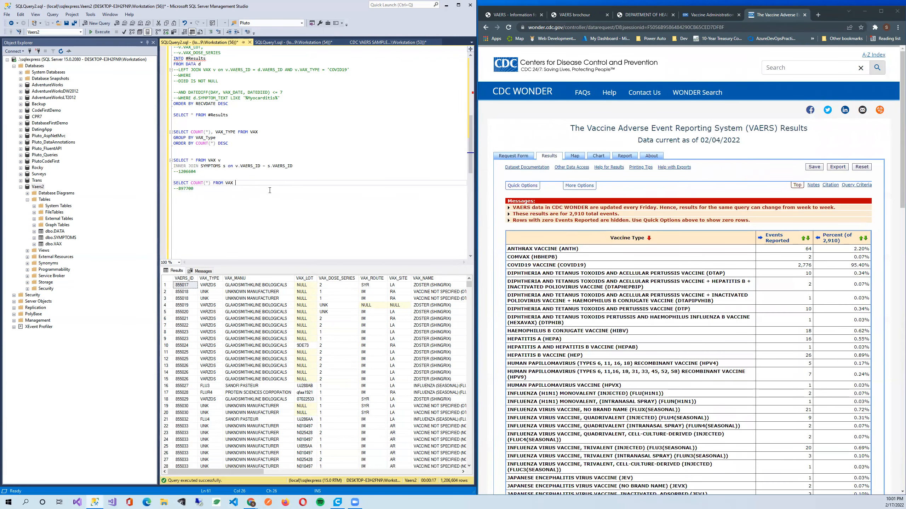
pyautogui.moveTo(272, 186); pyautogui.dragTo(162, 182)
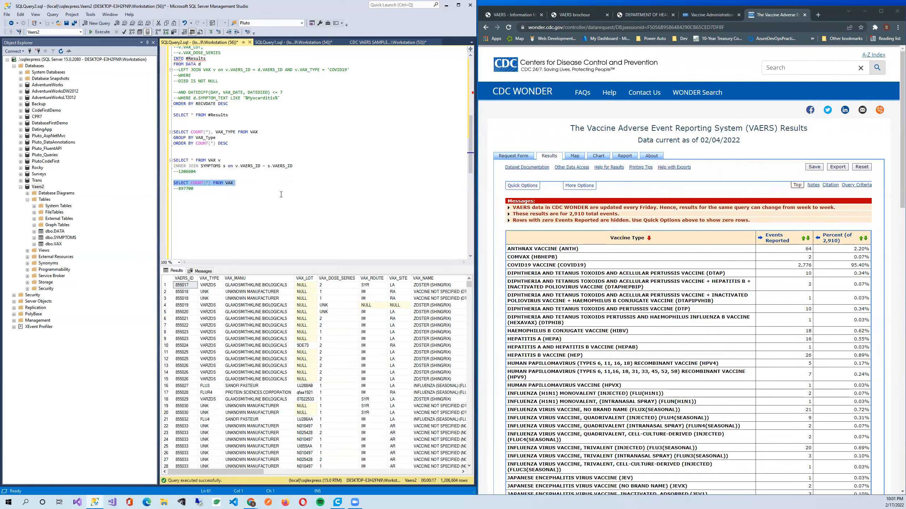
pyautogui.click(302, 167)
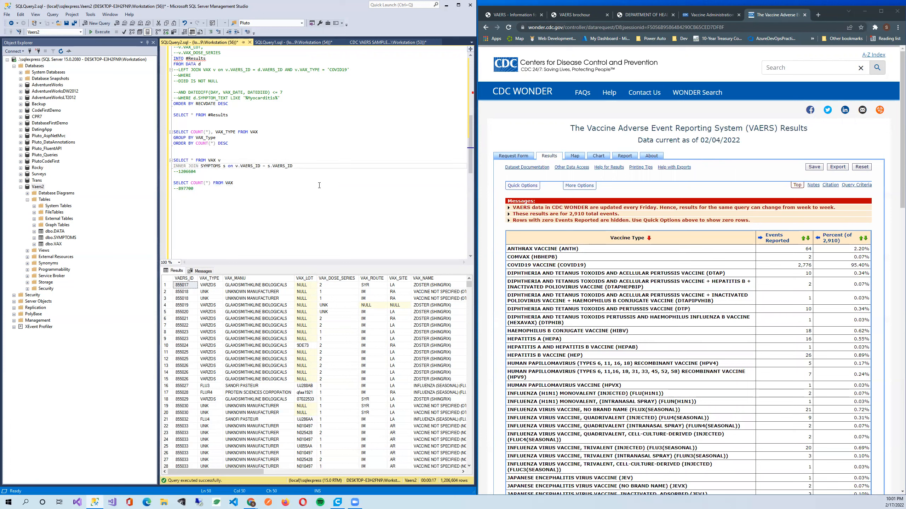
pyautogui.press('Return')
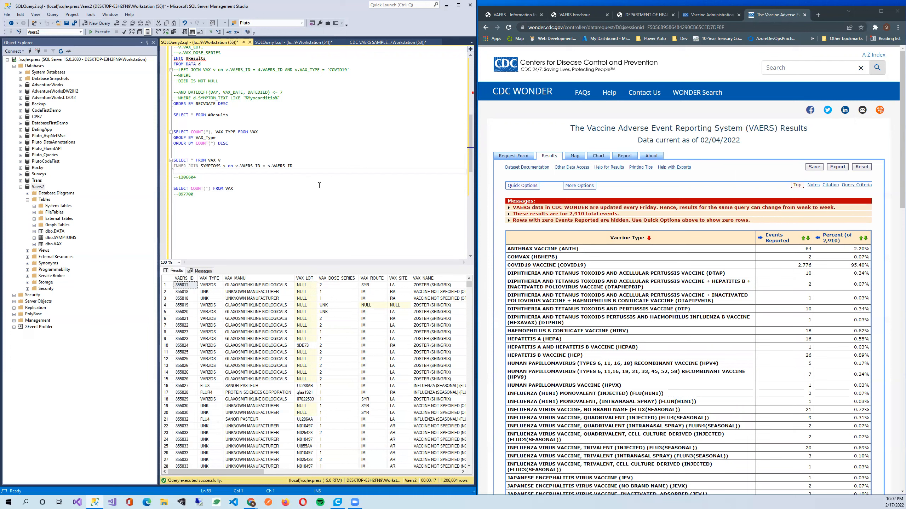
pyautogui.write('LI')
pyautogui.press('BackSpace')
pyautogui.press('BackSpace')
pyautogui.write('WHERE s.')
# Copy the commented '%Myocarditis%' filter on SYMPTOM1 to SYMPTOM5 from the earlier query and paste it over the started WHERE clause.
pyautogui.moveTo(238, 473); pyautogui.dragTo(377, 463)
pyautogui.scroll(9, 243, 166)
pyautogui.moveTo(273, 115); pyautogui.dragTo(173, 92)
pyautogui.hotkey('ctrl', 'c')
pyautogui.scroll(-9, 276, 166)
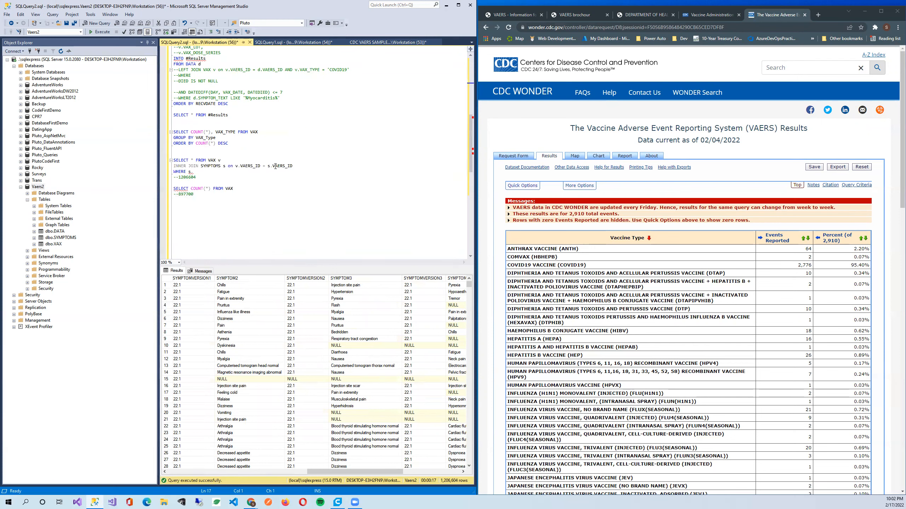
pyautogui.click(229, 190)
pyautogui.moveTo(193, 171); pyautogui.dragTo(173, 171)
pyautogui.hotkey('ctrl', 'v')
# Uncomment all five lines of the pasted myocarditis filter so that it applies to the inner join query.
pyautogui.click(283, 183)
pyautogui.moveTo(285, 199); pyautogui.dragTo(169, 174)
pyautogui.press('Delete')
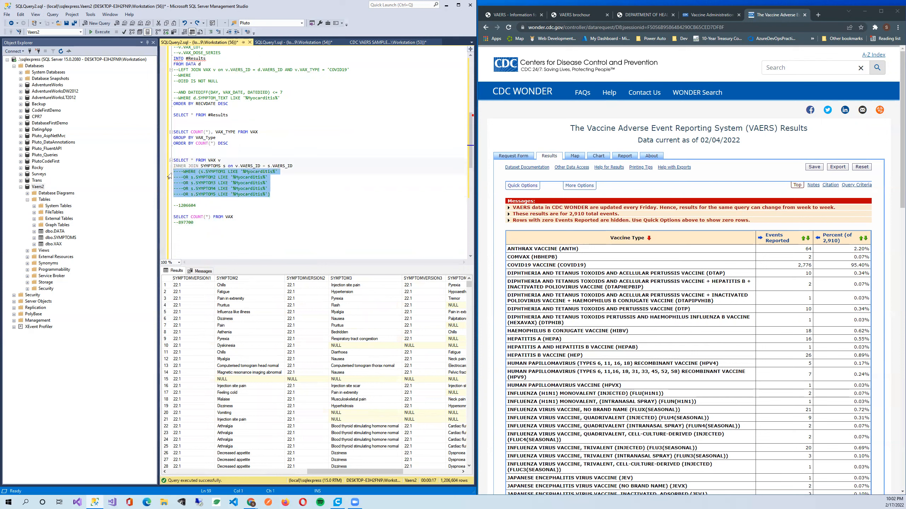
pyautogui.hotkey('ctrl', 'k')
pyautogui.hotkey('ctrl', 'u')
pyautogui.click(169, 174)
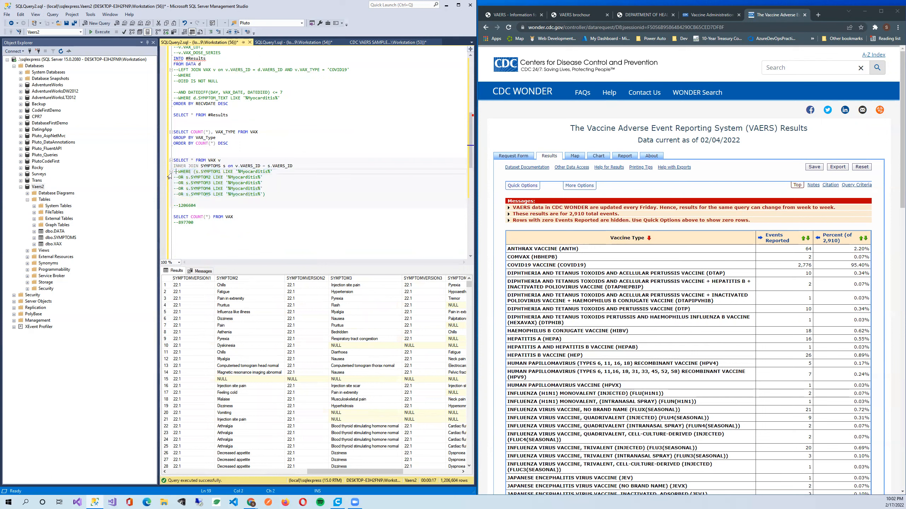
pyautogui.moveTo(282, 196); pyautogui.dragTo(169, 174)
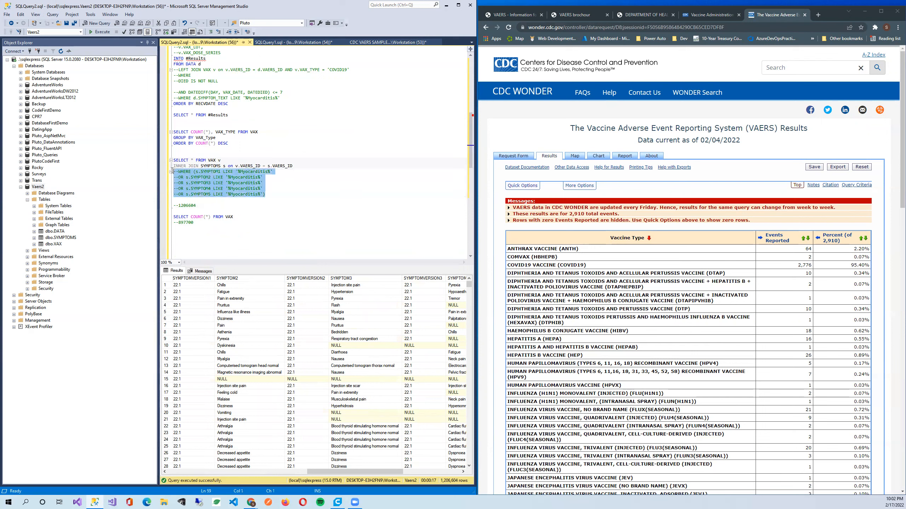
pyautogui.hotkey('ctrl', 'k')
pyautogui.hotkey('ctrl', 'u')
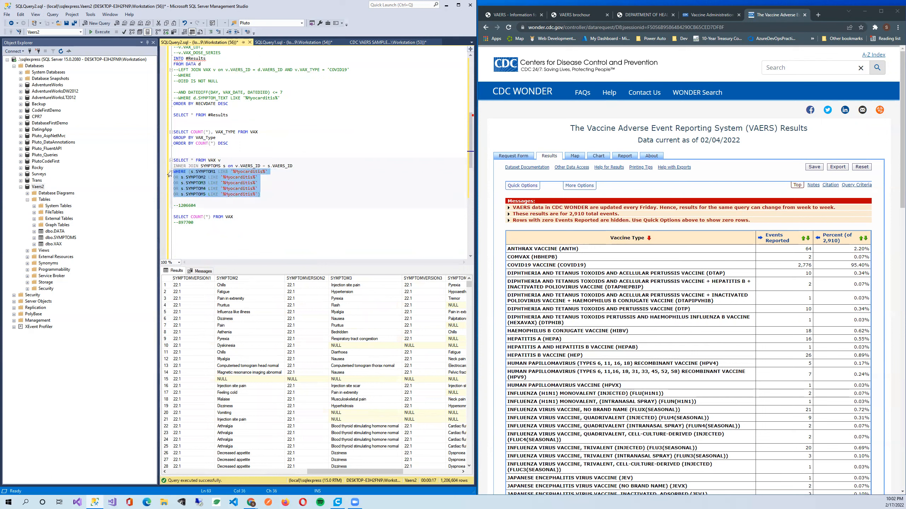
# Run the VAX and SYMPTOMS join query filtered on '%Myocarditis%' and widen the query window over the browser.
pyautogui.moveTo(285, 194); pyautogui.dragTo(174, 154)
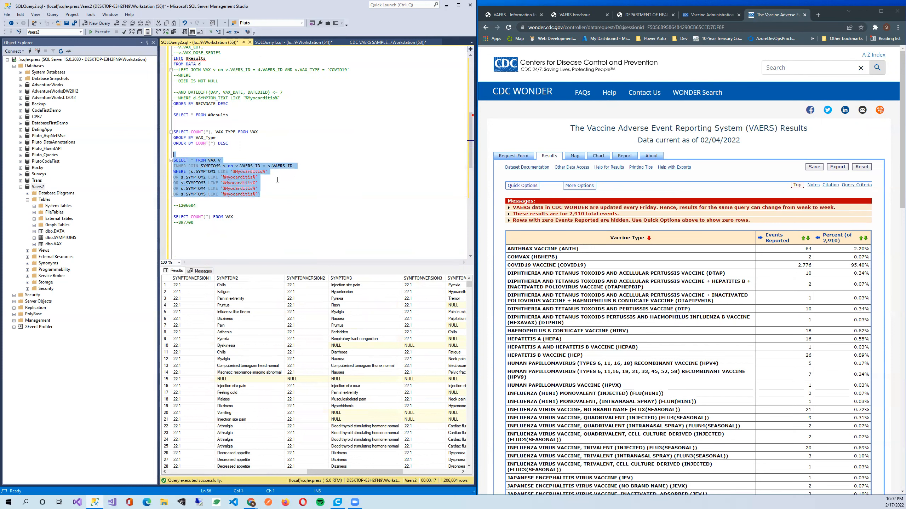
pyautogui.press('F5')
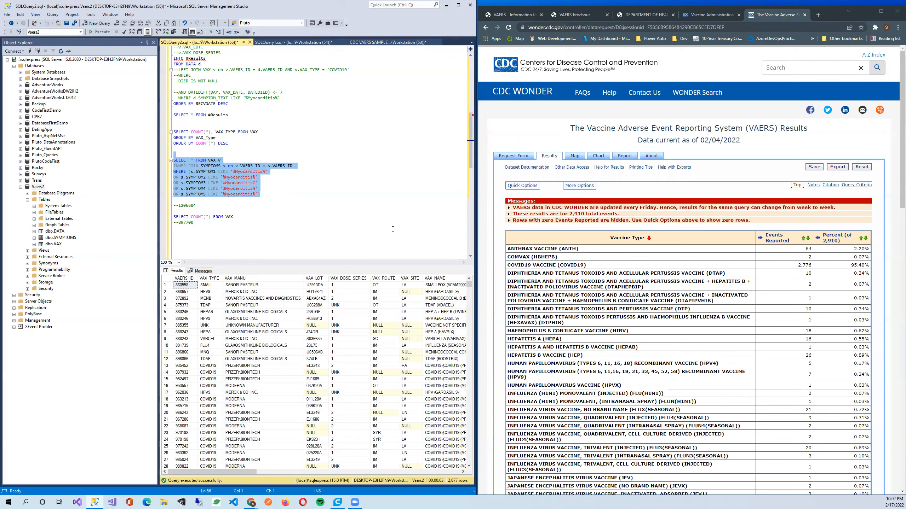
pyautogui.click(477, 233)
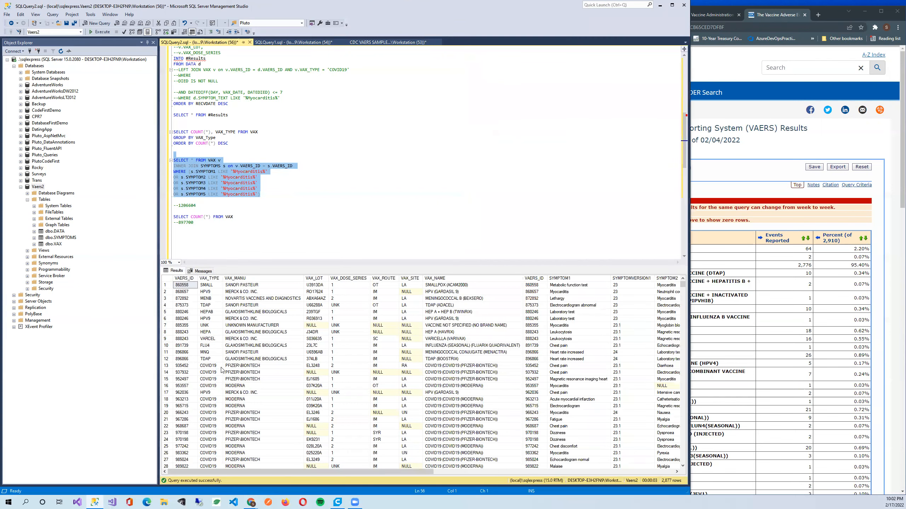
pyautogui.click(210, 367)
# Add the condition AND VAX_TYPE LIKE '%COVID19%' to the Myocarditis query and run the whole query.
pyautogui.click(292, 196)
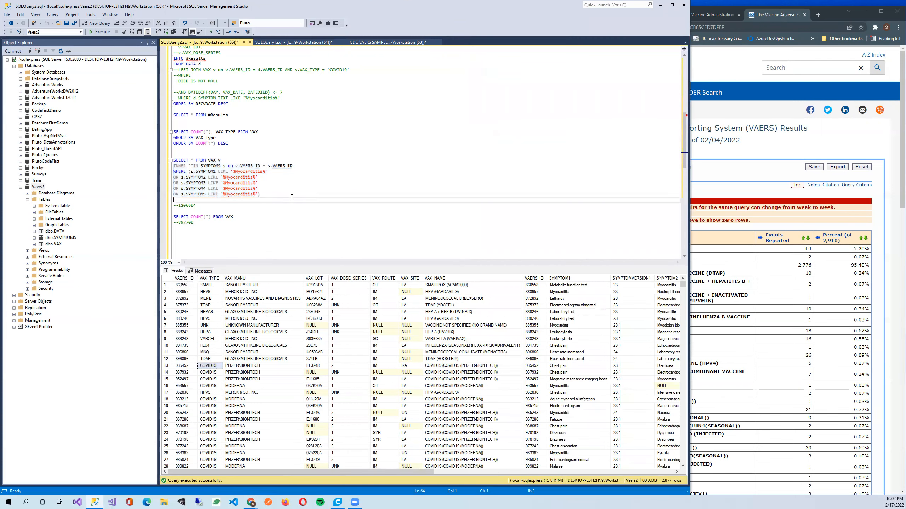
pyautogui.press('Return')
pyautogui.write("'")
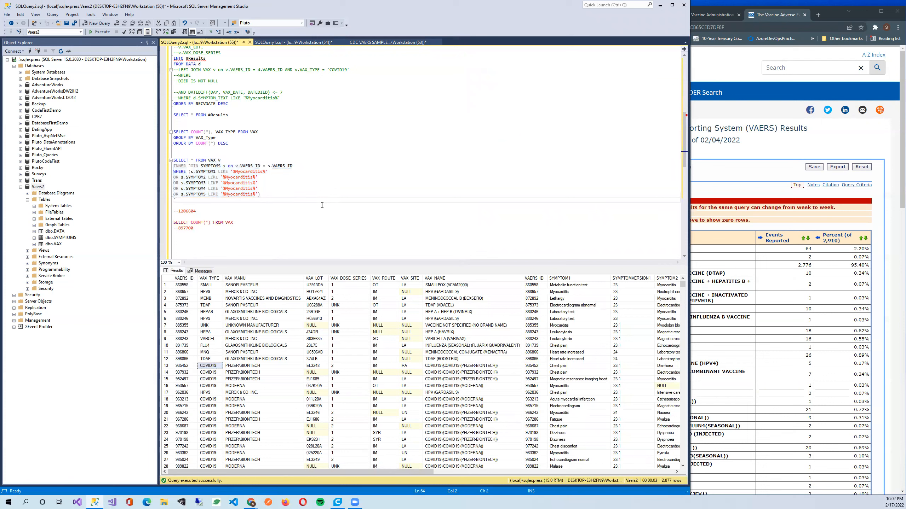
pyautogui.write('A')
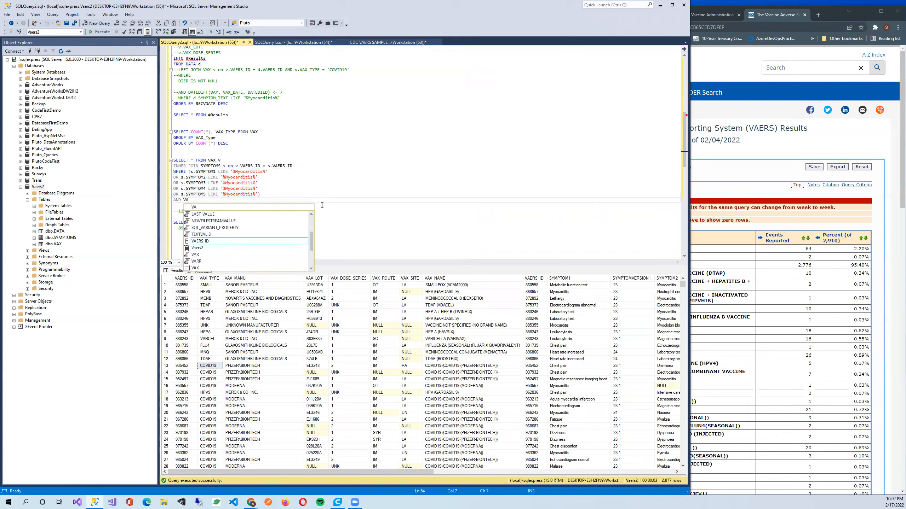
pyautogui.write("X_TYPE LIKE '%COVID")
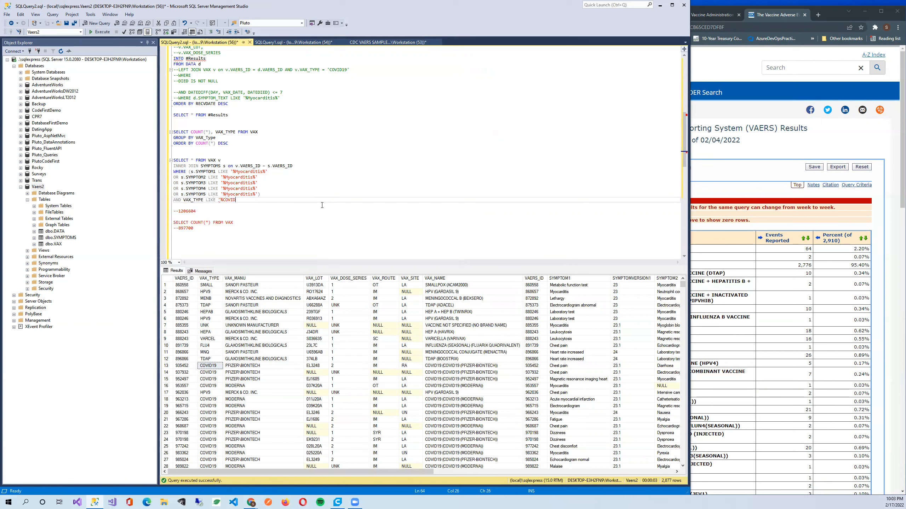
pyautogui.write("19'")
pyautogui.press('Left')
pyautogui.moveTo(271, 206); pyautogui.dragTo(162, 156)
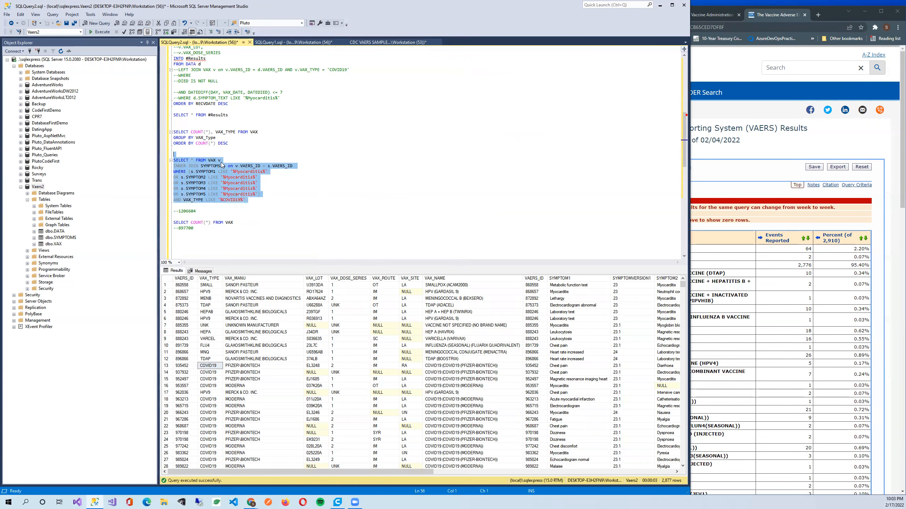
pyautogui.press('F5')
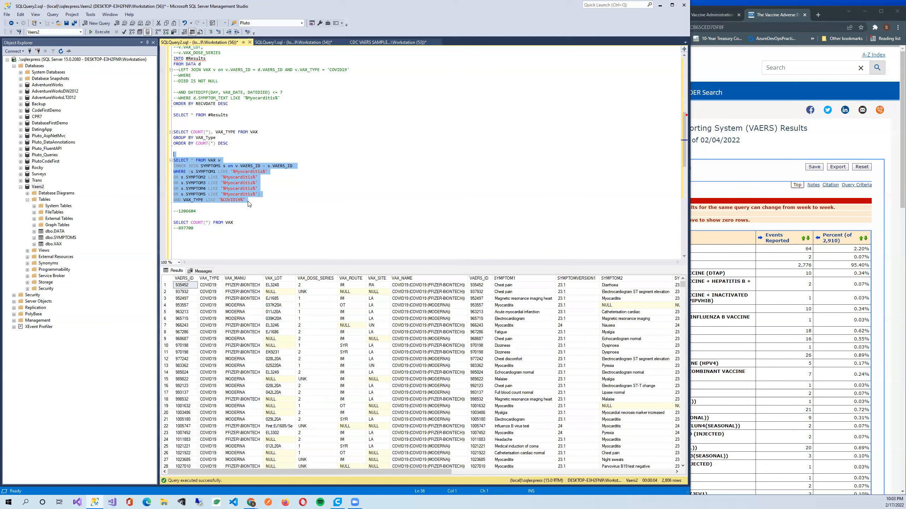
# Change the vaccine condition to the exact match VAX_TYPE = 'COVID19' and run the Myocarditis query.
pyautogui.click(219, 200)
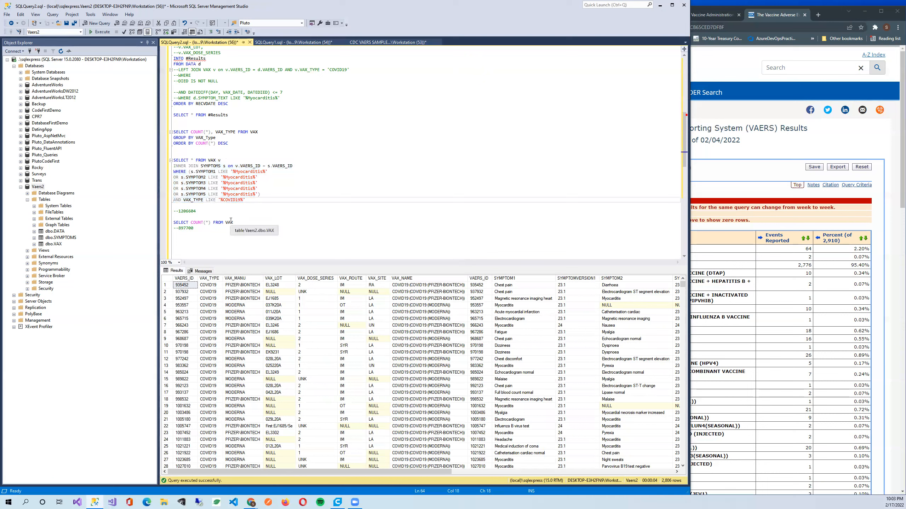
pyautogui.press('BackSpace')
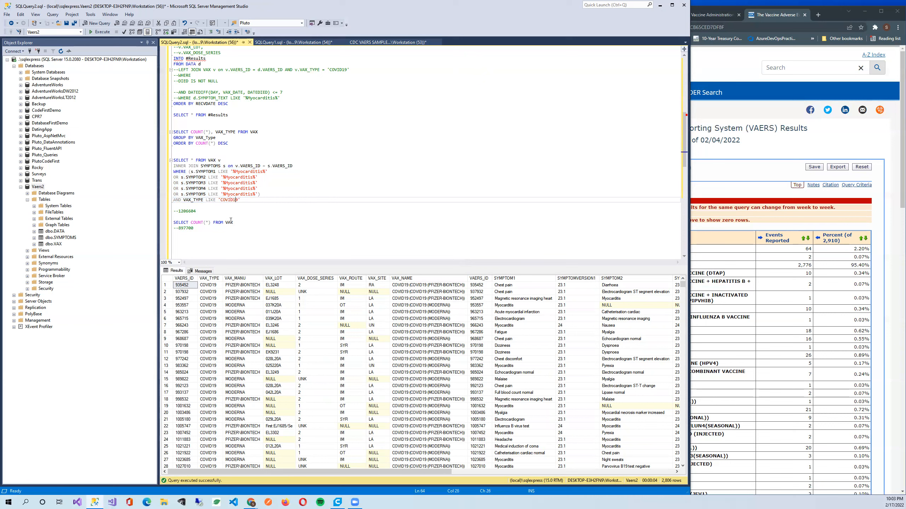
pyautogui.press('BackSpace')
pyautogui.press('BackSpace')
pyautogui.press('BackSpace')
pyautogui.press('BackSpace')
pyautogui.press('BackSpace')
pyautogui.write('=')
pyautogui.moveTo(234, 200); pyautogui.dragTo(174, 160)
pyautogui.press('F5')
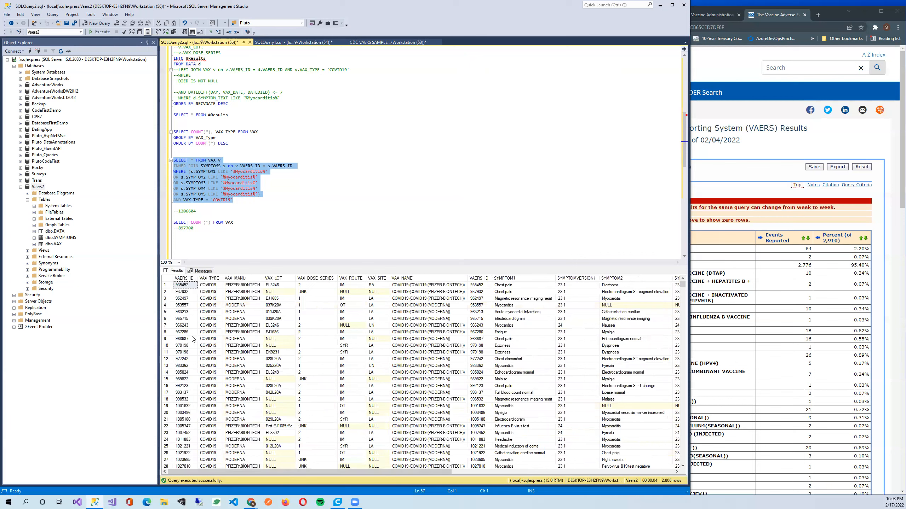
# Examine result rows 34 and 35, which share a VAERS_ID, comparing their values across all vaccine and symptom columns.
pyautogui.click(193, 326)
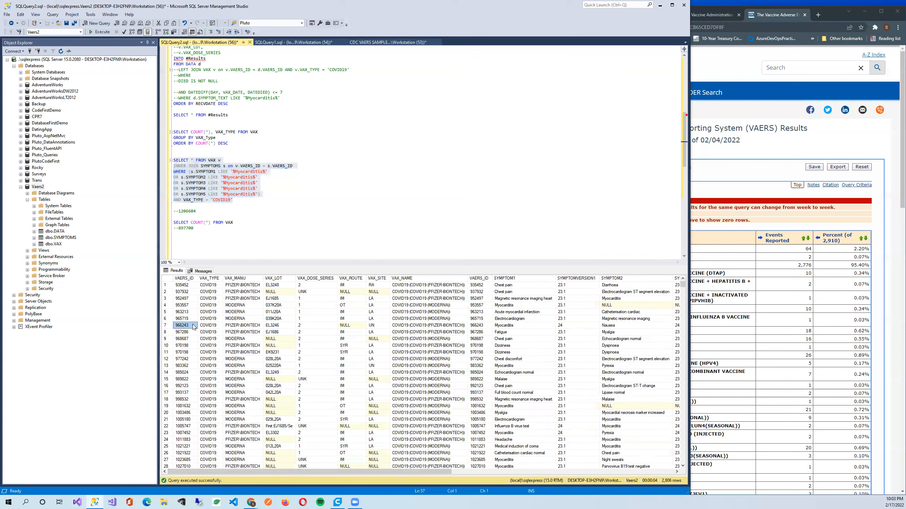
pyautogui.scroll(-9, 192, 339)
pyautogui.scroll(9, 190, 361)
pyautogui.scroll(-9, 190, 360)
pyautogui.moveTo(187, 320); pyautogui.dragTo(654, 328)
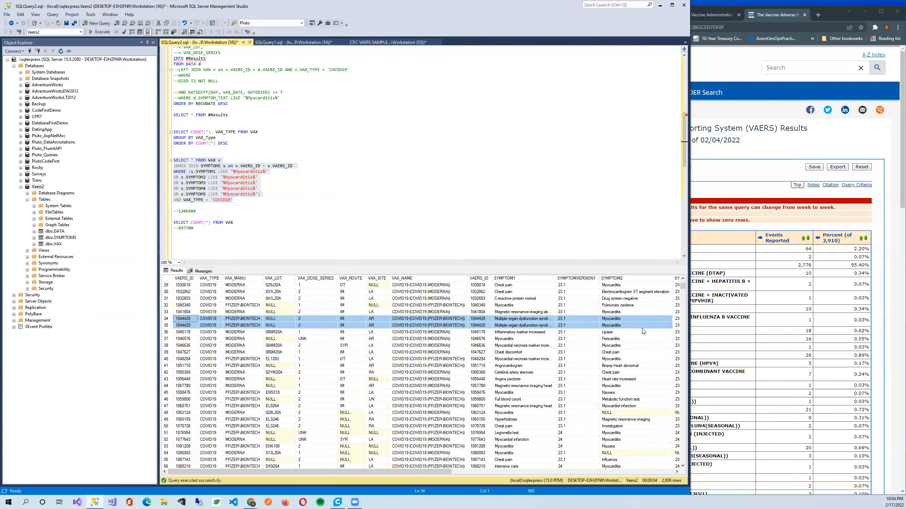
pyautogui.moveTo(411, 475); pyautogui.dragTo(675, 476)
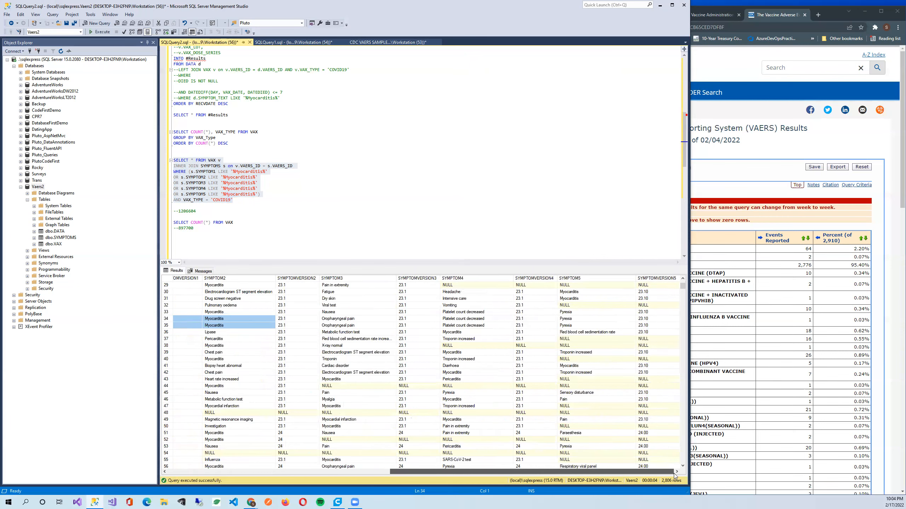
pyautogui.click(290, 472)
pyautogui.moveTo(184, 319); pyautogui.dragTo(704, 329)
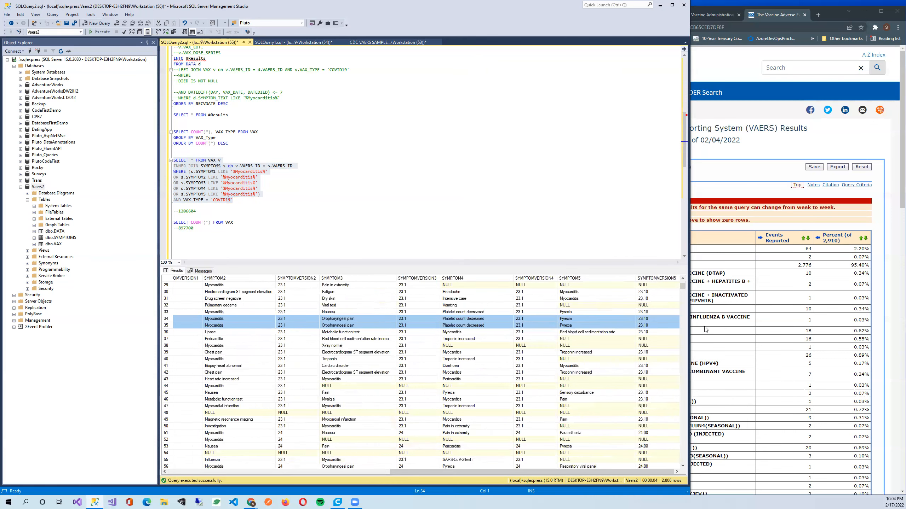
pyautogui.moveTo(446, 472); pyautogui.dragTo(561, 468)
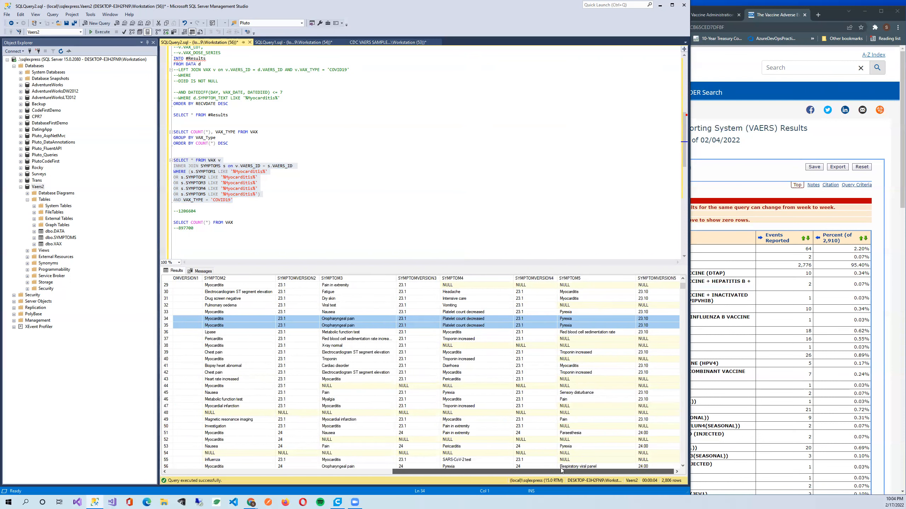
pyautogui.moveTo(562, 469); pyautogui.dragTo(241, 475)
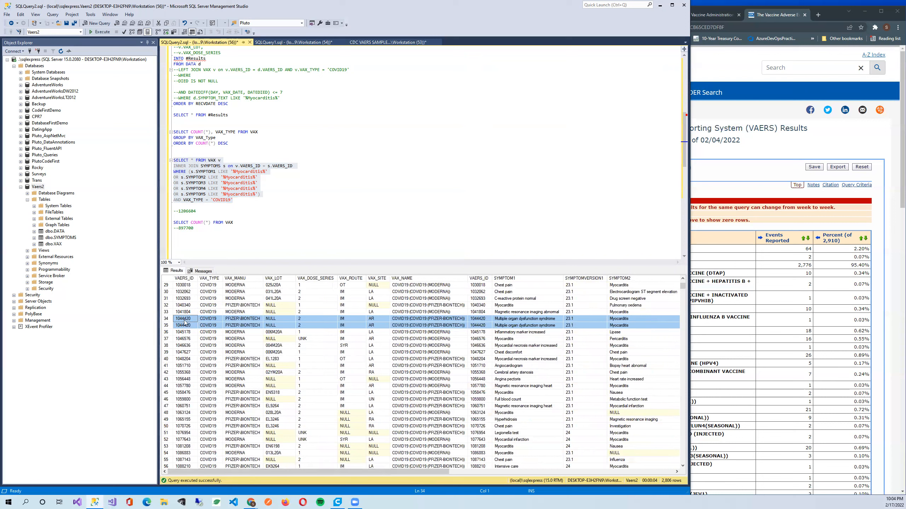
# Copy the VAERS_ID value from row 34 of the results.
pyautogui.click(233, 243)
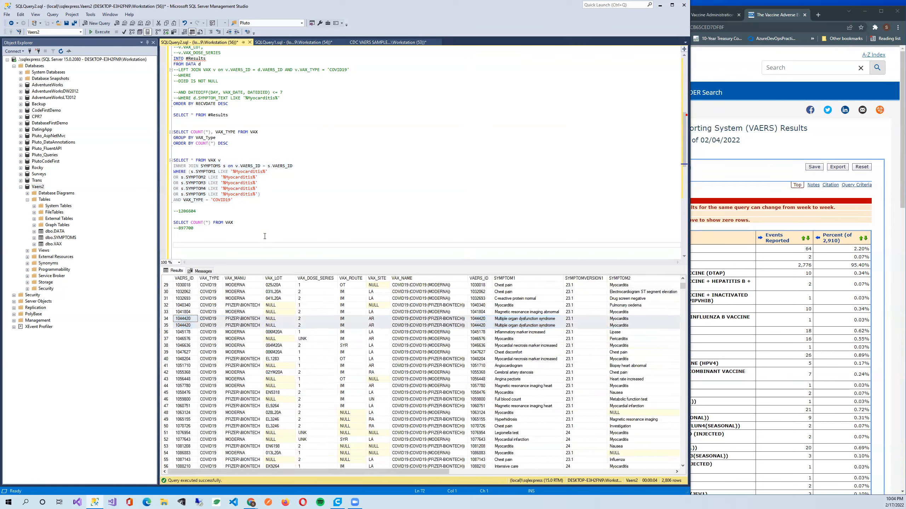
pyautogui.press('Return')
pyautogui.press('Up')
pyautogui.press('Up')
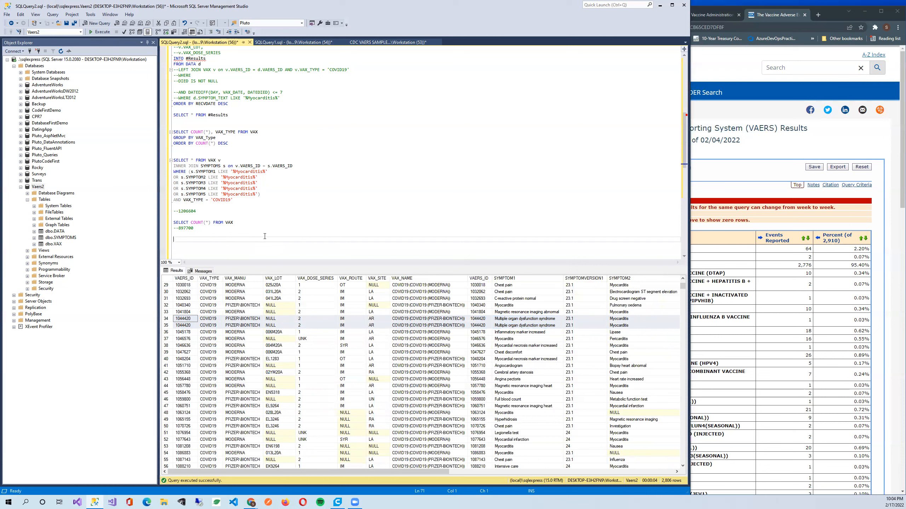
pyautogui.click(184, 320)
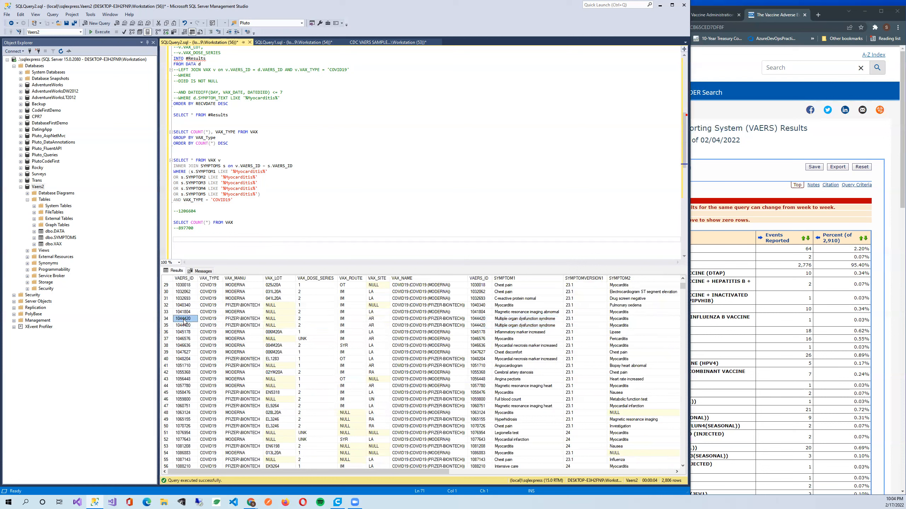
pyautogui.rightClick(184, 320)
pyautogui.click(201, 326)
# Start a new query below the VAX count query with SELECT * FROM VAX v.
pyautogui.click(249, 252)
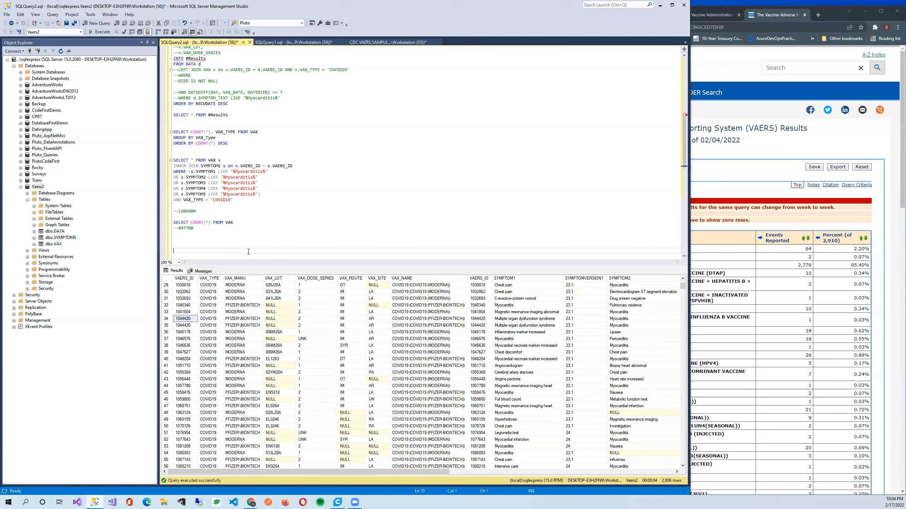
pyautogui.write('SELECT * FROM VAX ')
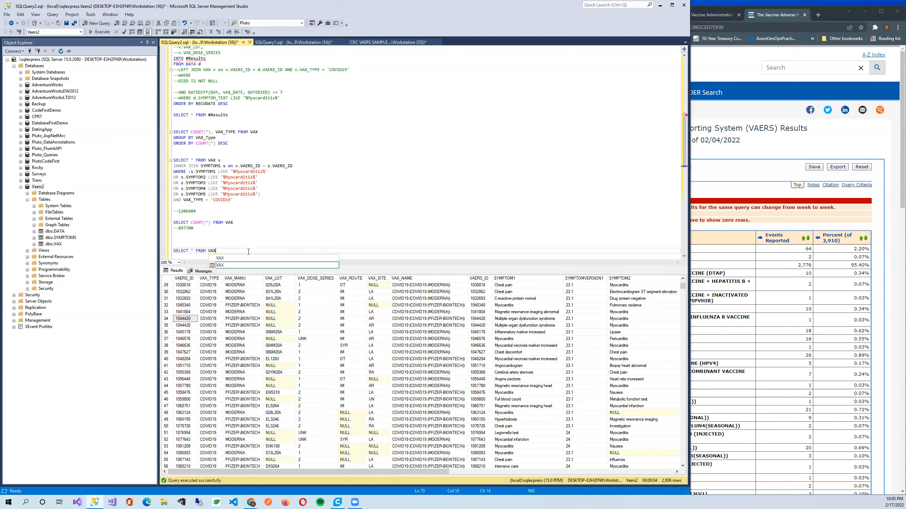
pyautogui.write('v')
pyautogui.press('Return')
# Add INNER JOIN SYMPTOMS s on v.VAERS_ID = s.VAERS_ID to the new query, reusing the join line from the Myocarditis query.
pyautogui.write('IN')
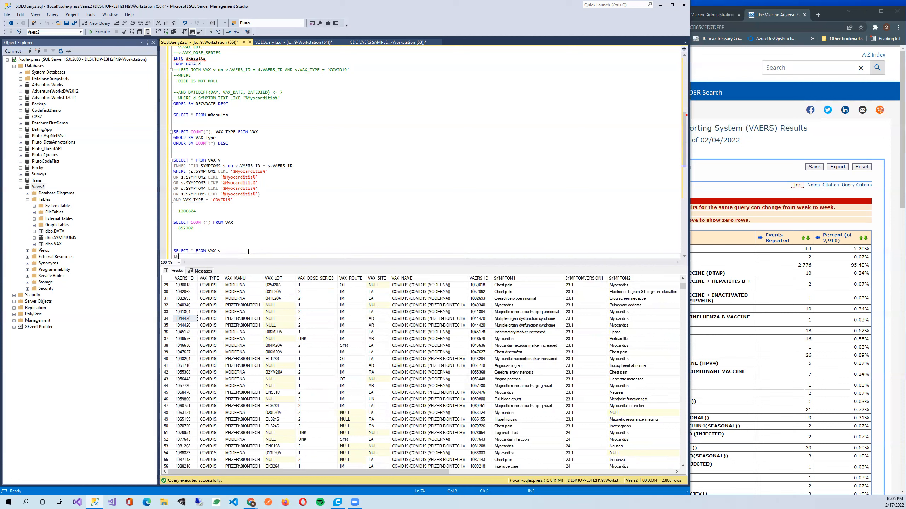
pyautogui.write('NER JOIN Sym')
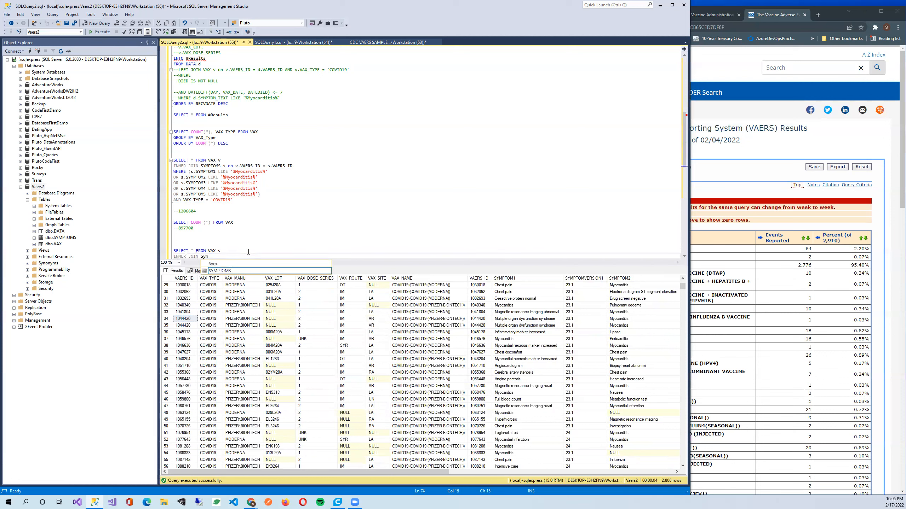
pyautogui.write('ptoms s on v')
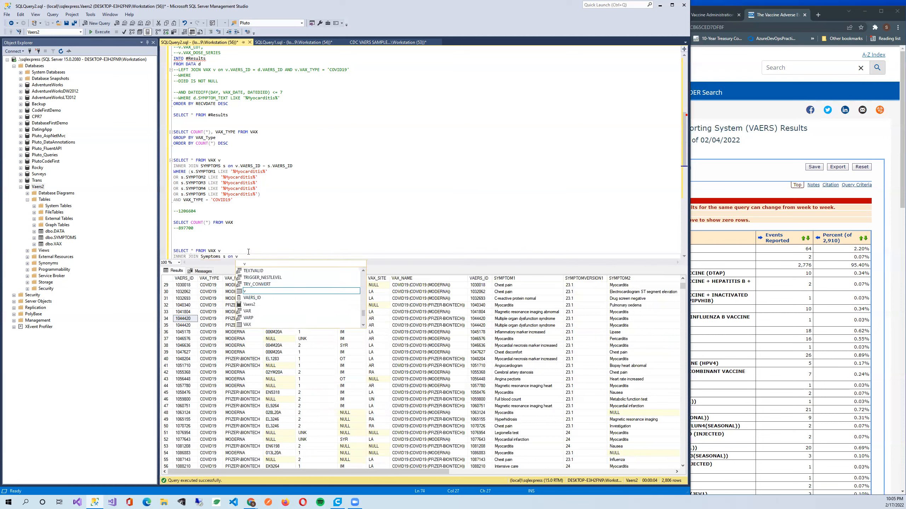
pyautogui.write('.V')
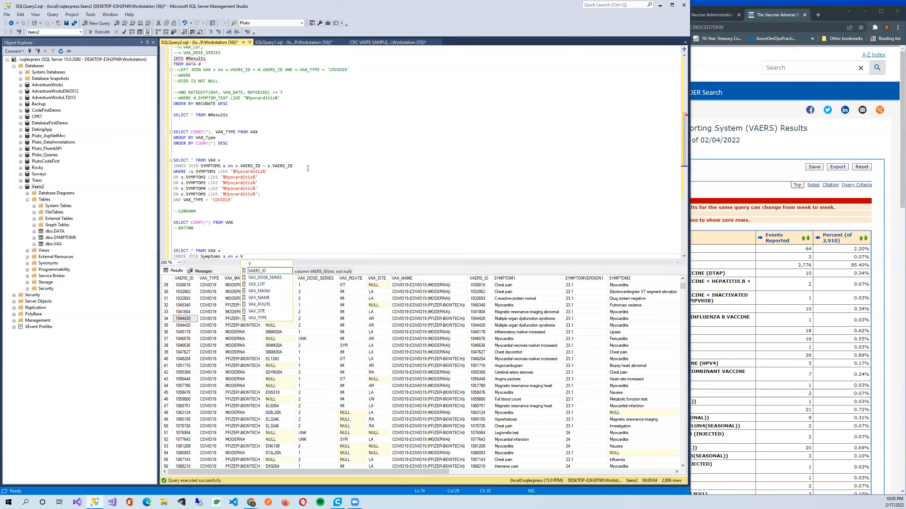
pyautogui.moveTo(295, 166); pyautogui.dragTo(165, 166)
pyautogui.click(281, 256)
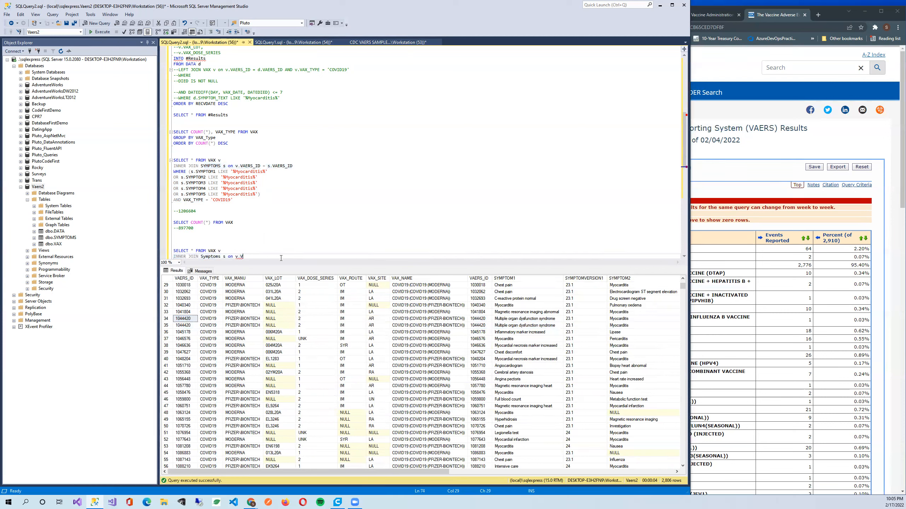
pyautogui.press('Return')
pyautogui.hotkey('ctrl', 'v')
pyautogui.moveTo(260, 252); pyautogui.dragTo(146, 253)
pyautogui.press('BackSpace')
pyautogui.press('BackSpace')
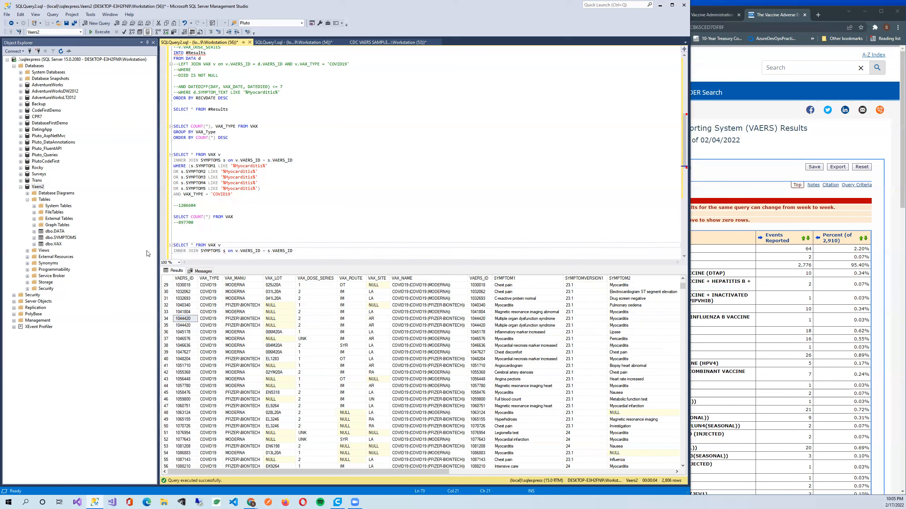
# Add a second join to the new query: INNER JOIN DATA d on d.VAERS_ID = v.VAERS_ID.
pyautogui.scroll(-5, 303, 237)
pyautogui.click(346, 185)
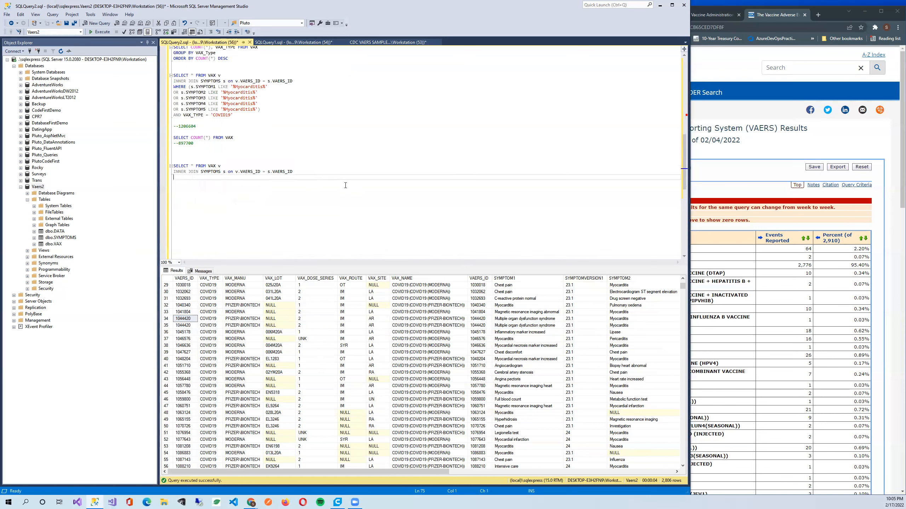
pyautogui.write('INNER JOIN')
pyautogui.write('DATE ')
pyautogui.write('d on d.VAERI')
pyautogui.write('ID')
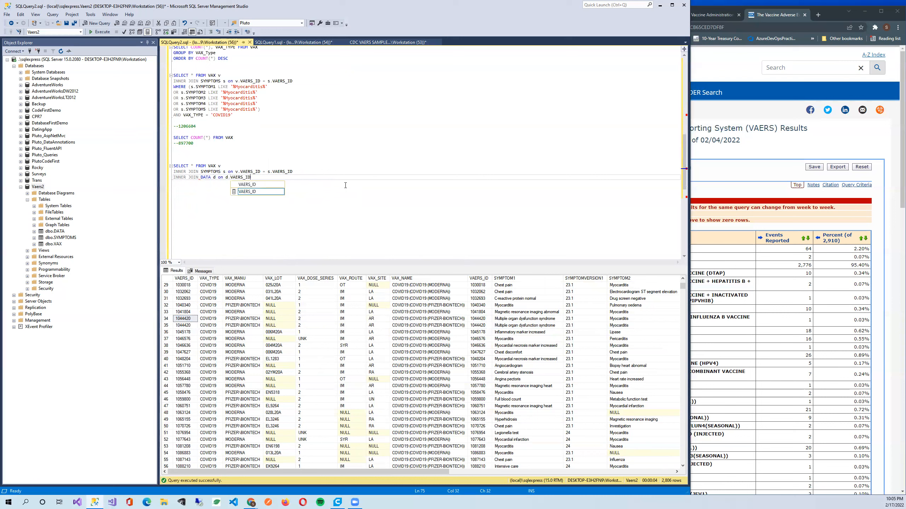
pyautogui.write(' = v.VA')
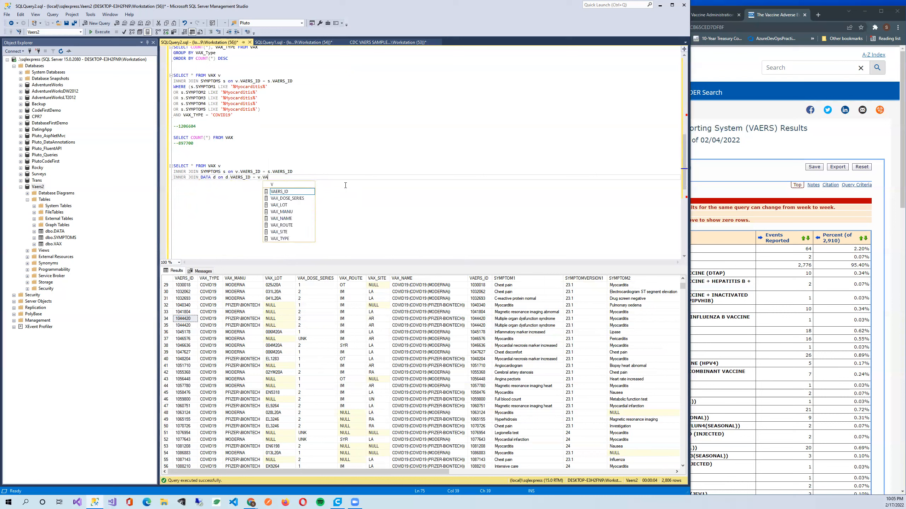
pyautogui.write('ERS_ID')
# Begin a WHERE condition on VAERS_ID with an opening quote under the two joins.
pyautogui.press('Return')
pyautogui.write('WHERE VAER')
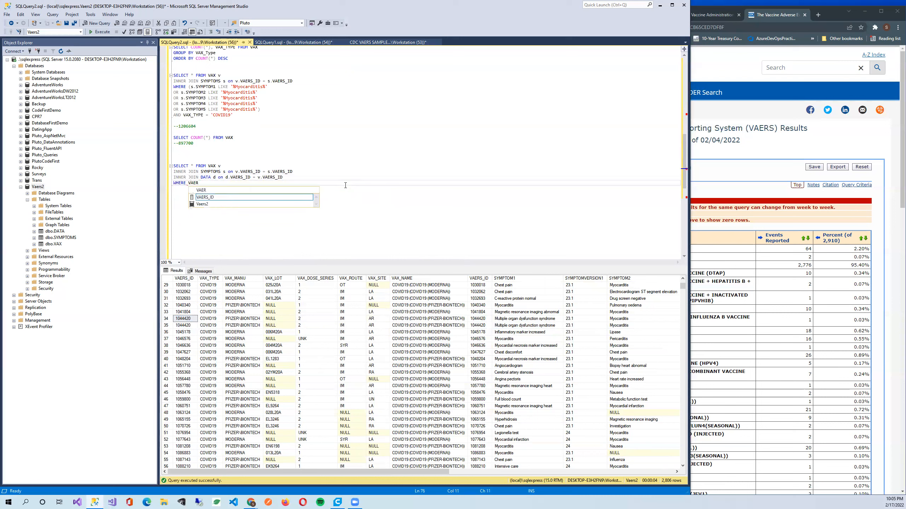
pyautogui.write("S_ID = '")
pyautogui.hotkey('ctrl', 'v')
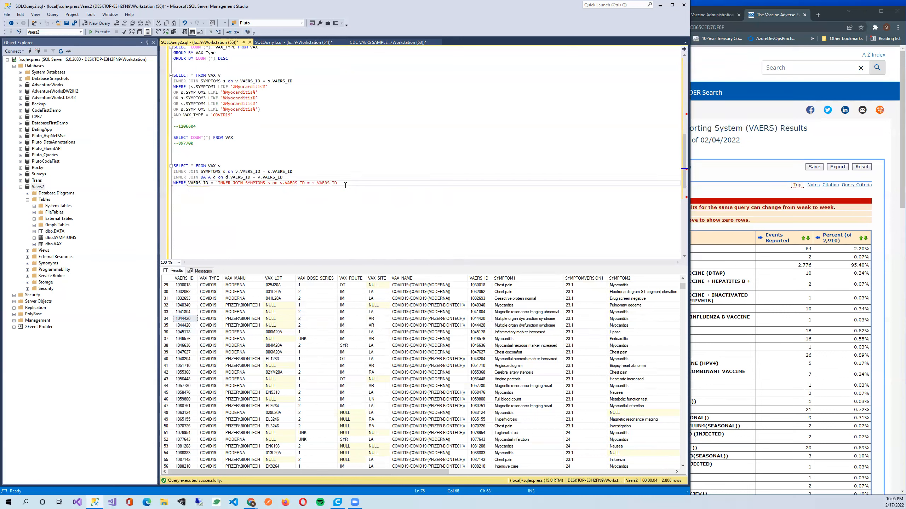
pyautogui.press('BackSpace')
pyautogui.press('BackSpace')
pyautogui.press('BackSpace')
pyautogui.press('BackSpace')
pyautogui.press('BackSpace')
pyautogui.press('BackSpace')
pyautogui.press('BackSpace')
pyautogui.press('BackSpace')
pyautogui.press('BackSpace')
pyautogui.press('BackSpace')
pyautogui.press('BackSpace')
pyautogui.press('BackSpace')
pyautogui.press('BackSpace')
pyautogui.press('BackSpace')
pyautogui.press('BackSpace')
pyautogui.press('BackSpace')
pyautogui.press('BackSpace')
pyautogui.press('BackSpace')
pyautogui.press('BackSpace')
pyautogui.press('BackSpace')
pyautogui.press('BackSpace')
pyautogui.press('BackSpace')
pyautogui.press('BackSpace')
pyautogui.press('BackSpace')
pyautogui.press('BackSpace')
pyautogui.press('BackSpace')
pyautogui.press('BackSpace')
pyautogui.press('BackSpace')
pyautogui.press('BackSpace')
pyautogui.press('BackSpace')
pyautogui.press('BackSpace')
pyautogui.press('BackSpace')
pyautogui.press('BackSpace')
pyautogui.press('BackSpace')
pyautogui.press('BackSpace')
pyautogui.press('BackSpace')
pyautogui.press('BackSpace')
# Complete the filter with the value '1044420' and qualify its VAERS_ID column with the alias v.
pyautogui.write("1044420'")
pyautogui.moveTo(346, 185); pyautogui.dragTo(168, 161)
pyautogui.click(189, 183)
pyautogui.write('v.')
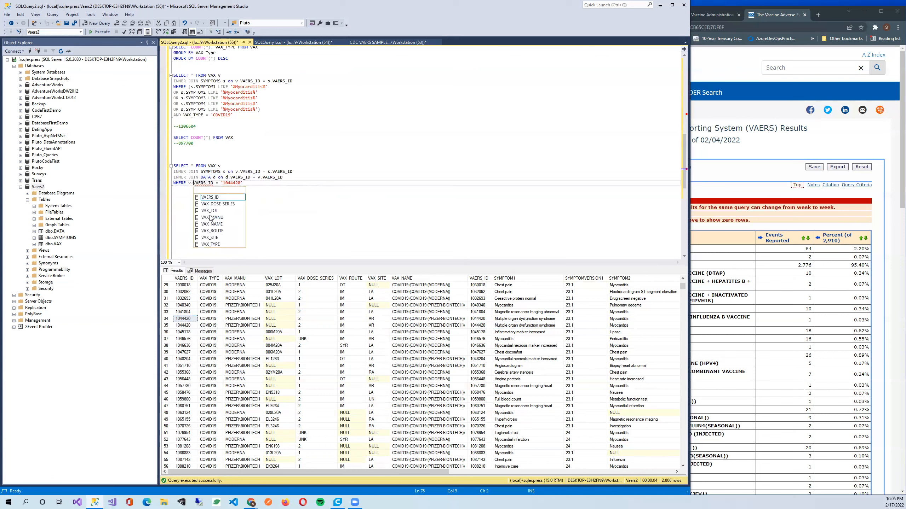
# Run only the joined VAX, SYMPTOMS and DATA query filtered to VAERS_ID '1044420'.
pyautogui.press('Escape')
pyautogui.moveTo(244, 189); pyautogui.dragTo(174, 160)
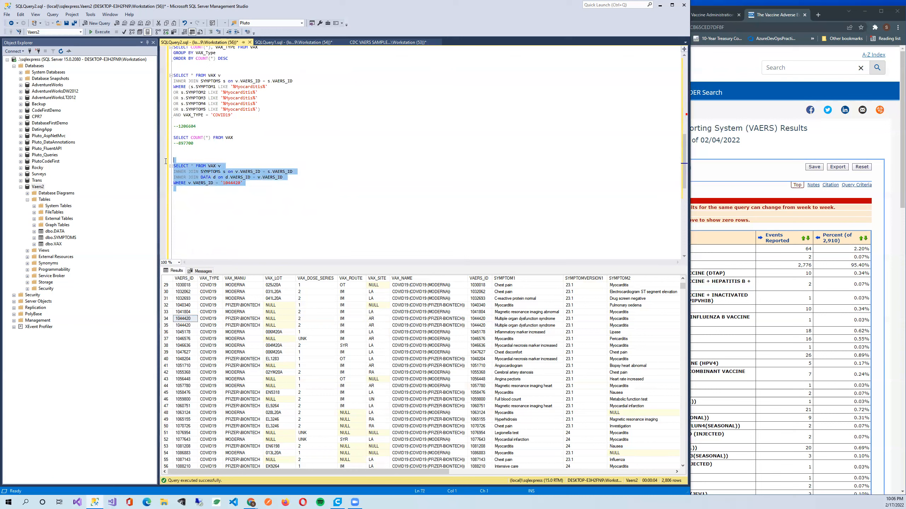
pyautogui.press('F5')
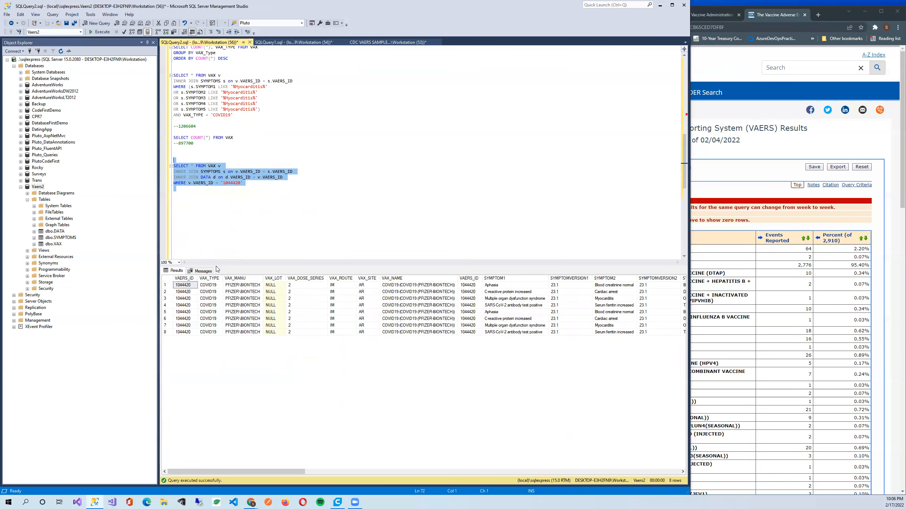
# Compare the rows returned for VAERS_ID 1044420, checking the ID and SYMPTOM1 columns of both repeated groups for duplicates.
pyautogui.moveTo(216, 288); pyautogui.dragTo(189, 336)
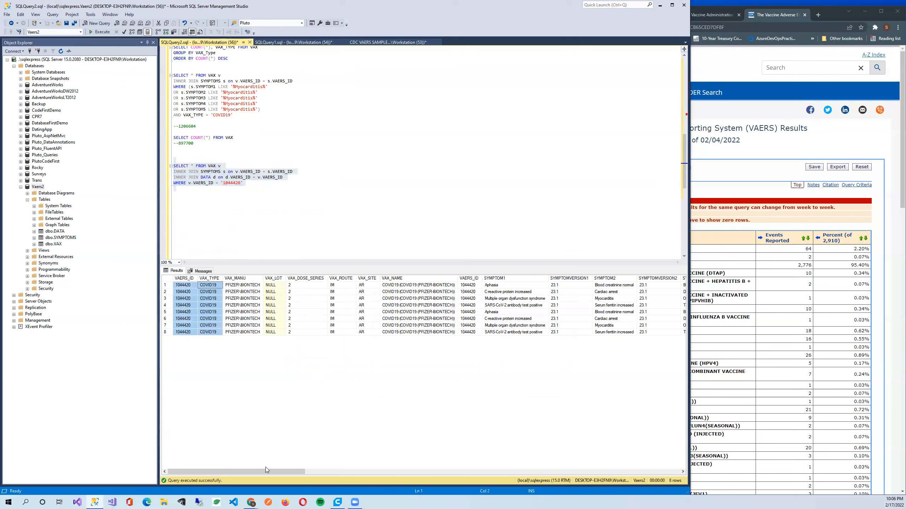
pyautogui.moveTo(260, 471); pyautogui.dragTo(205, 459)
pyautogui.moveTo(204, 456); pyautogui.dragTo(204, 457)
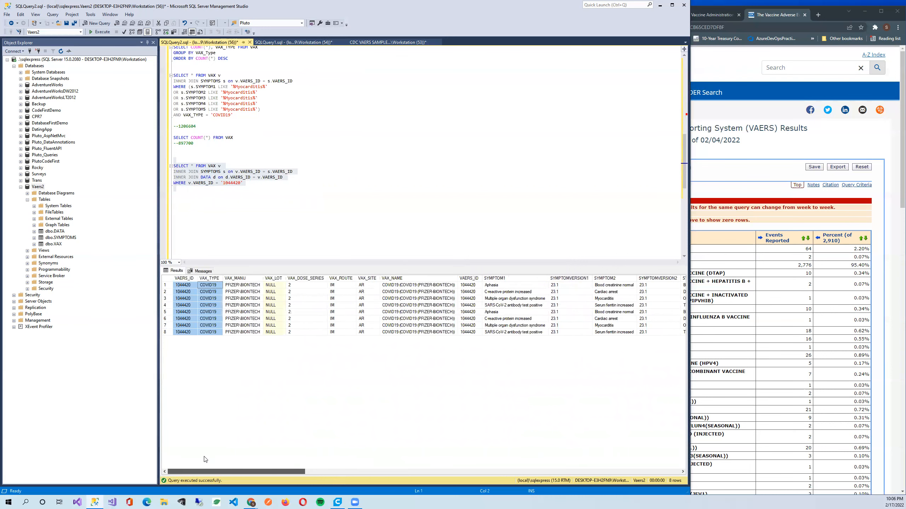
pyautogui.click(514, 285)
pyautogui.moveTo(510, 298); pyautogui.dragTo(507, 336)
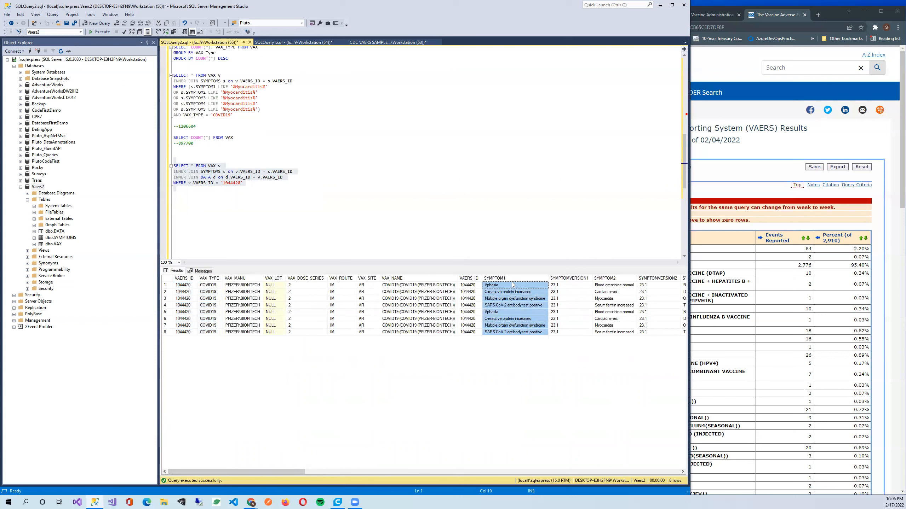
pyautogui.moveTo(511, 306); pyautogui.dragTo(177, 282)
pyautogui.moveTo(520, 312); pyautogui.dragTo(177, 334)
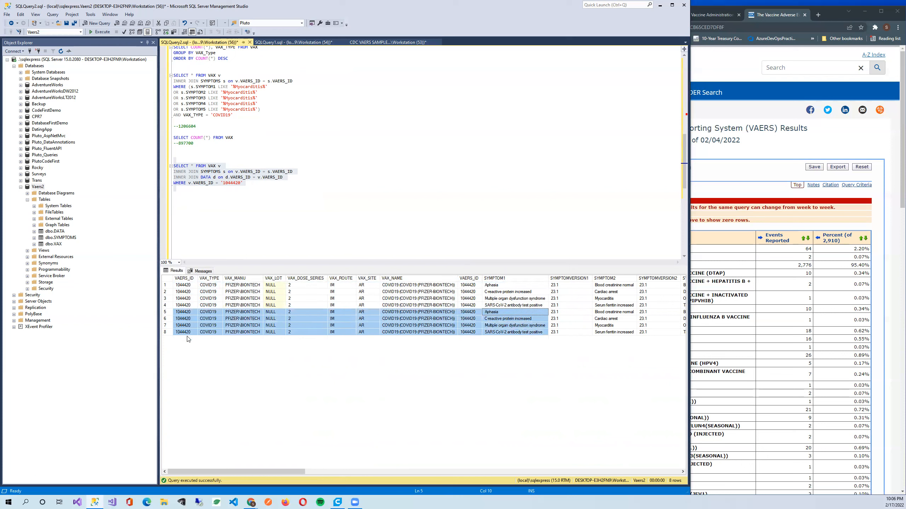
pyautogui.moveTo(513, 285); pyautogui.dragTo(171, 305)
pyautogui.moveTo(513, 312); pyautogui.dragTo(183, 339)
# Write a separate query under the joined one: SELECT * FROM VAX v WHERE v.VAERS_ID = '1044420'.
pyautogui.click(295, 231)
pyautogui.press('Up')
pyautogui.press('Up')
pyautogui.write('SELECT * FORM')
pyautogui.press('BackSpace')
pyautogui.press('BackSpace')
pyautogui.write('ROM VAX WHRE')
pyautogui.press('BackSpace')
pyautogui.press('BackSpace')
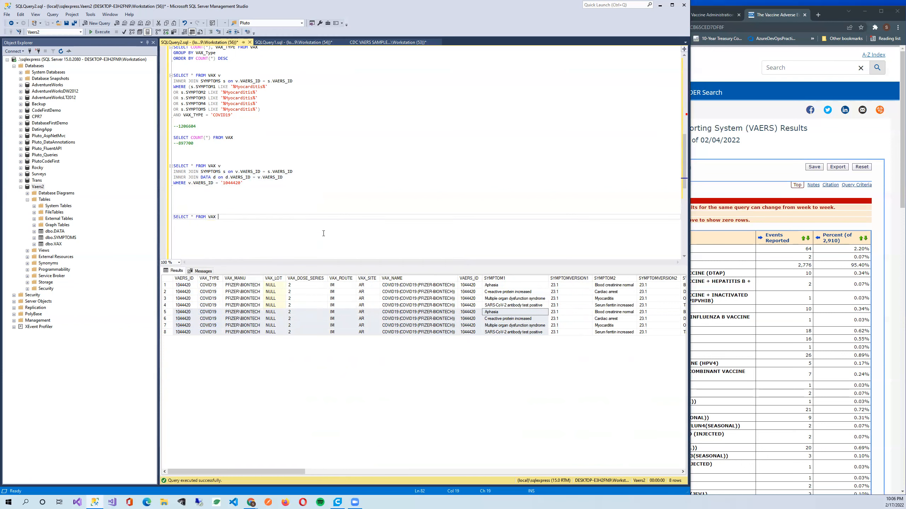
pyautogui.write("v WHERE v.VAERS_ID = '1044420")
# Run only the single-table VAX query and compare its returned rows across all columns.
pyautogui.moveTo(321, 234); pyautogui.dragTo(98, 212)
pyautogui.press('F5')
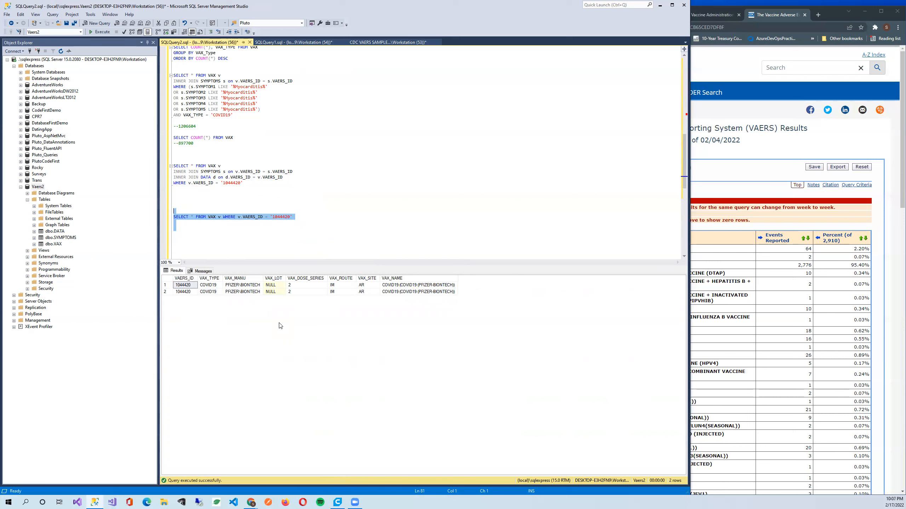
pyautogui.click(411, 288)
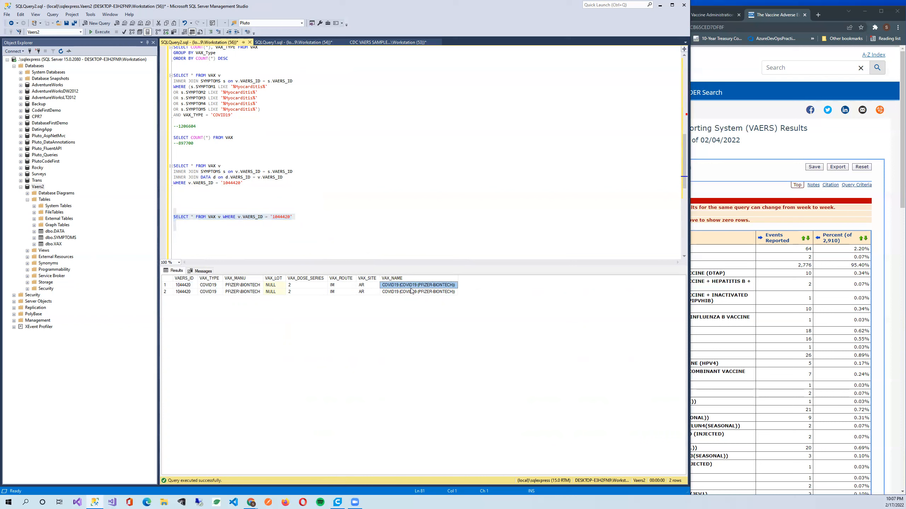
pyautogui.moveTo(186, 285); pyautogui.dragTo(447, 295)
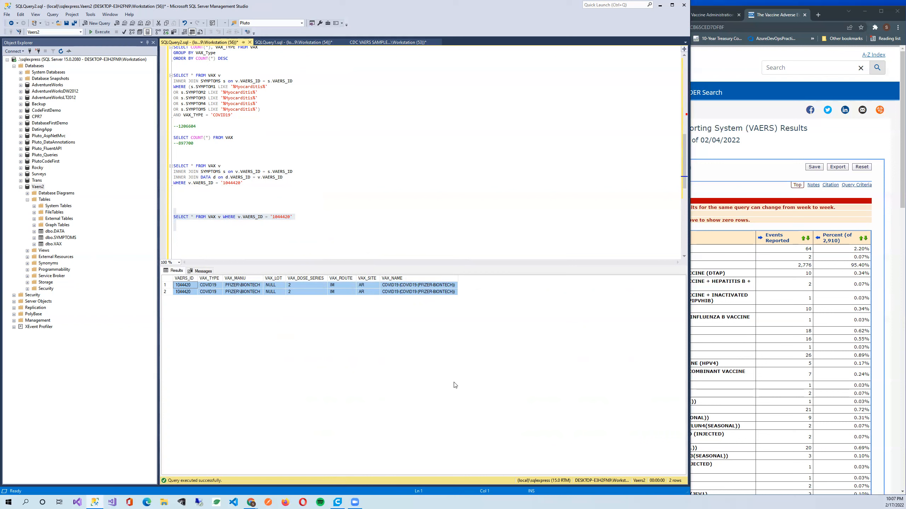
# Switch to Chrome and consult the VAERS Data Use Guide on its data files and cautions, then return to the query editor.
pyautogui.click(251, 502)
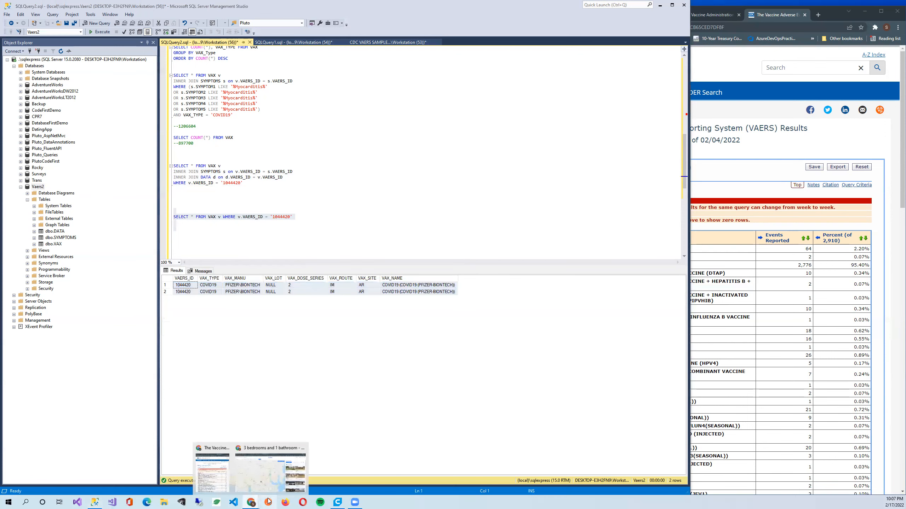
pyautogui.click(234, 486)
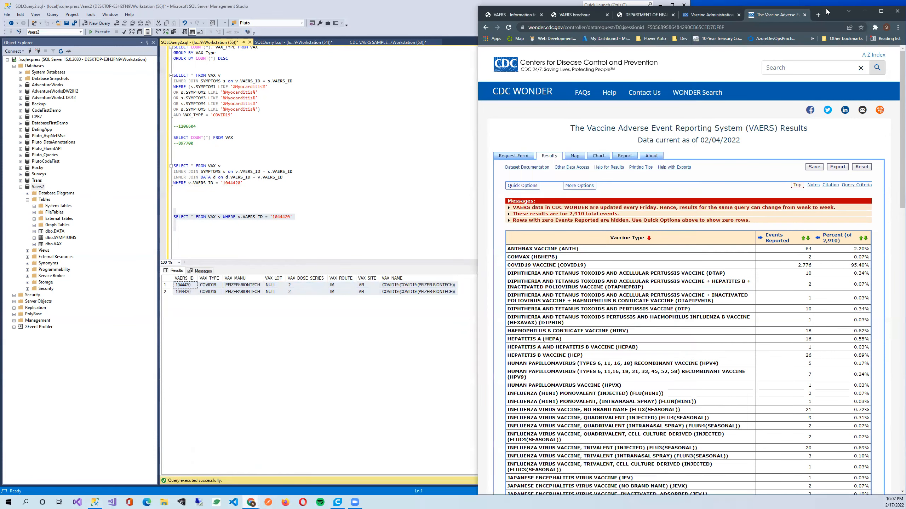
pyautogui.moveTo(830, 15); pyautogui.dragTo(426, 3)
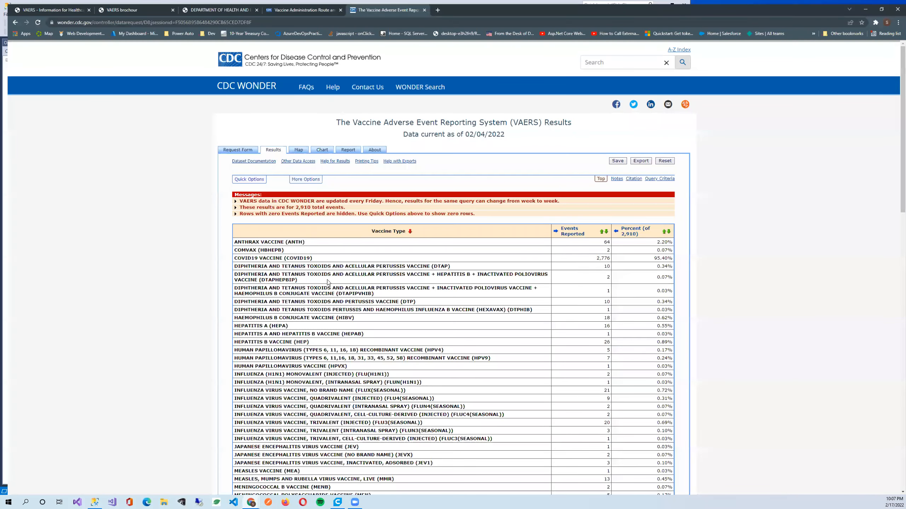
pyautogui.click(219, 10)
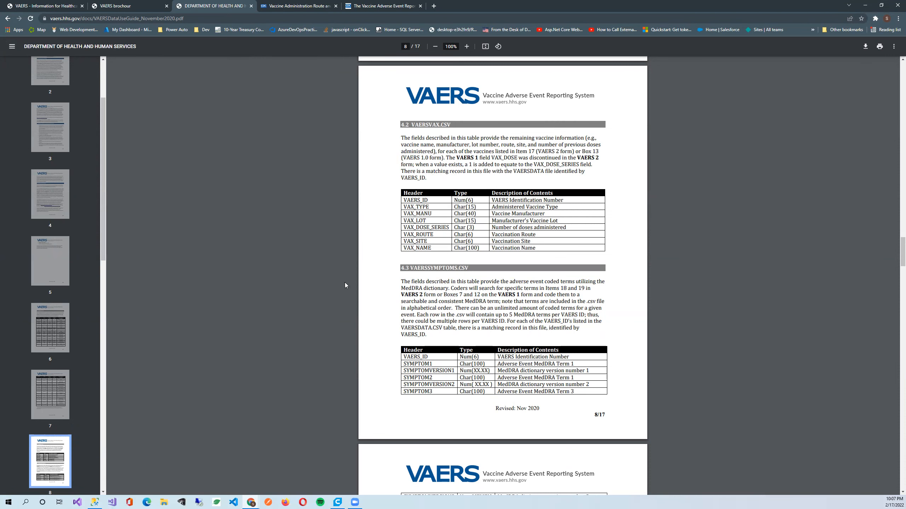
pyautogui.scroll(5, 483, 195)
pyautogui.click(865, 5)
# Start a new query below the VAX query with SELECT * FROM DATA d.
pyautogui.click(340, 219)
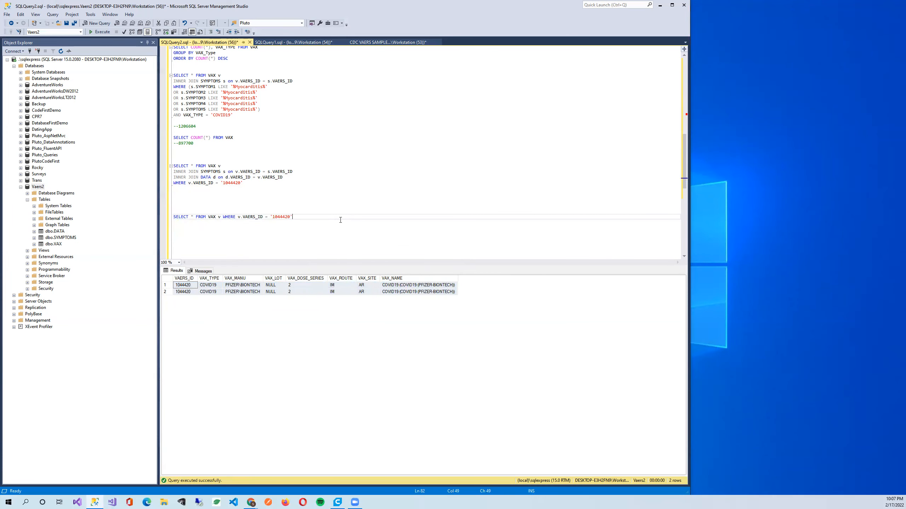
pyautogui.press('Return')
pyautogui.press('Return')
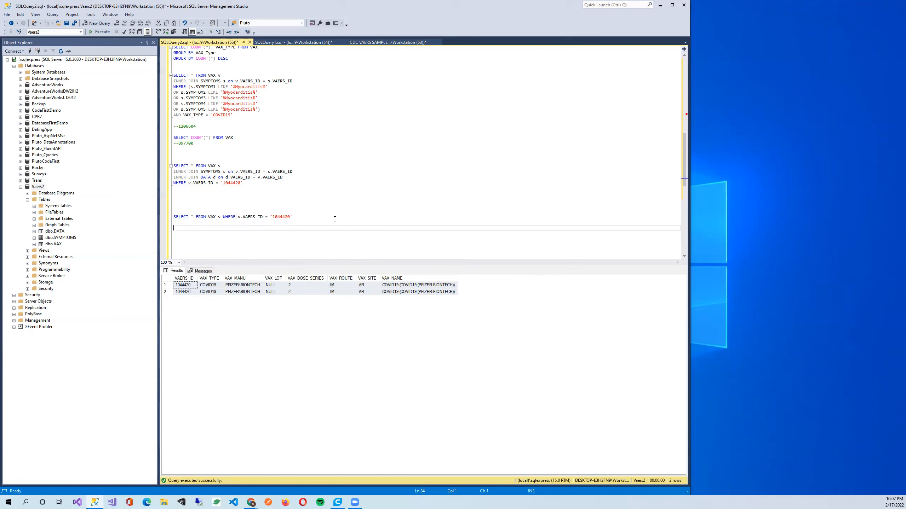
pyautogui.write('SELECT * FORM ')
pyautogui.write('ROM ')
pyautogui.write(' DATA d')
# Begin the join line of the DATA query: INNER JOIN VAX v on d.VAERS_ID =.
pyautogui.press('Return')
pyautogui.write('INNER JOIN VAX ')
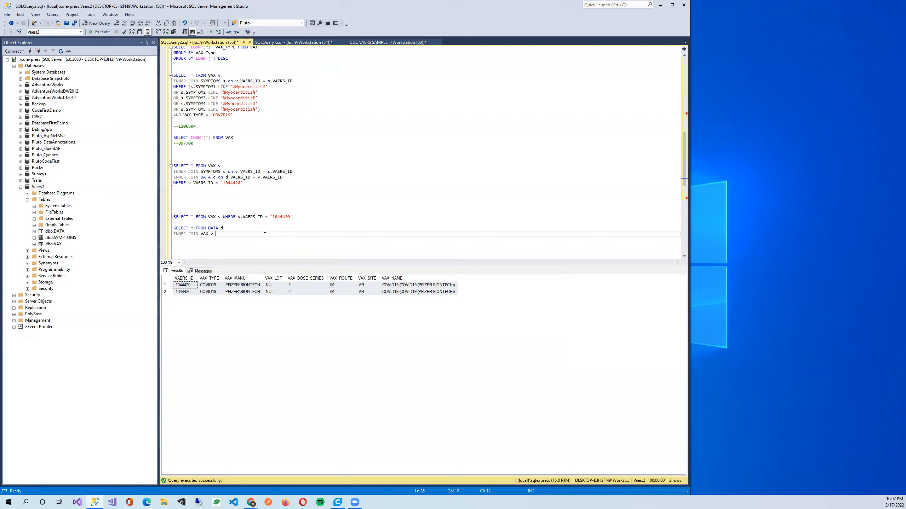
pyautogui.write('v on d.')
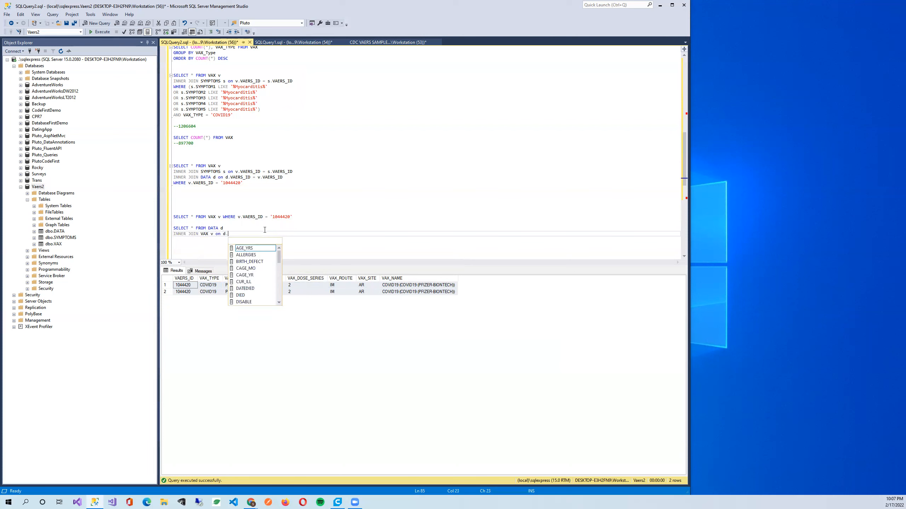
pyautogui.write('VAERS_ID o')
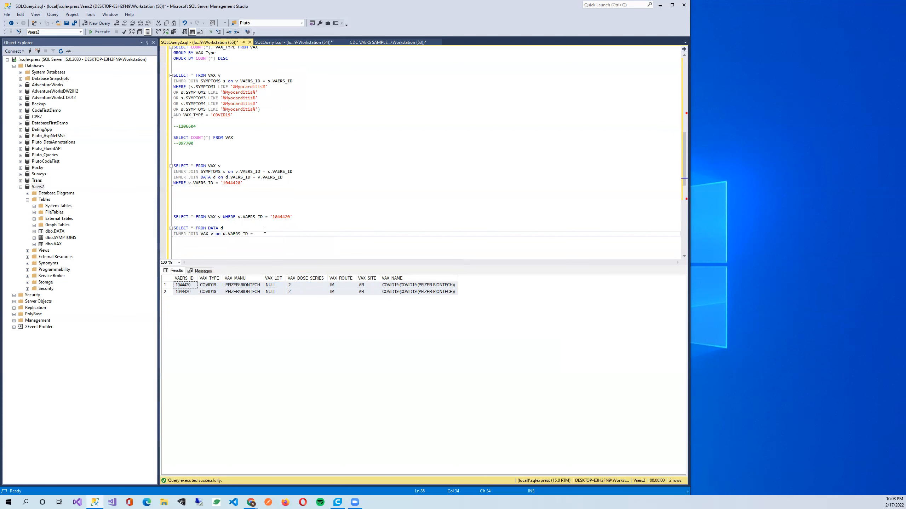
# Switch to Chrome and examine the CDC WONDER results, covering the messages, events per vaccine type, the total and the COVID19 count.
pyautogui.moveTo(251, 502)
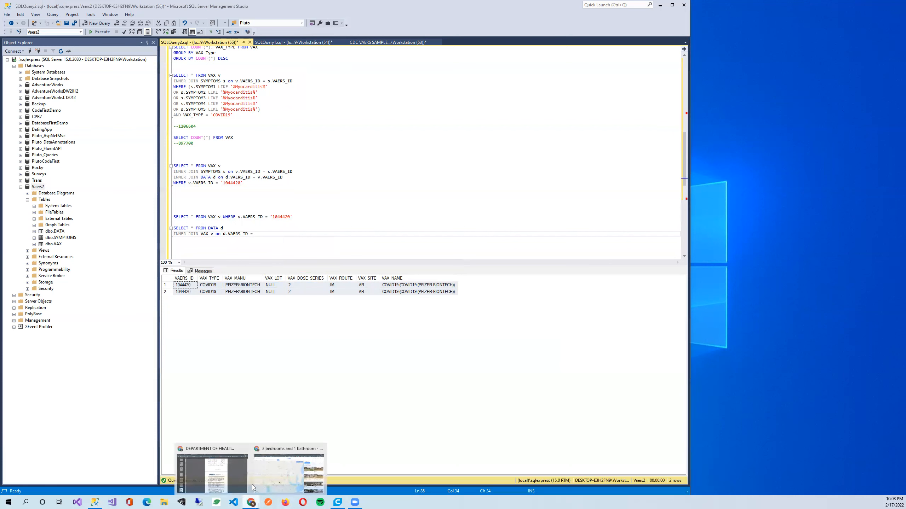
pyautogui.click(234, 469)
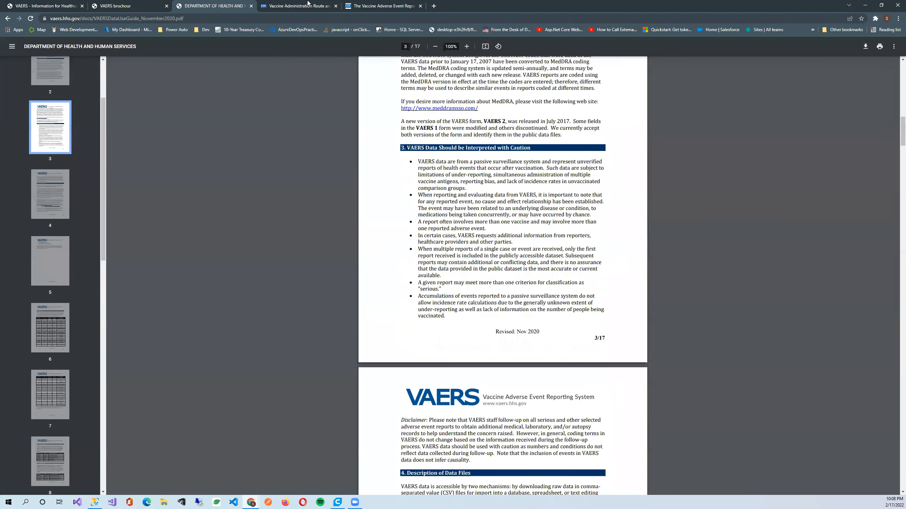
pyautogui.click(385, 4)
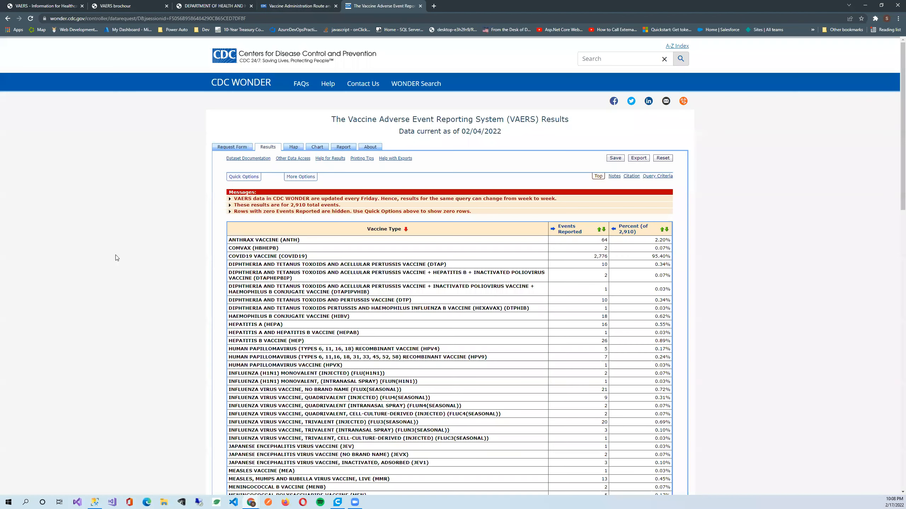
pyautogui.doubleClick(357, 200)
pyautogui.doubleClick(367, 199)
pyautogui.click(165, 278)
pyautogui.moveTo(227, 238); pyautogui.dragTo(608, 440)
pyautogui.click(583, 241)
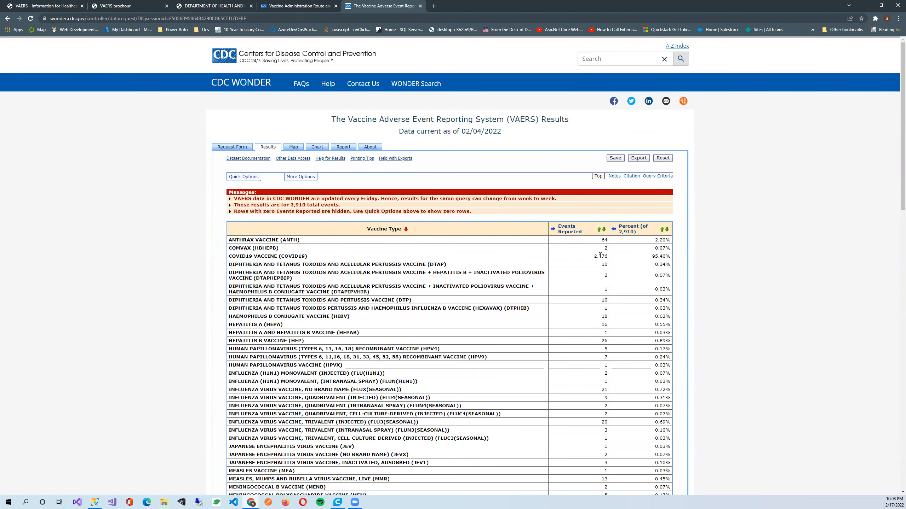
pyautogui.scroll(-2, 118, 314)
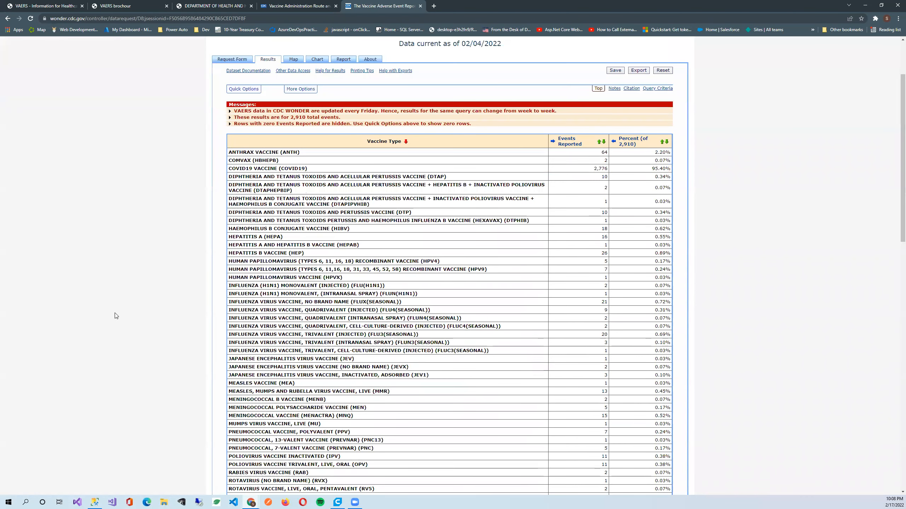
pyautogui.scroll(-5, 121, 310)
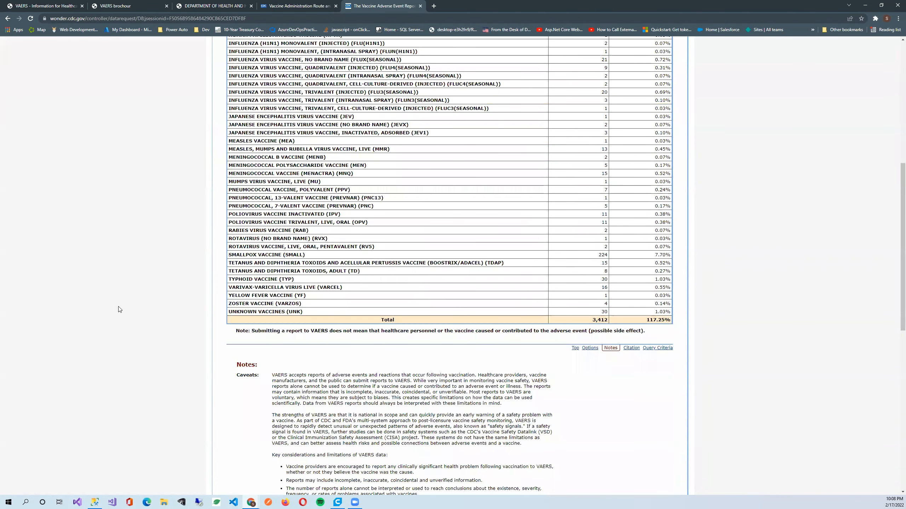
pyautogui.scroll(4, 121, 309)
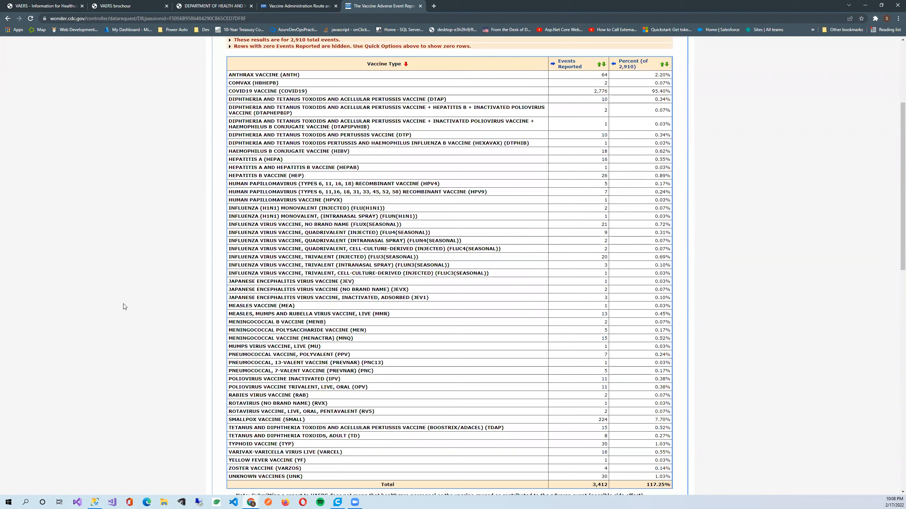
pyautogui.scroll(4, 613, 218)
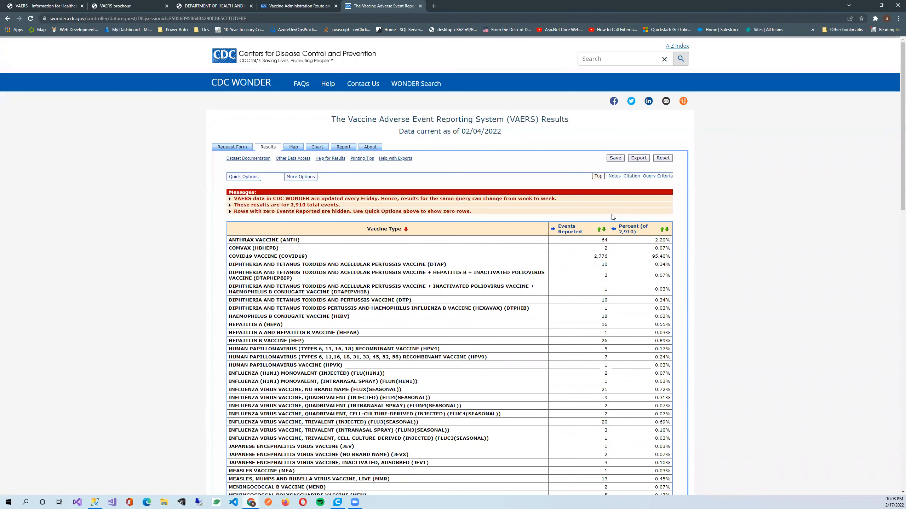
pyautogui.doubleClick(599, 256)
pyautogui.click(194, 273)
# Go back to the VAERS request form and review its grouping, symptom and vaccine product selections.
pyautogui.click(8, 18)
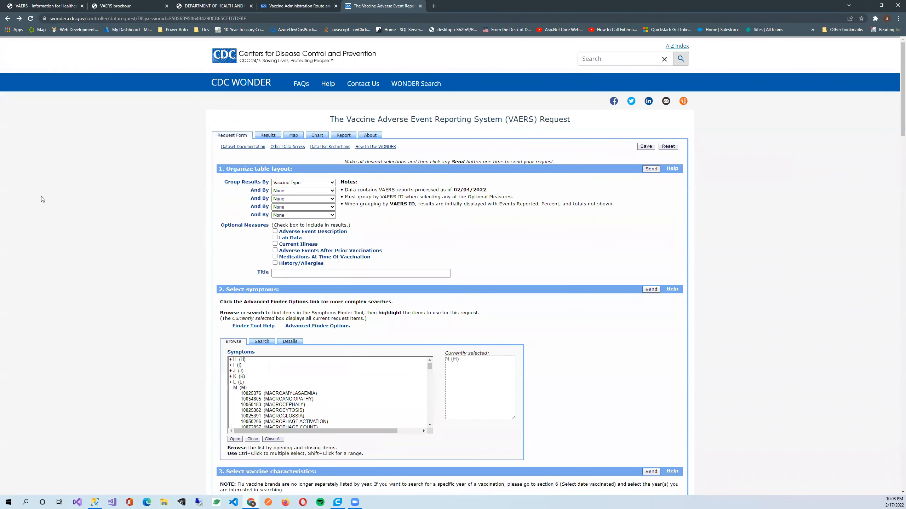
pyautogui.scroll(-3, 91, 274)
pyautogui.scroll(3, 92, 276)
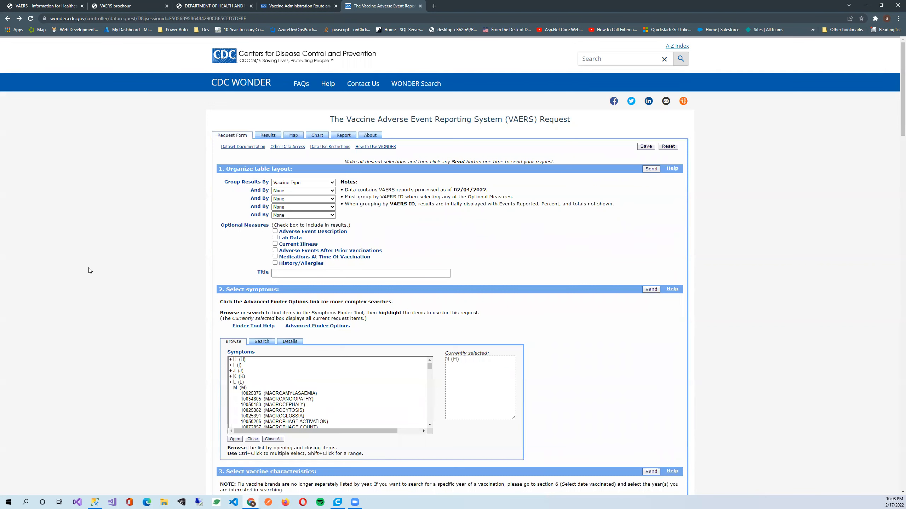
pyautogui.scroll(-2, 131, 251)
pyautogui.scroll(-1, 132, 251)
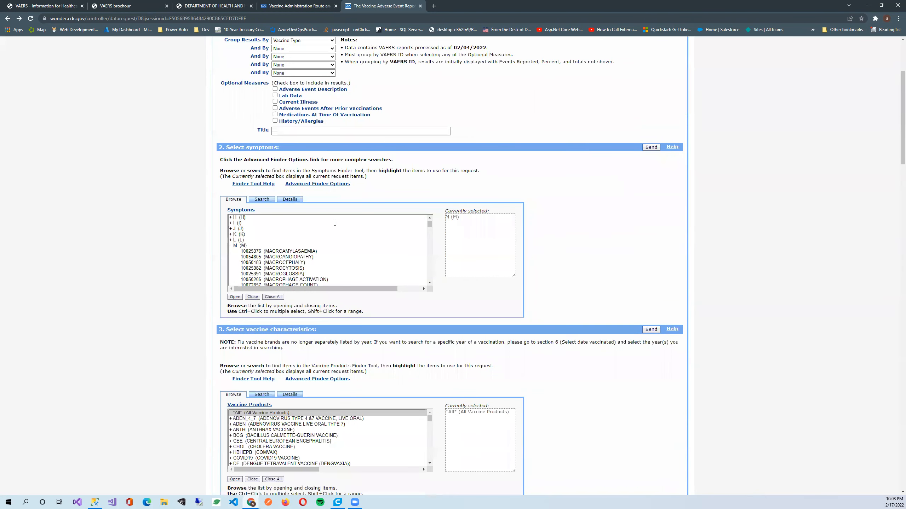
pyautogui.scroll(3, 150, 292)
pyautogui.click(312, 4)
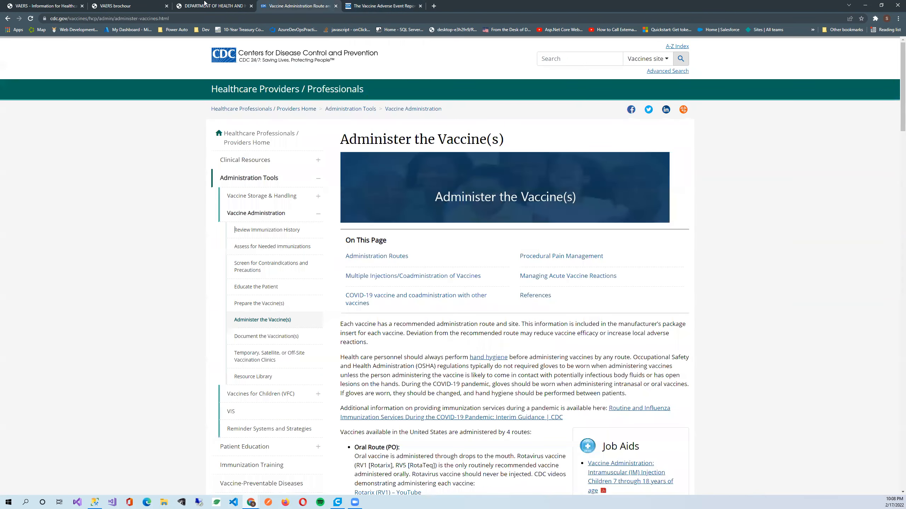
pyautogui.hotkey('ctrl', 'shift', 'Tab')
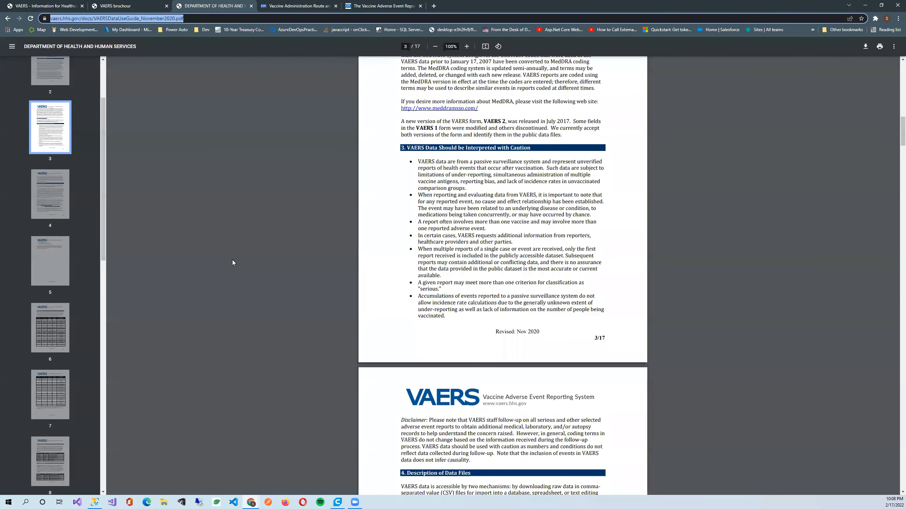
pyautogui.click(232, 260)
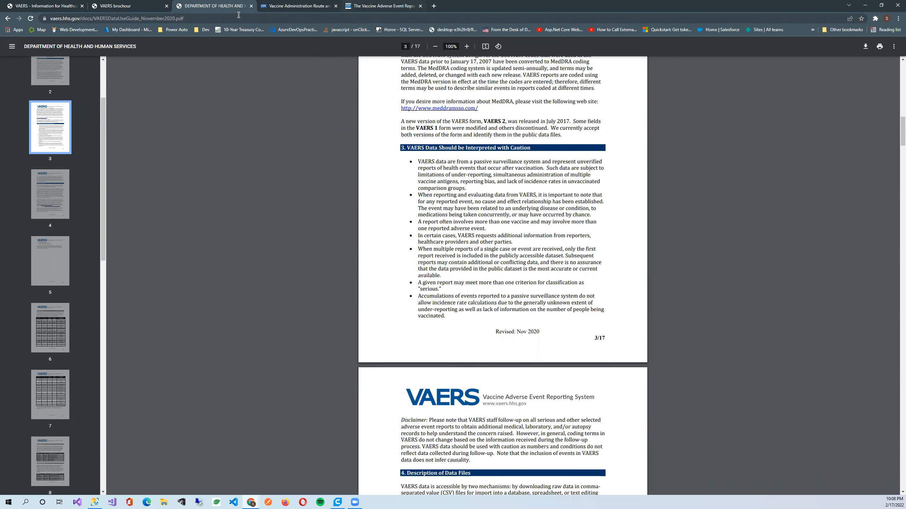
pyautogui.hotkey('ctrl', 'Tab')
pyautogui.hotkey('ctrl', 'Tab')
# Resubmit the VAERS request grouped by Vaccine Type with the existing symptom selection and all vaccine products.
pyautogui.scroll(-5, 143, 249)
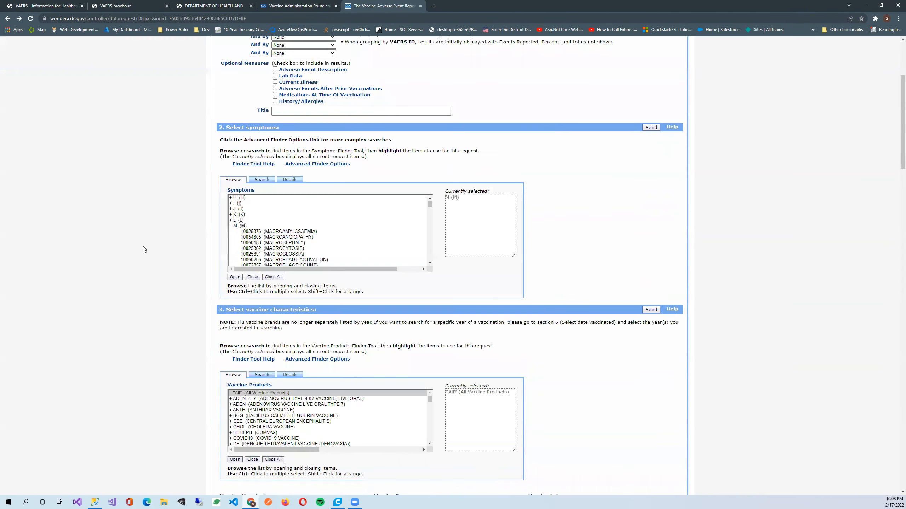
pyautogui.scroll(-10, 322, 407)
pyautogui.scroll(-10, 321, 364)
pyautogui.click(432, 362)
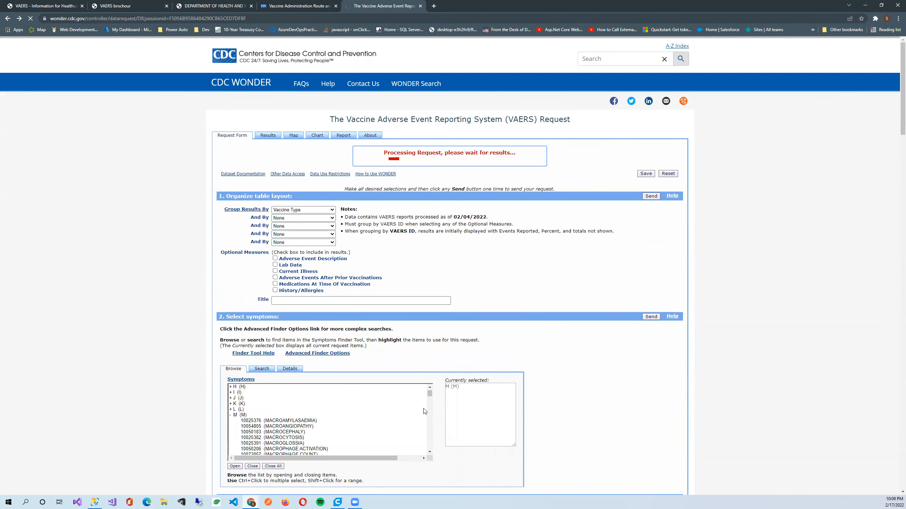
# Capture a screen snip of the full Vaccine Type results table, from its header down to the Total row.
pyautogui.scroll(-8, 337, 400)
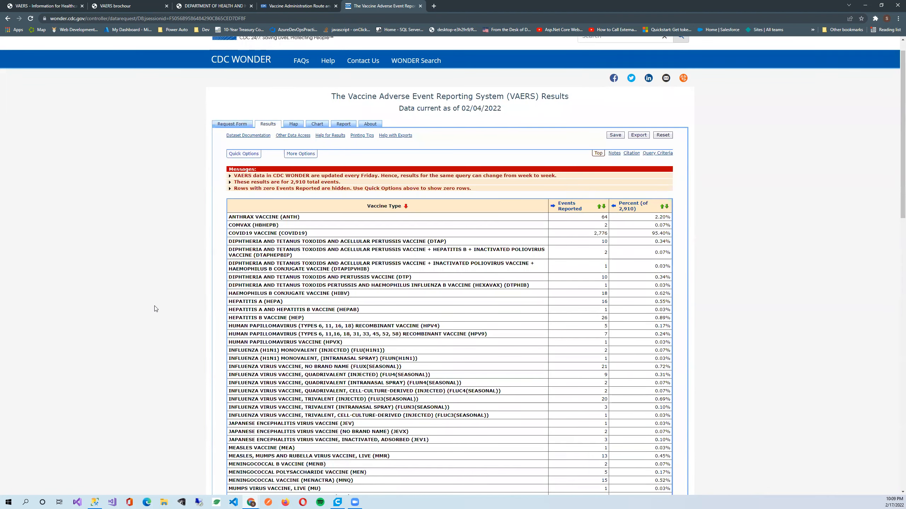
pyautogui.scroll(-4, 598, 268)
pyautogui.press('super+shift+s')
pyautogui.moveTo(220, 55); pyautogui.dragTo(676, 489)
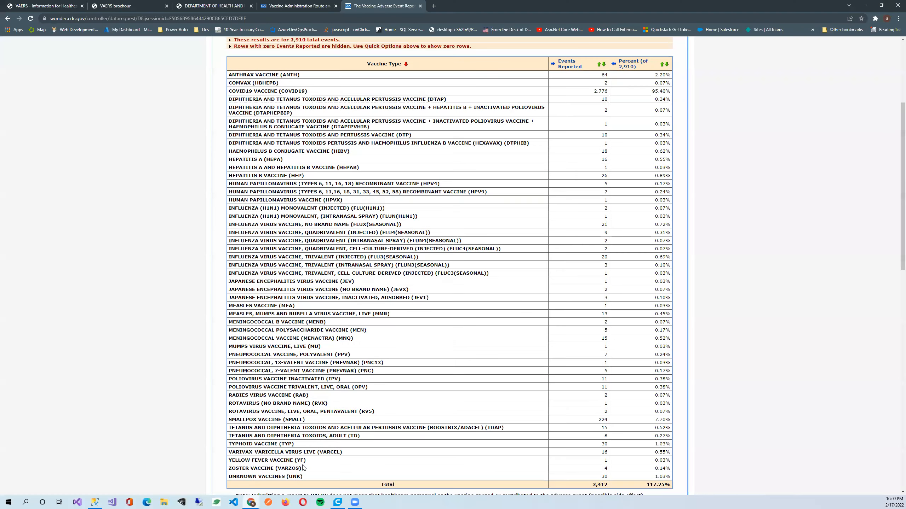
# Compare the total events stated in the results messages with the per-vaccine counts, the Unknown Vaccines row and the table's Total.
pyautogui.scroll(5, 297, 203)
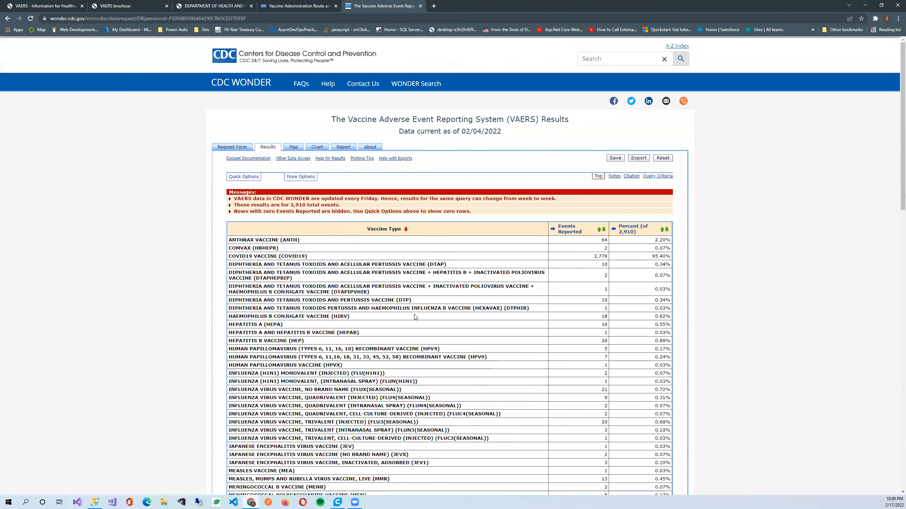
pyautogui.doubleClick(298, 205)
pyautogui.scroll(-5, 385, 297)
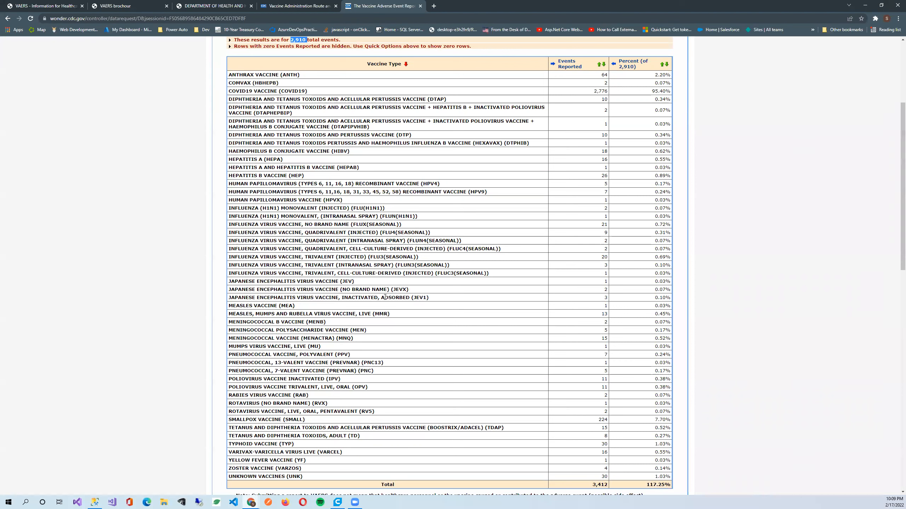
pyautogui.moveTo(228, 476); pyautogui.dragTo(306, 478)
pyautogui.click(350, 463)
pyautogui.scroll(5, 463, 312)
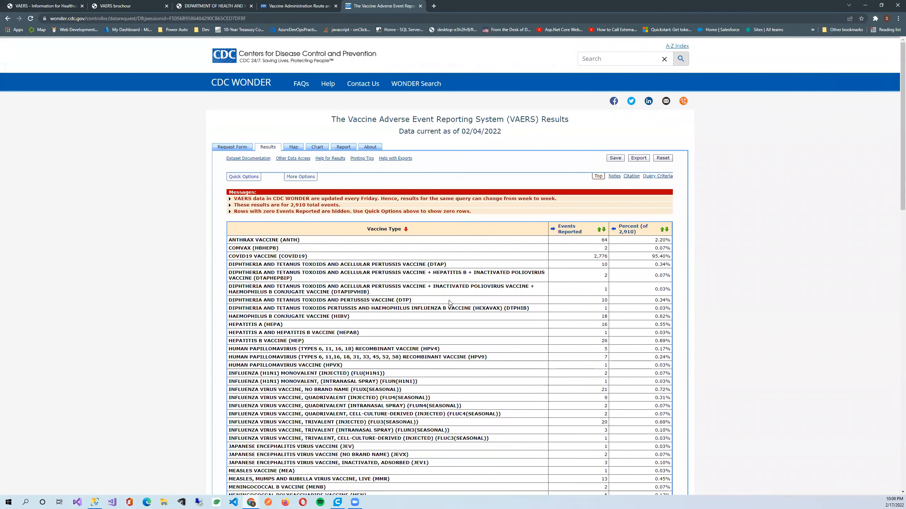
pyautogui.doubleClick(299, 206)
pyautogui.scroll(-4, 230, 247)
pyautogui.moveTo(224, 77); pyautogui.dragTo(623, 478)
pyautogui.scroll(4, 571, 361)
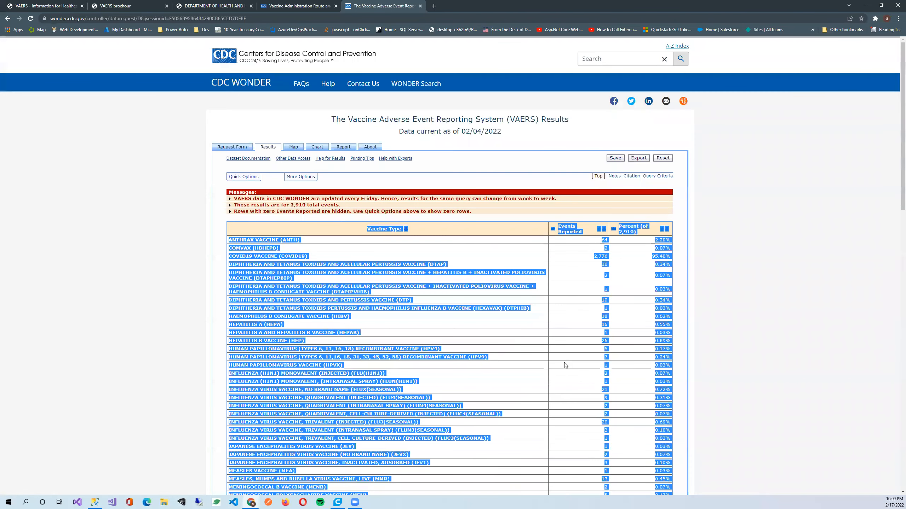
pyautogui.scroll(-4, 564, 362)
pyautogui.doubleClick(599, 484)
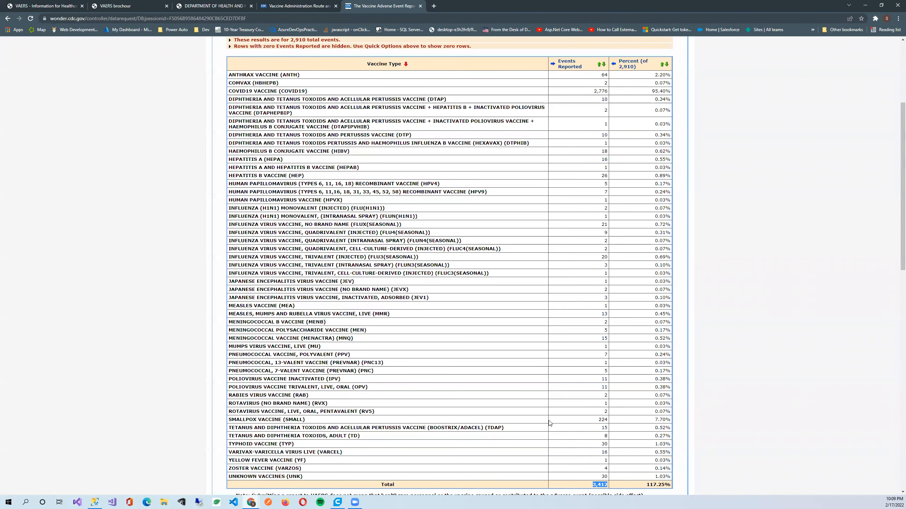
pyautogui.scroll(4, 541, 361)
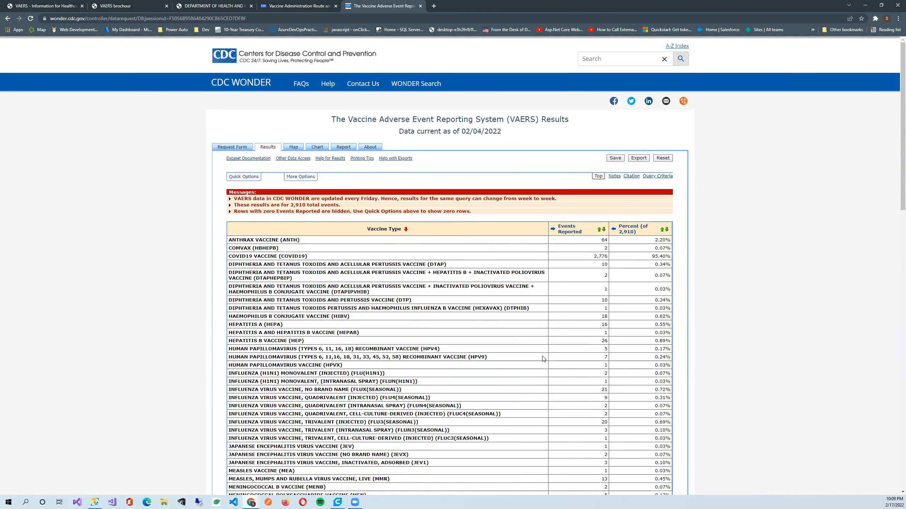
pyautogui.scroll(-2, 543, 359)
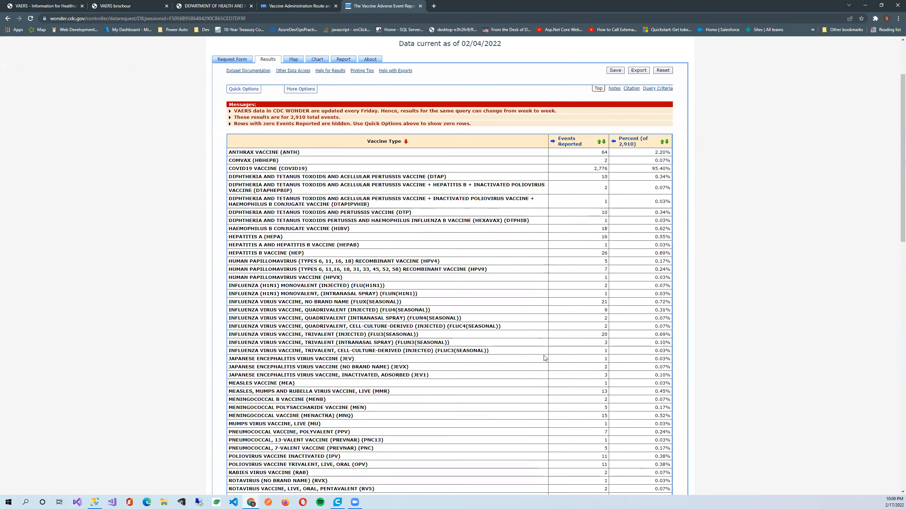
pyautogui.scroll(-2, 544, 359)
# Return to the VAERS request form, reset the symptoms selection to All Symptoms and resubmit the request grouped by Vaccine Type.
pyautogui.click(8, 18)
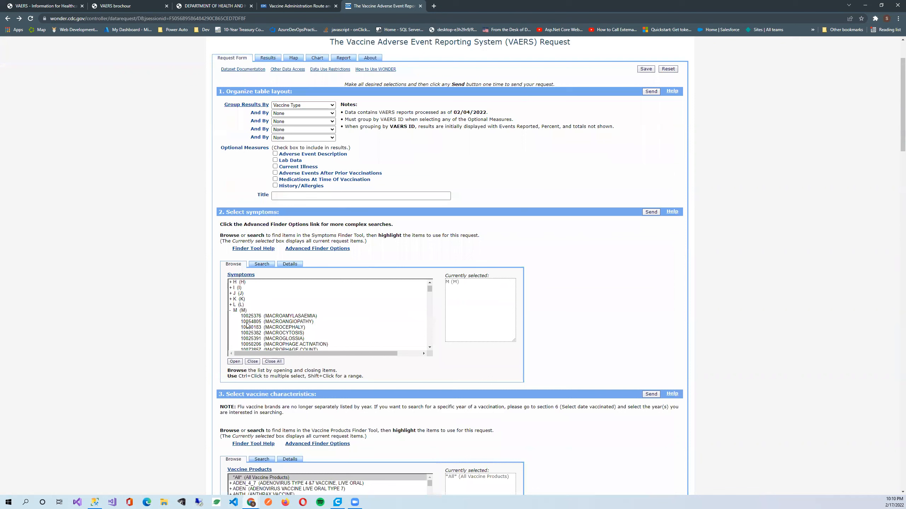
pyautogui.click(234, 310)
pyautogui.click(273, 361)
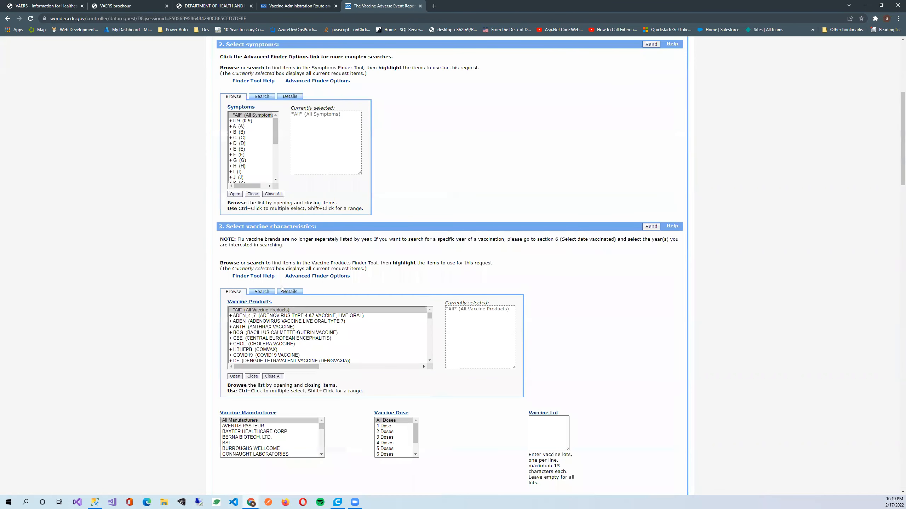
pyautogui.scroll(-4, 196, 290)
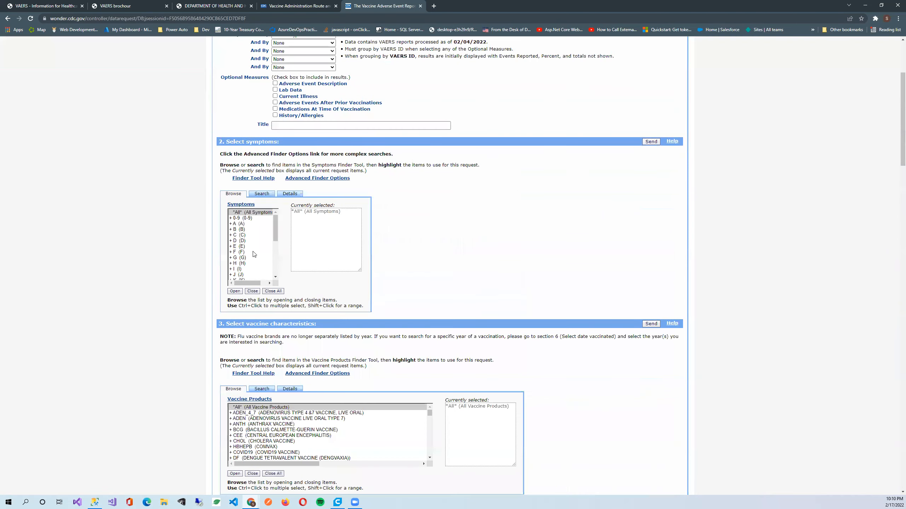
pyautogui.scroll(-20, 196, 289)
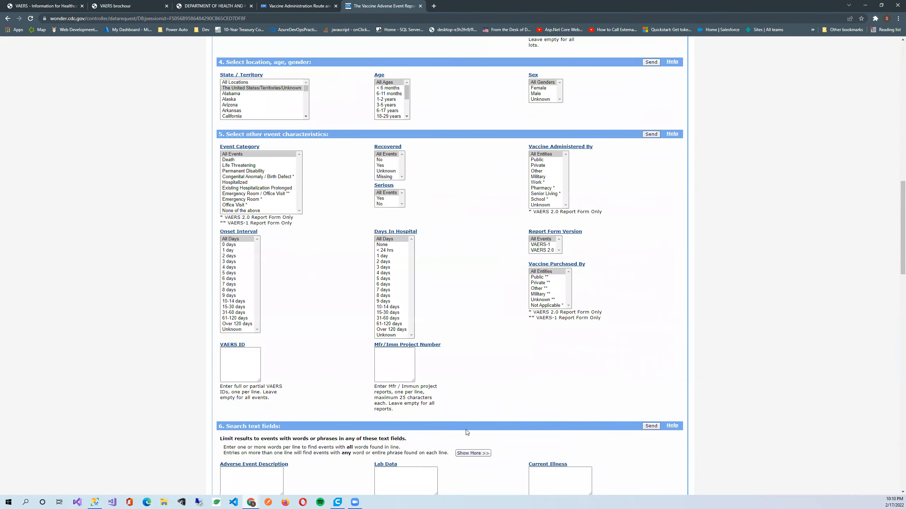
pyautogui.scroll(-8, 452, 417)
pyautogui.scroll(-10, 442, 405)
pyautogui.click(432, 361)
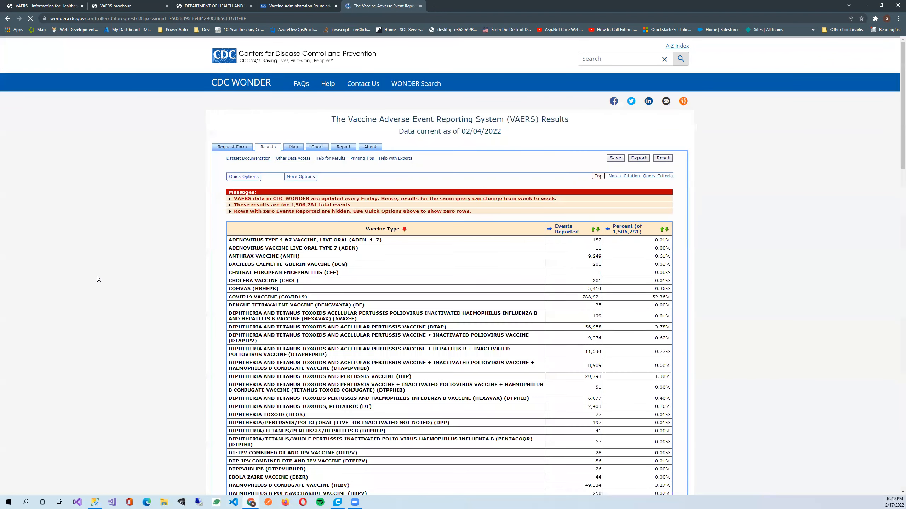
# Launch Microsoft Word while keeping the all-symptoms Vaccine Type results open in Chrome.
pyautogui.scroll(-5, 97, 279)
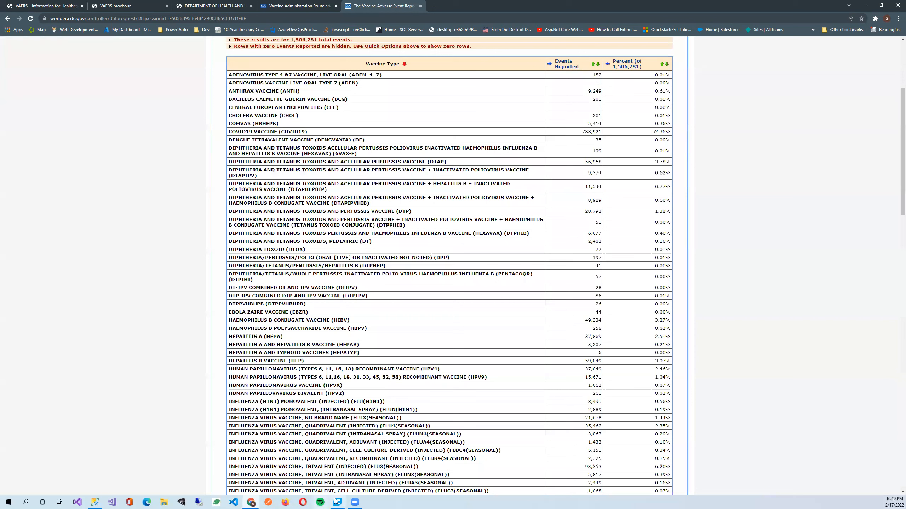
pyautogui.click(6, 501)
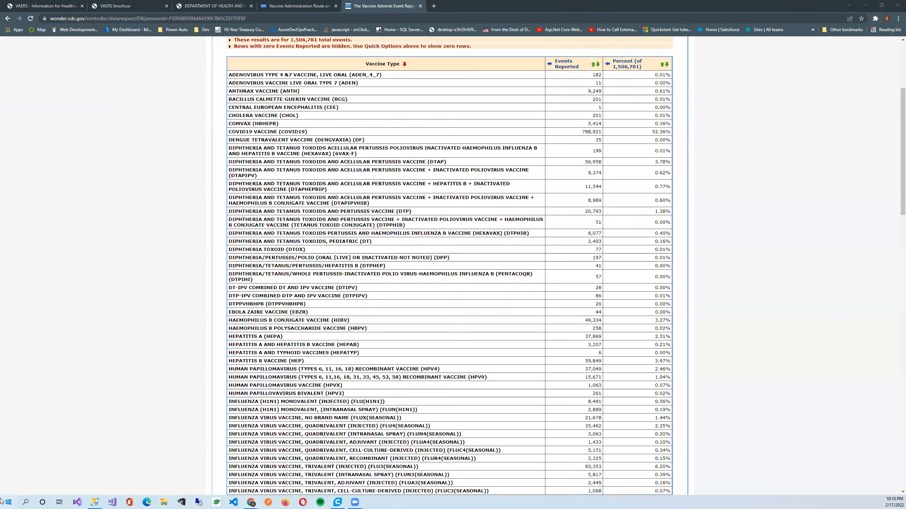
pyautogui.write('word')
pyautogui.press('Return')
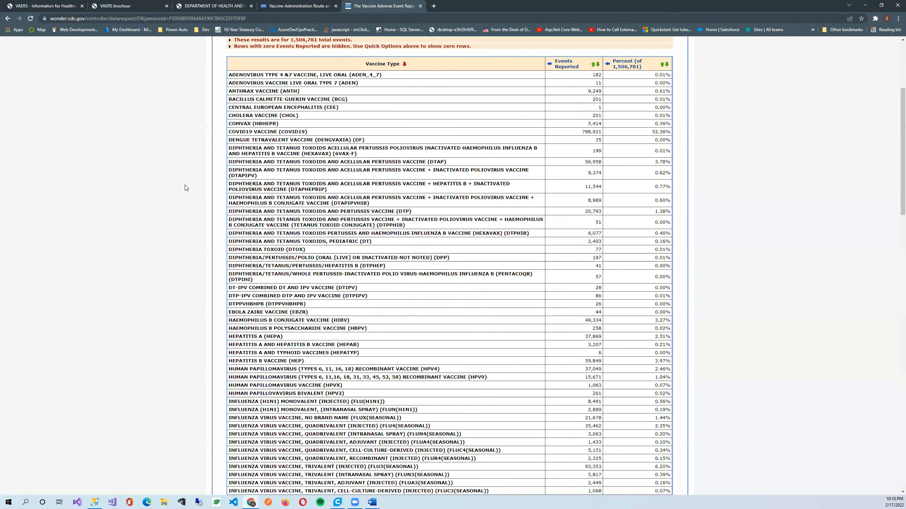
# Capture a screen snip of the lower part of the all-symptoms Vaccine Type table, ending at the Total row.
pyautogui.scroll(-2, 185, 188)
pyautogui.scroll(2, 176, 196)
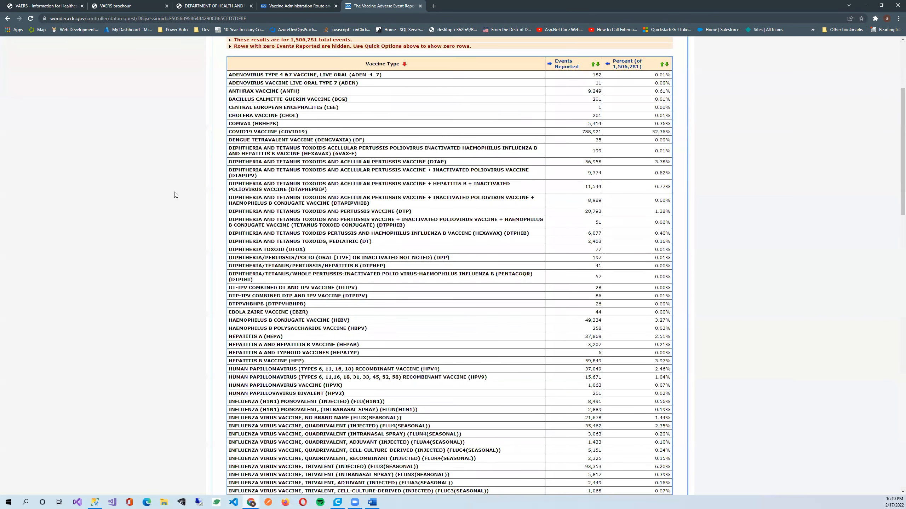
pyautogui.press('super+shift+s')
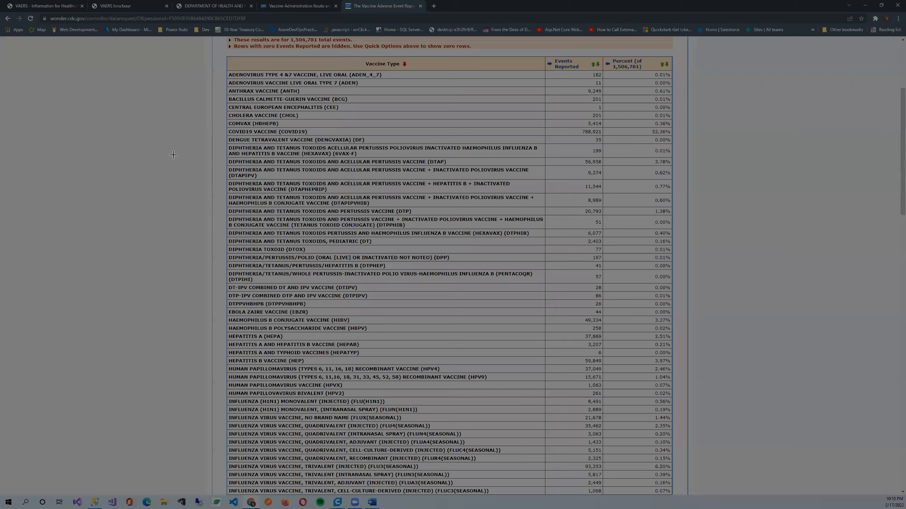
pyautogui.press('Escape')
pyautogui.scroll(-4, 175, 158)
pyautogui.scroll(-8, 175, 158)
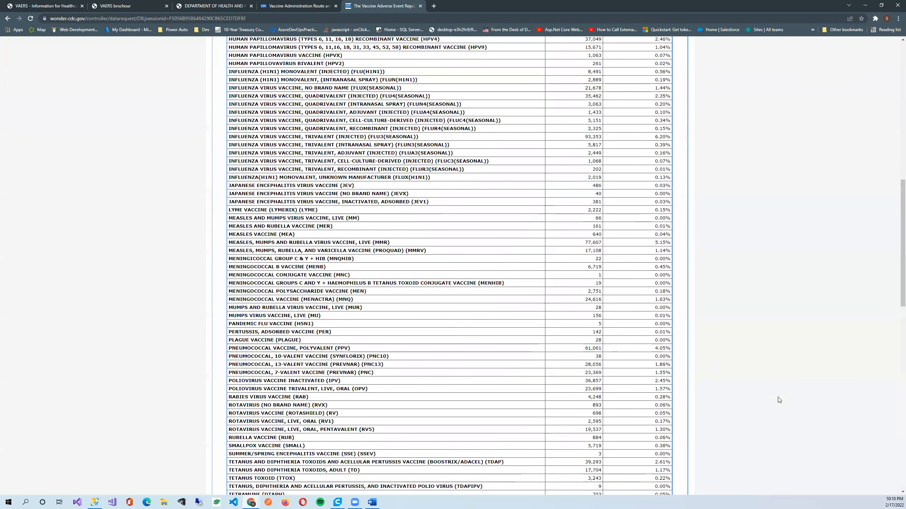
pyautogui.press('super+shift+s')
pyautogui.moveTo(671, 390); pyautogui.dragTo(217, 79)
pyautogui.scroll(15, 217, 78)
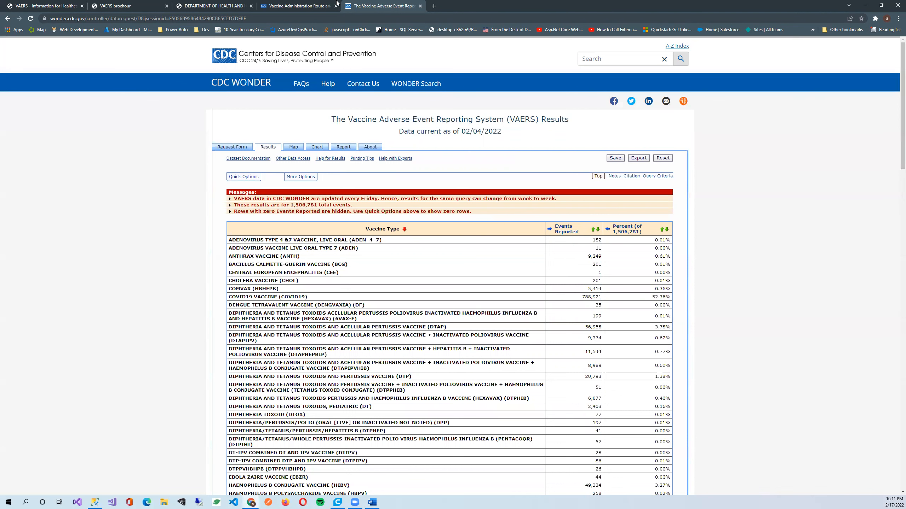
# Search the web in a new tab for "when was the first covid vaccine given" and read the BBC News article's summary and date.
pyautogui.click(434, 6)
pyautogui.write('when was the first covid vacc')
pyautogui.press('Return')
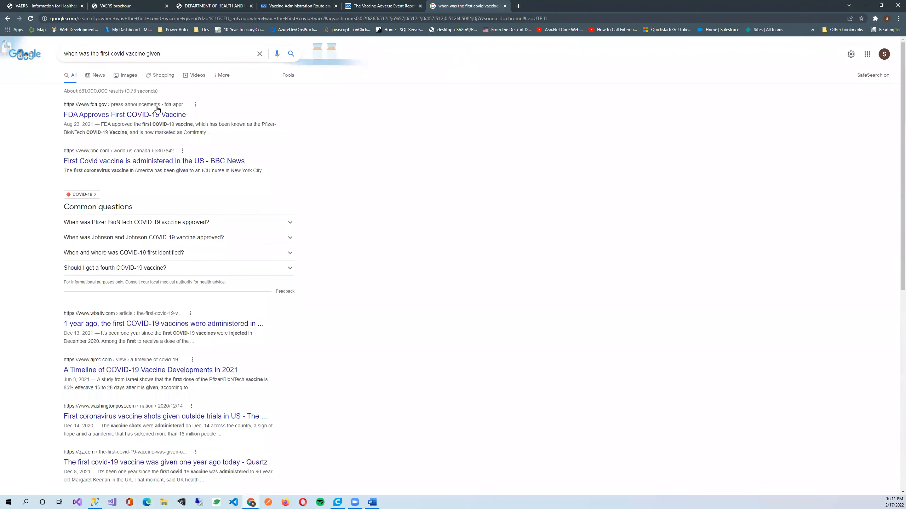
pyautogui.click(155, 161)
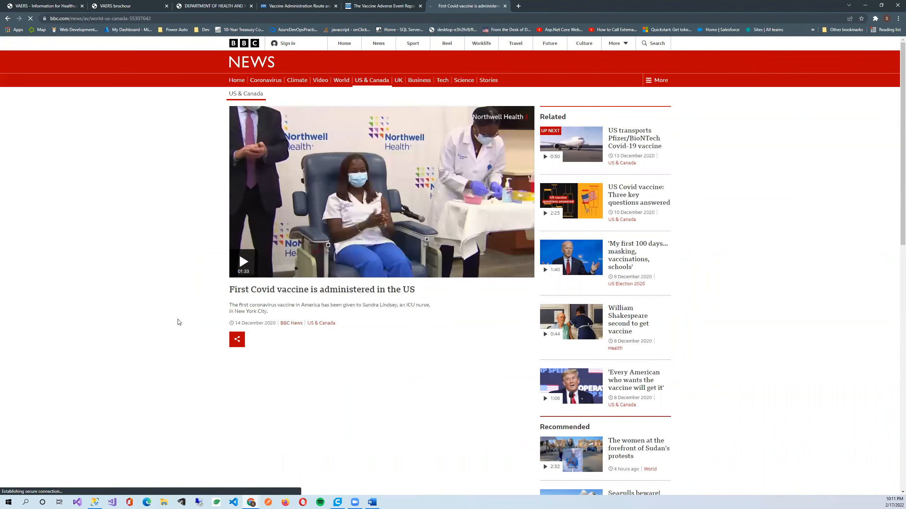
pyautogui.moveTo(229, 305); pyautogui.dragTo(282, 317)
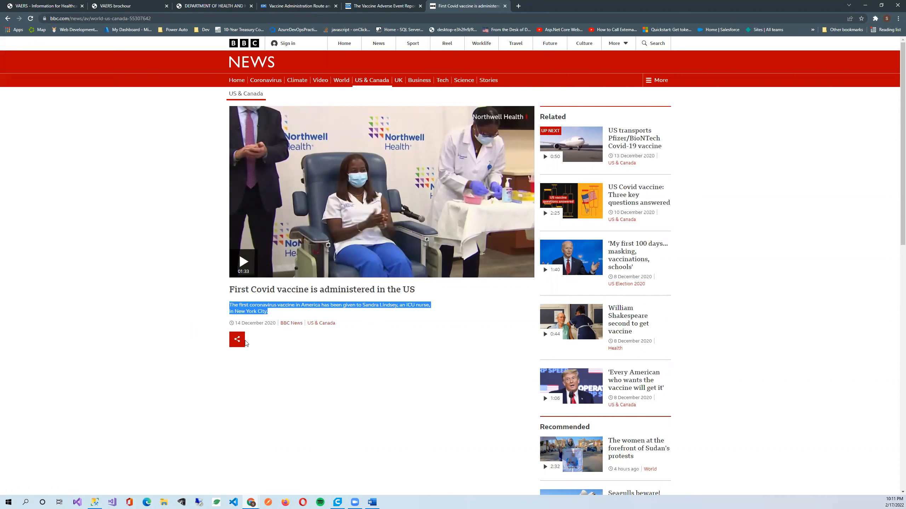
pyautogui.tripleClick(255, 323)
pyautogui.click(349, 336)
# Review the CDC vaccine administration page and the VAERS data use guide's caution section alongside the CDC WONDER results.
pyautogui.click(381, 5)
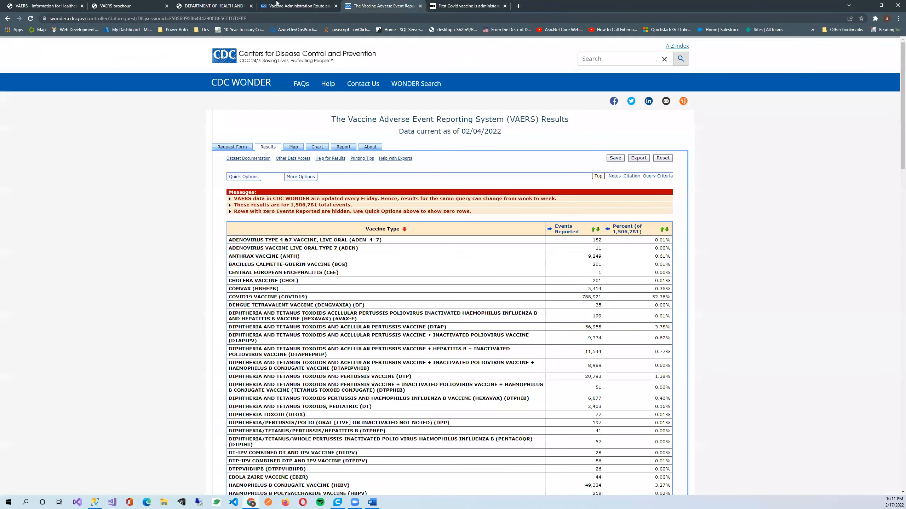
pyautogui.click(280, 5)
pyautogui.hotkey('ctrl', 'shift', 'Tab')
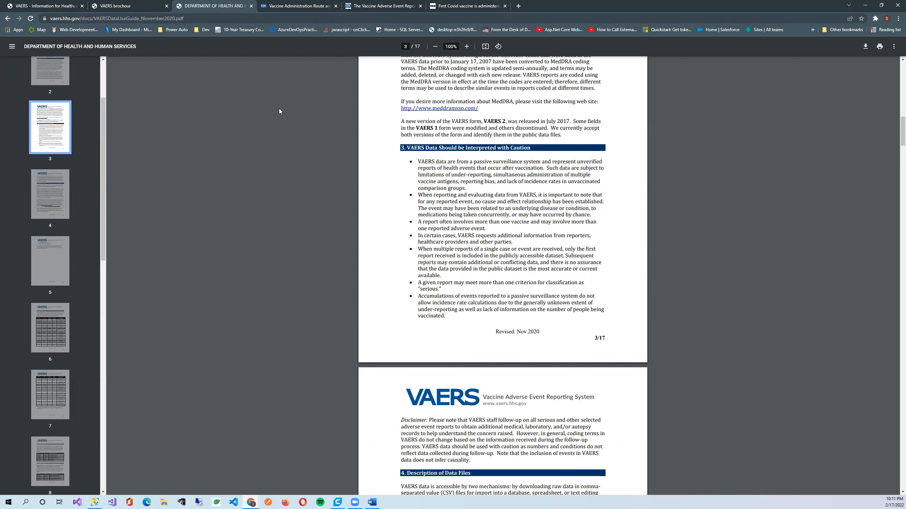
pyautogui.click(324, 5)
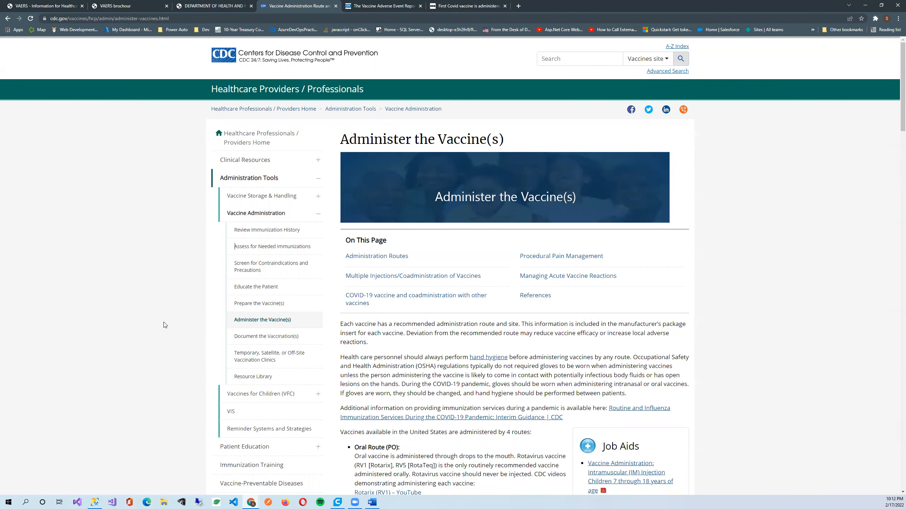
pyautogui.click(378, 6)
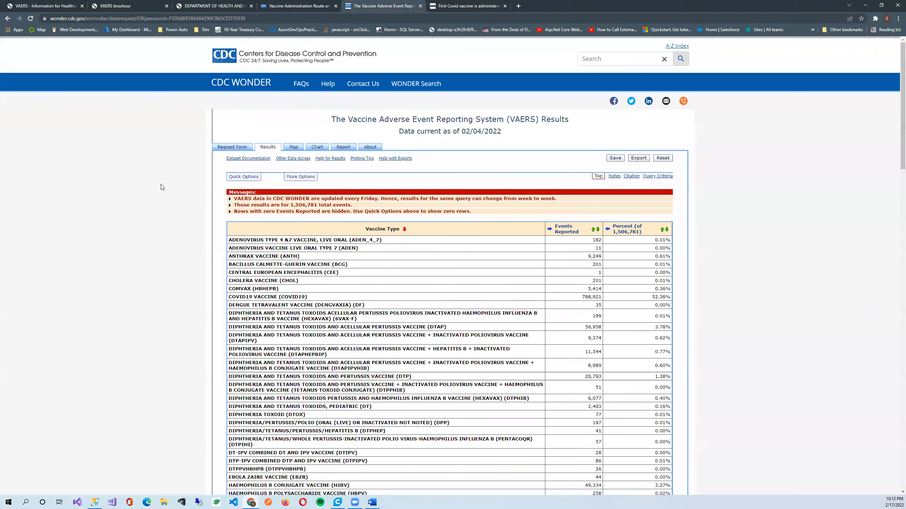
pyautogui.click(203, 5)
pyautogui.click(304, 5)
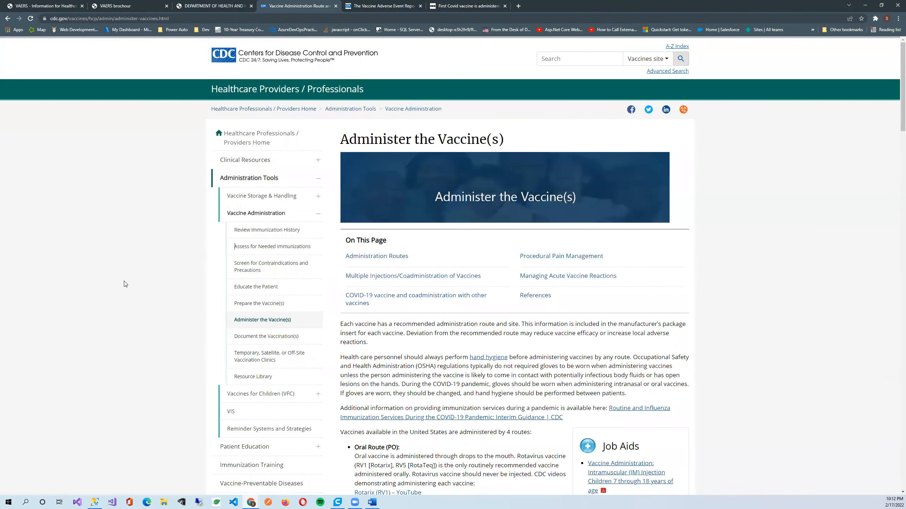
pyautogui.hotkey('ctrl', 'Tab')
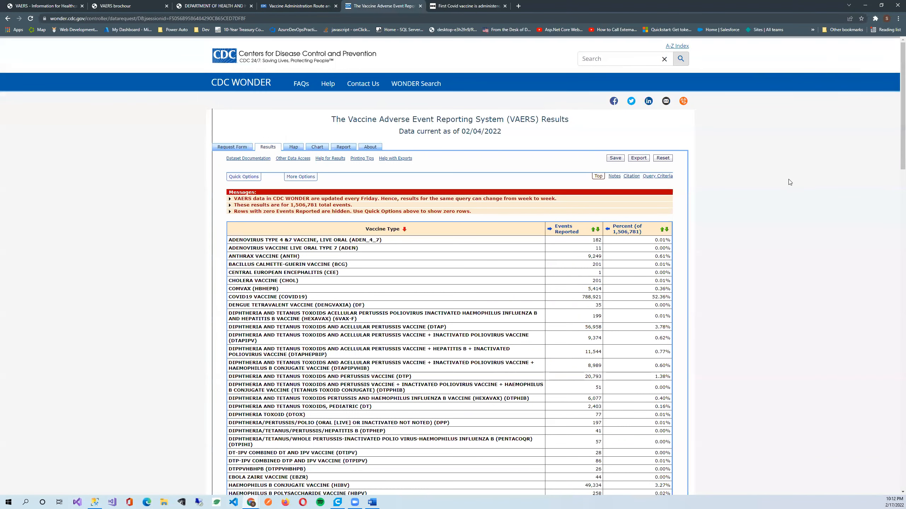
# Examine the all-symptoms results through the Zoster Vaccine (VARZOS) row, the Total row and the notes, and return to the messages.
pyautogui.scroll(-2, 94, 313)
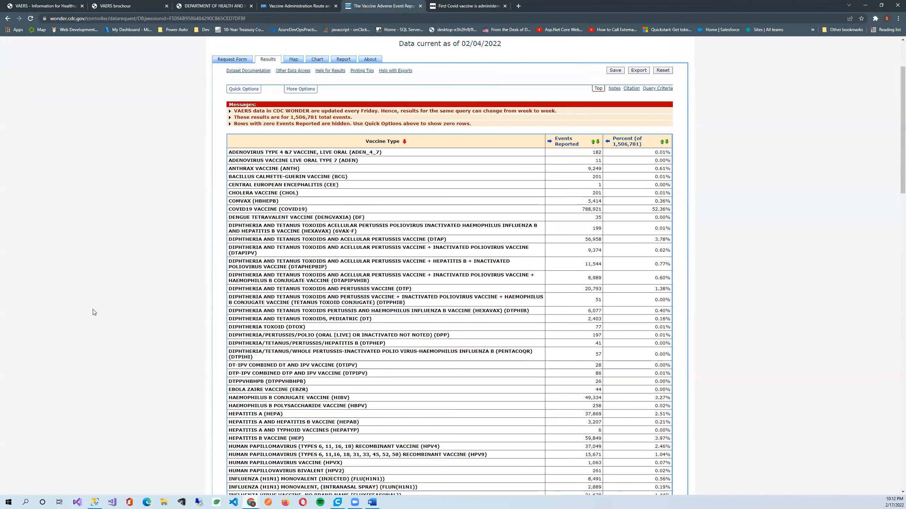
pyautogui.scroll(-15, 94, 313)
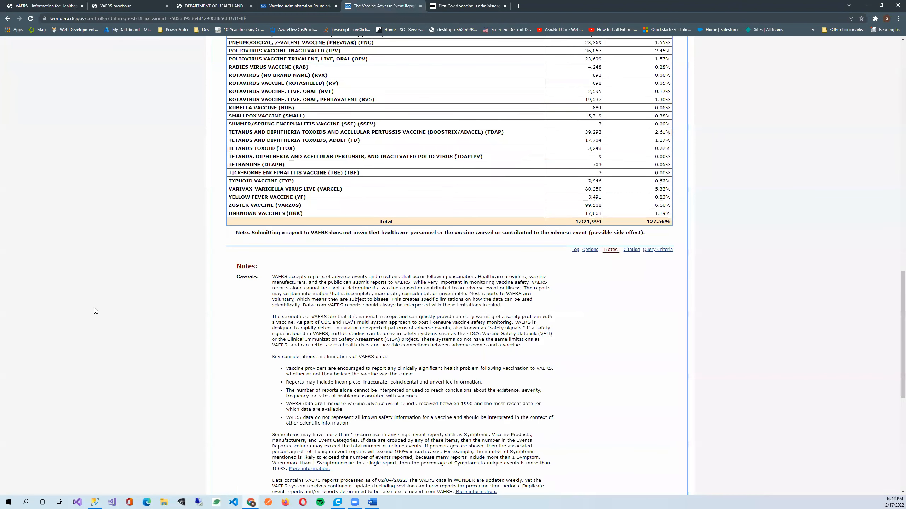
pyautogui.scroll(4, 95, 311)
pyautogui.moveTo(302, 370); pyautogui.dragTo(228, 370)
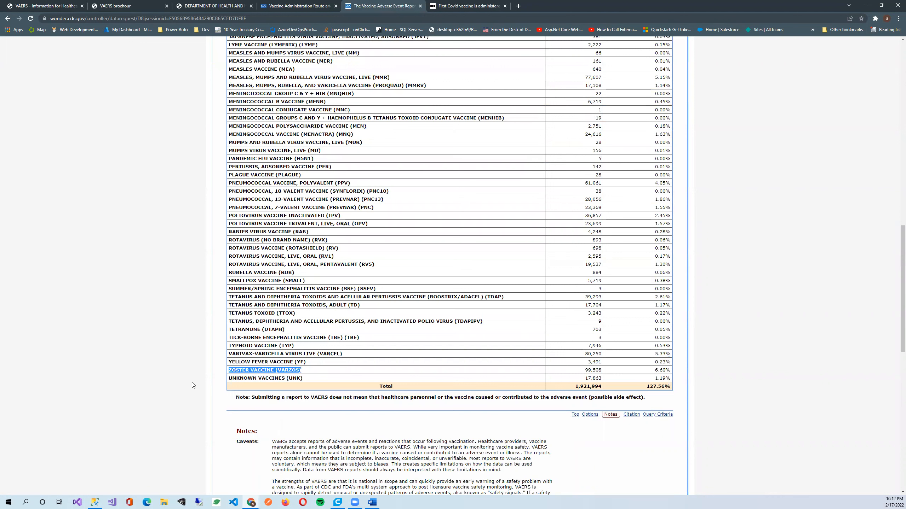
pyautogui.scroll(1, 182, 363)
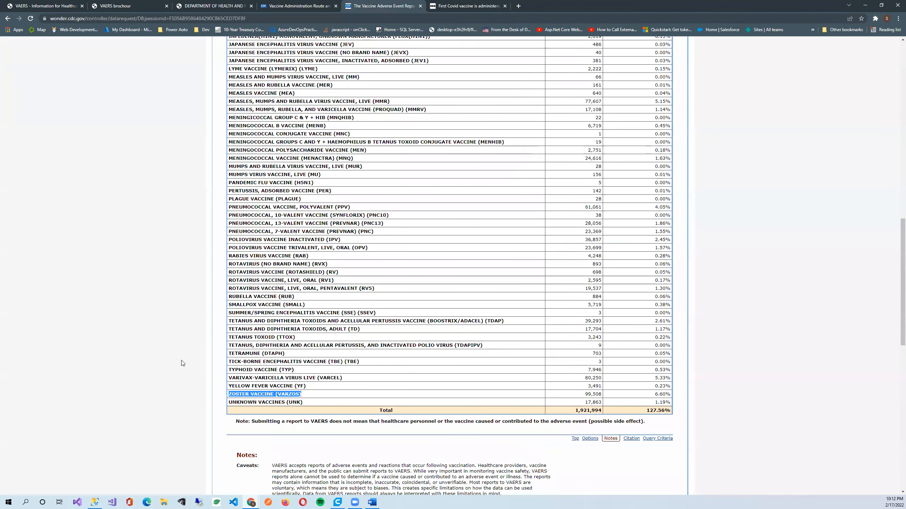
pyautogui.press('Home')
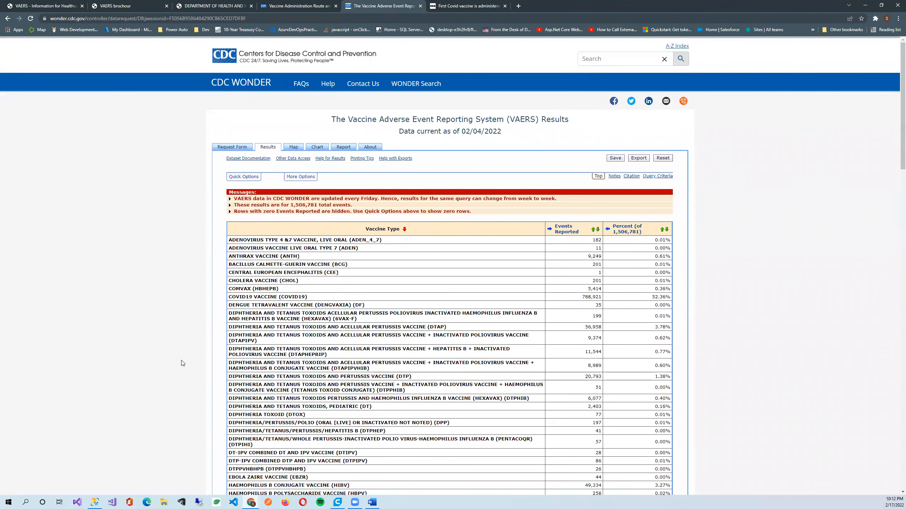
# Scan the all-symptoms Vaccine Type table and return to the VAERS request form.
pyautogui.scroll(-10, 182, 363)
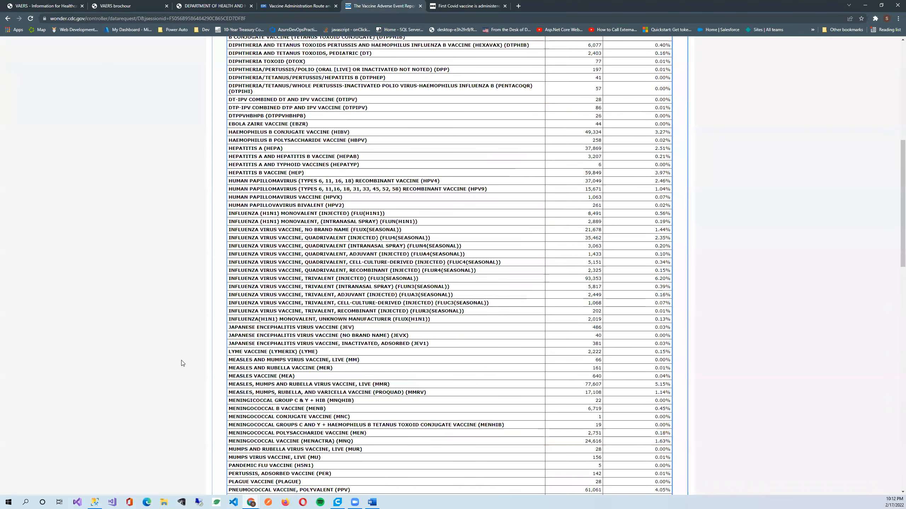
pyautogui.scroll(-5, 182, 364)
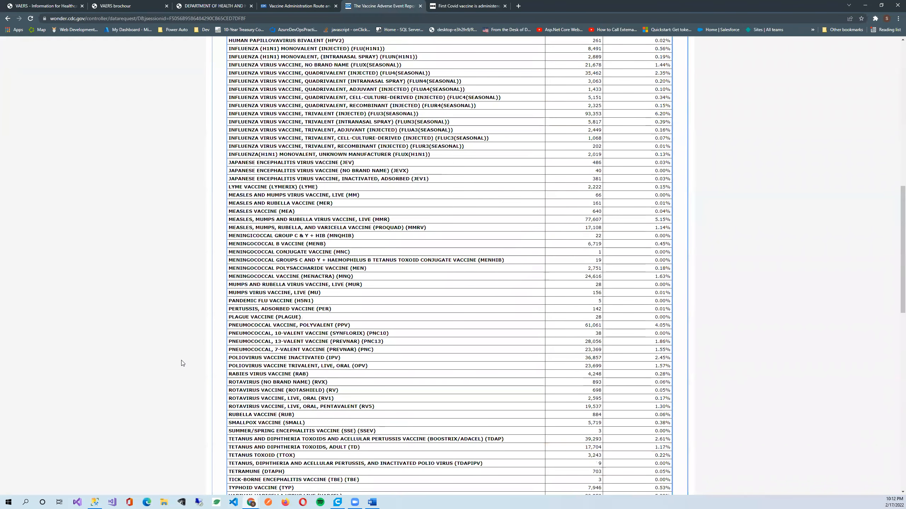
pyautogui.press('Home')
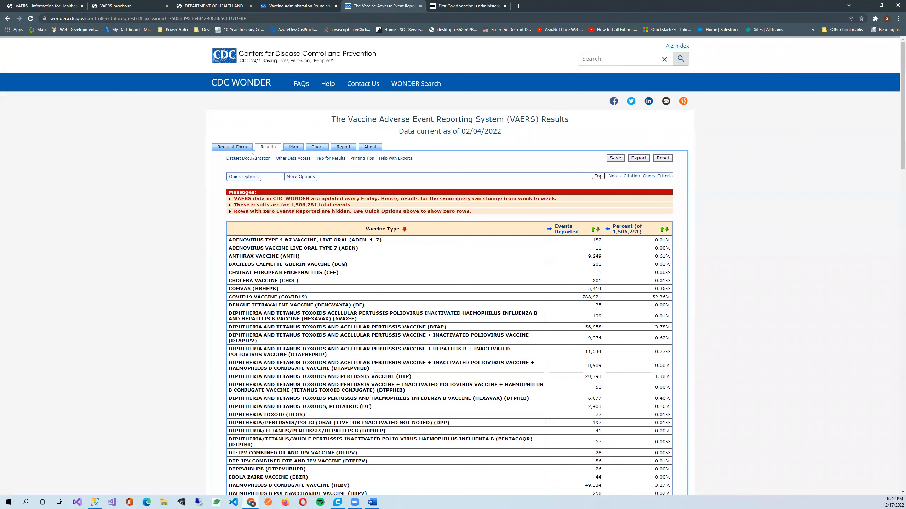
pyautogui.click(8, 19)
pyautogui.scroll(6, 142, 257)
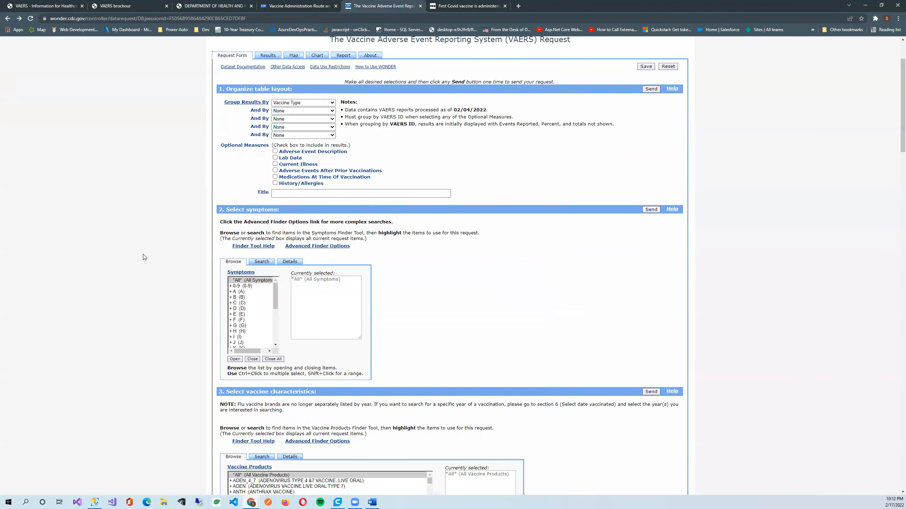
# Limit the report completed dates to 2020, 2021 and 2022 and expand those years into months.
pyautogui.scroll(-6, 145, 257)
pyautogui.scroll(-6, 145, 257)
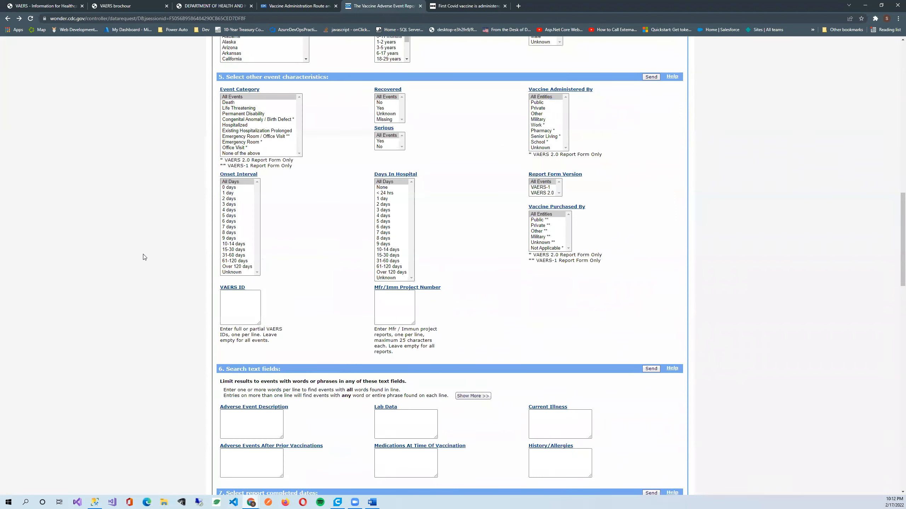
pyautogui.scroll(-6, 145, 257)
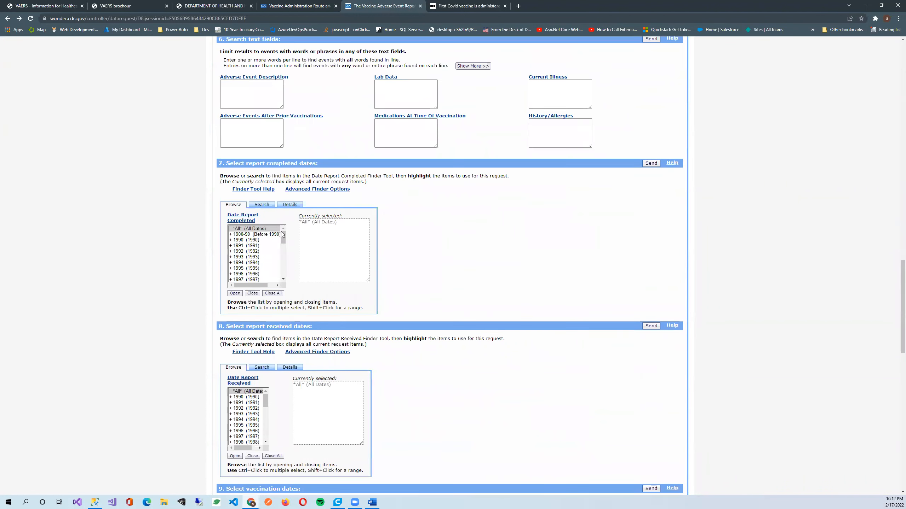
pyautogui.moveTo(283, 238); pyautogui.dragTo(284, 277)
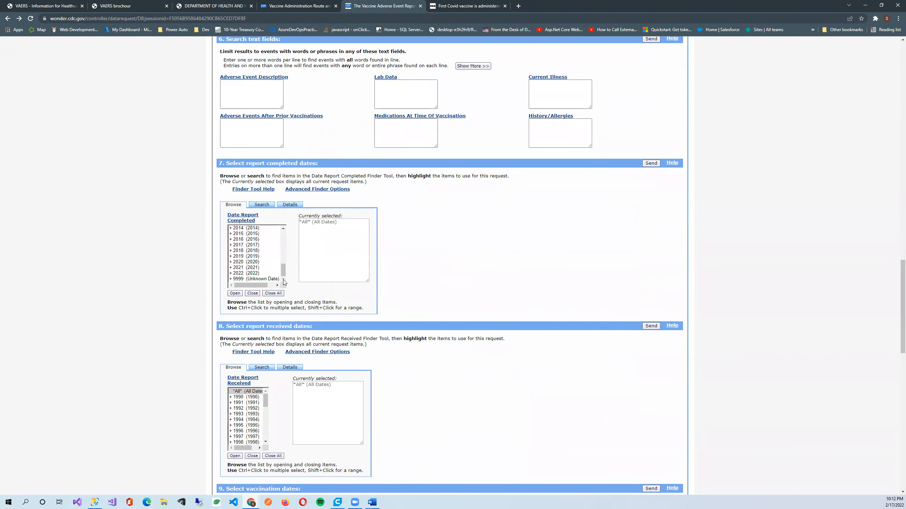
pyautogui.click(250, 263)
pyautogui.keyDown('ctrl'); pyautogui.click(251, 268); pyautogui.keyUp('ctrl')
pyautogui.keyDown('ctrl'); pyautogui.click(251, 273); pyautogui.keyUp('ctrl')
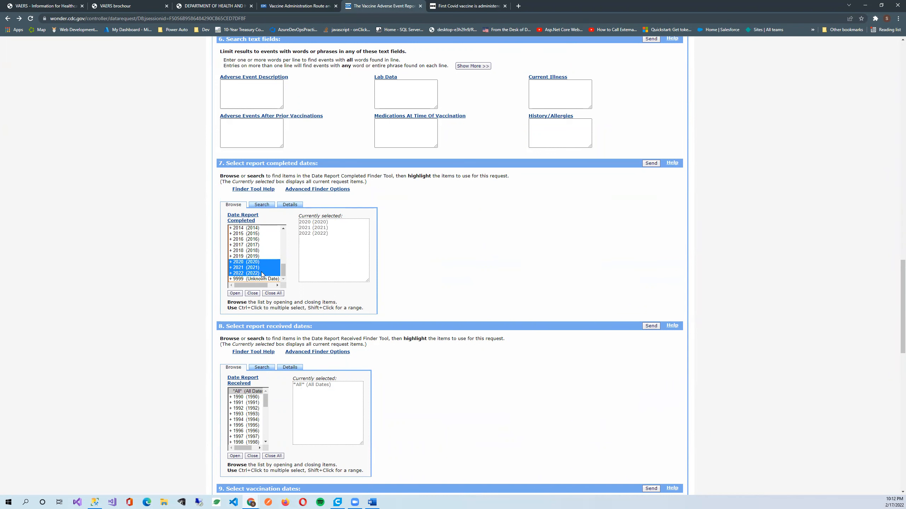
pyautogui.click(234, 293)
# Limit the report received dates to 2020, 2021 and 2022.
pyautogui.scroll(-20, 114, 273)
pyautogui.scroll(2, 114, 274)
pyautogui.scroll(5, 113, 274)
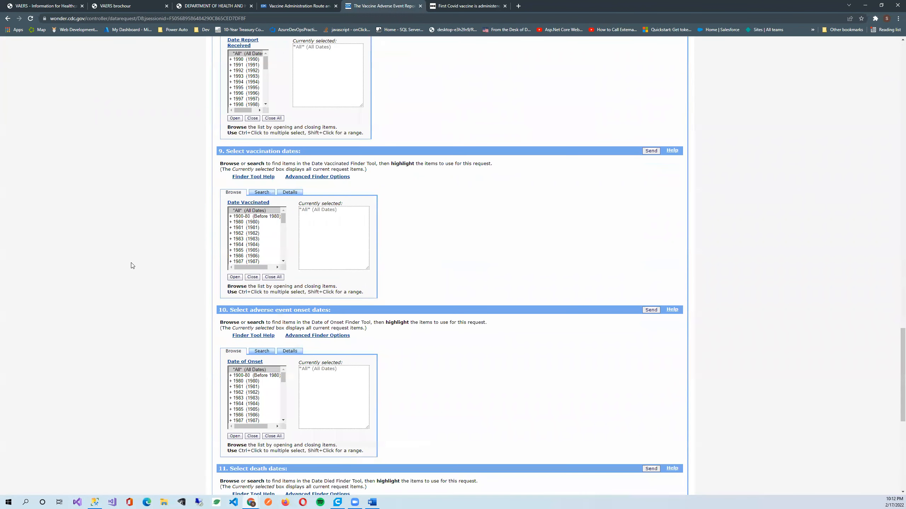
pyautogui.scroll(4, 281, 216)
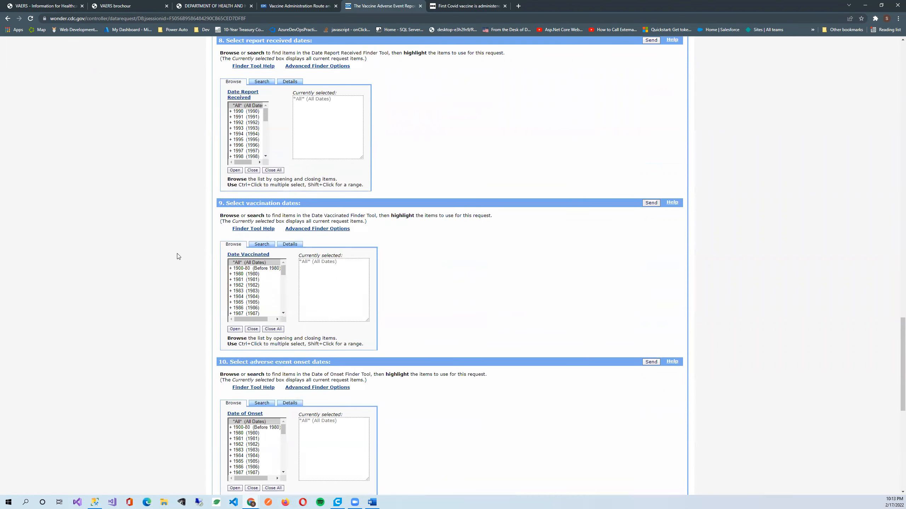
pyautogui.moveTo(267, 227); pyautogui.dragTo(269, 277)
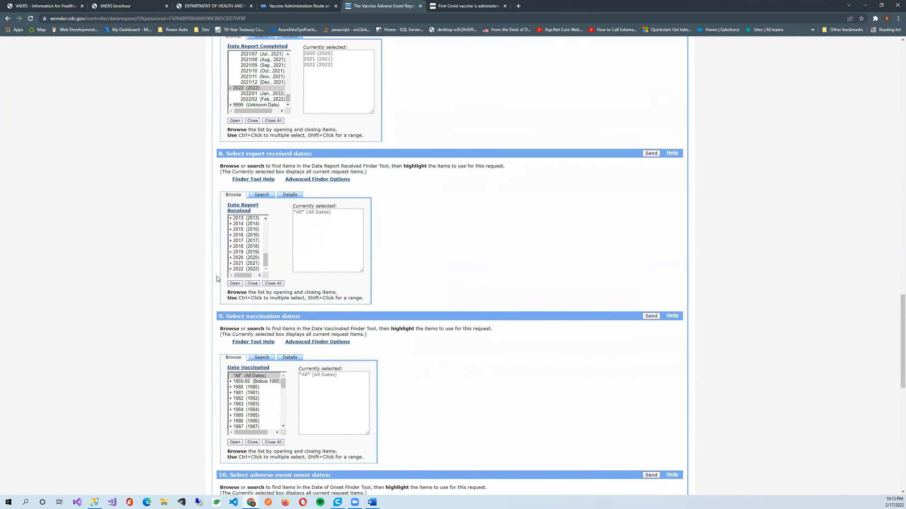
pyautogui.click(245, 258)
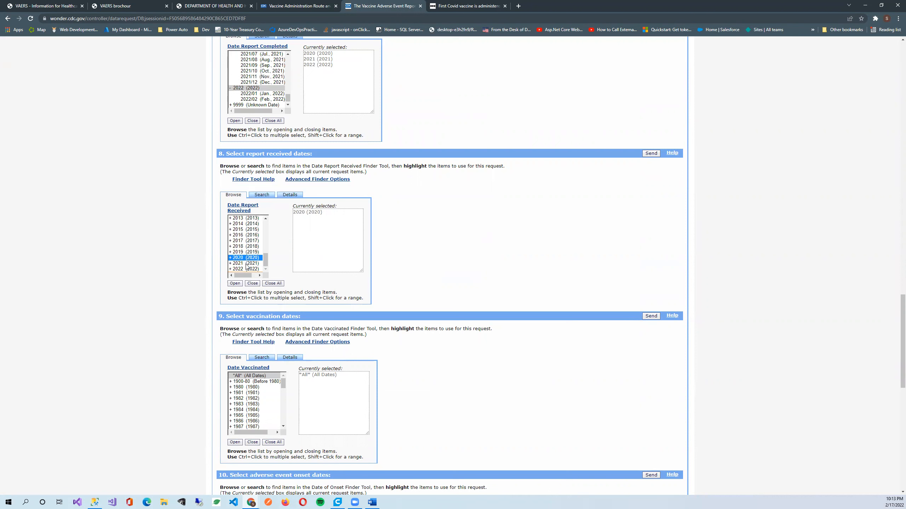
pyautogui.keyDown('shift'); pyautogui.click(243, 268); pyautogui.keyUp('shift')
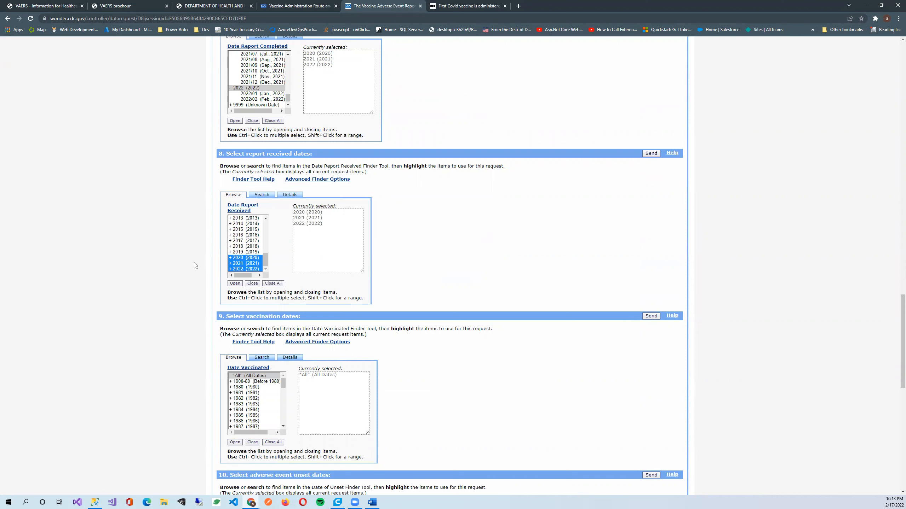
pyautogui.click(337, 224)
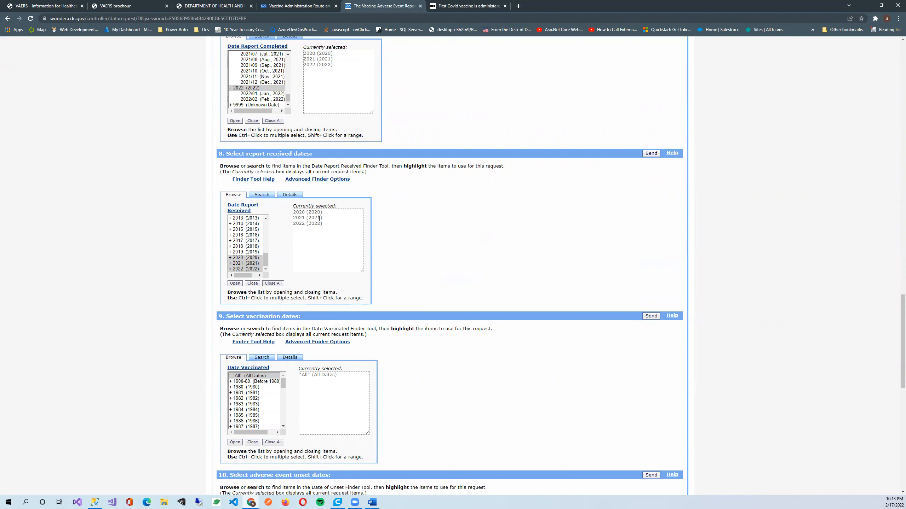
# Check the remaining request form sections, send the request, and highlight the Events Reported count for COVID19 Vaccine.
pyautogui.scroll(-10, 449, 339)
pyautogui.scroll(20, 428, 309)
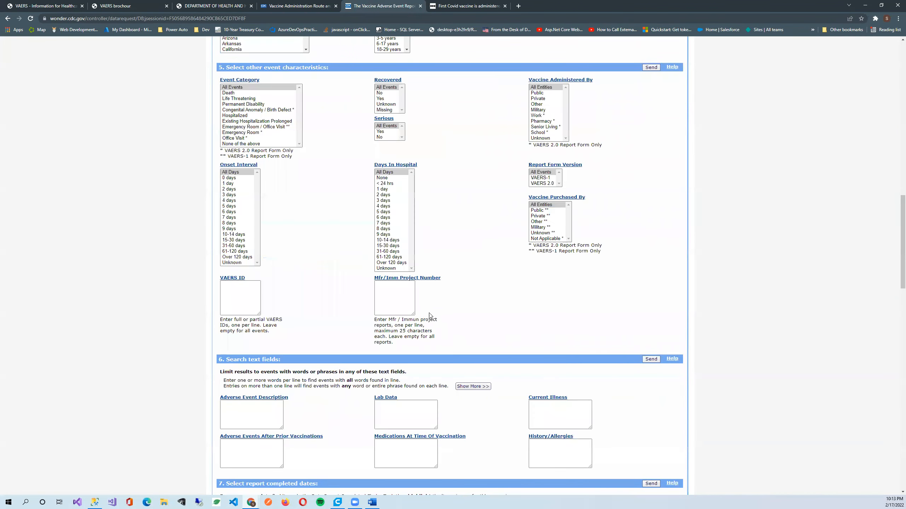
pyautogui.scroll(-15, 428, 310)
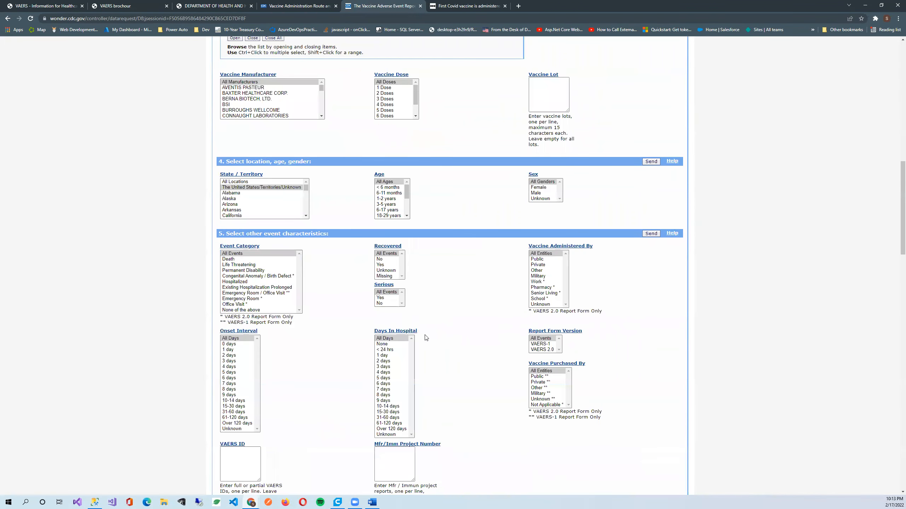
pyautogui.scroll(-15, 428, 312)
pyautogui.scroll(20, 429, 312)
pyautogui.scroll(-20, 450, 341)
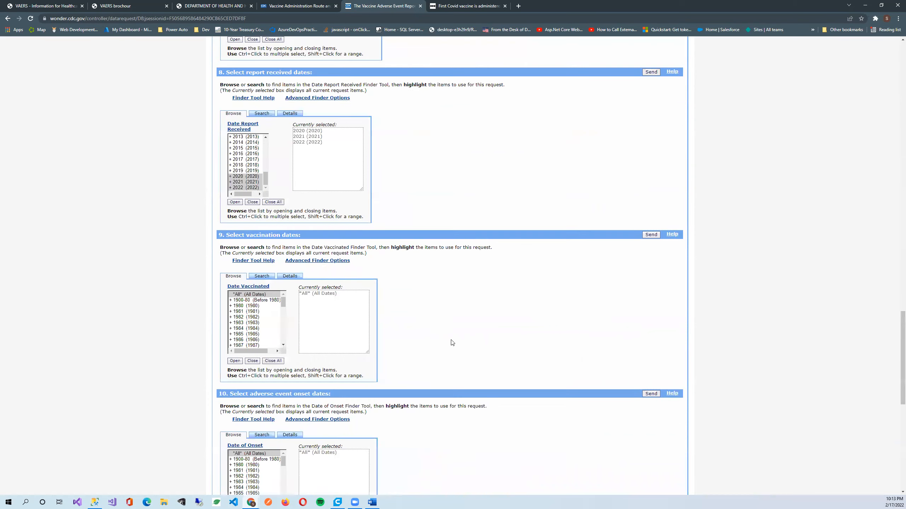
pyautogui.scroll(-10, 438, 352)
pyautogui.click(434, 356)
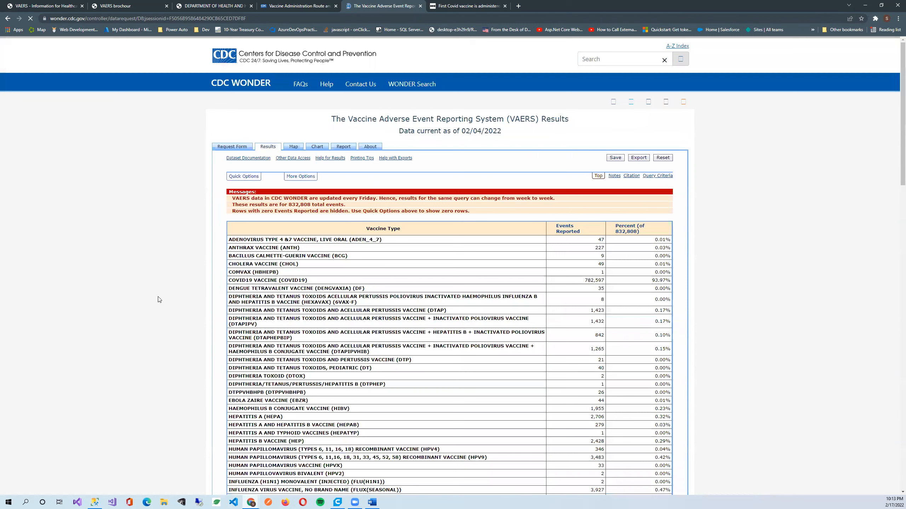
pyautogui.moveTo(584, 281); pyautogui.dragTo(606, 286)
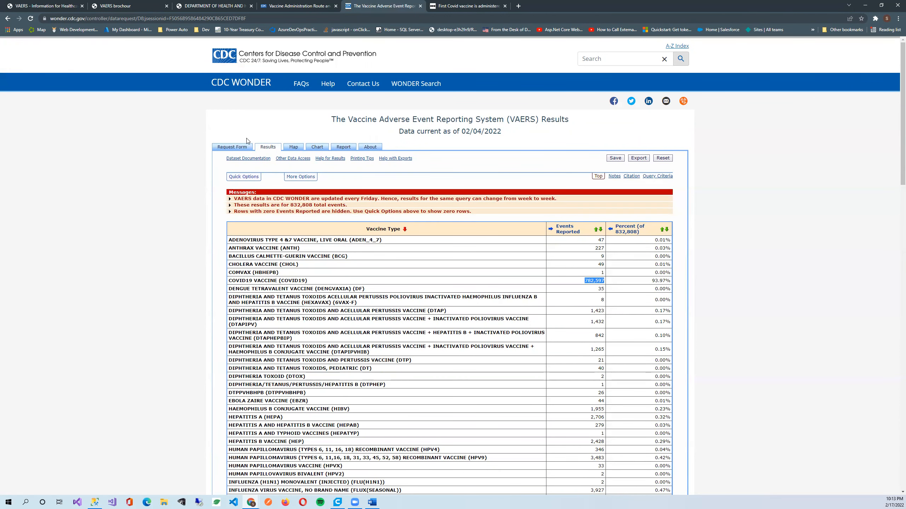
# Return to the request form and select 2020 as the report received date.
pyautogui.click(8, 18)
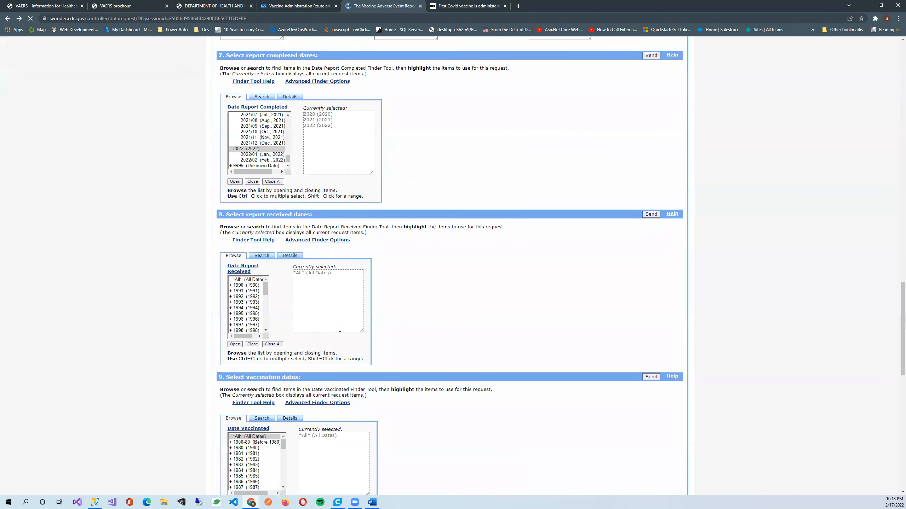
pyautogui.scroll(10, 179, 322)
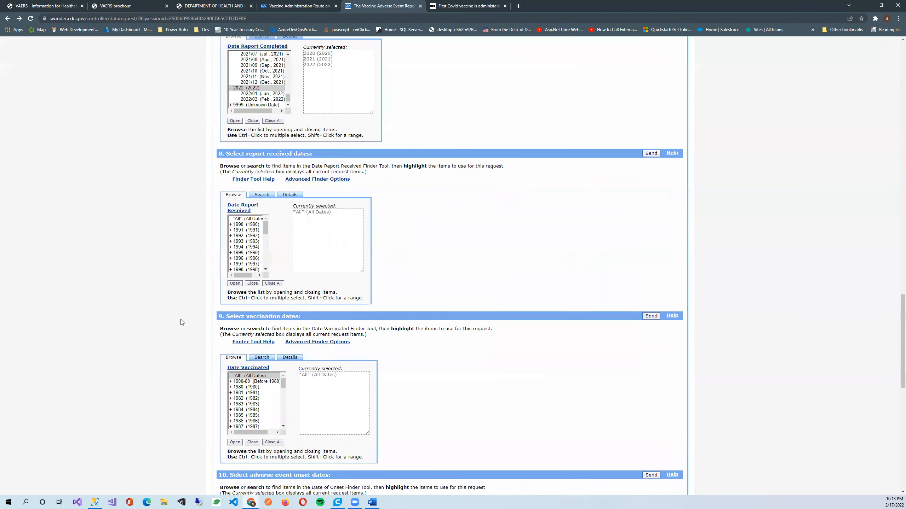
pyautogui.scroll(-13, 181, 323)
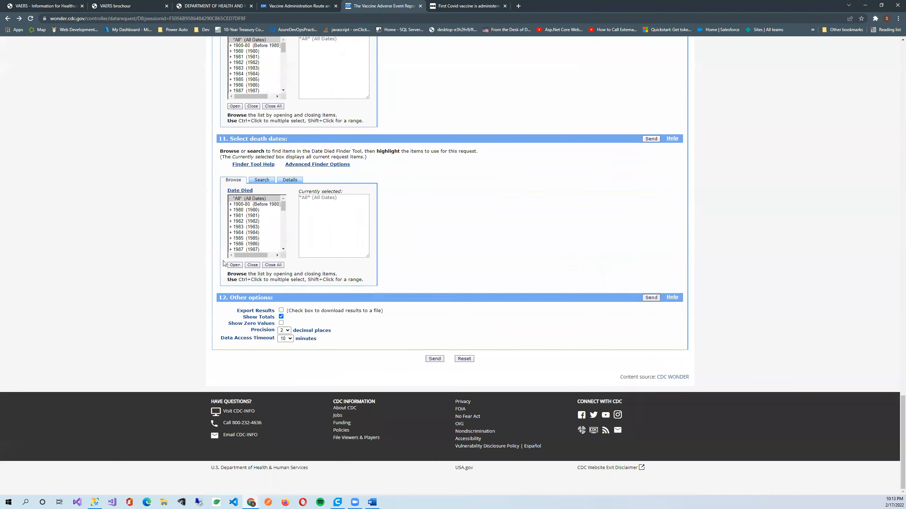
pyautogui.scroll(2, 254, 252)
pyautogui.scroll(10, 251, 260)
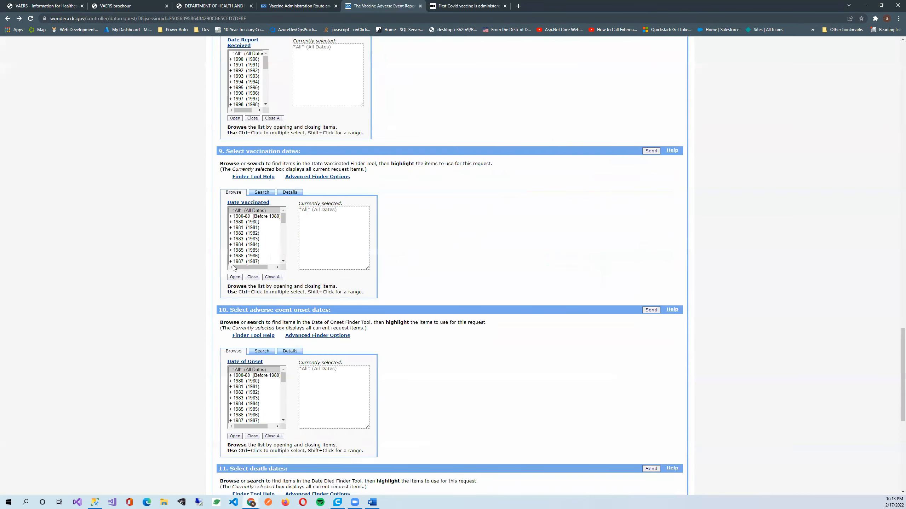
pyautogui.scroll(4, 263, 234)
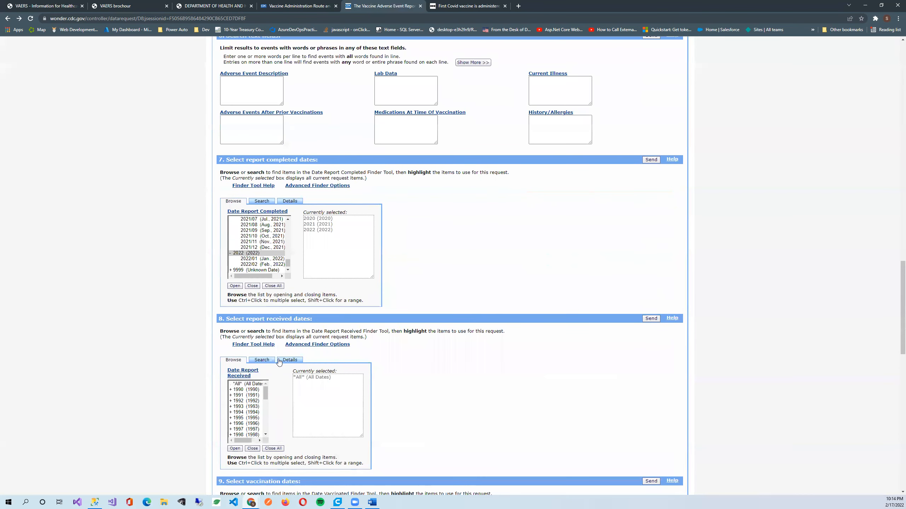
pyautogui.moveTo(266, 393); pyautogui.dragTo(270, 446)
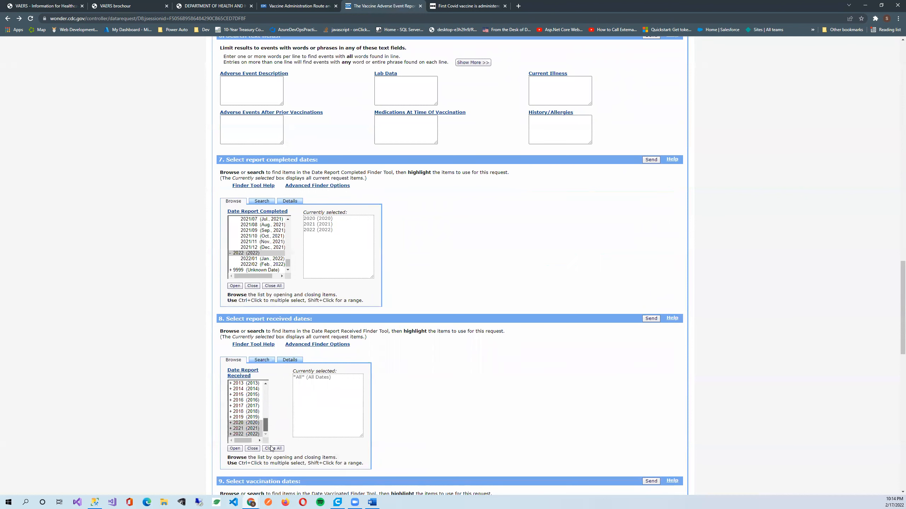
pyautogui.click(257, 429)
pyautogui.click(255, 433)
pyautogui.click(255, 424)
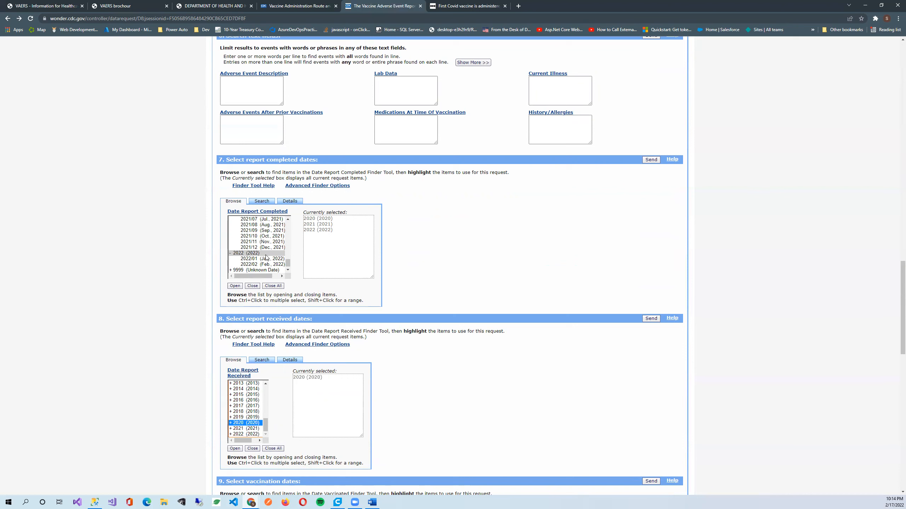
# Reset the report completed dates to all dates by collapsing every expanded year in the list.
pyautogui.scroll(5, 267, 262)
pyautogui.scroll(-2, 288, 241)
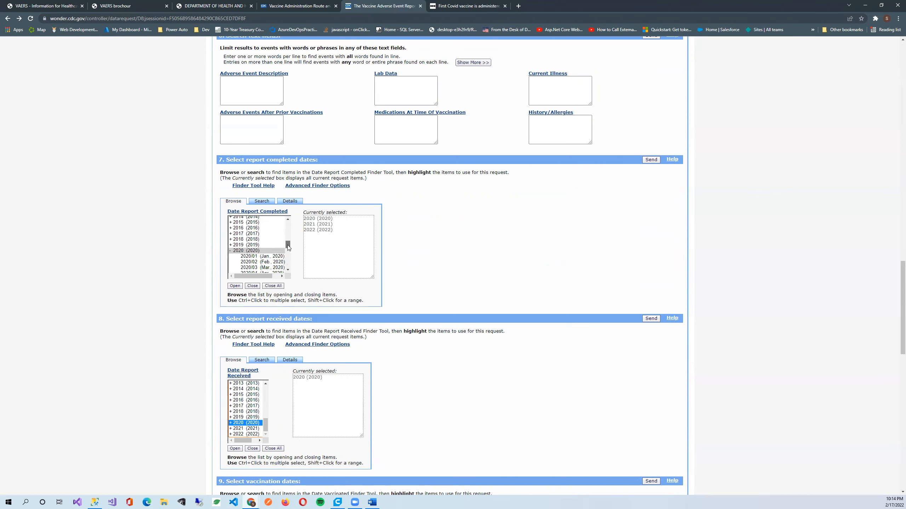
pyautogui.click(230, 237)
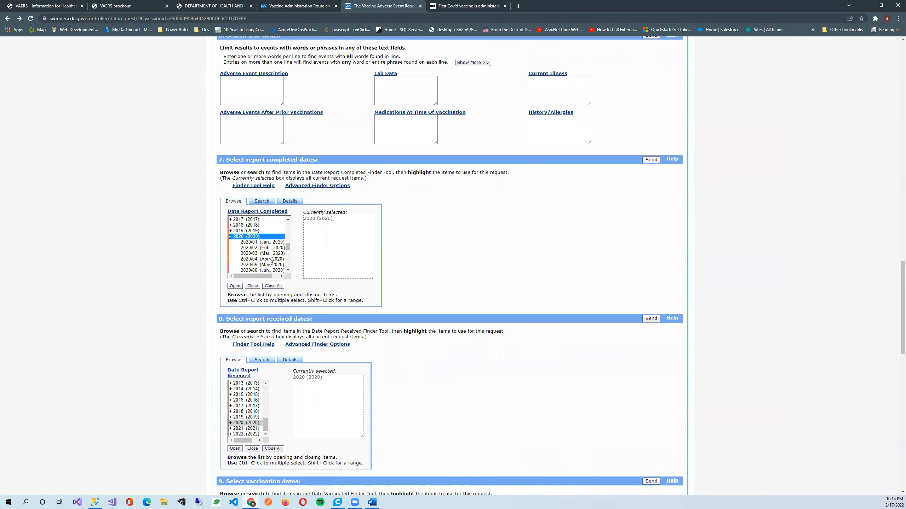
pyautogui.click(271, 287)
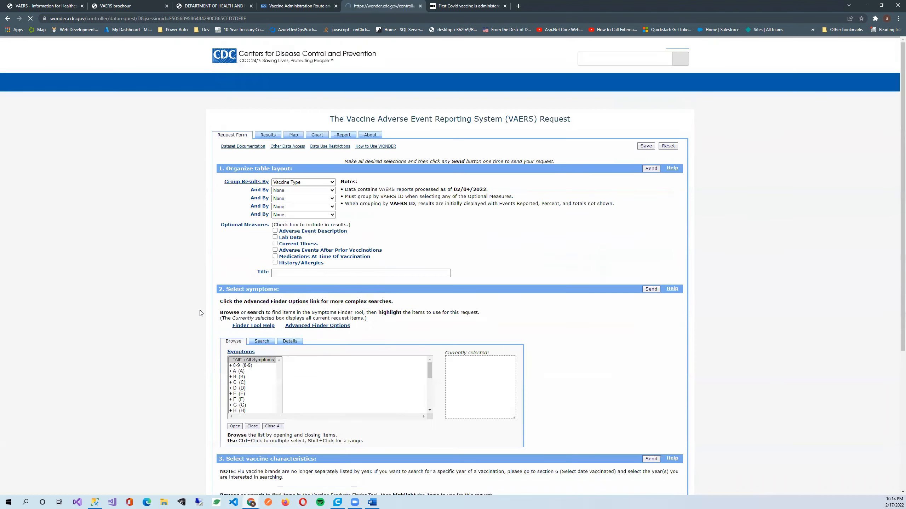
# Add 2021 and 2022 to the selected 2020 report received date and send the VAERS request.
pyautogui.scroll(15, 214, 277)
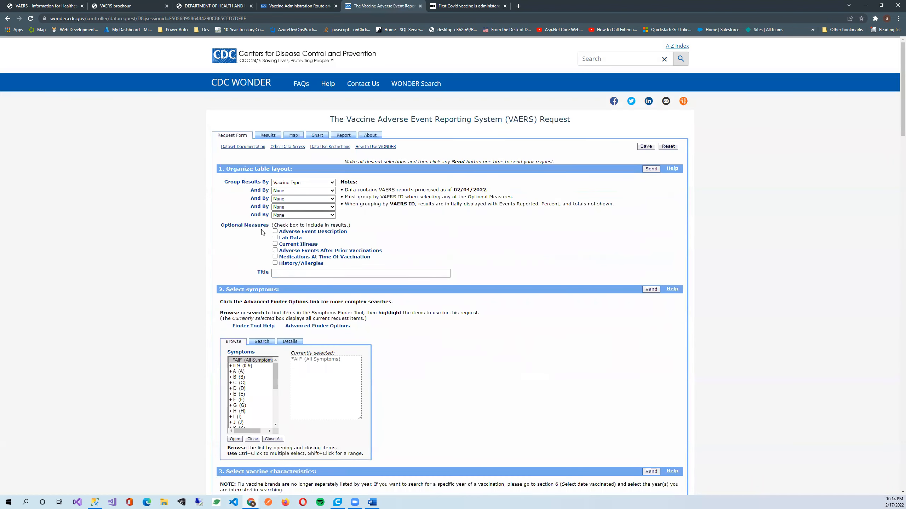
pyautogui.scroll(-15, 212, 342)
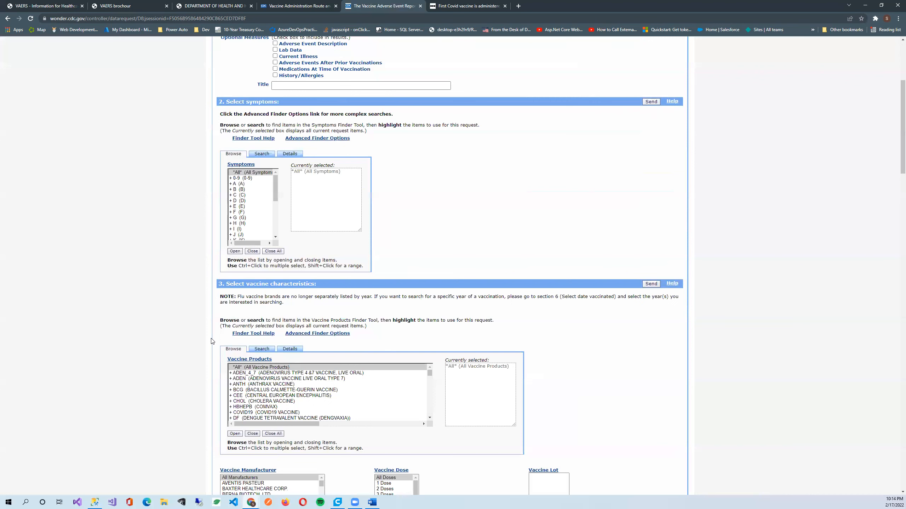
pyautogui.scroll(-3, 212, 342)
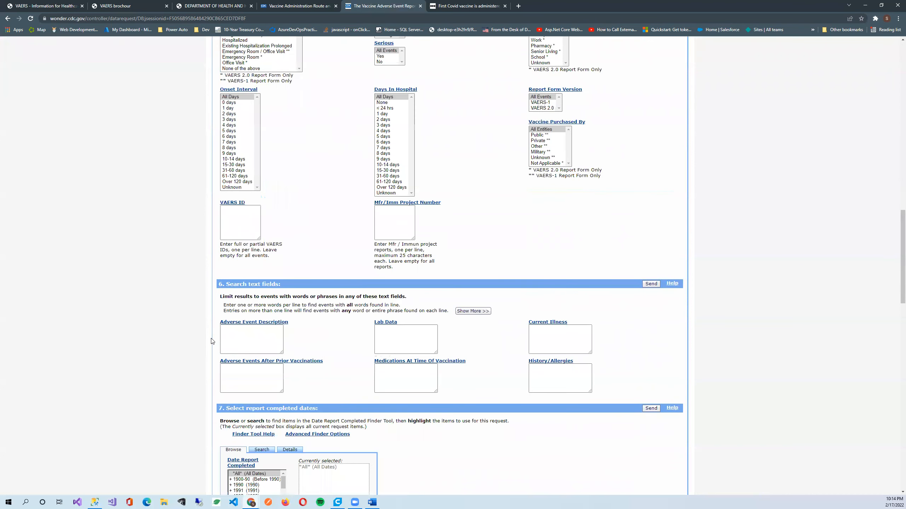
pyautogui.scroll(-5, 212, 341)
pyautogui.scroll(-4, 212, 341)
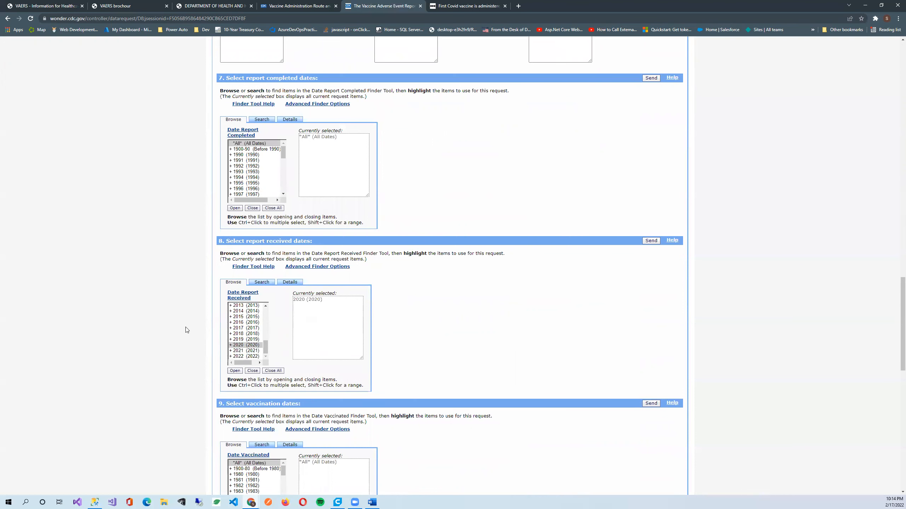
pyautogui.keyDown('ctrl'); pyautogui.click(253, 351); pyautogui.keyUp('ctrl')
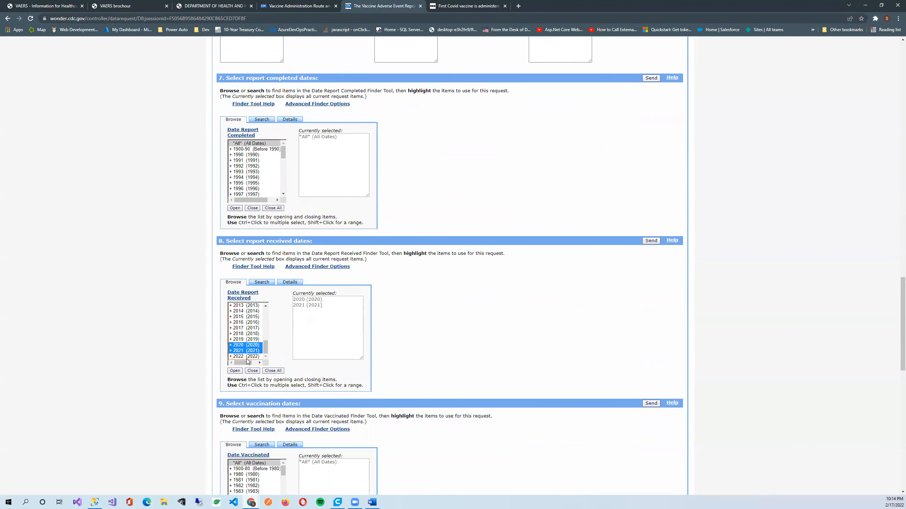
pyautogui.scroll(-15, 167, 329)
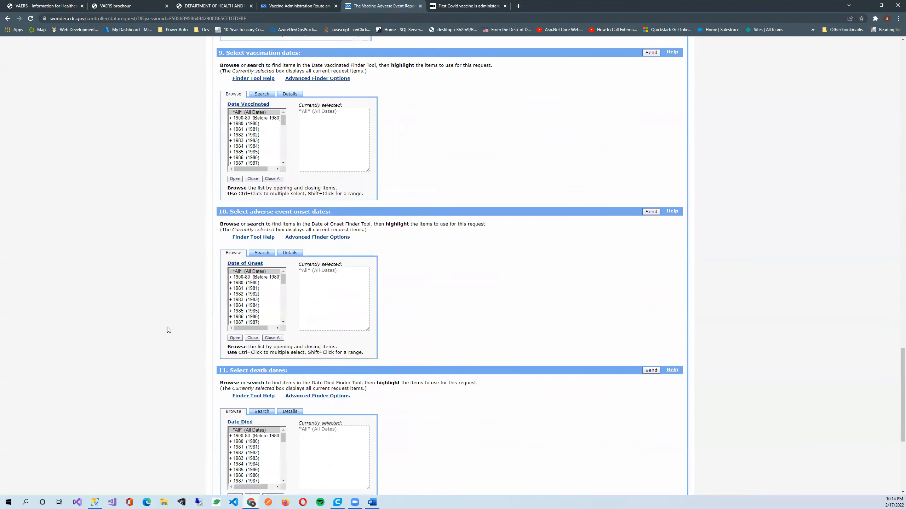
pyautogui.click(434, 358)
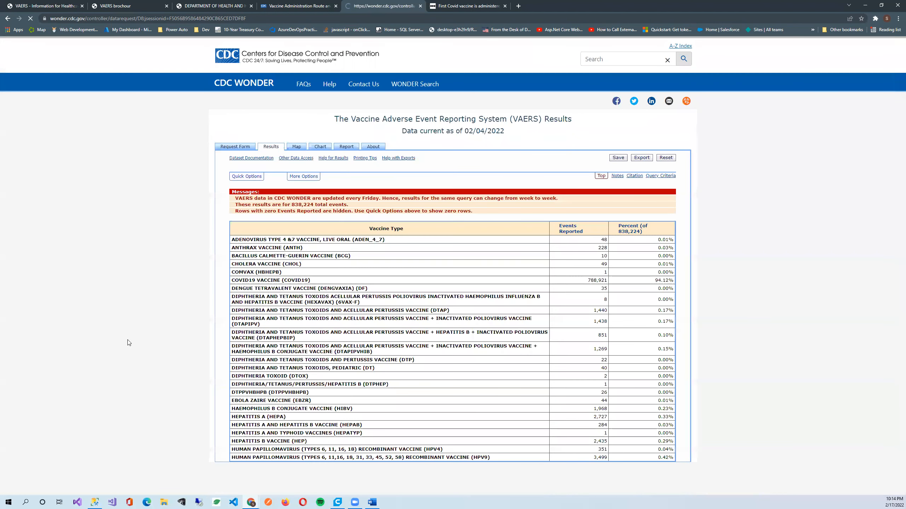
# Examine the events reported per vaccine type down to the total row, and return to the request form's report received dates.
pyautogui.scroll(-1, 168, 320)
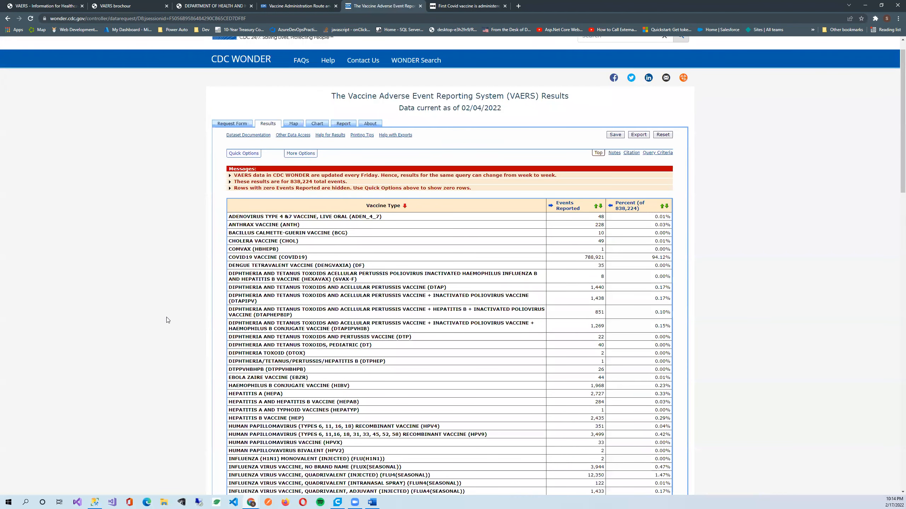
pyautogui.scroll(-12, 167, 320)
pyautogui.scroll(10, 167, 321)
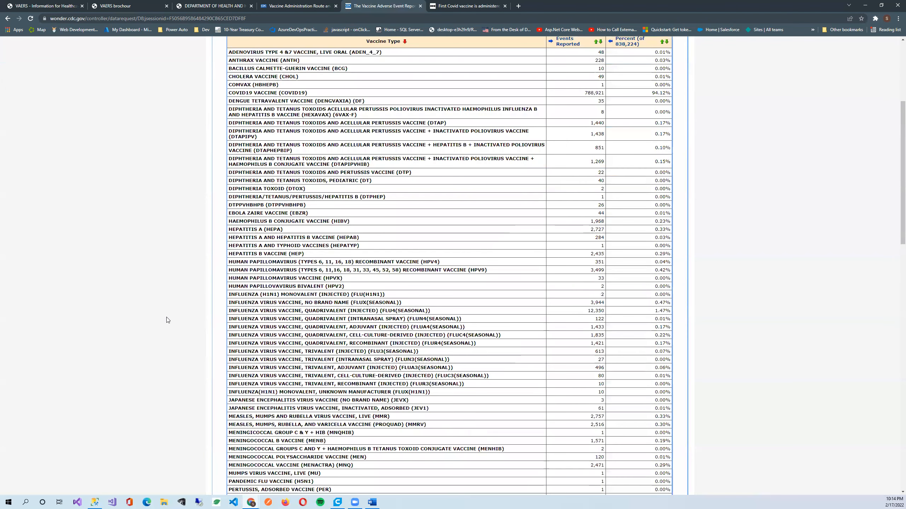
pyautogui.scroll(-8, 603, 366)
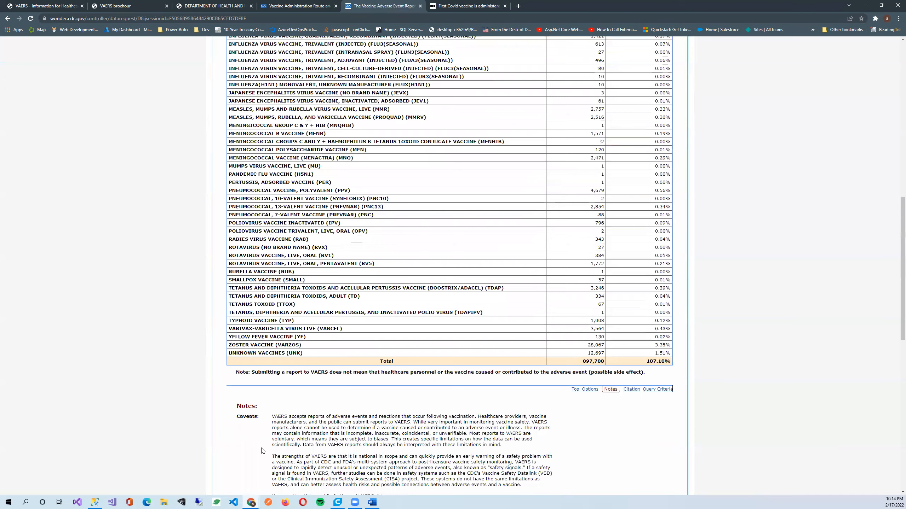
pyautogui.scroll(5, 373, 403)
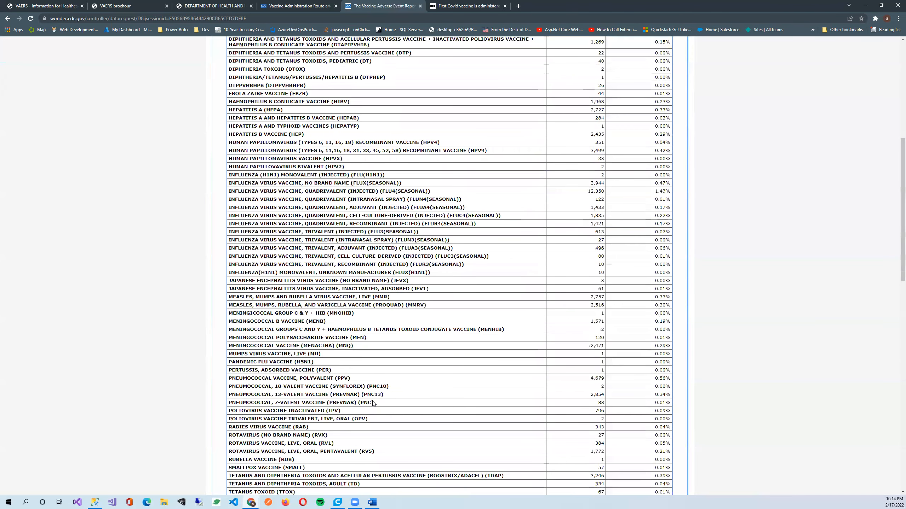
pyautogui.scroll(8, 372, 402)
pyautogui.scroll(-14, 581, 347)
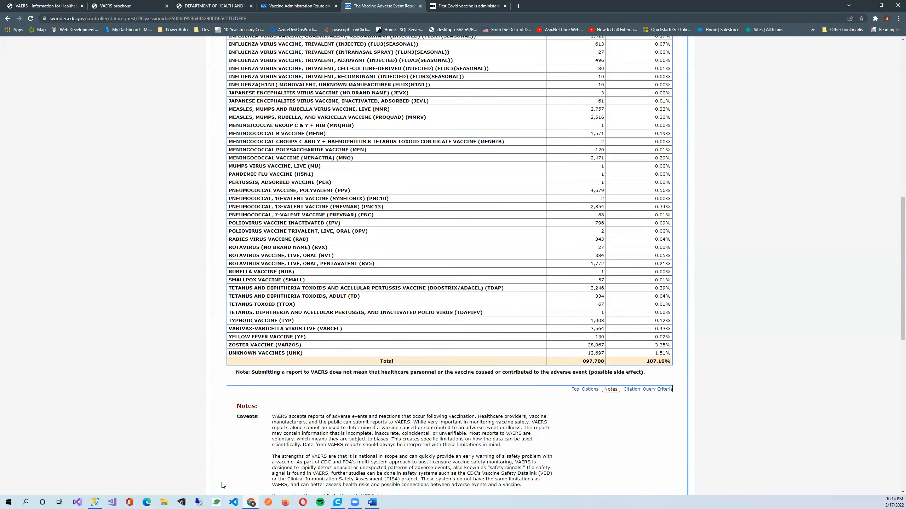
pyautogui.scroll(9, 92, 190)
pyautogui.click(7, 19)
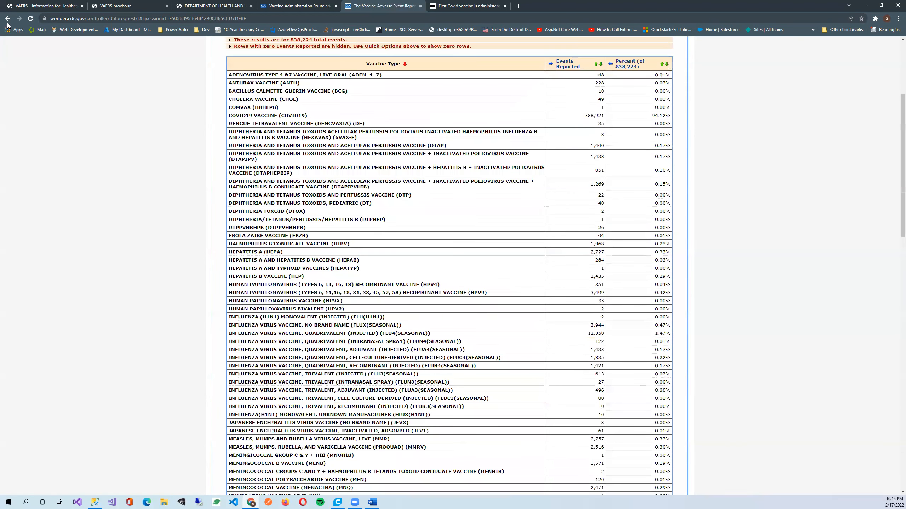
pyautogui.scroll(-20, 192, 257)
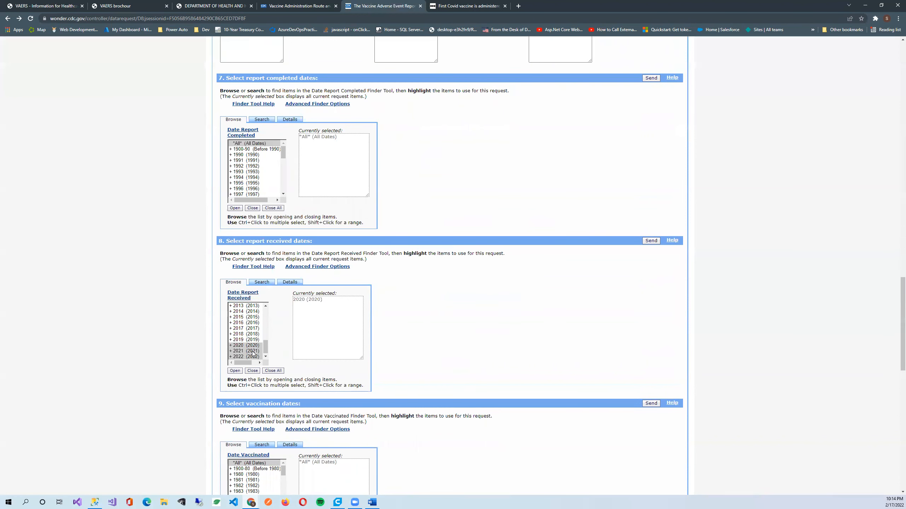
# Switch to SQL Server Management Studio and open a new query on the Vaers2 database.
pyautogui.click(95, 502)
pyautogui.click(332, 218)
pyautogui.press('Down')
pyautogui.press('Down')
pyautogui.press('Down')
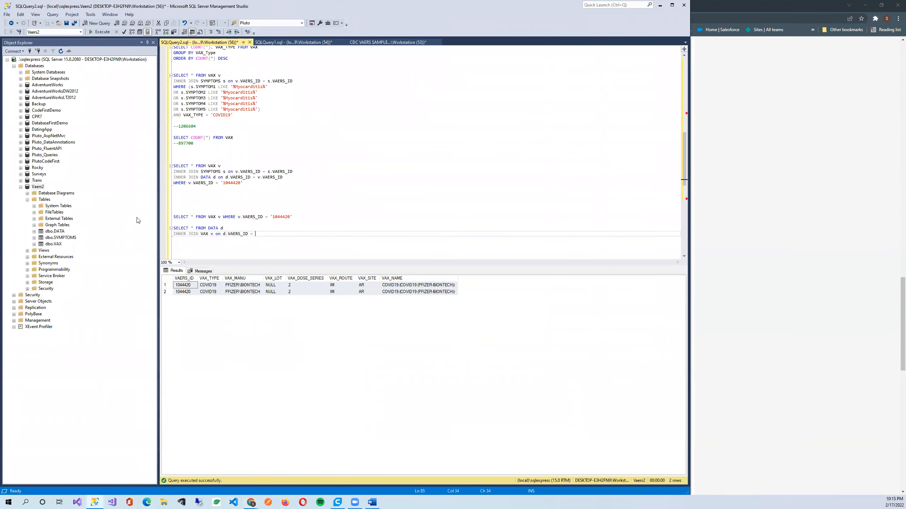
pyautogui.rightClick(57, 231)
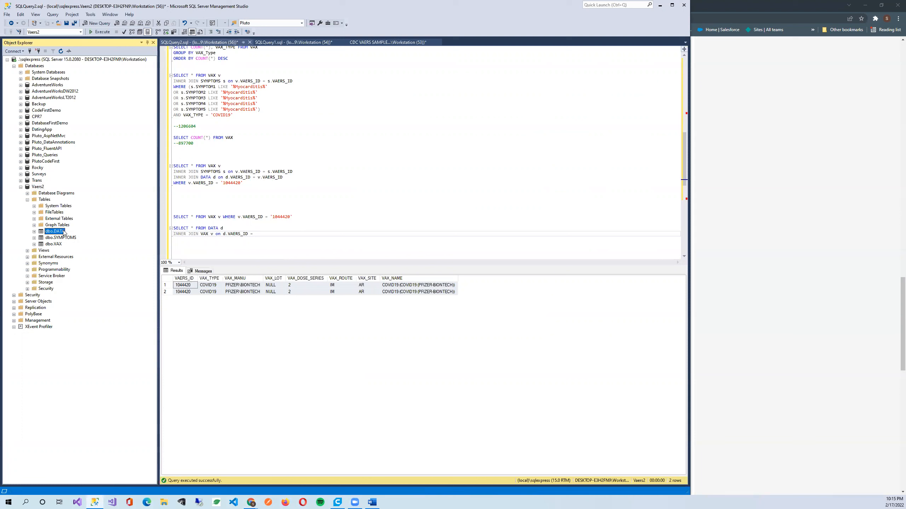
pyautogui.rightClick(39, 188)
pyautogui.click(53, 200)
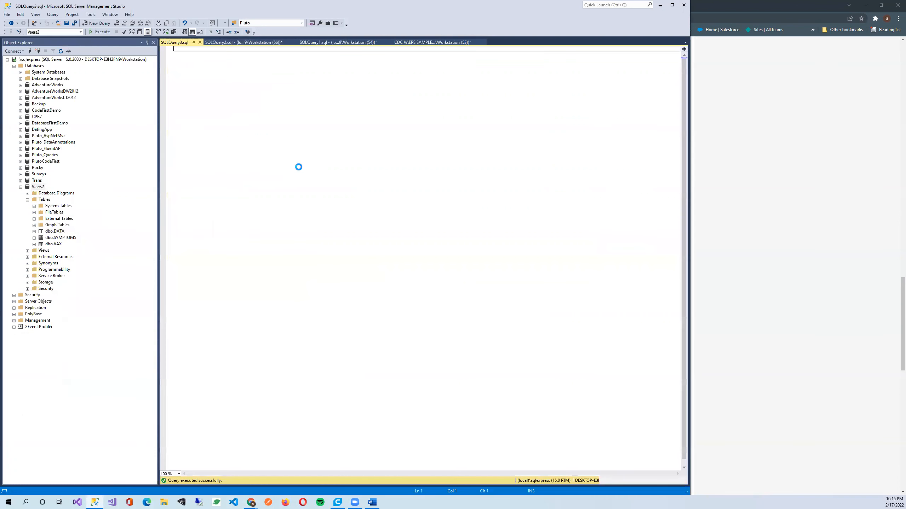
# Write and run SELECT COUNT(*) FROM DATA to count the rows of the DATA table.
pyautogui.write('SELECT CO')
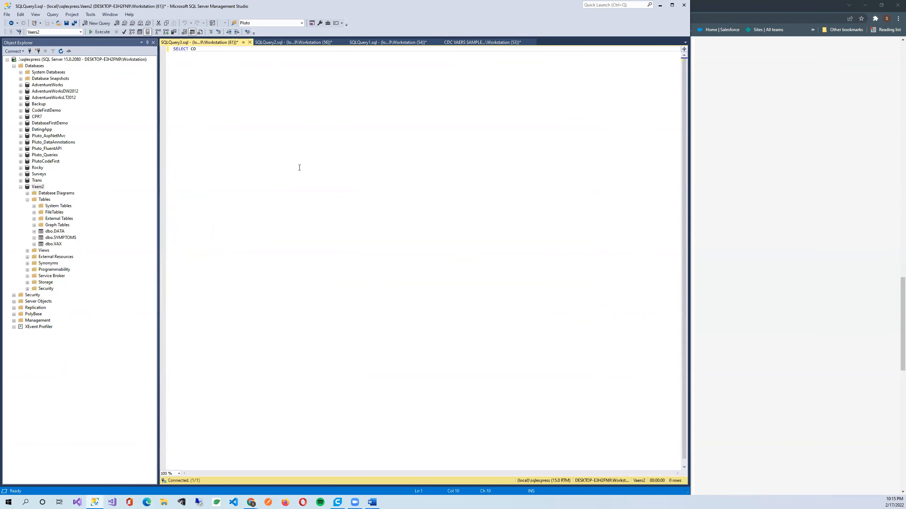
pyautogui.write('UNT(*) FROM DATA')
pyautogui.press('F5')
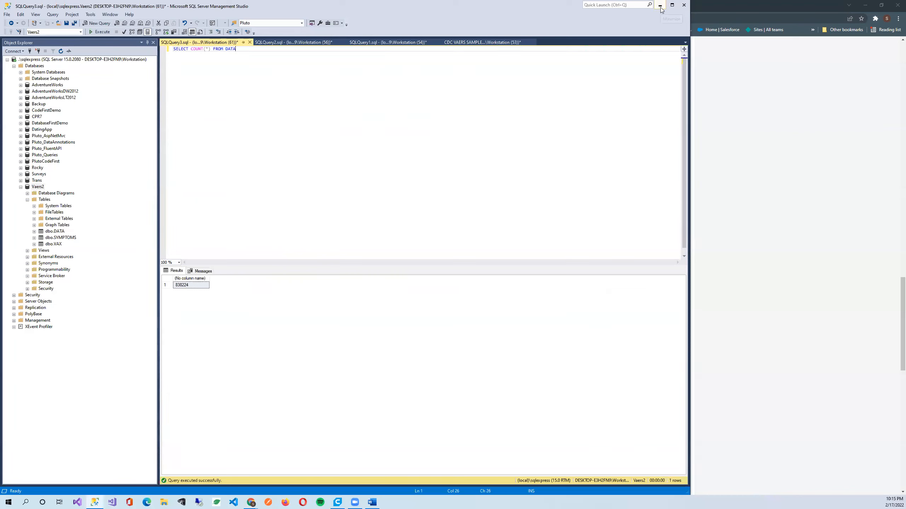
# Add SELECT COUNT(*) FROM VAX below the first query and run only that statement.
pyautogui.press('Return')
pyautogui.press('Return')
pyautogui.write('SELEC')
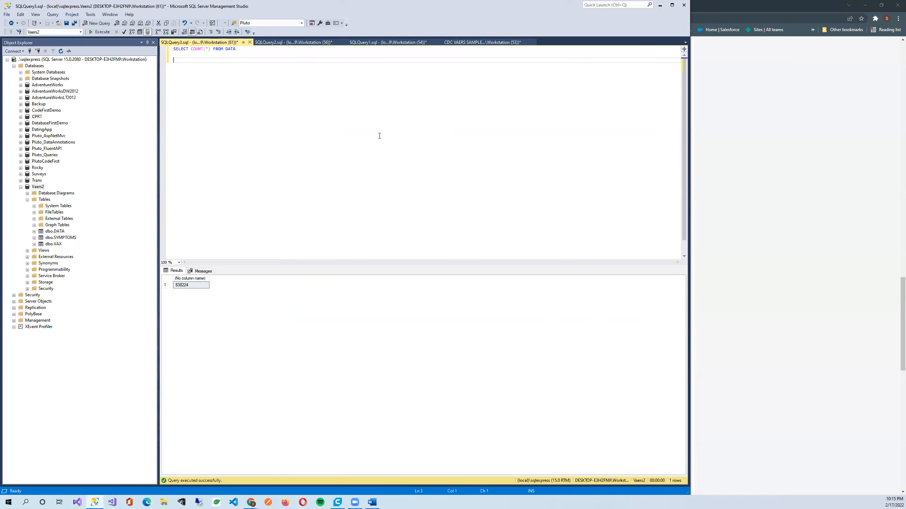
pyautogui.write('T COUNT(')
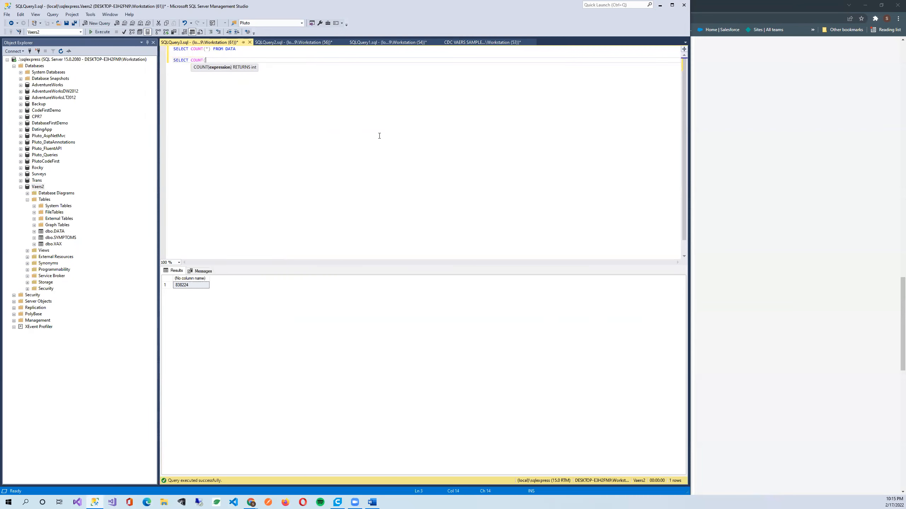
pyautogui.write('*) FROM VAX')
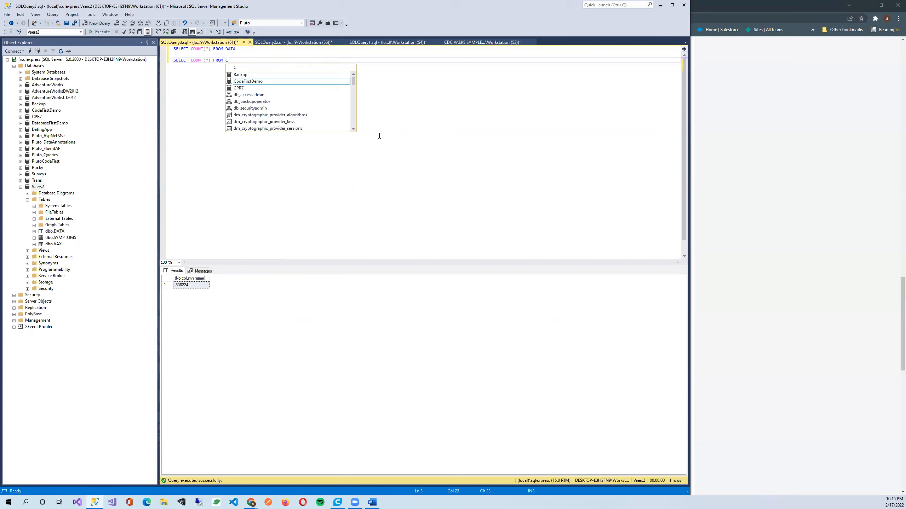
pyautogui.press('Escape')
pyautogui.hotkey('shift', 'Home')
pyautogui.press('F5')
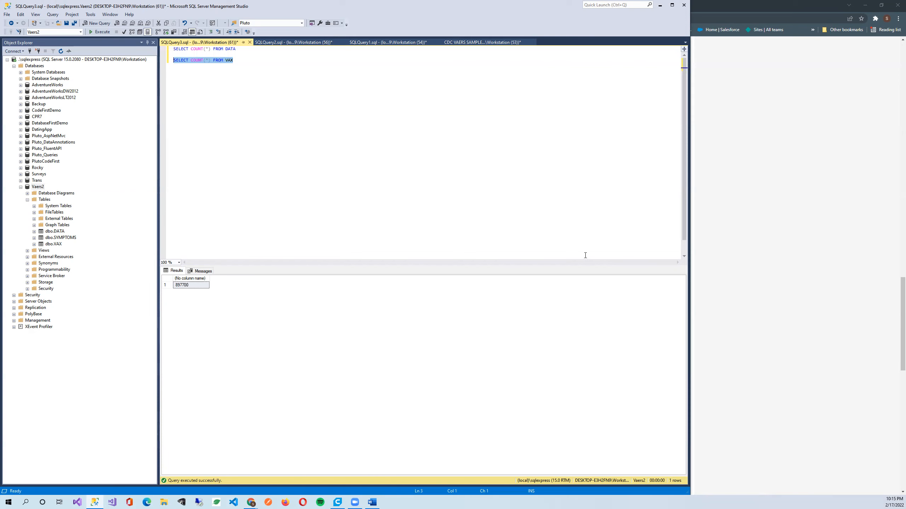
# Run the DATA and VAX count queries together and select the VAX count in the results.
pyautogui.hotkey('shift', 'Up')
pyautogui.hotkey('shift', 'Up')
pyautogui.press('F5')
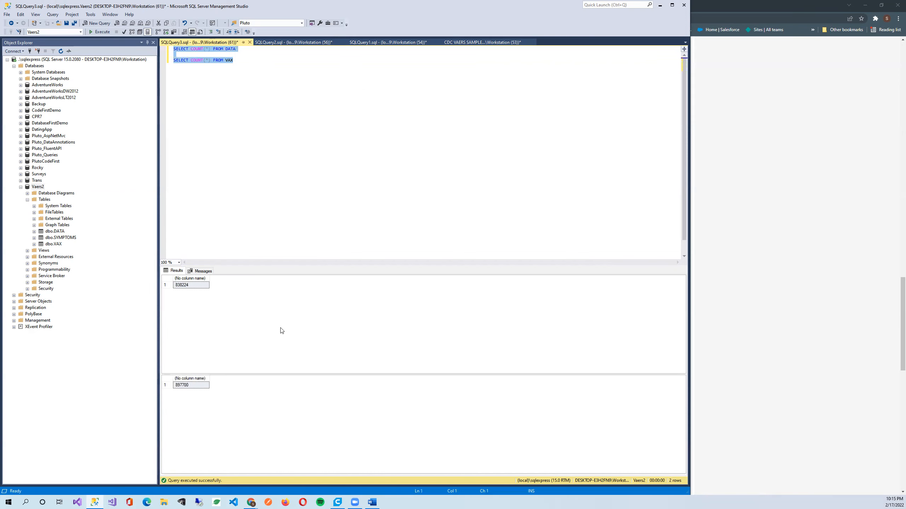
pyautogui.click(200, 386)
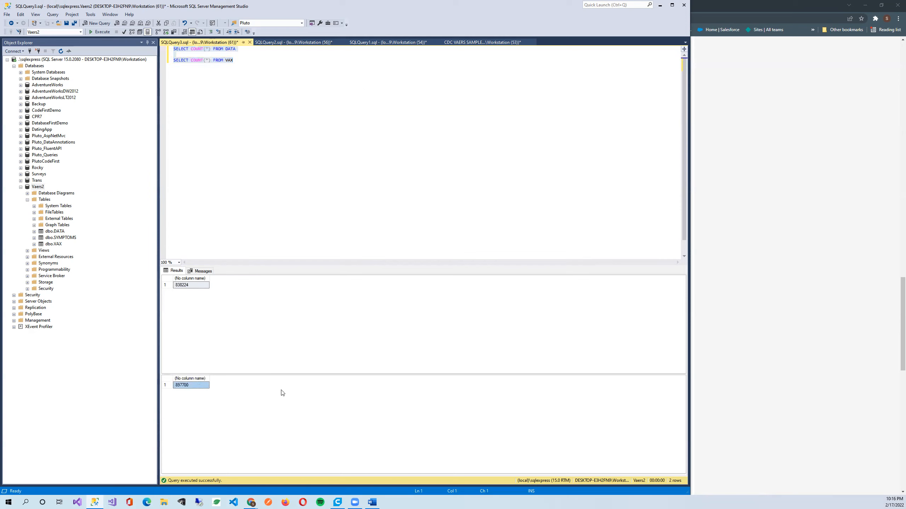
# Run the VAX count query on its own again.
pyautogui.click(245, 121)
pyautogui.hotkey('shift', 'Home')
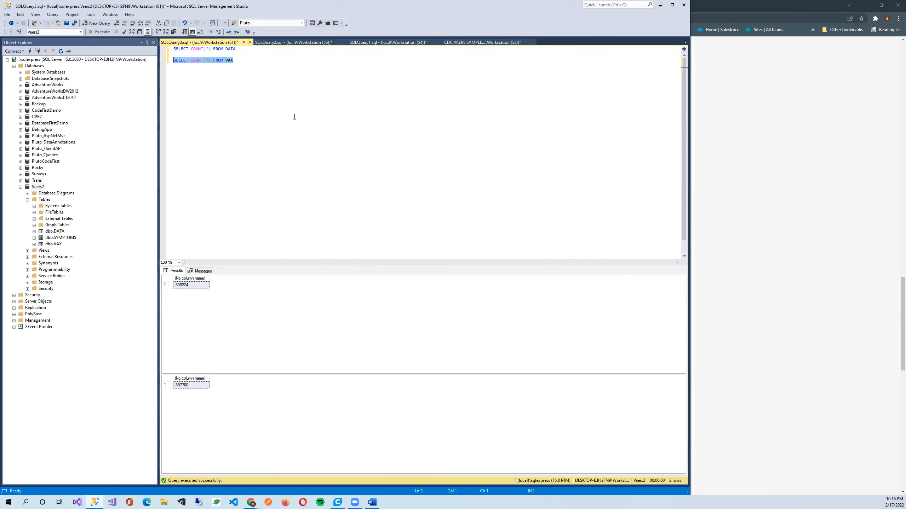
pyautogui.press('F5')
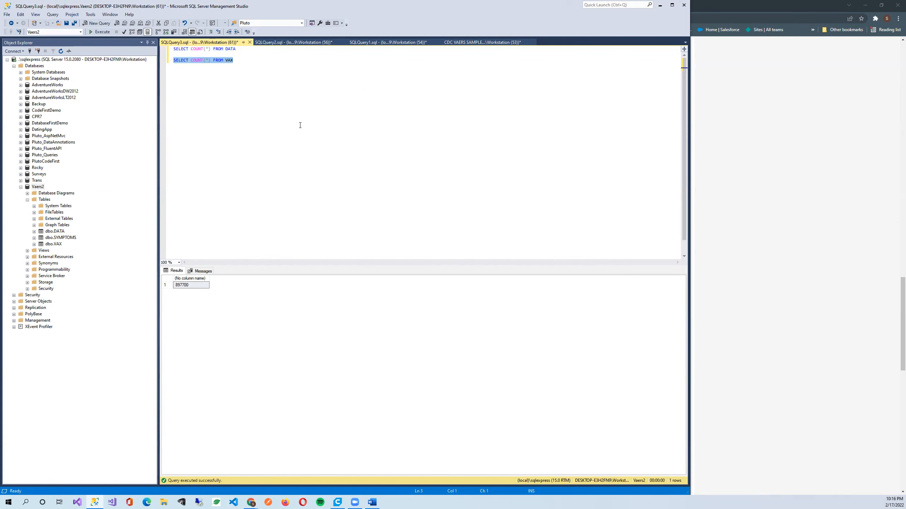
# Rerun both count queries and shrink the first result grid so the two counts sit close together.
pyautogui.click(266, 66)
pyautogui.moveTo(256, 65); pyautogui.dragTo(120, 42)
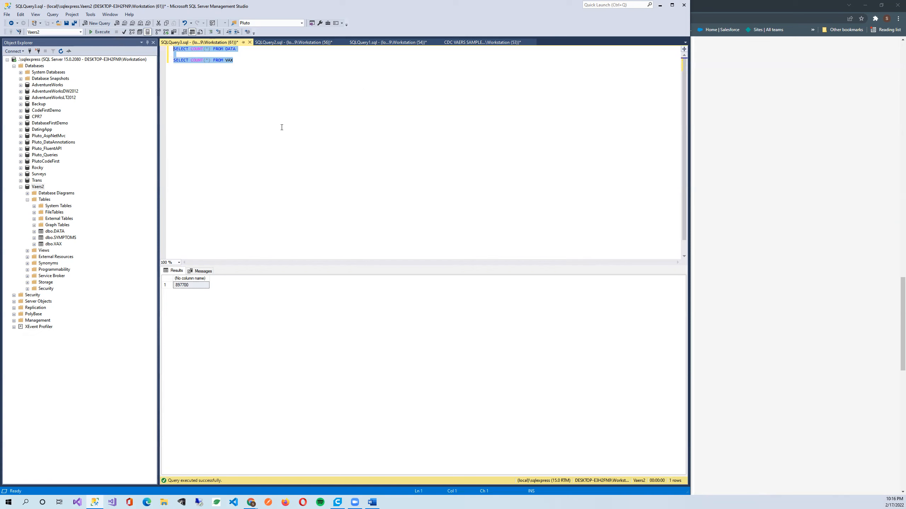
pyautogui.press('F5')
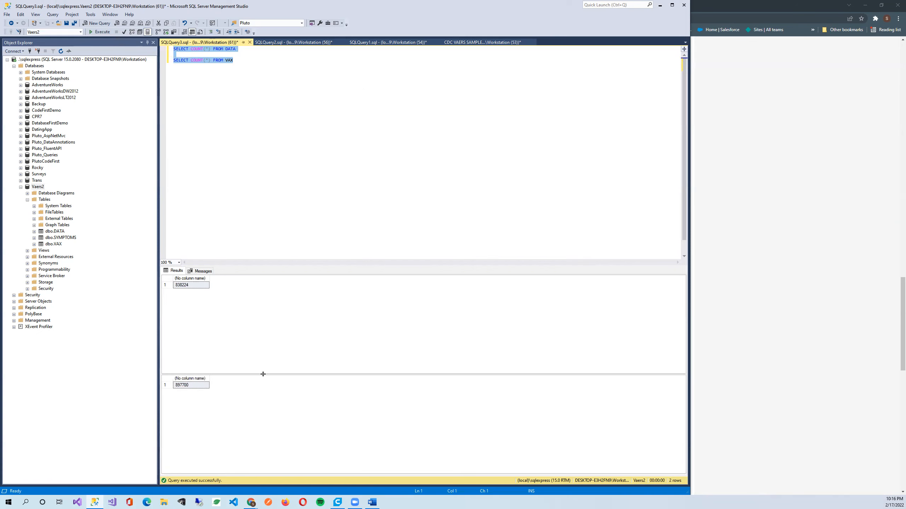
pyautogui.moveTo(259, 374); pyautogui.dragTo(268, 295)
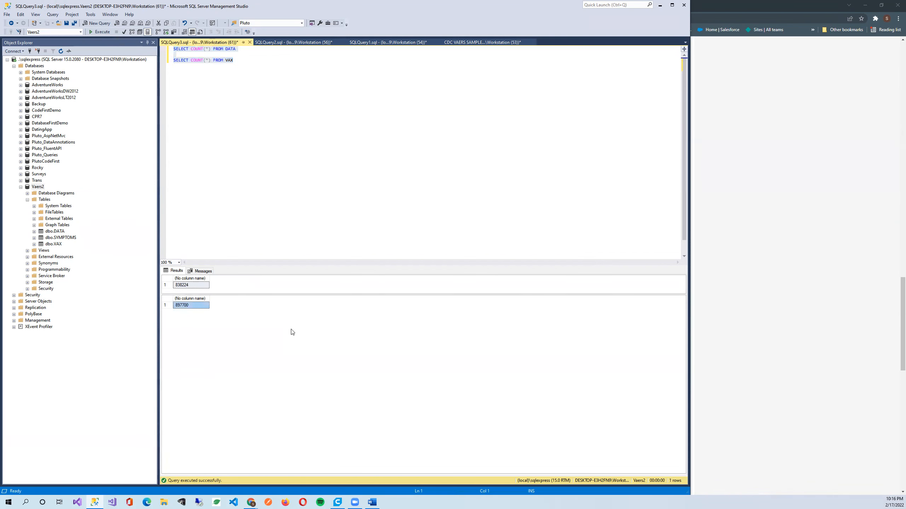
# Switch back to the browser and bring up the VAERS request form.
pyautogui.moveTo(456, 8); pyautogui.dragTo(0, 118)
pyautogui.scroll(-16, 479, 214)
pyautogui.scroll(20, 455, 108)
pyautogui.click(434, 5)
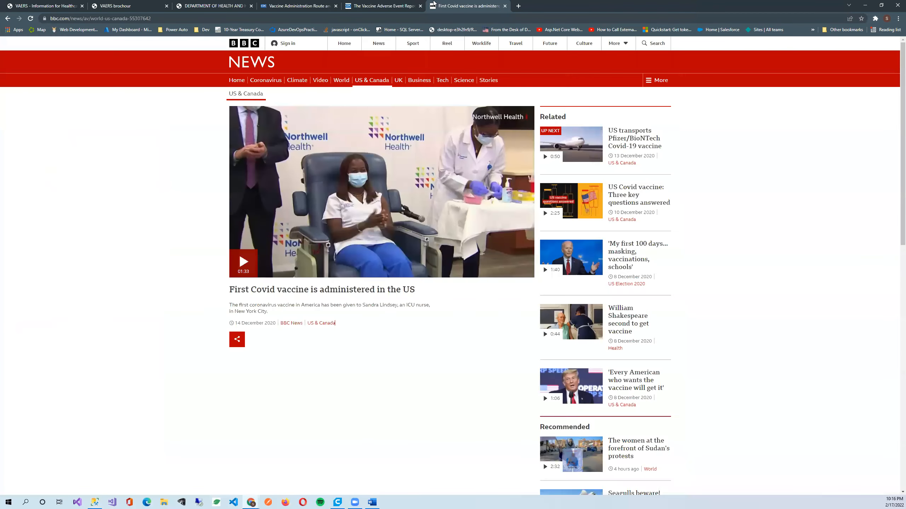
pyautogui.hotkey('ctrl', 'shift', 'Tab')
# Resend the VAERS request grouped by vaccine type with all symptoms and all vaccine products.
pyautogui.scroll(10, 404, 177)
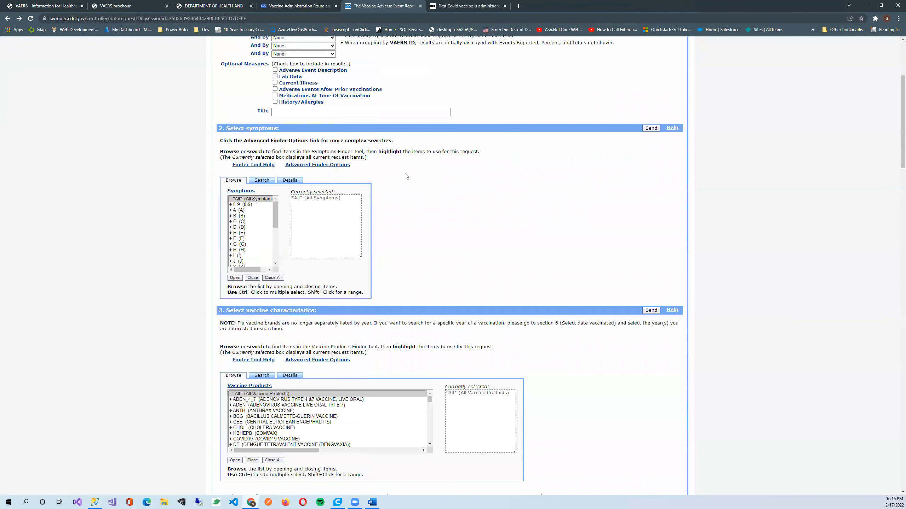
pyautogui.scroll(-15, 443, 386)
pyautogui.click(433, 360)
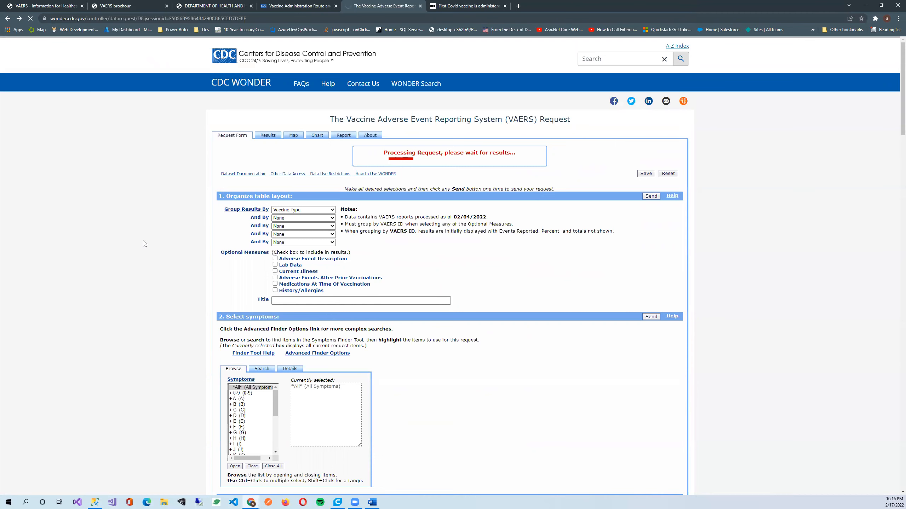
pyautogui.scroll(-20, 145, 244)
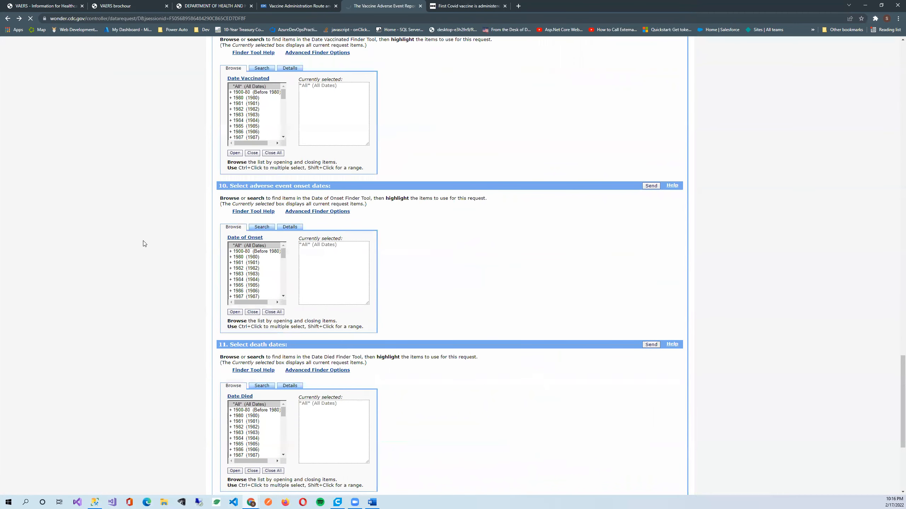
pyautogui.scroll(-10, 144, 244)
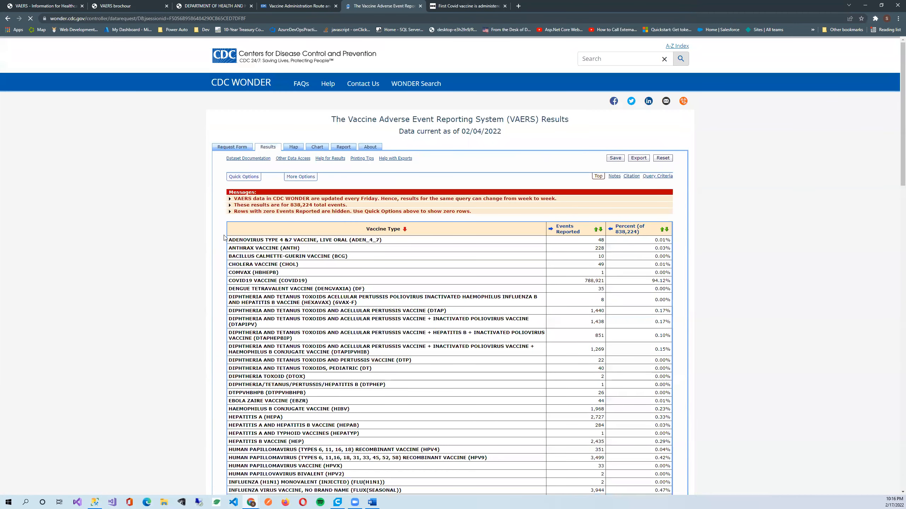
# Arrange the browser with the vaccine type results side by side with the SQL Server Management Studio window.
pyautogui.scroll(-1, 224, 238)
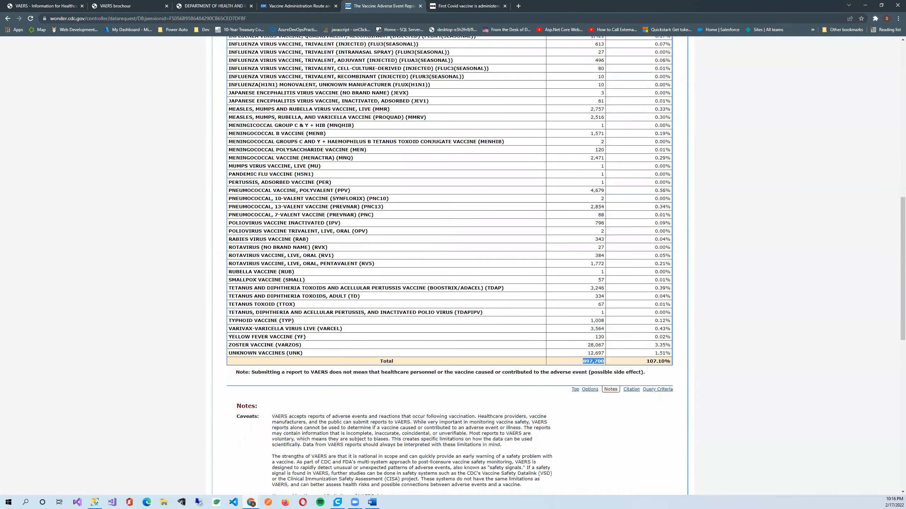
pyautogui.press('super+Right')
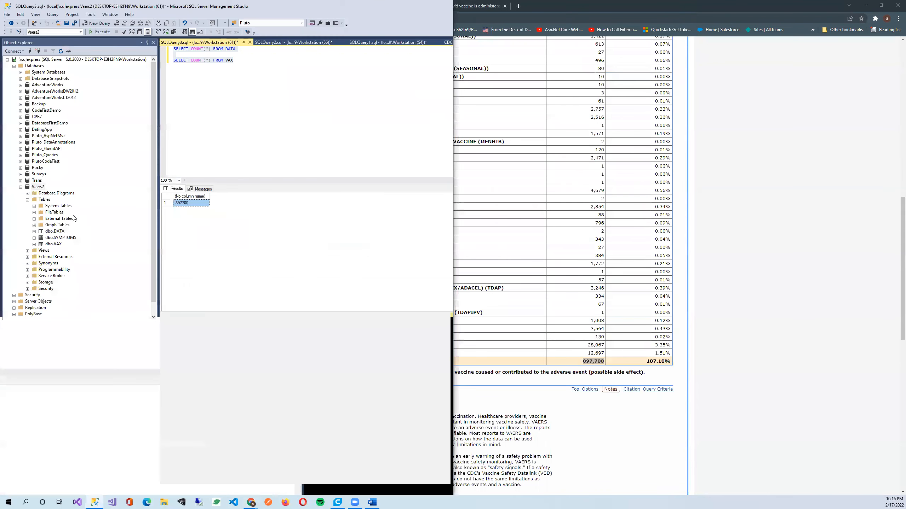
pyautogui.click(523, 195)
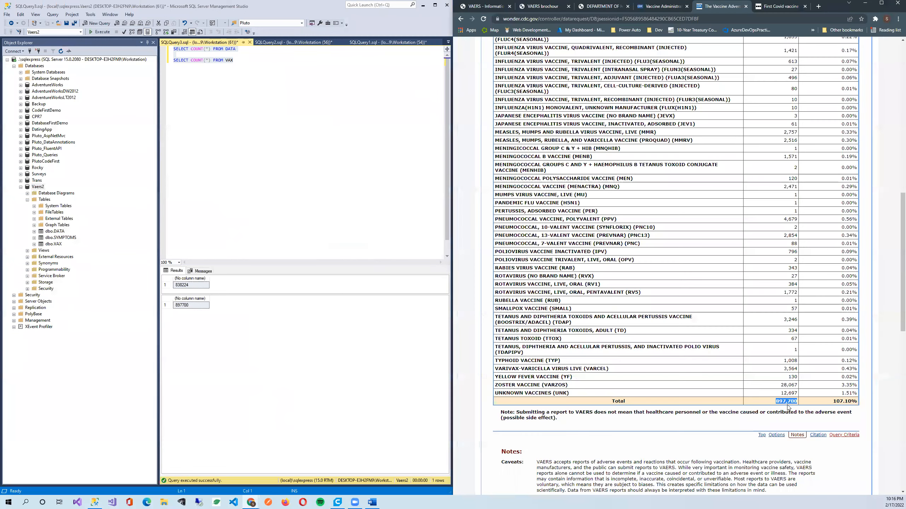
# Compare the total of events reported with the VAX row count, and look up the COVID19 vaccine row.
pyautogui.click(190, 306)
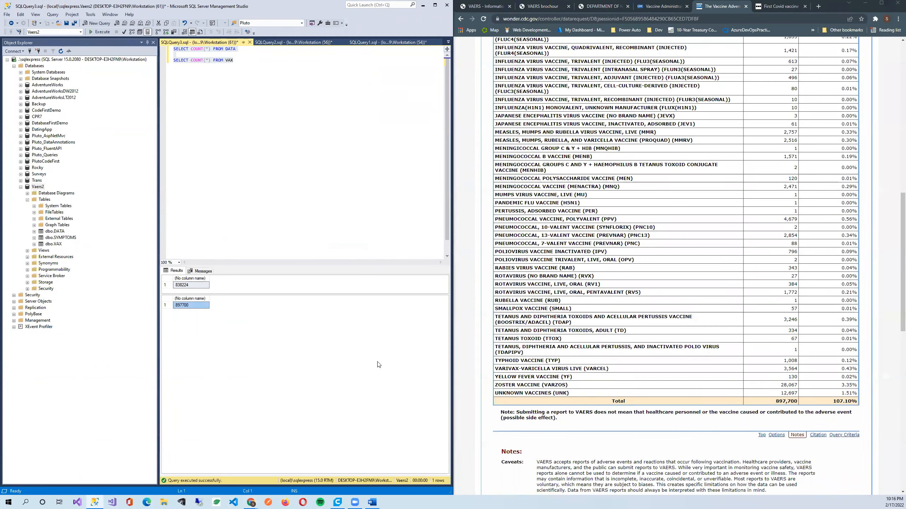
pyautogui.doubleClick(786, 401)
pyautogui.scroll(2, 786, 401)
pyautogui.scroll(5, 781, 117)
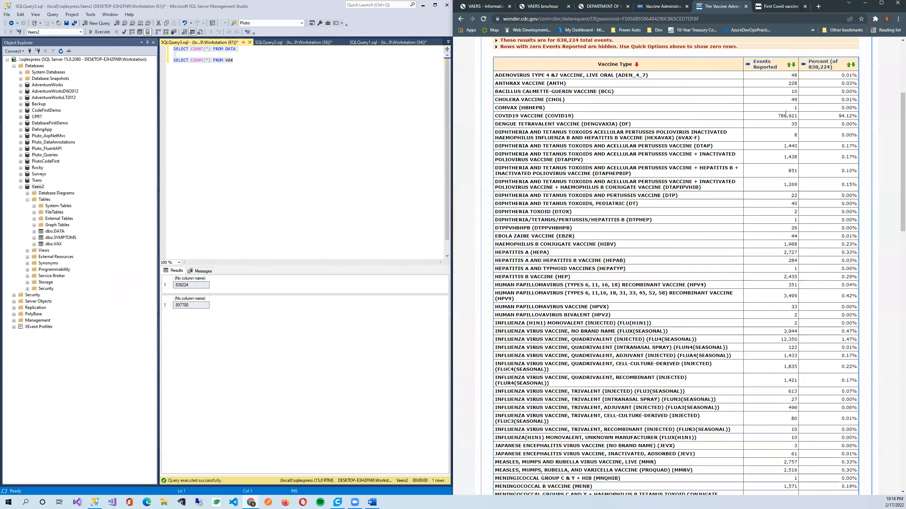
# Add VAX_TYPE to the selected columns of the VAX count query and start a GROUP BY line beneath it.
pyautogui.click(350, 152)
pyautogui.press('Return')
pyautogui.write('GROUP BY VAX')
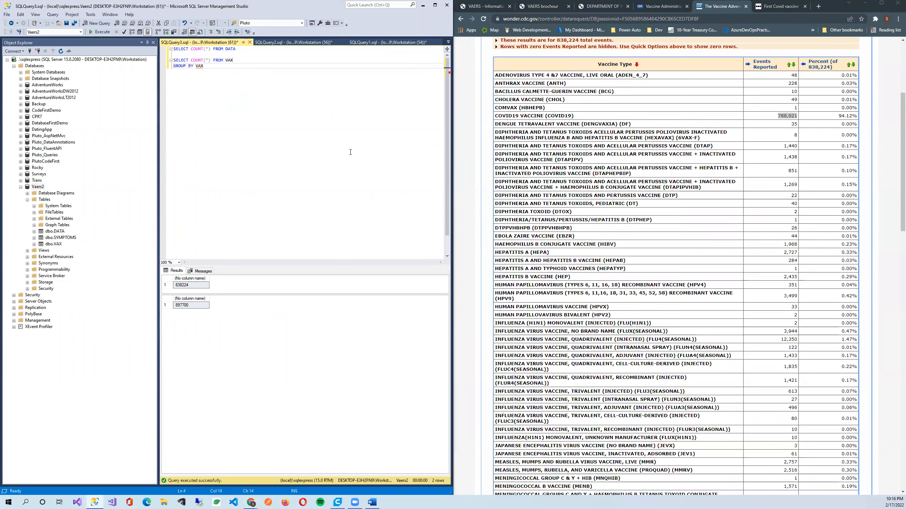
pyautogui.press('Up')
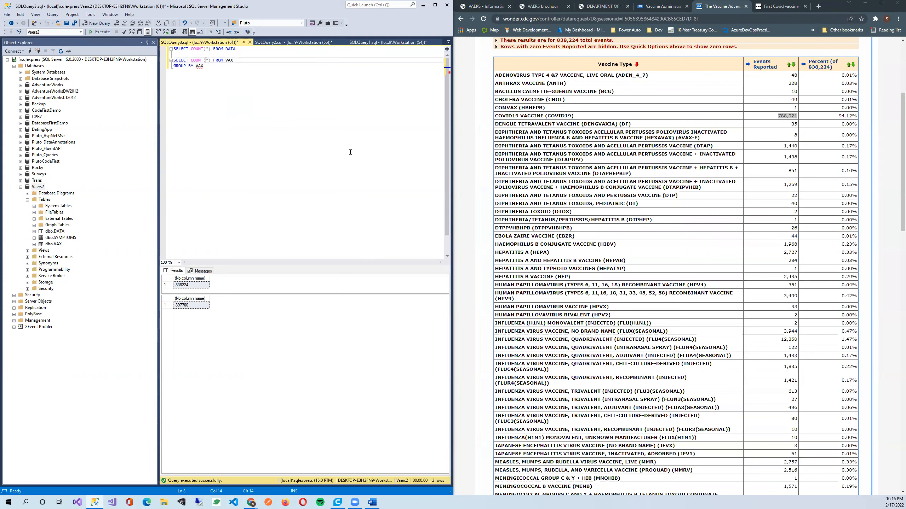
pyautogui.write(', VAX_T')
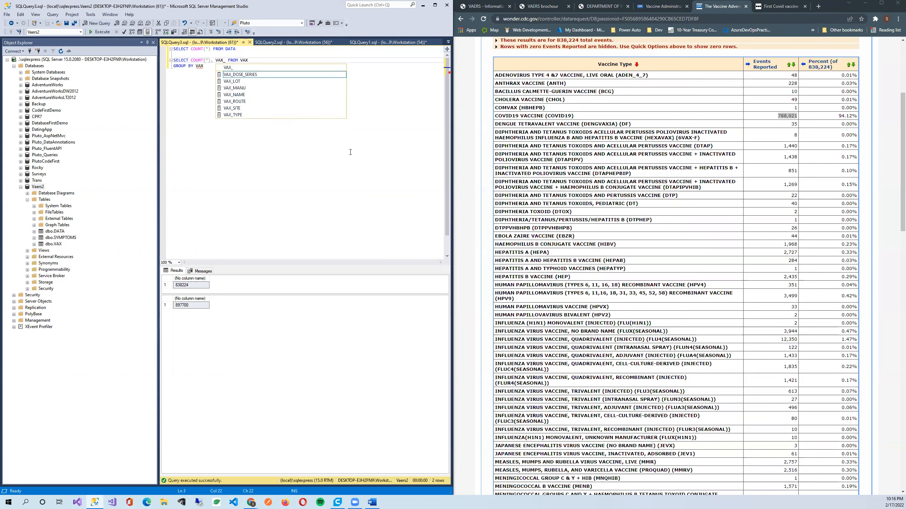
pyautogui.write('YPE')
pyautogui.press('BackSpace')
pyautogui.press('Down')
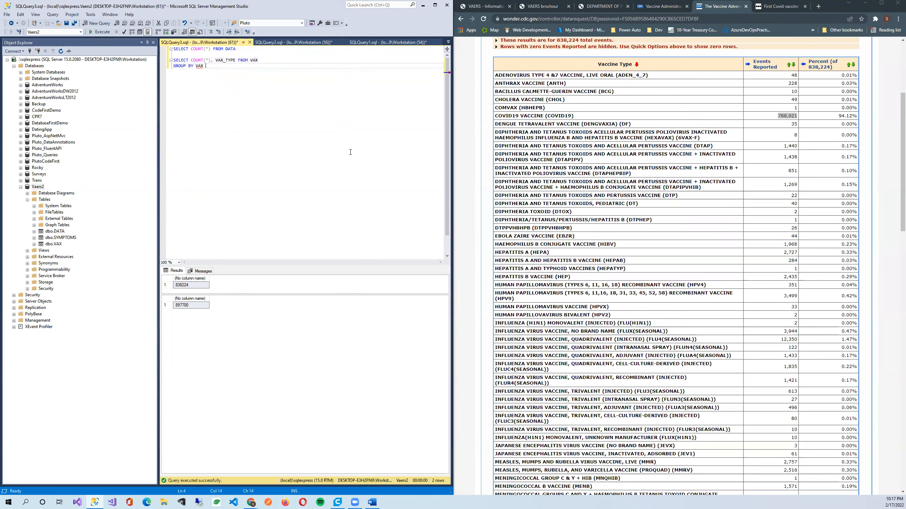
# Group the VAX count by VAX_TYPE, add the line ORDER VAX_TYPE DESC, and run the query on its own.
pyautogui.press('BackSpace')
pyautogui.press('BackSpace')
pyautogui.press('BackSpace')
pyautogui.write('VAC')
pyautogui.press('BackSpace')
pyautogui.write('X')
pyautogui.press('Return')
pyautogui.write('ORDER VAX_TYPE DESC')
pyautogui.hotkey('shift', 'Up')
pyautogui.hotkey('shift', 'Up')
pyautogui.hotkey('shift', 'Up')
pyautogui.click(216, 66)
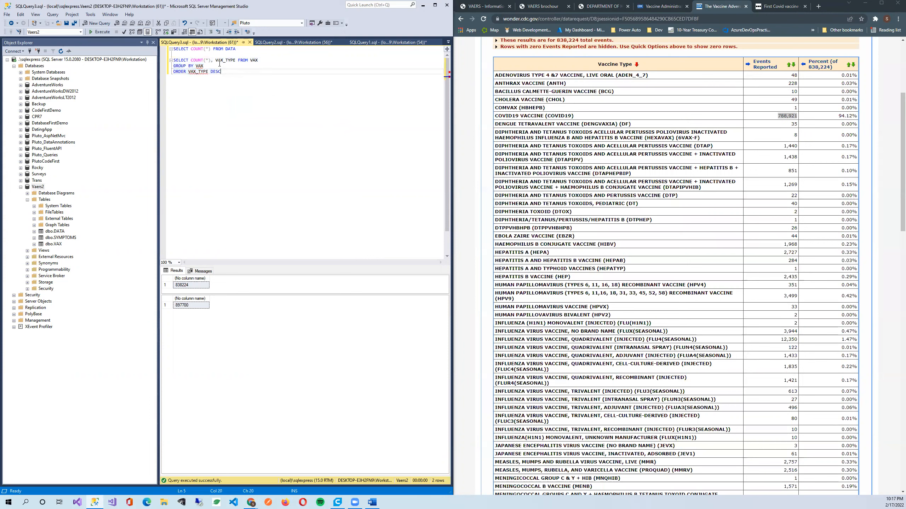
pyautogui.write('VAX_TYPE')
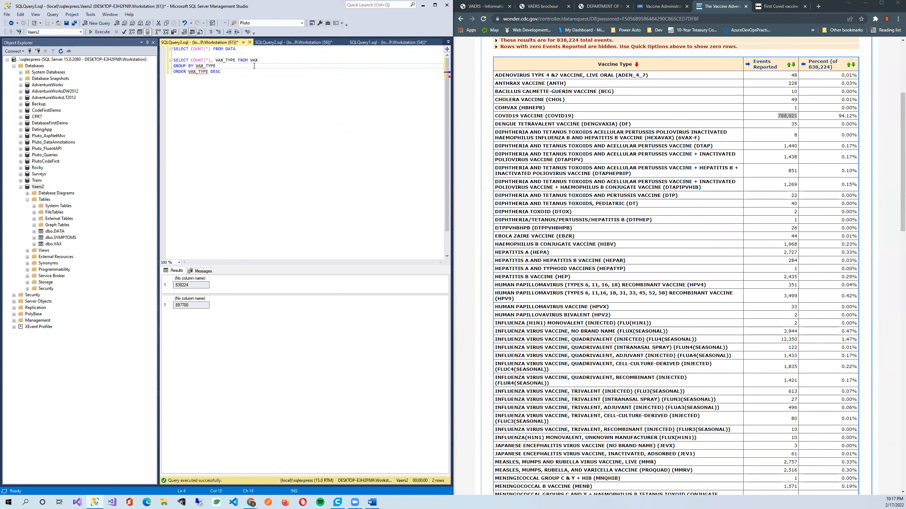
pyautogui.moveTo(221, 71); pyautogui.dragTo(156, 59)
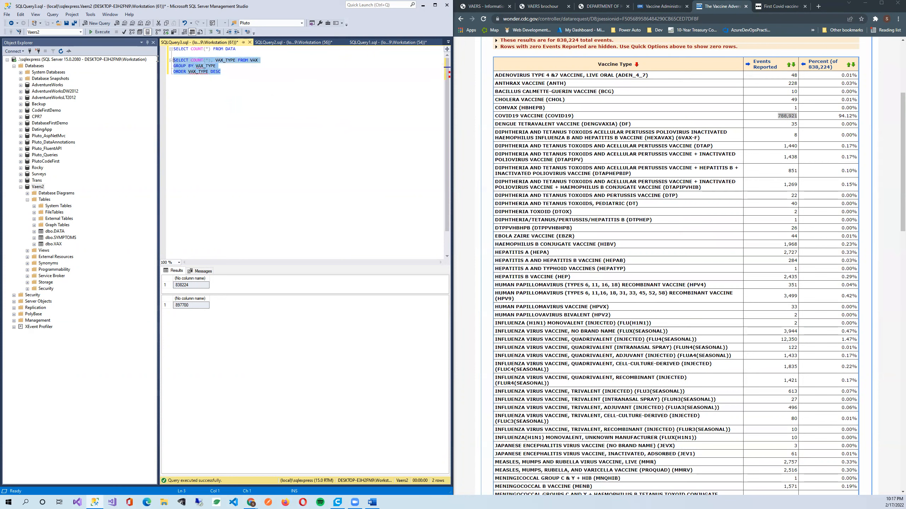
pyautogui.press('F5')
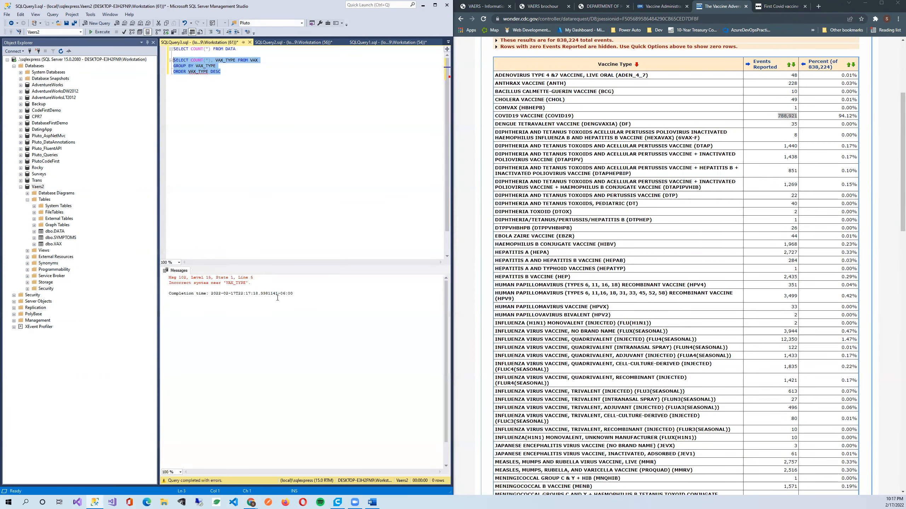
# Correct the sort clause to ORDER BY VAX_TYPE DESC and rerun the grouped VAX count query.
pyautogui.click(255, 162)
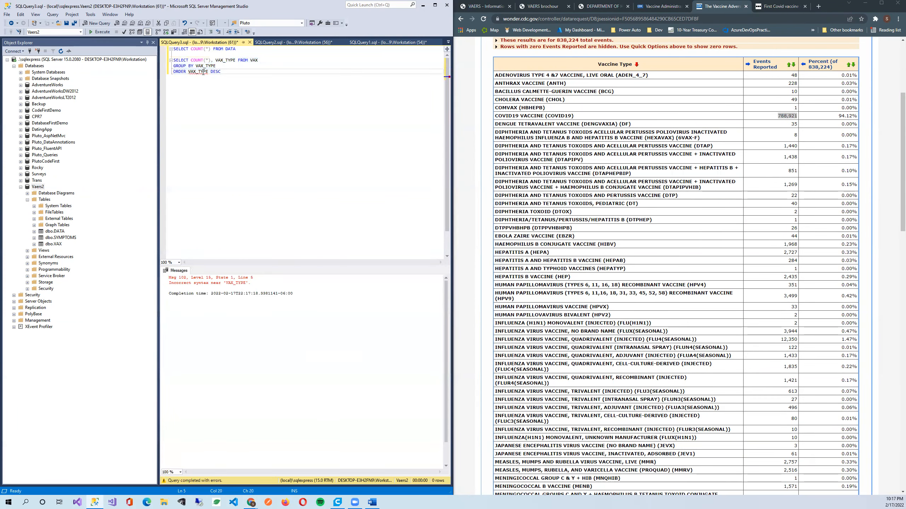
pyautogui.click(262, 60)
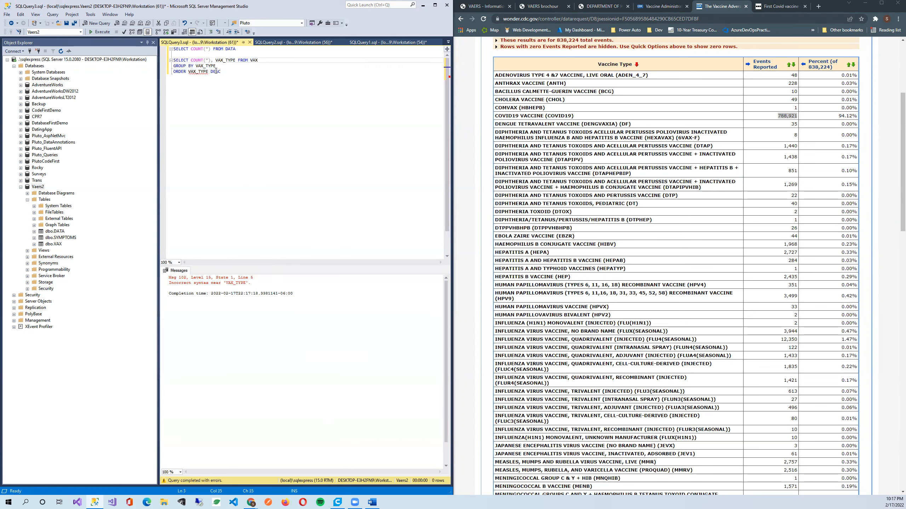
pyautogui.moveTo(238, 70); pyautogui.dragTo(166, 78)
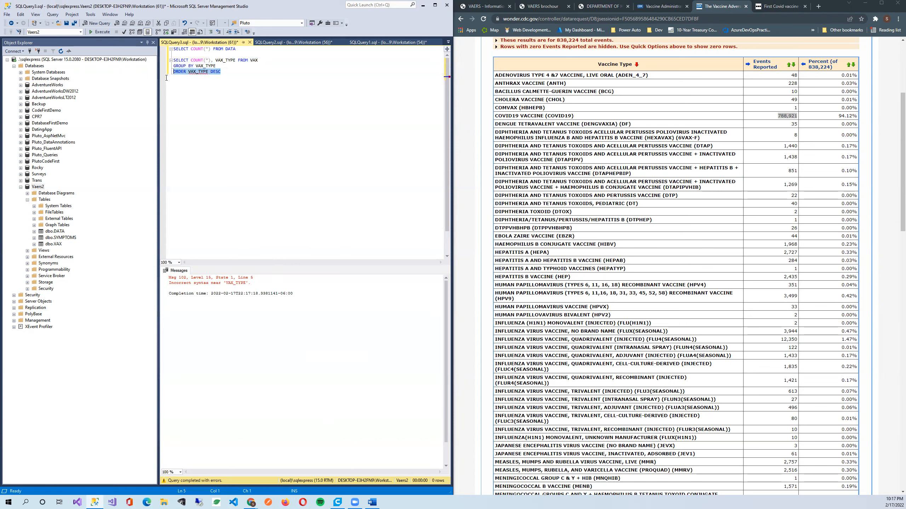
pyautogui.click(188, 72)
pyautogui.write('BY')
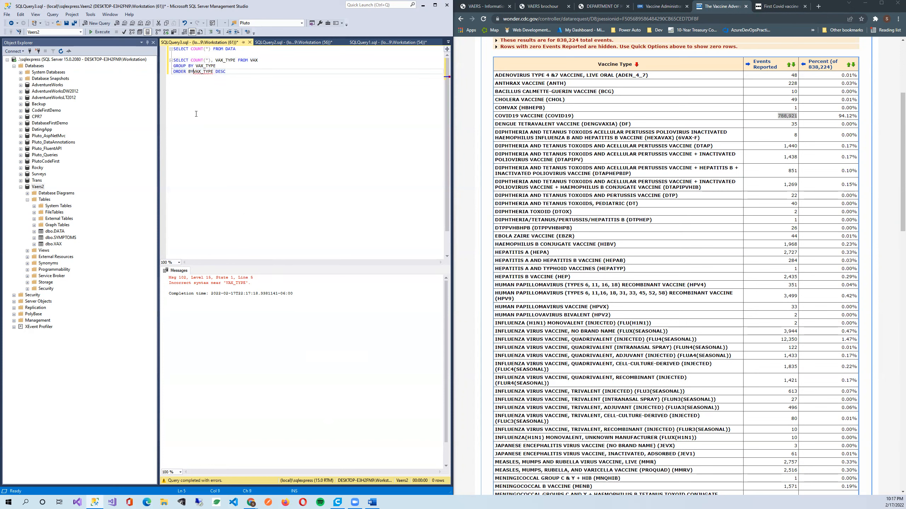
pyautogui.moveTo(289, 85); pyautogui.dragTo(172, 59)
pyautogui.press('F5')
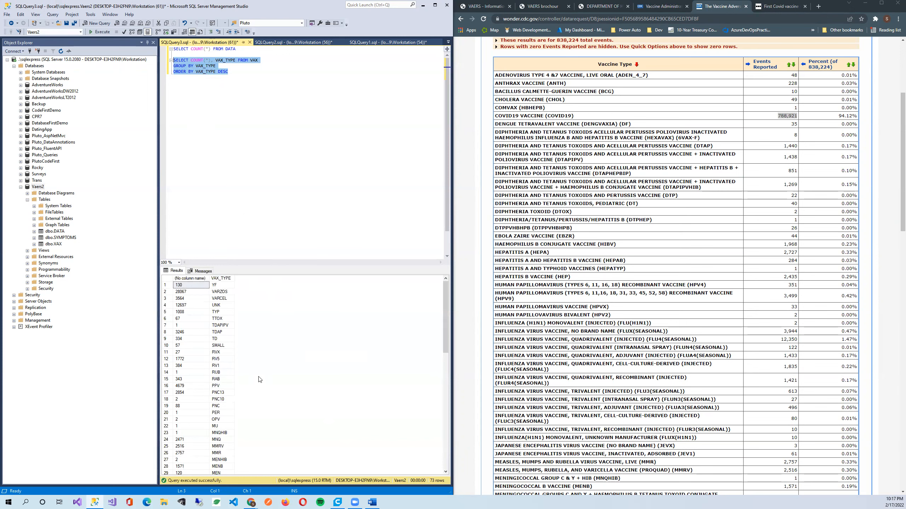
# Change the sort order of VAX_TYPE to asc and rerun the grouped VAX count query.
pyautogui.click(271, 143)
pyautogui.press('BackSpace')
pyautogui.press('BackSpace')
pyautogui.press('BackSpace')
pyautogui.press('BackSpace')
pyautogui.write('asc')
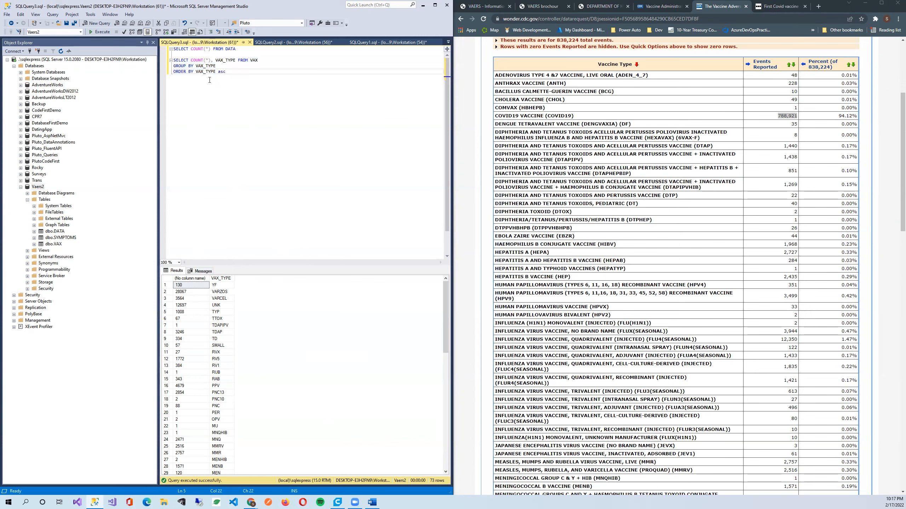
pyautogui.moveTo(225, 72); pyautogui.dragTo(173, 60)
pyautogui.press('F5')
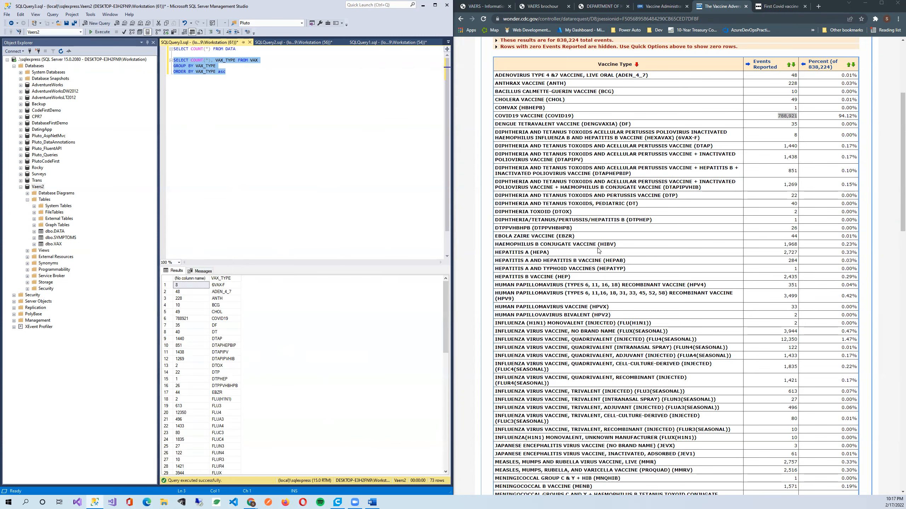
# Search the CDC WONDER results for the first listed type, 6VAX-F, and highlight its full vaccine name.
pyautogui.scroll(-1, 598, 251)
pyautogui.scroll(2, 622, 339)
pyautogui.scroll(-4, 581, 239)
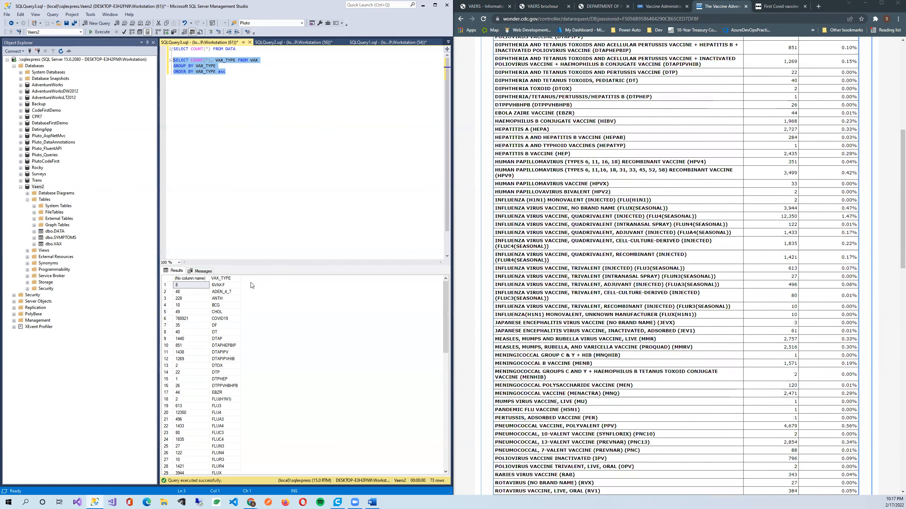
pyautogui.scroll(-5, 581, 240)
pyautogui.click(222, 285)
pyautogui.click(694, 196)
pyautogui.hotkey('ctrl', 'f')
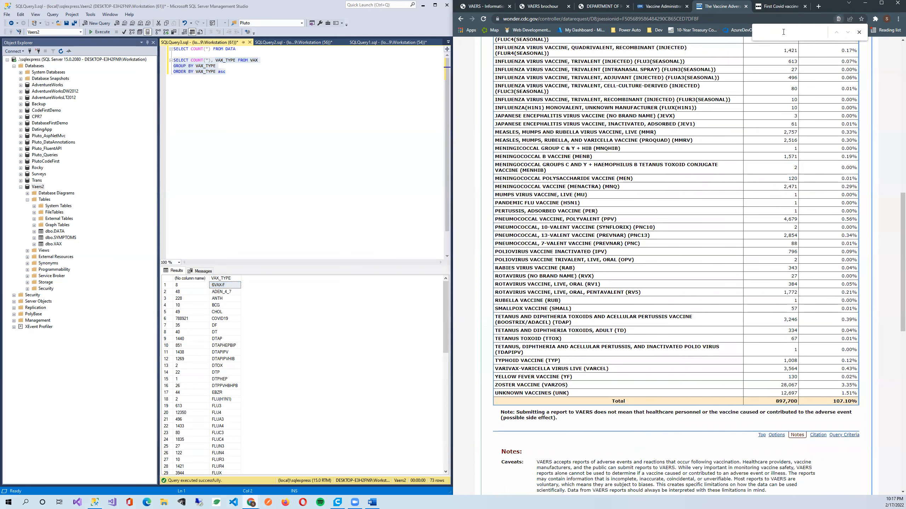
pyautogui.write('6VAX-F')
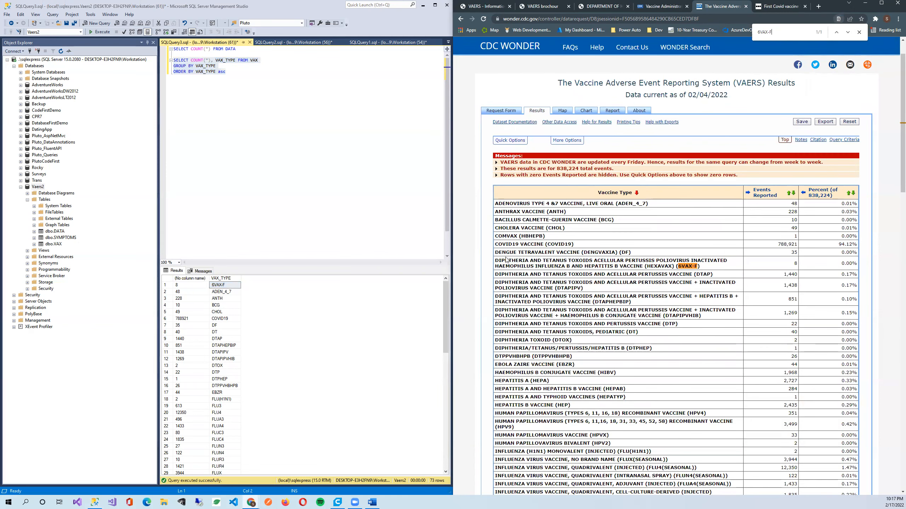
pyautogui.moveTo(495, 260); pyautogui.dragTo(706, 267)
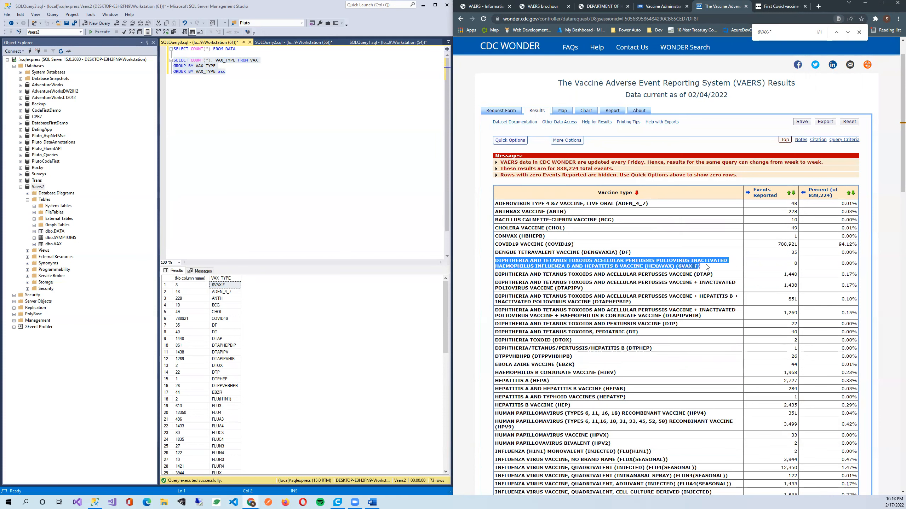
# Below the grouped count, write SELECT TOP 10 * FROM VAX and run only that query.
pyautogui.click(300, 202)
pyautogui.press('Return')
pyautogui.press('Return')
pyautogui.write('sELECT TOP 10 * FROM VAX')
pyautogui.press('Escape')
pyautogui.hotkey('shift', 'Home')
pyautogui.press('F5')
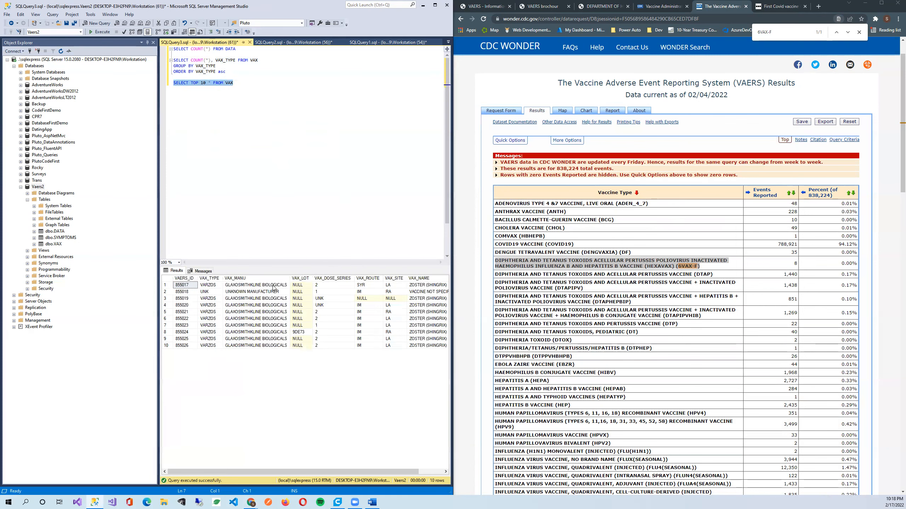
# Check the VAX_NAME values of the sample rows against the vaccine type names in the CDC WONDER results.
pyautogui.click(273, 288)
pyautogui.moveTo(312, 472); pyautogui.dragTo(384, 472)
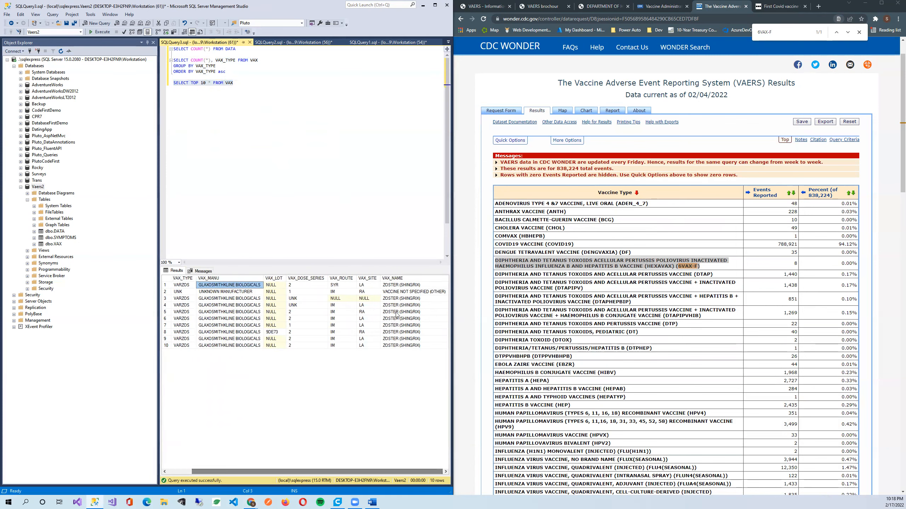
pyautogui.moveTo(416, 286); pyautogui.dragTo(425, 346)
pyautogui.scroll(-3, 705, 359)
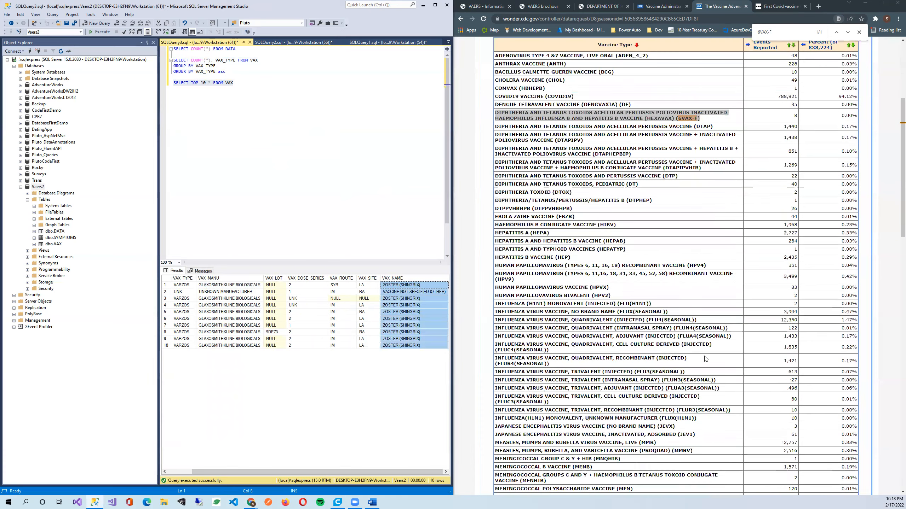
pyautogui.click(567, 355)
pyautogui.scroll(-7, 571, 355)
pyautogui.click(404, 308)
# Delete the TOP 10 query and replace VAX_TYPE with VAX_NAME in the selected columns of the count query.
pyautogui.click(298, 204)
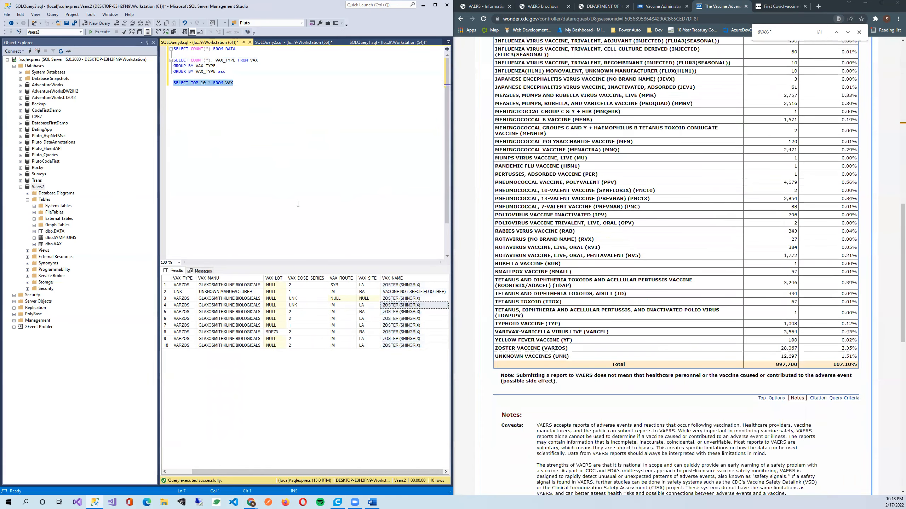
pyautogui.press('Delete')
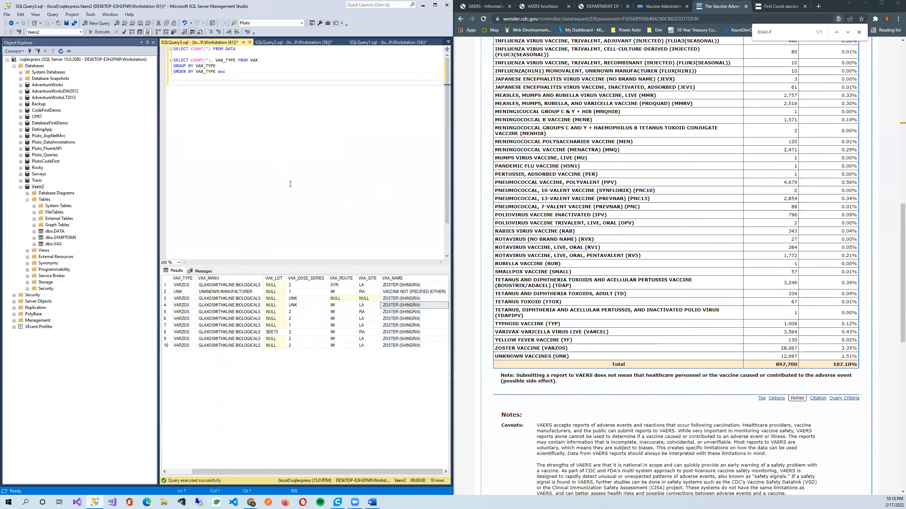
pyautogui.press('Up')
pyautogui.press('Up')
pyautogui.press('Up')
pyautogui.press('Up')
pyautogui.hotkey('ctrl', 'Right')
pyautogui.hotkey('ctrl', 'Right')
pyautogui.hotkey('ctrl', 'Right')
pyautogui.press('Delete')
pyautogui.press('Delete')
pyautogui.press('Delete')
pyautogui.press('Delete')
pyautogui.press('Delete')
pyautogui.press('Delete')
pyautogui.press('Delete')
pyautogui.press('Delete')
pyautogui.write('VAX_')
pyautogui.write('NAME')
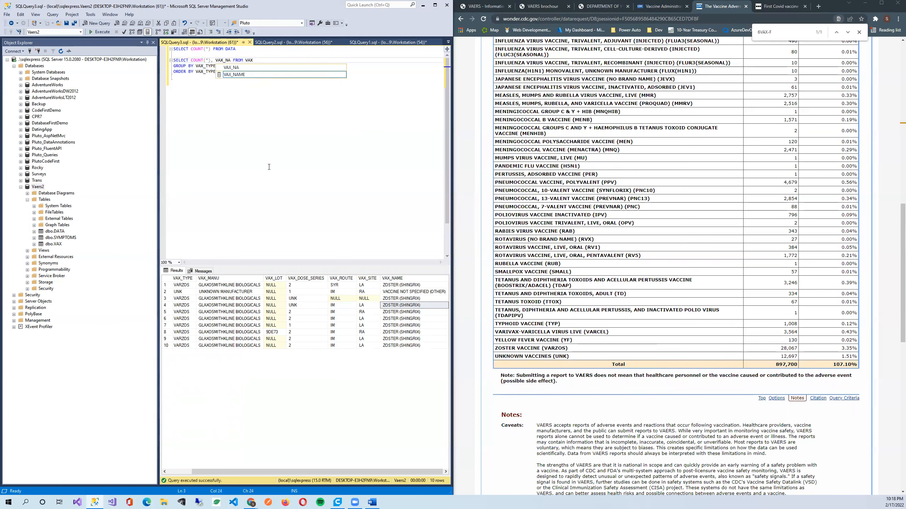
# Change both the GROUP BY and ORDER BY clauses of the VAX count query to VAX_NAME.
pyautogui.press('Down')
pyautogui.press('Down')
pyautogui.press('Down')
pyautogui.press('Down')
pyautogui.click(226, 66)
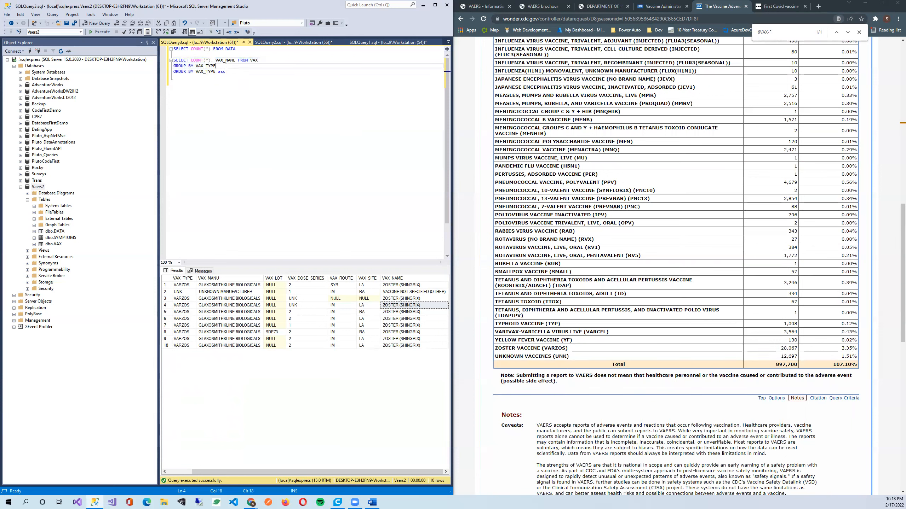
pyautogui.press('BackSpace')
pyautogui.press('BackSpace')
pyautogui.press('BackSpace')
pyautogui.press('BackSpace')
pyautogui.write('NAME')
pyautogui.press('Down')
pyautogui.press('Down')
pyautogui.press('Up')
pyautogui.hotkey('ctrl', 'Right')
pyautogui.press('BackSpace')
pyautogui.press('BackSpace')
pyautogui.press('BackSpace')
pyautogui.press('BackSpace')
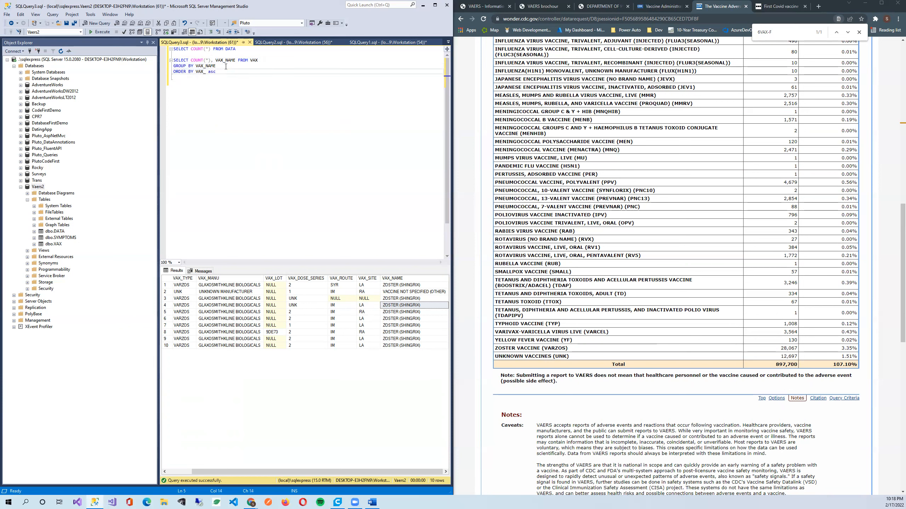
pyautogui.write('NAME')
pyautogui.press('Escape')
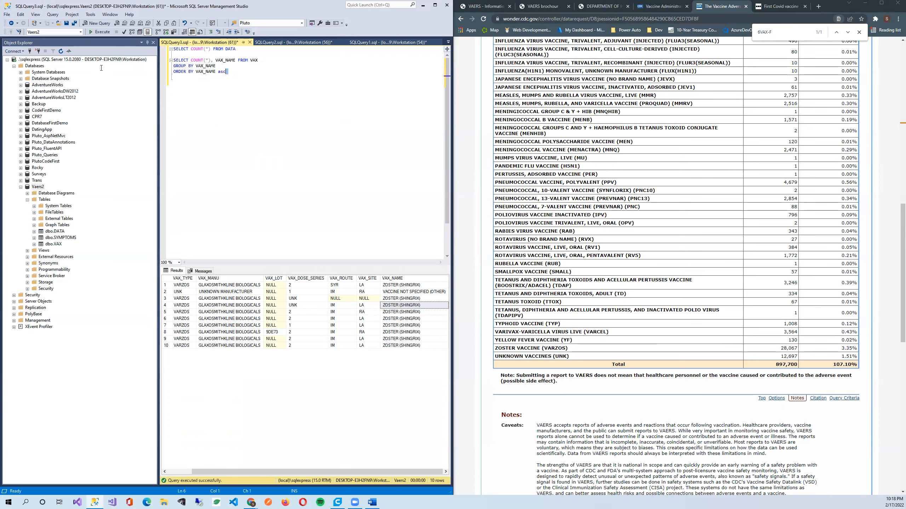
# Run the VAX count by VAX_NAME and bring up the start of the CDC WONDER table for comparison.
pyautogui.hotkey('shift', 'Up')
pyautogui.hotkey('shift', 'Up')
pyautogui.hotkey('shift', 'Up')
pyautogui.press('F5')
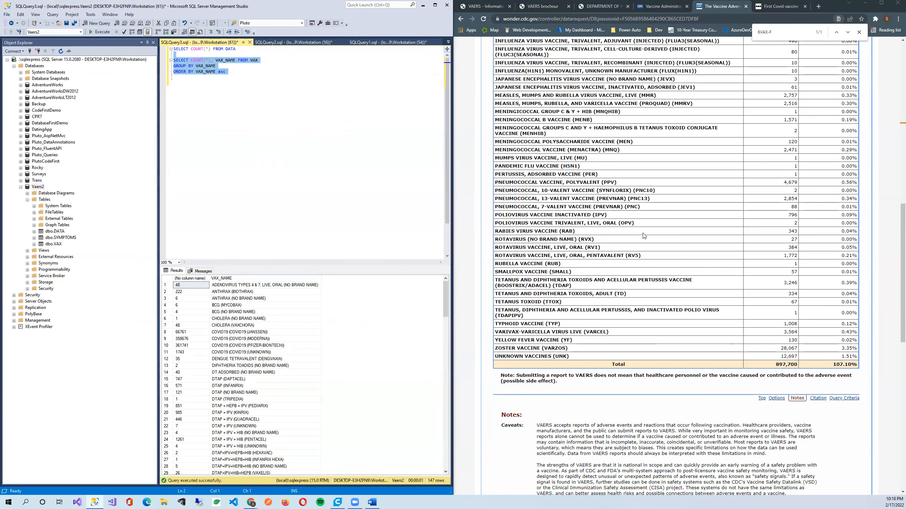
pyautogui.scroll(3, 666, 246)
pyautogui.scroll(10, 531, 242)
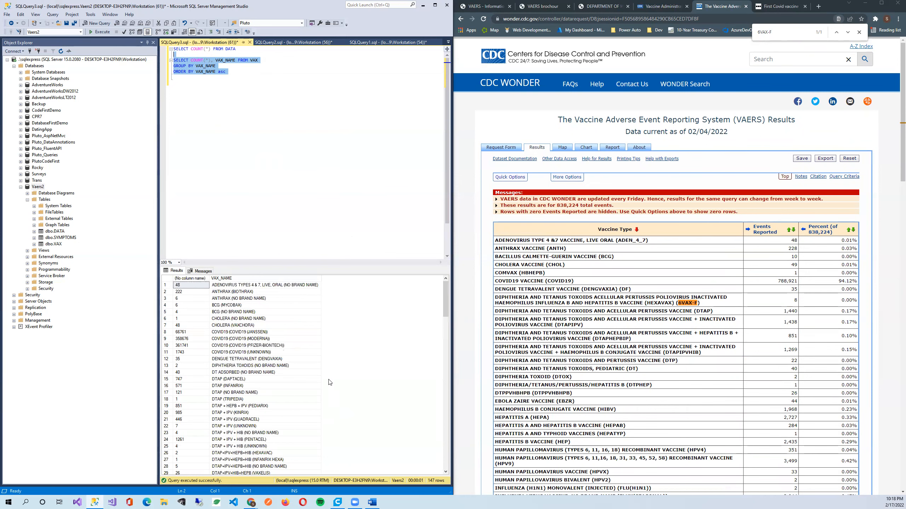
# Compare the query's COVID19 brand rows, from JANSSEN to UNKNOWN, with the COVID19 vaccine row in the CDC WONDER table.
pyautogui.moveTo(250, 333); pyautogui.dragTo(189, 347)
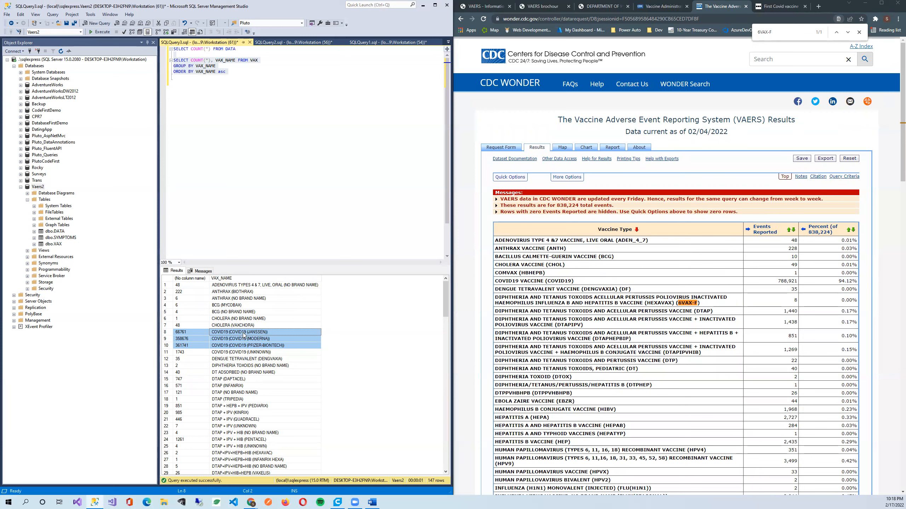
pyautogui.click(183, 332)
pyautogui.moveTo(230, 340); pyautogui.dragTo(259, 347)
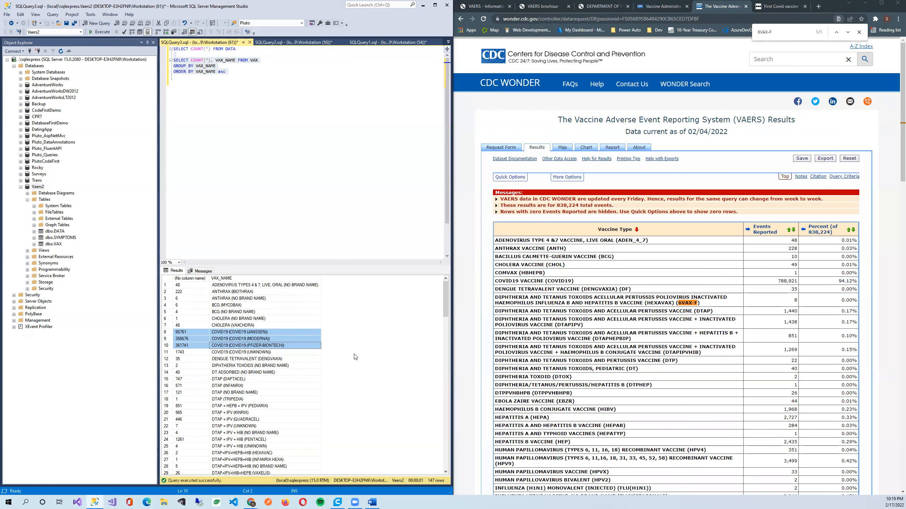
pyautogui.moveTo(289, 352); pyautogui.dragTo(187, 336)
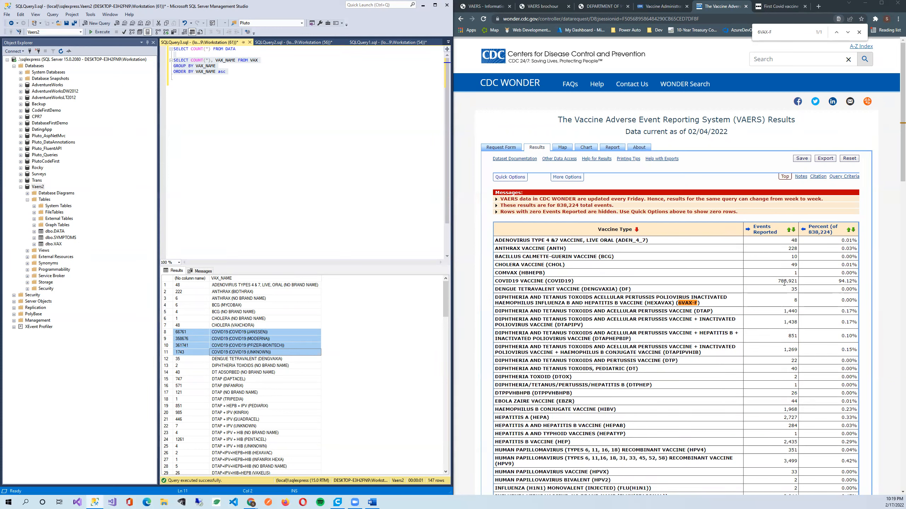
# Add VAX_TYPE to the GROUP BY clause and selected columns of the VAX count query, and run it.
pyautogui.click(197, 73)
pyautogui.press('Up')
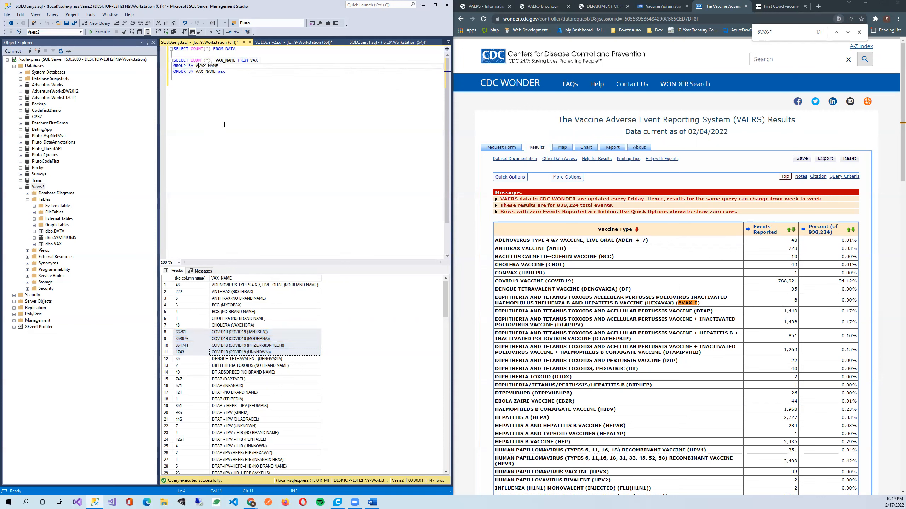
pyautogui.write('AX_TYPE,V')
pyautogui.press('Left')
pyautogui.click(235, 60)
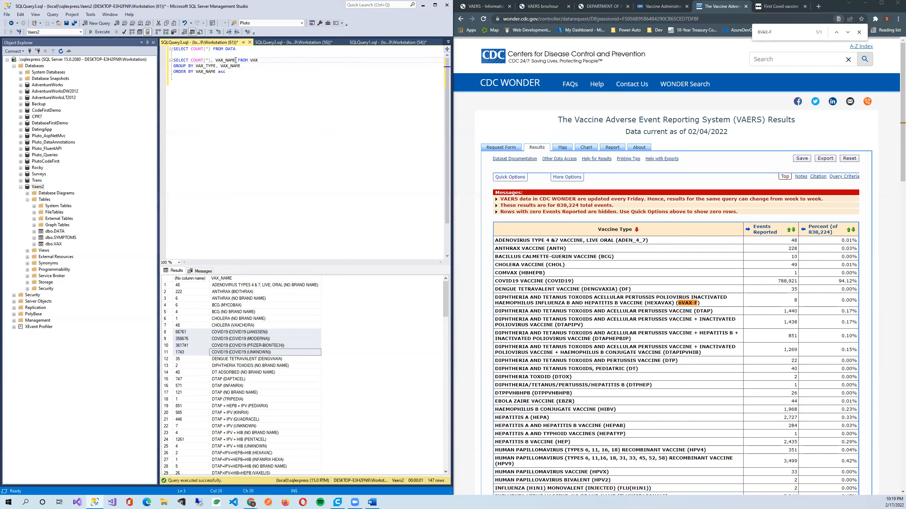
pyautogui.write(', VAX_TYPE')
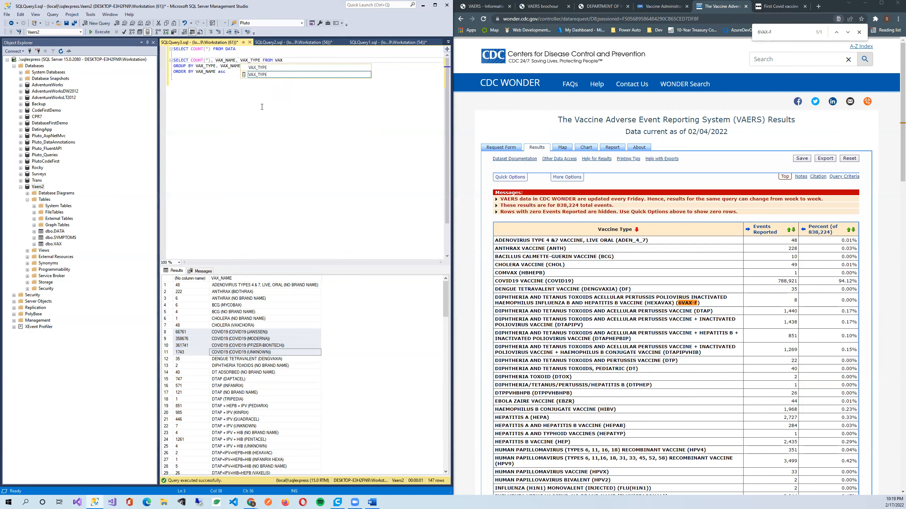
pyautogui.click(262, 107)
pyautogui.moveTo(226, 71); pyautogui.dragTo(127, 60)
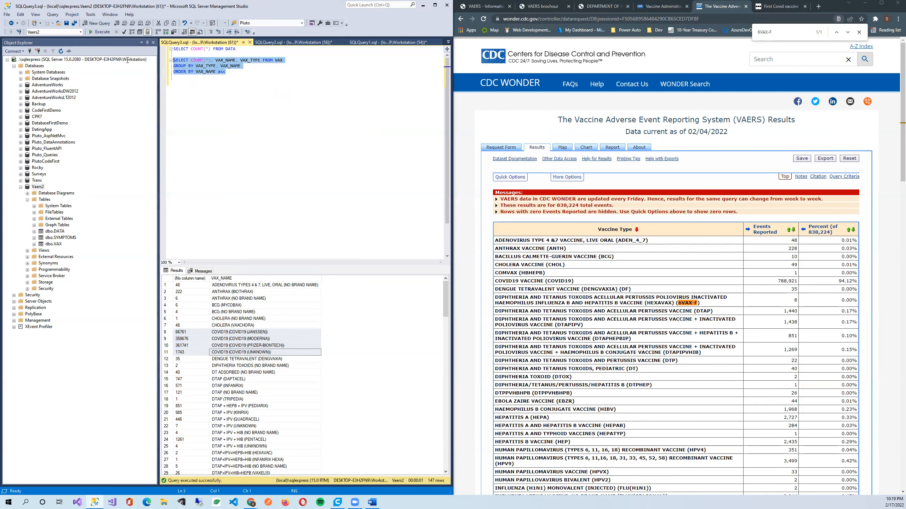
pyautogui.press('F5')
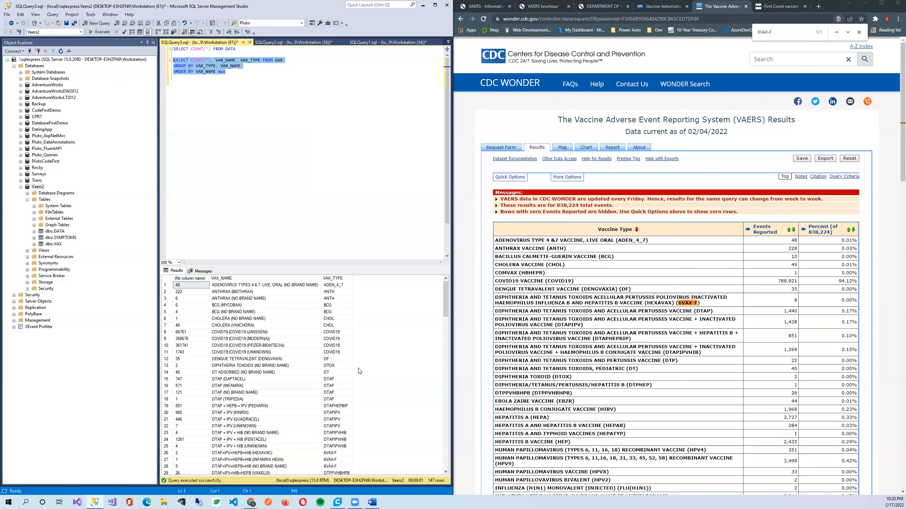
# Check the diphtheria and tetanus rows of the CDC WONDER table against the DT and DTAP rows in the query results.
pyautogui.moveTo(860, 284); pyautogui.dragTo(675, 362)
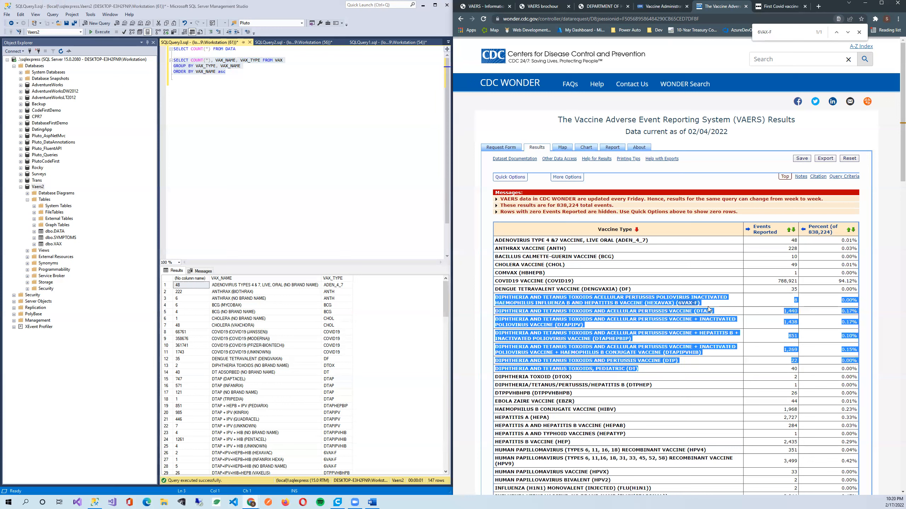
pyautogui.scroll(-3, 268, 357)
pyautogui.click(269, 326)
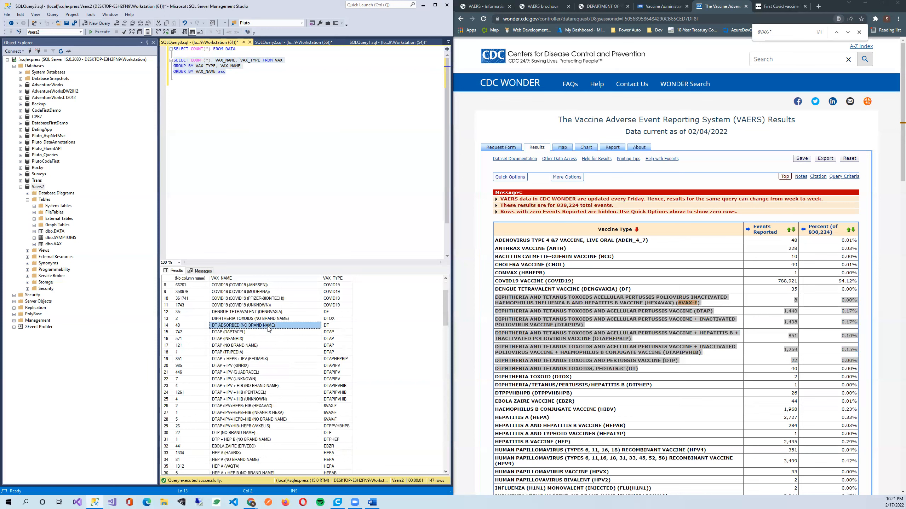
pyautogui.click(265, 346)
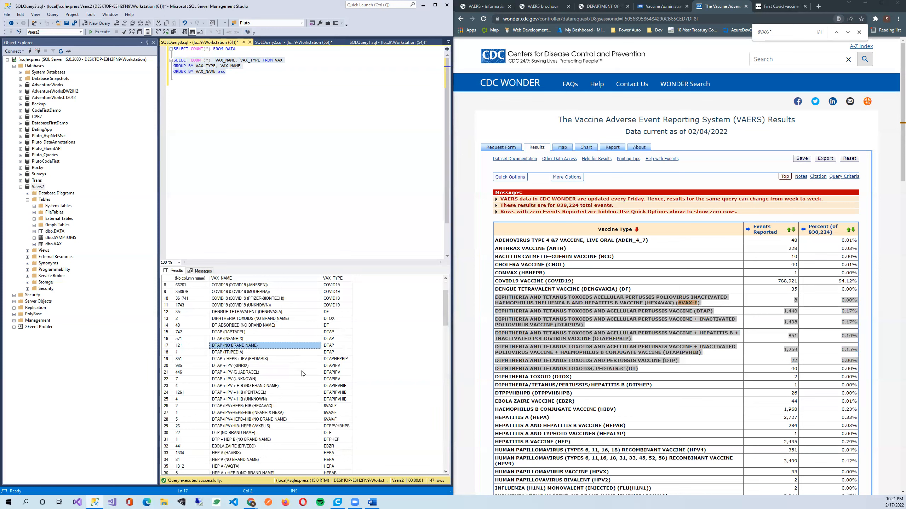
# Compare the four COVID19 brand counts in the query results with the CDC WONDER count for the COVID19 vaccine.
pyautogui.scroll(3, 272, 348)
pyautogui.moveTo(182, 332); pyautogui.dragTo(191, 345)
pyautogui.rightClick(191, 341)
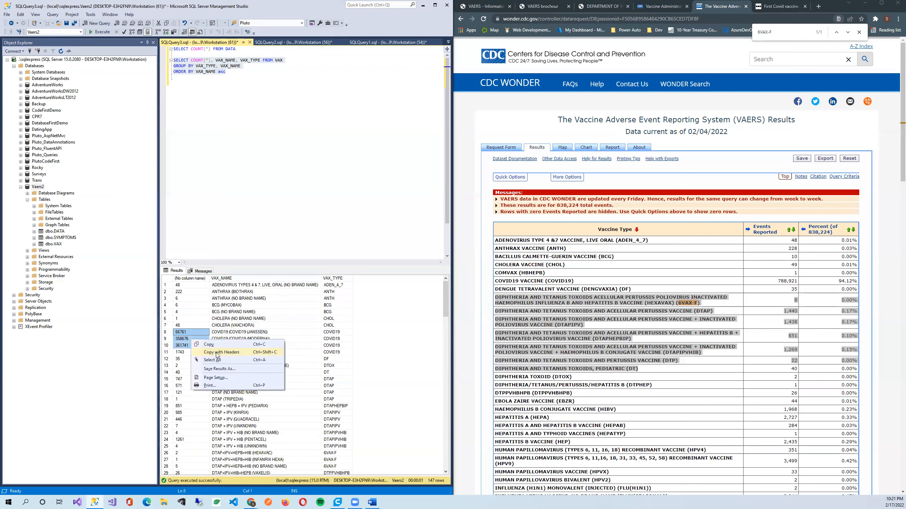
pyautogui.click(186, 333)
pyautogui.keyDown('shift'); pyautogui.click(185, 351); pyautogui.keyUp('shift')
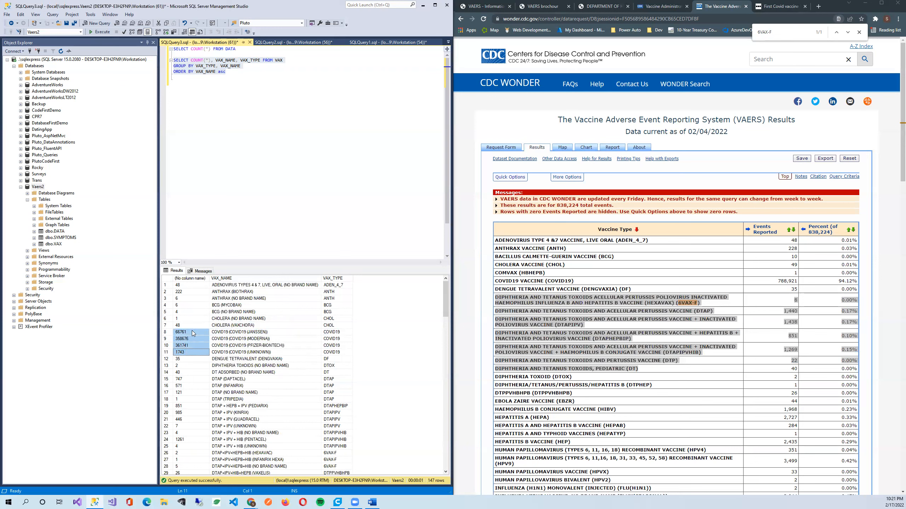
pyautogui.click(784, 282)
pyautogui.moveTo(336, 332); pyautogui.dragTo(189, 351)
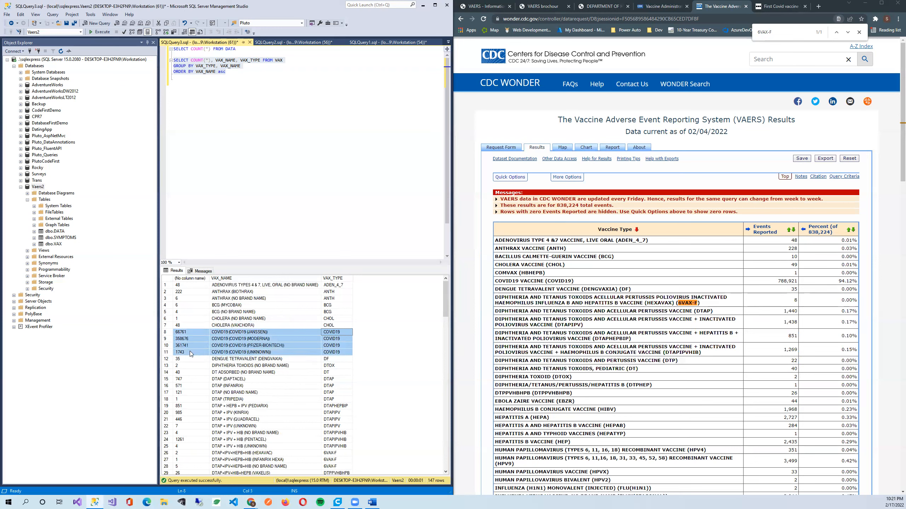
# Remove VAX_NAME from the GROUP BY clause of the VAX count query.
pyautogui.click(212, 91)
pyautogui.doubleClick(209, 73)
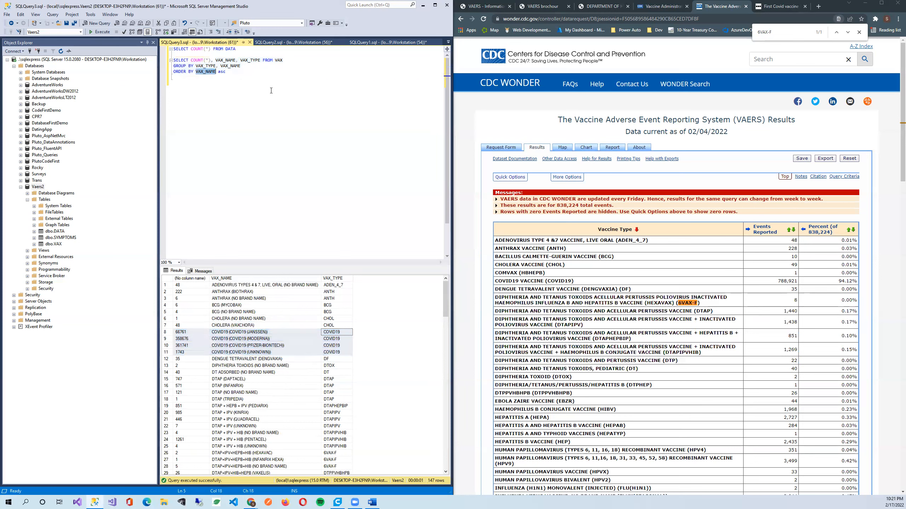
pyautogui.click(242, 65)
pyautogui.press('BackSpace')
pyautogui.press('BackSpace')
pyautogui.press('BackSpace')
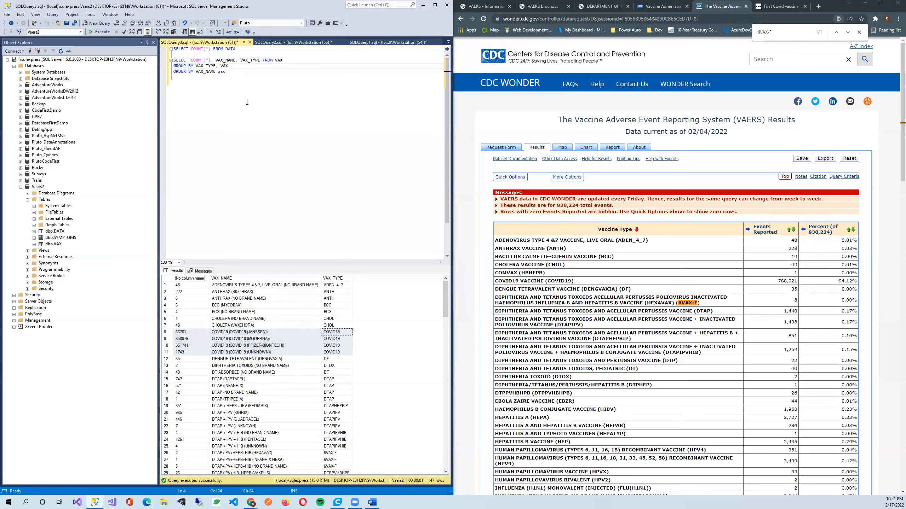
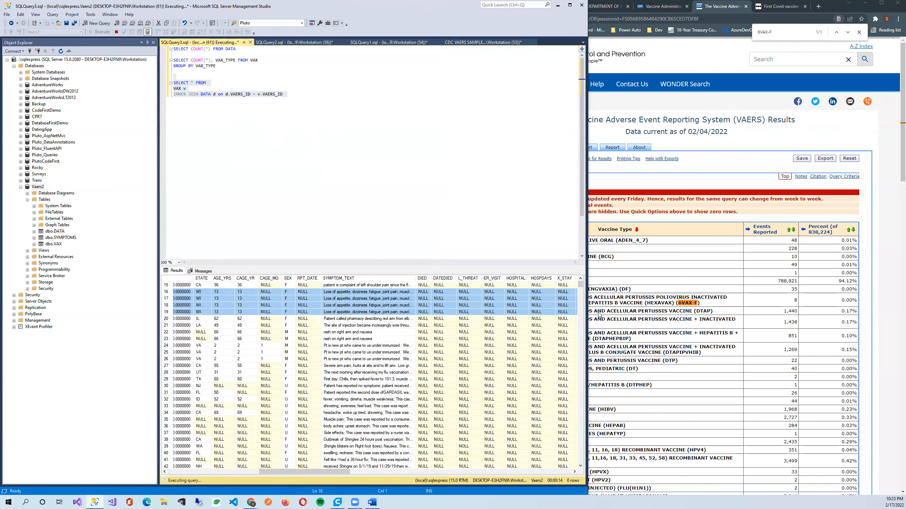
# Widen the SQL window and inspect the first columns of the joined VAX and DATA results.
pyautogui.moveTo(520, 472); pyautogui.dragTo(197, 470)
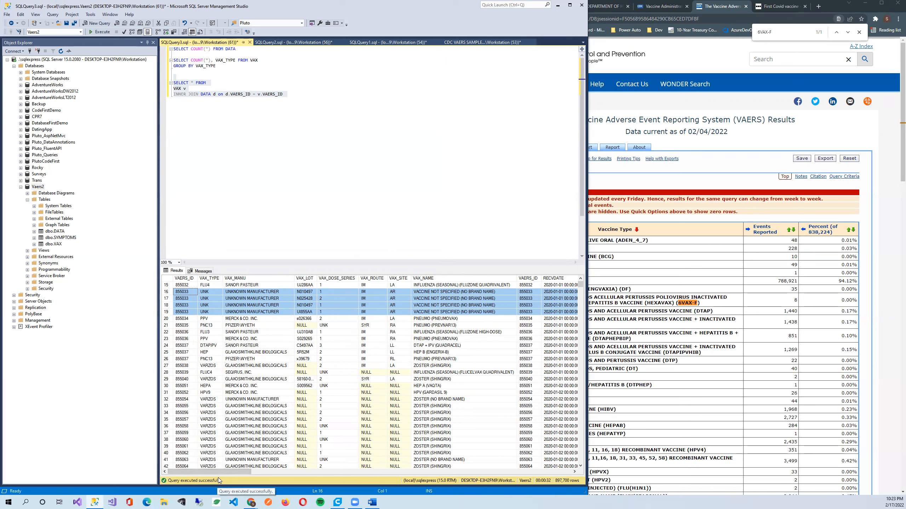
pyautogui.moveTo(242, 472)
pyautogui.mouseDown()
pyautogui.moveTo(439, 434)
pyautogui.moveTo(450, 434)
pyautogui.moveTo(454, 456)
pyautogui.moveTo(228, 464)
pyautogui.mouseUp()
pyautogui.moveTo(588, 250); pyautogui.dragTo(873, 250)
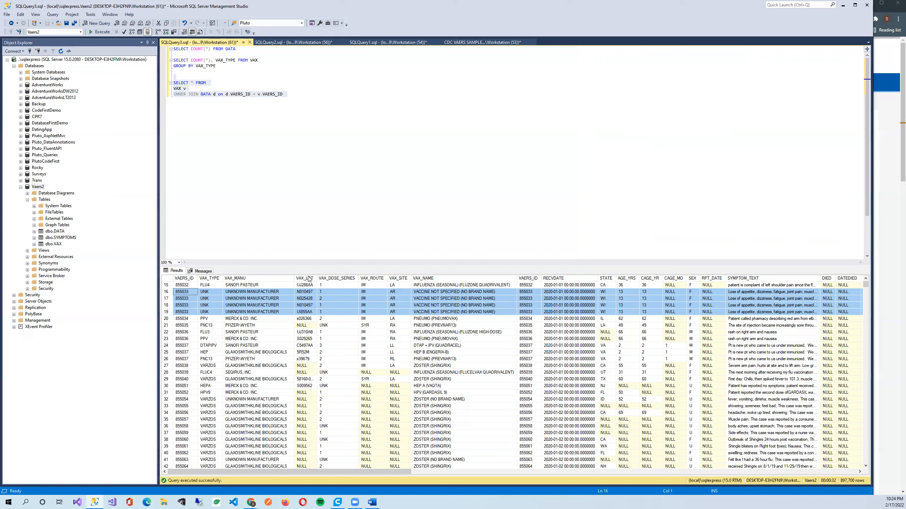
pyautogui.click(312, 173)
pyautogui.press('Return')
pyautogui.press('Return')
pyautogui.write('SELECT * FROM ')
pyautogui.write('VA')
pyautogui.press('BackSpace')
pyautogui.press('BackSpace')
pyautogui.press('BackSpace')
pyautogui.press('BackSpace')
pyautogui.press('BackSpace')
pyautogui.press('BackSpace')
pyautogui.press('BackSpace')
pyautogui.press('BackSpace')
pyautogui.press('BackSpace')
pyautogui.press('BackSpace')
pyautogui.press('BackSpace')
pyautogui.press('BackSpace')
pyautogui.press('BackSpace')
pyautogui.press('BackSpace')
pyautogui.press('BackSpace')
pyautogui.press('BackSpace')
pyautogui.press('BackSpace')
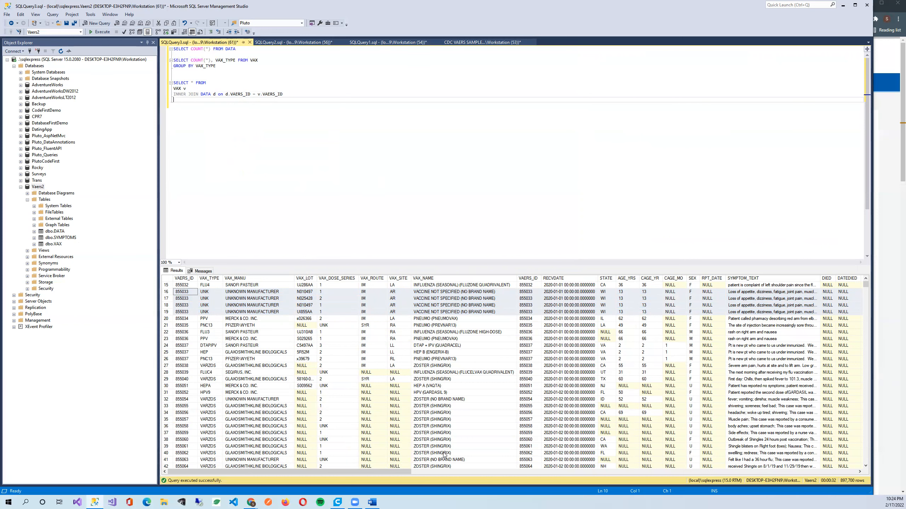
# Write a new query SELECT * FROM DATA d below the VAX and DATA join query.
pyautogui.moveTo(391, 473); pyautogui.dragTo(414, 474)
pyautogui.press('Return')
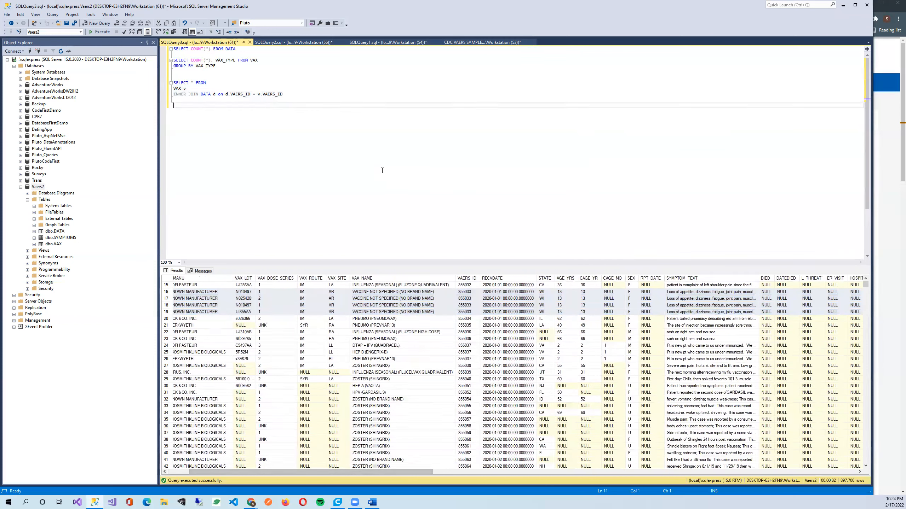
pyautogui.write('SELECT * FROM DATA d')
pyautogui.press('Return')
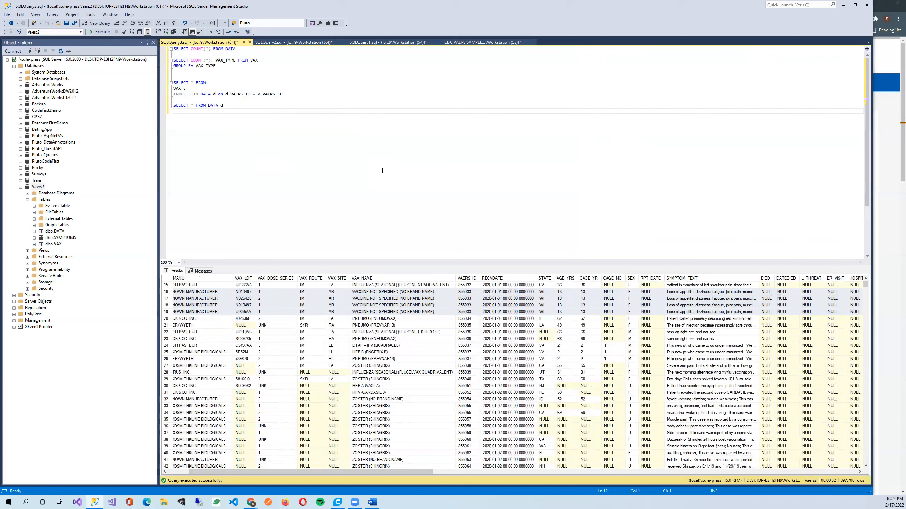
# Change the DATA query to select COUNT(*), VAERS_ID and add a GROUP BY VAERS_ID clause.
pyautogui.press('Up')
pyautogui.press('Right')
pyautogui.press('BackSpace')
pyautogui.write('COUNT(*), VAERS_ID')
pyautogui.press('Right')
pyautogui.press('Right')
pyautogui.press('Right')
pyautogui.press('Right')
pyautogui.press('Right')
pyautogui.press('Right')
pyautogui.press('Right')
pyautogui.press('Return')
pyautogui.write('GROUPD BY VAERS_ID')
pyautogui.press('BackSpace')
pyautogui.press('Down')
# Add HAVING COUNT(*) > 1 to the DATA query and run it to look for duplicate VAERS_ID values.
pyautogui.write('HAVING COUNT(*)')
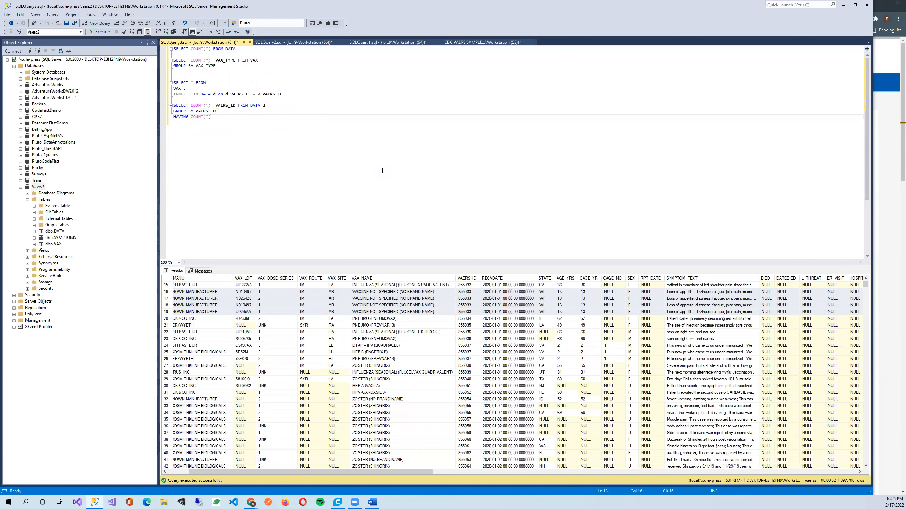
pyautogui.write(' > 1')
pyautogui.hotkey('shift', 'Up')
pyautogui.hotkey('shift', 'Up')
pyautogui.hotkey('shift', 'Home')
pyautogui.press('F5')
# Replace DATA d with Symptoms in the duplicate VAERS_ID query, run it and look through the results.
pyautogui.moveTo(266, 106); pyautogui.dragTo(250, 106)
pyautogui.write('Symptoms')
pyautogui.moveTo(222, 117); pyautogui.dragTo(173, 106)
pyautogui.press('F5')
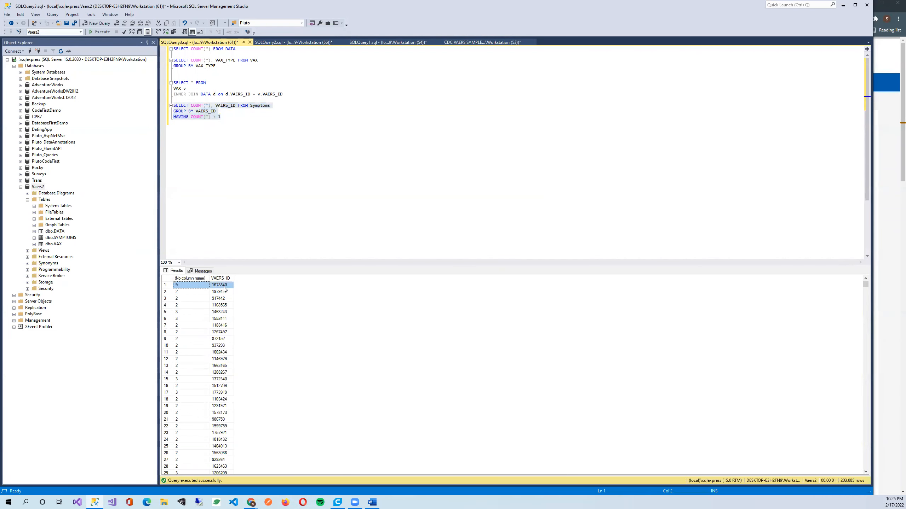
pyautogui.scroll(-20, 208, 345)
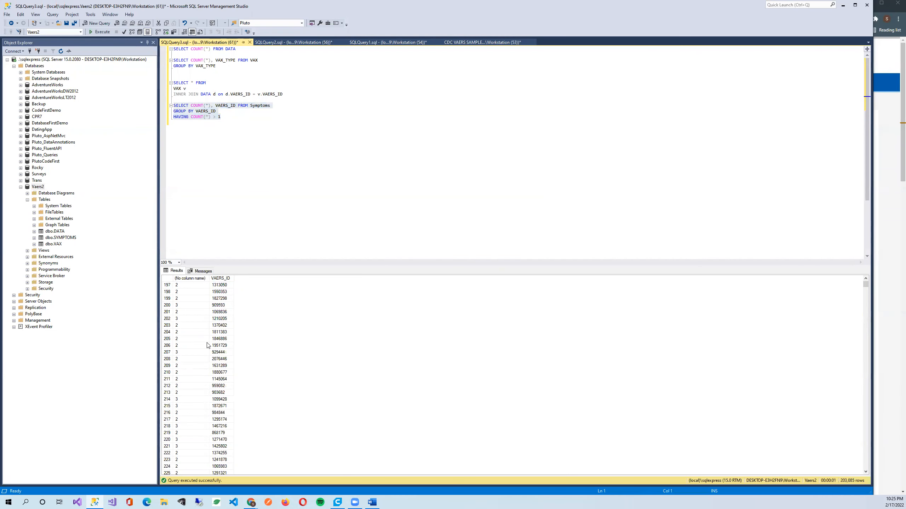
# Switch to the CDC WONDER VAERS request form in Chrome and review its filter sections, including symptoms, event characteristics and report received dates.
pyautogui.click(251, 502)
pyautogui.click(383, 6)
pyautogui.scroll(-20, 106, 296)
pyautogui.scroll(1, 105, 296)
pyautogui.scroll(20, 174, 274)
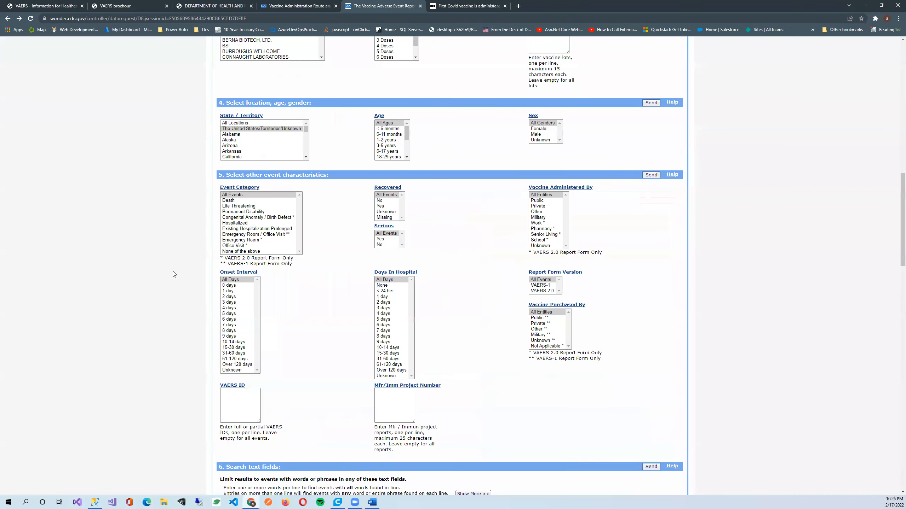
pyautogui.scroll(15, 174, 274)
pyautogui.scroll(-8, 273, 210)
pyautogui.scroll(-10, 250, 228)
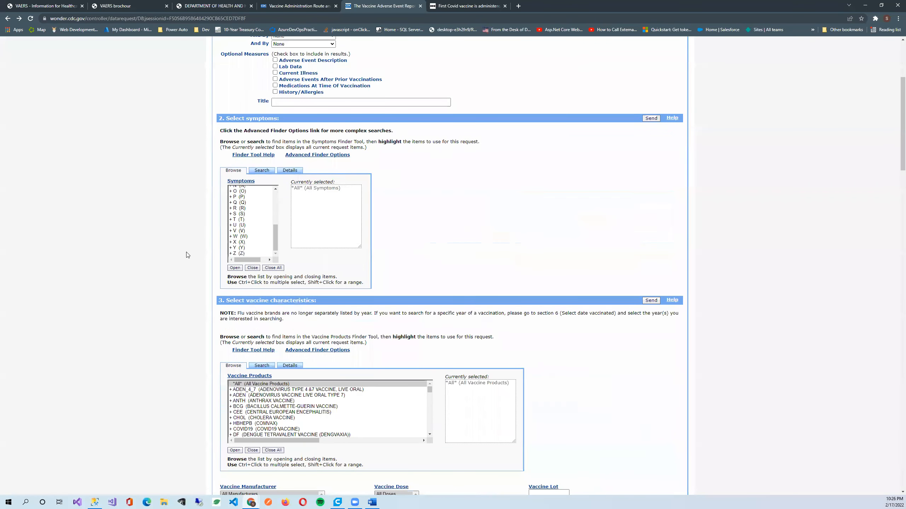
pyautogui.scroll(-15, 142, 258)
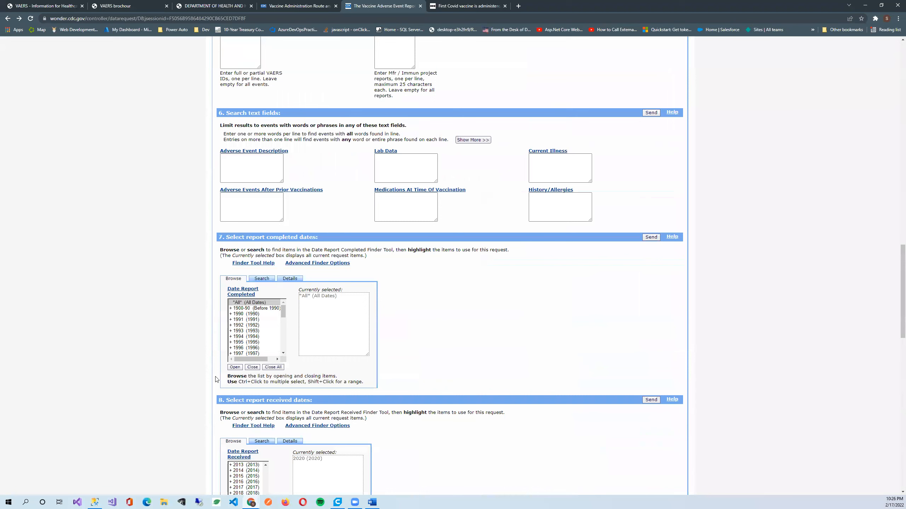
pyautogui.scroll(-4, 217, 378)
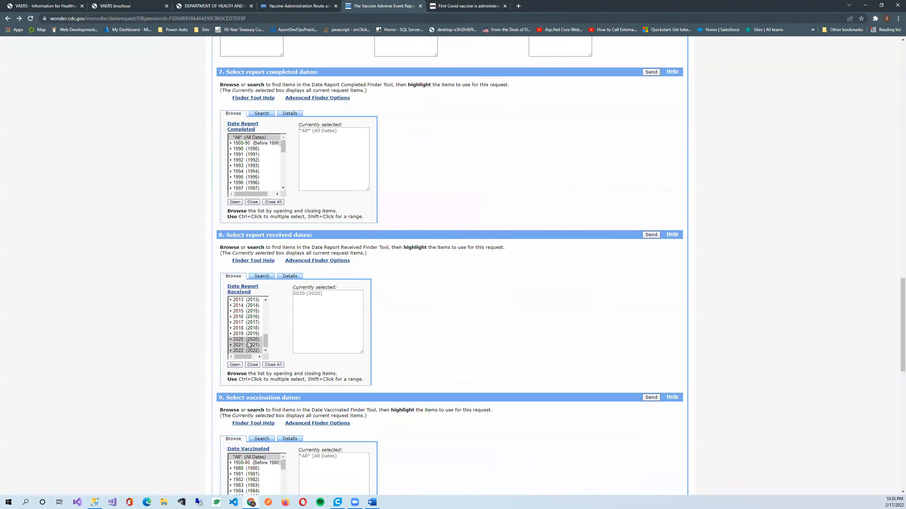
pyautogui.scroll(4, 188, 327)
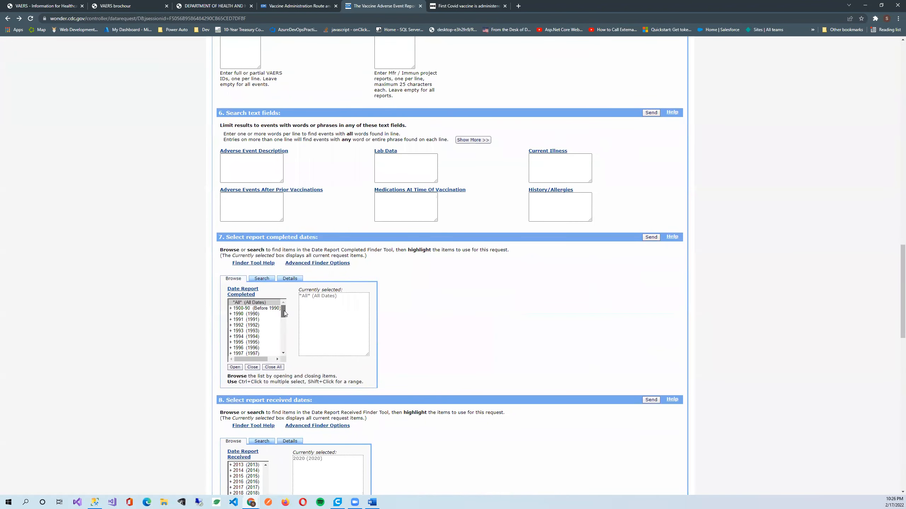
pyautogui.scroll(4, 153, 296)
pyautogui.scroll(4, 153, 296)
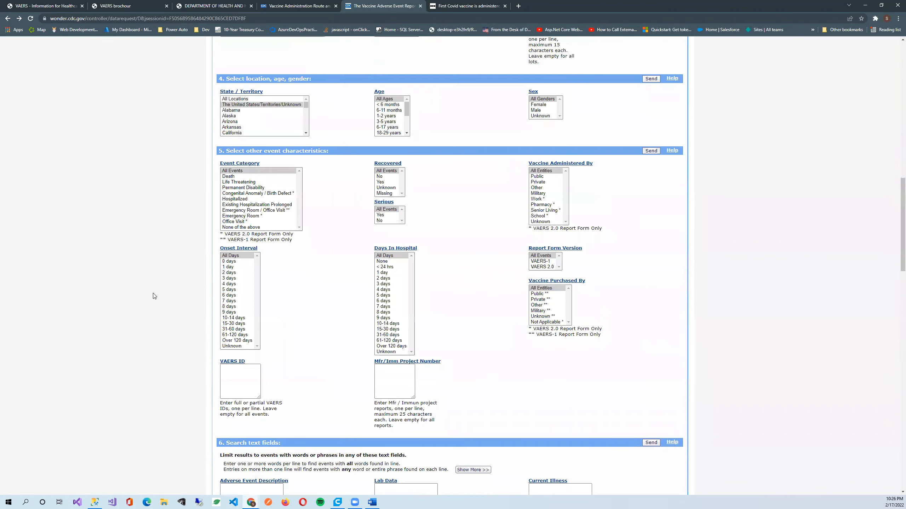
pyautogui.scroll(8, 154, 297)
pyautogui.scroll(6, 153, 296)
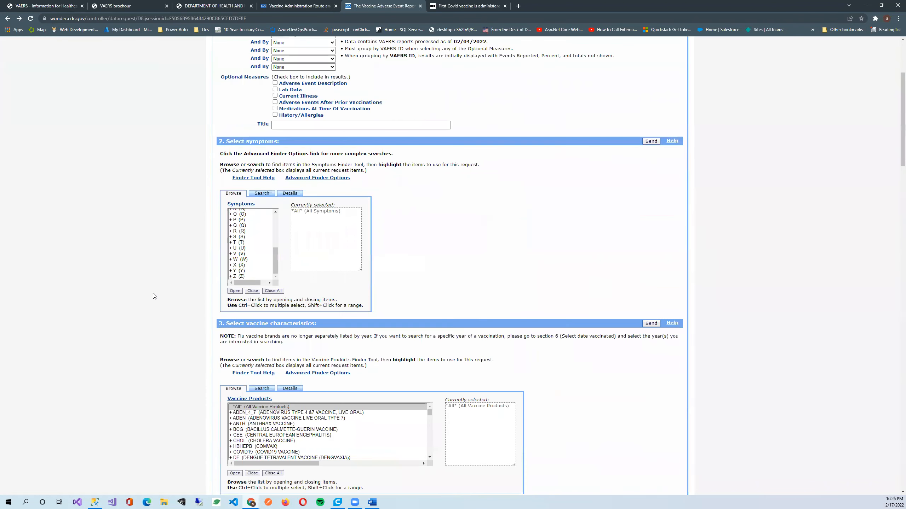
# Open the M group in the Symptoms finder of the VAERS request form.
pyautogui.scroll(-6, 154, 296)
pyautogui.scroll(4, 154, 296)
pyautogui.scroll(5, 250, 229)
pyautogui.click(249, 245)
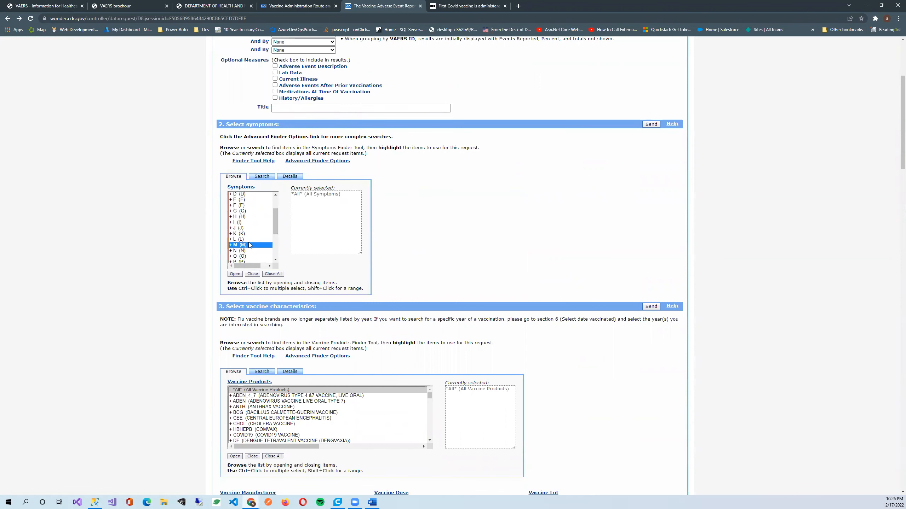
pyautogui.click(238, 273)
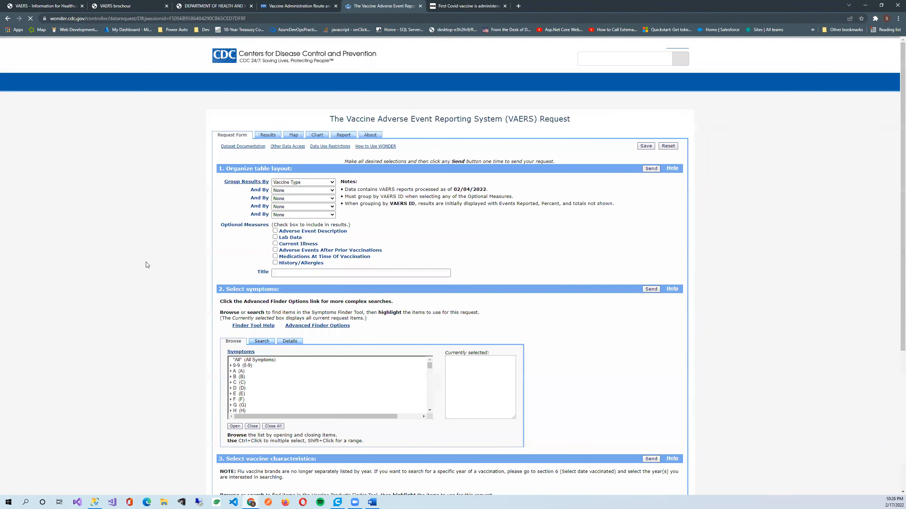